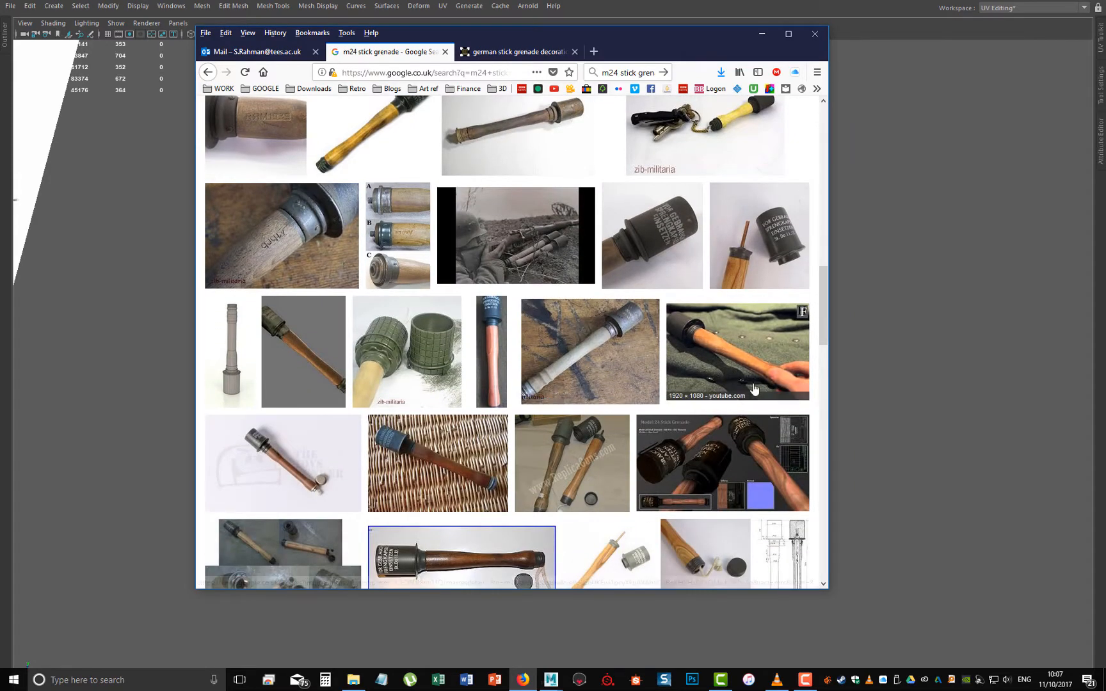
# - Enlarge the image result showing the M24 stick grenade's handle end with its cap removed, and move the browser window aside
pyautogui.scroll(-3, 626, 401)
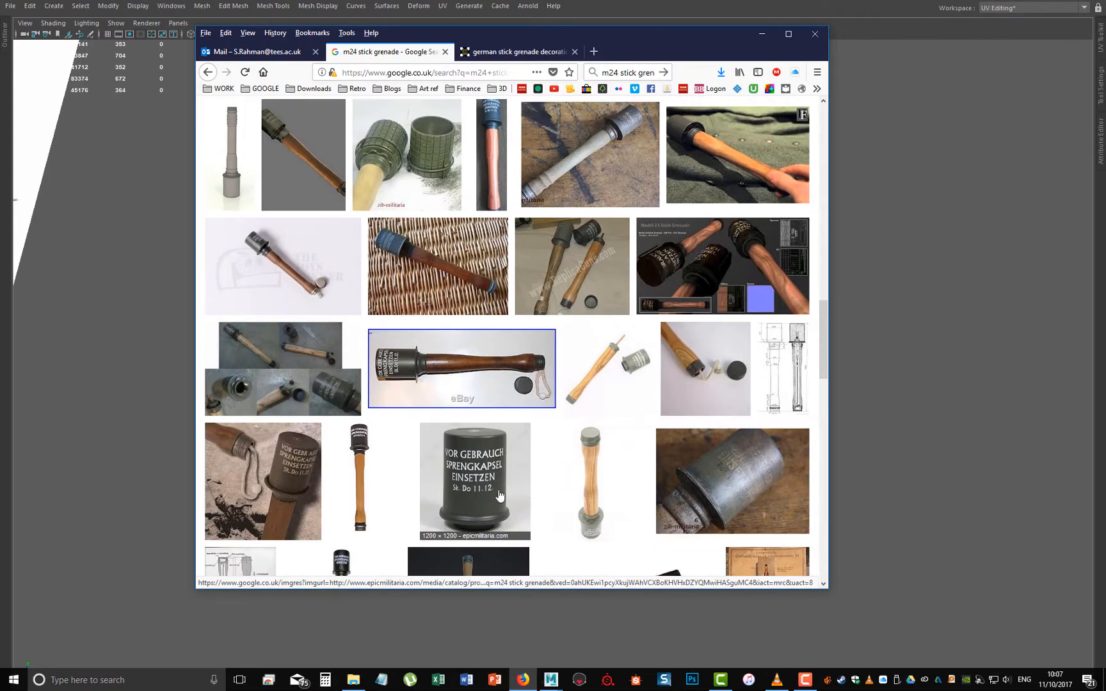
pyautogui.click(530, 365)
pyautogui.click(703, 153)
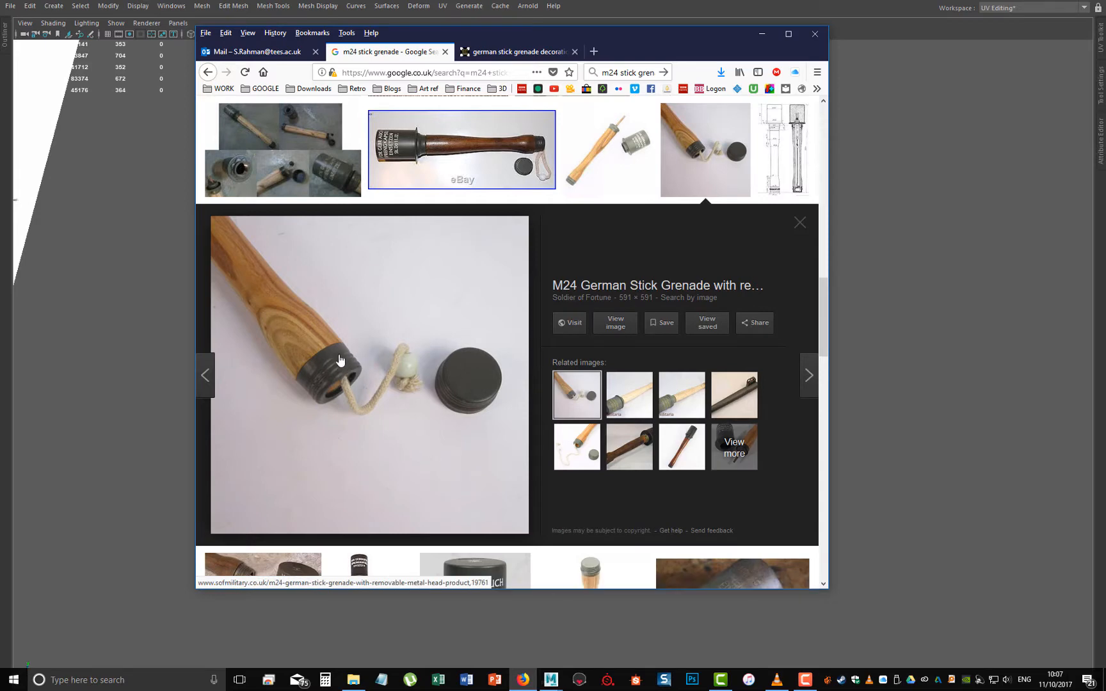
pyautogui.moveTo(466, 35); pyautogui.dragTo(889, 69)
# - In Maya, bevel the outermost edge loop of the end cap's widest ring with a fraction of 0.5 and 2 segments
pyautogui.moveTo(376, 392)
pyautogui.keyDown('alt'); pyautogui.mouseDown()
pyautogui.moveTo(384, 212)
pyautogui.moveTo(406, 235)
pyautogui.moveTo(305, 330)
pyautogui.mouseUp(); pyautogui.keyUp('alt')
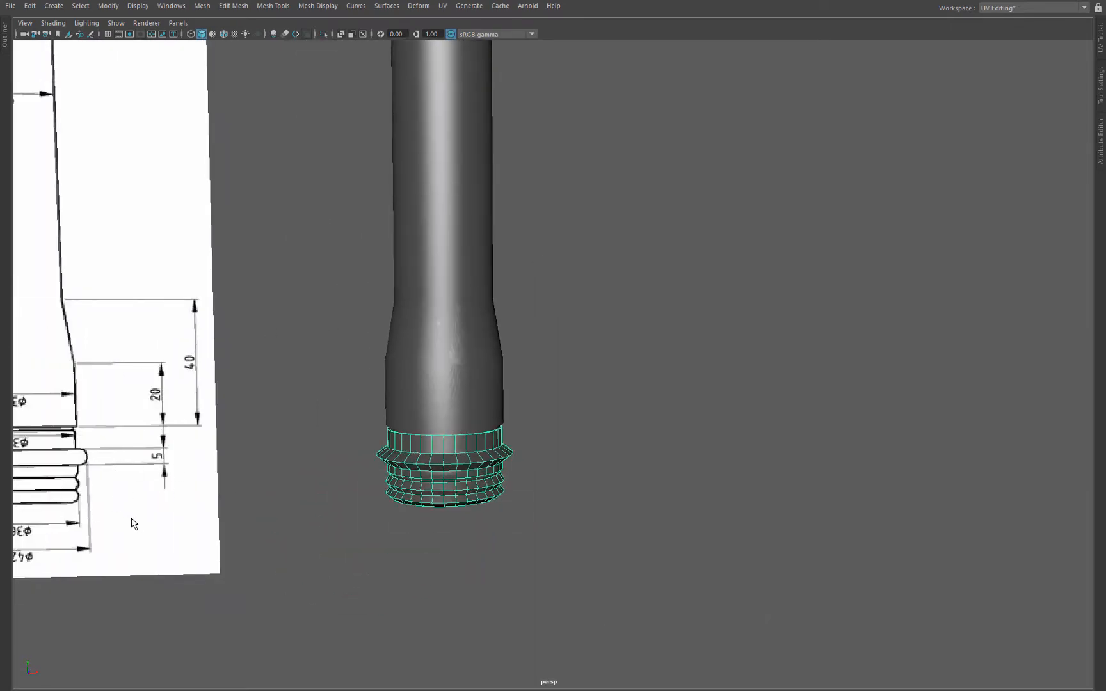
pyautogui.keyDown('alt'); pyautogui.moveTo(340, 522); pyautogui.dragTo(324, 503); pyautogui.keyUp('alt')
pyautogui.keyDown('alt'); pyautogui.moveTo(189, 478); pyautogui.dragTo(384, 458, button='middle'); pyautogui.keyUp('alt')
pyautogui.moveTo(324, 431)
pyautogui.keyDown('alt'); pyautogui.mouseDown(button='right')
pyautogui.moveTo(333, 498)
pyautogui.moveTo(319, 493)
pyautogui.mouseUp(button='right'); pyautogui.keyUp('alt')
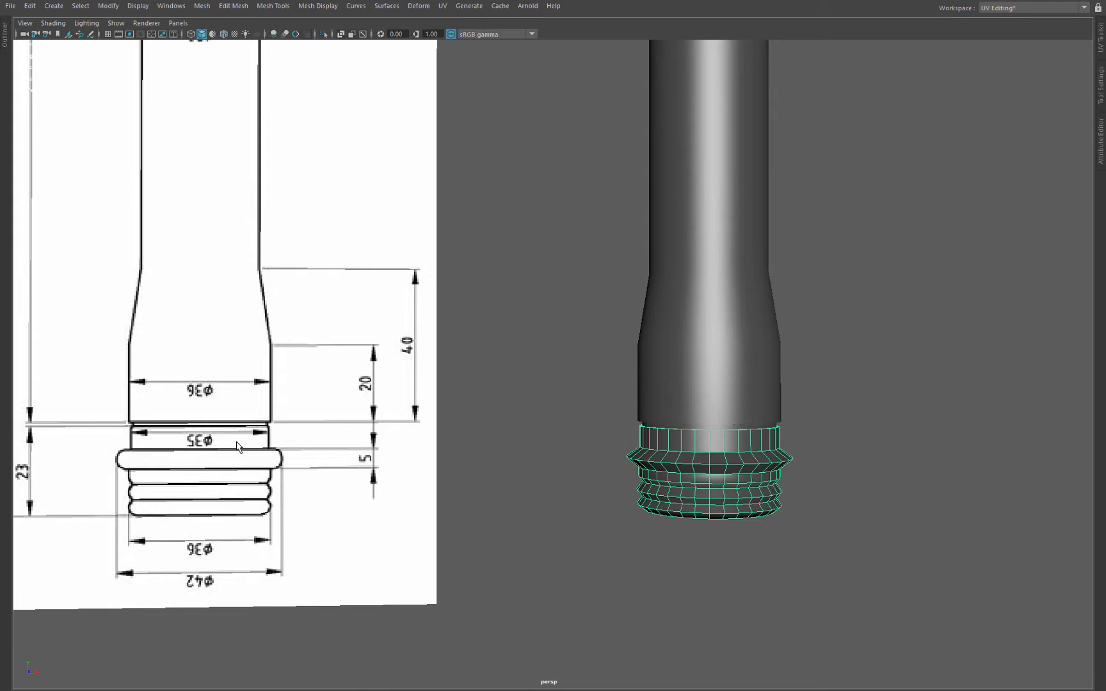
pyautogui.press('space')
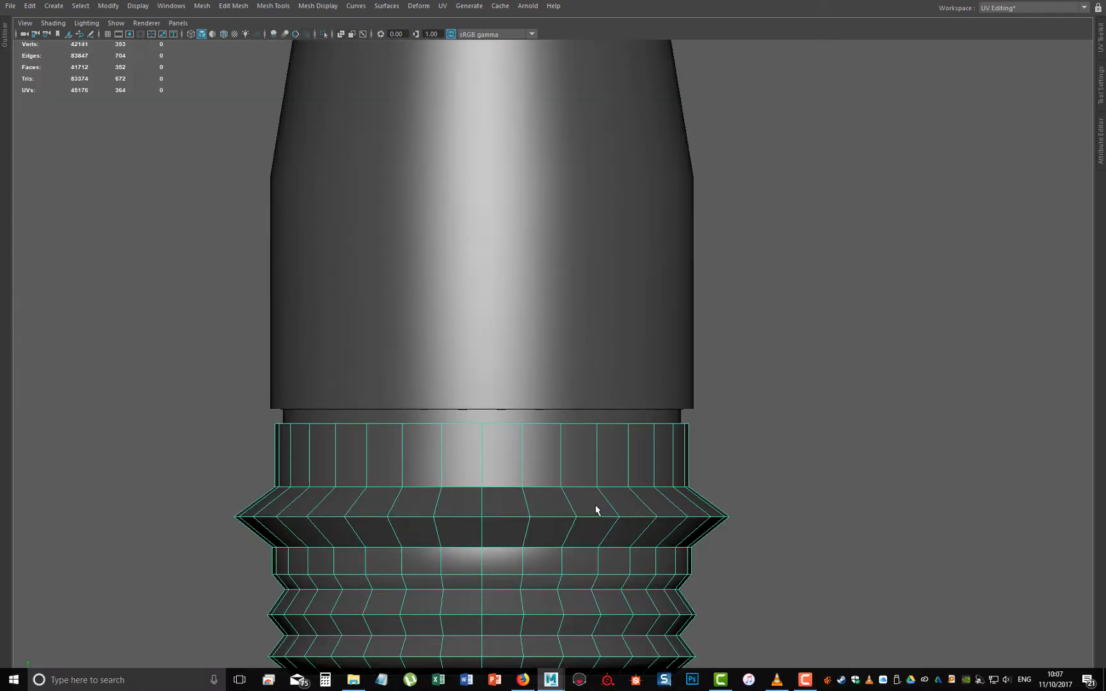
pyautogui.keyDown('alt'); pyautogui.moveTo(518, 394); pyautogui.dragTo(526, 466, button='right'); pyautogui.keyUp('alt')
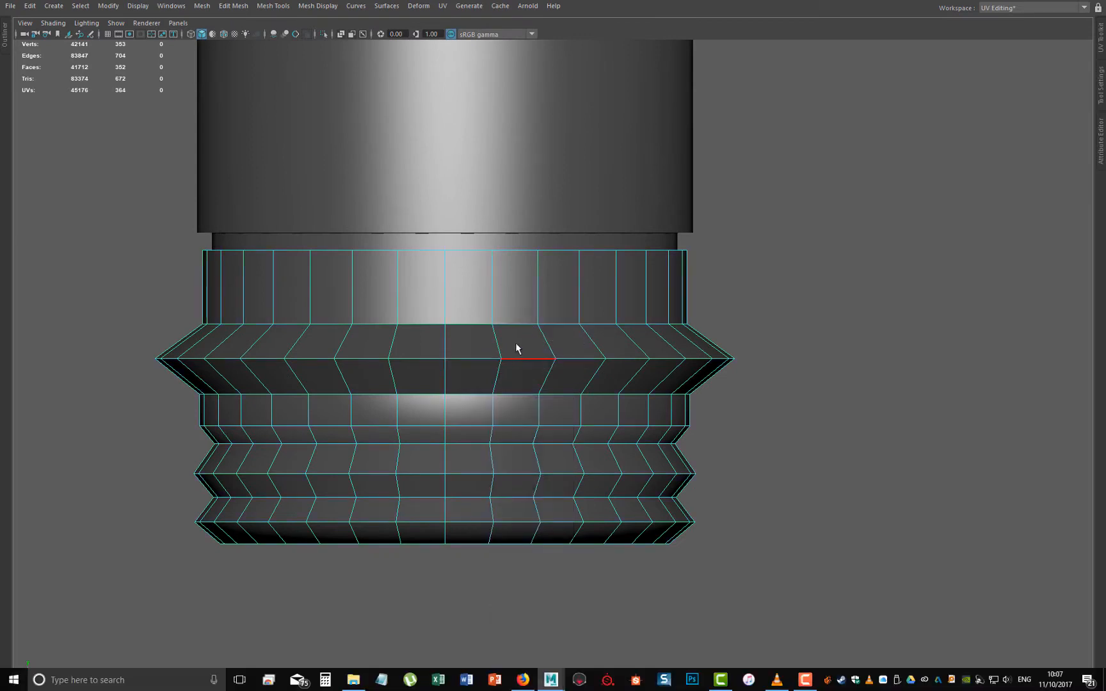
pyautogui.doubleClick(523, 358)
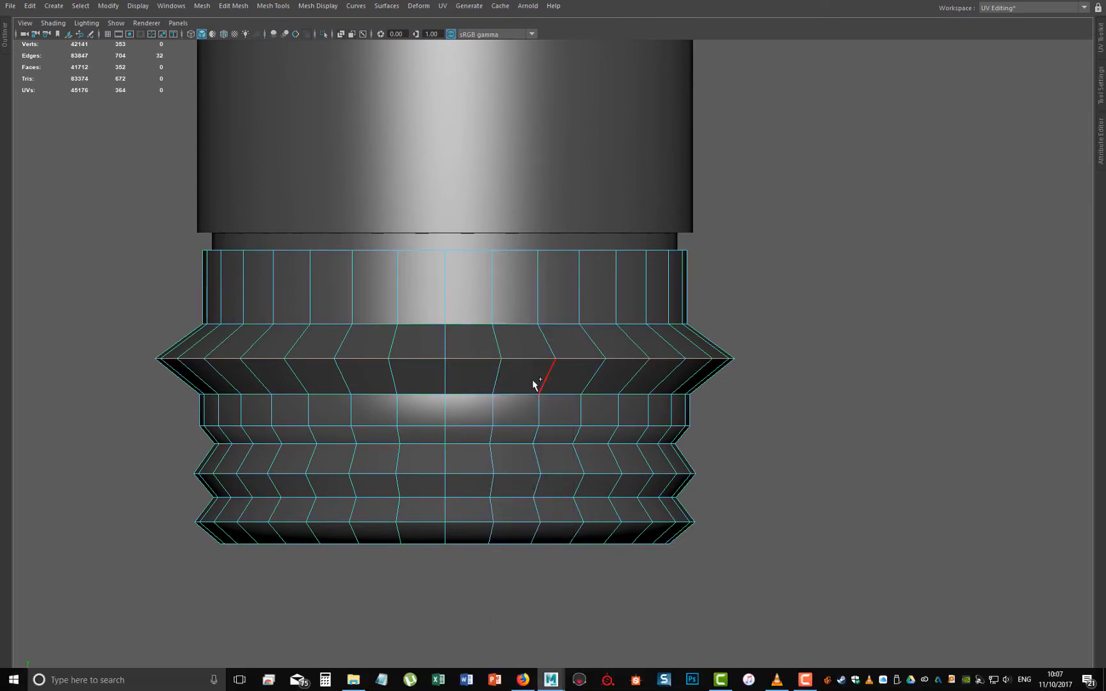
pyautogui.keyDown('shift'); pyautogui.moveTo(532, 378); pyautogui.dragTo(587, 386, button='right'); pyautogui.keyUp('shift')
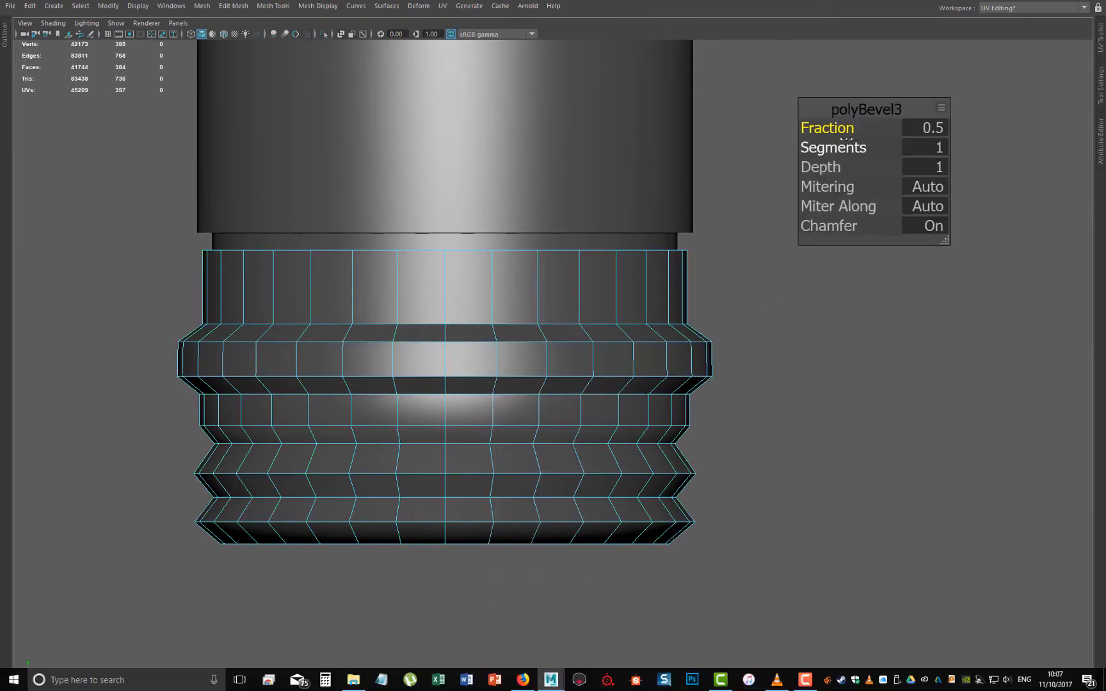
pyautogui.moveTo(841, 148)
pyautogui.mouseDown()
pyautogui.moveTo(861, 158)
pyautogui.moveTo(848, 161)
pyautogui.mouseUp()
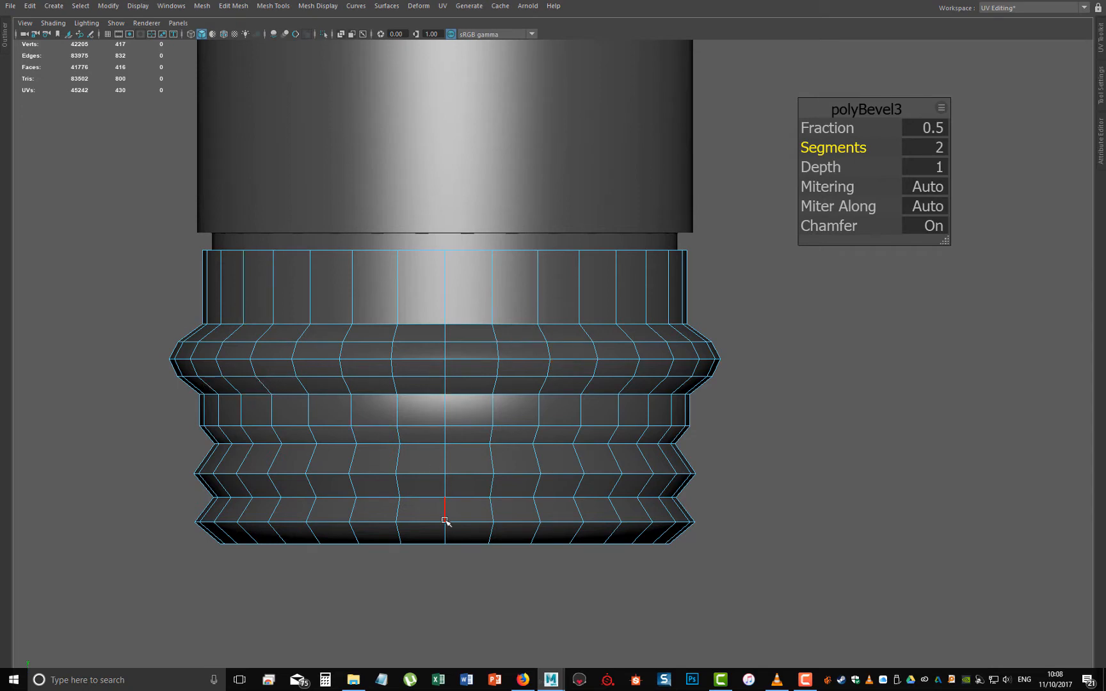
# - Bevel the outer edge loops of the cap's two lower ridges with a fraction of 0.49 and 2 segments
pyautogui.doubleClick(372, 474)
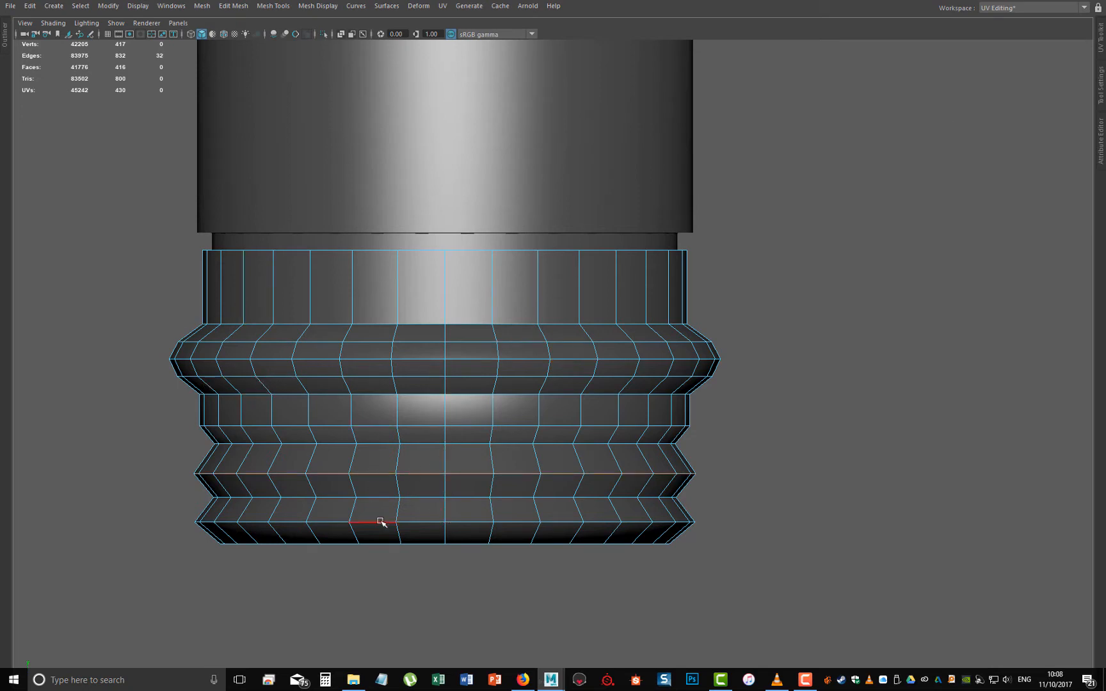
pyautogui.keyDown('shift'); pyautogui.moveTo(515, 470); pyautogui.dragTo(597, 473, button='right'); pyautogui.keyUp('shift')
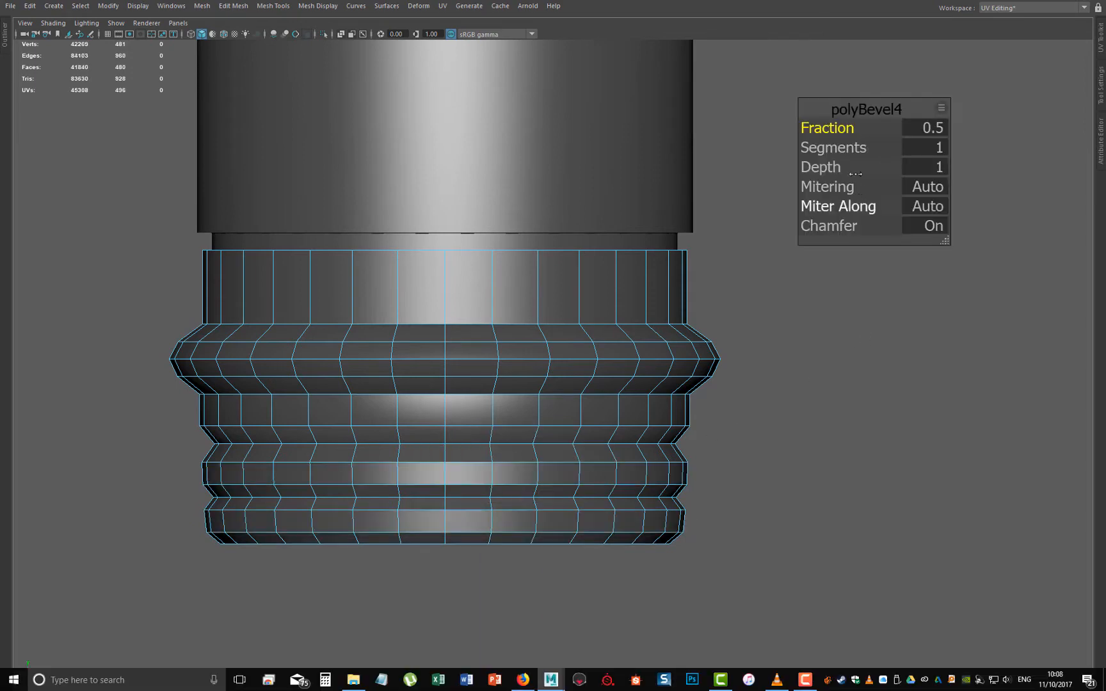
pyautogui.click(808, 149)
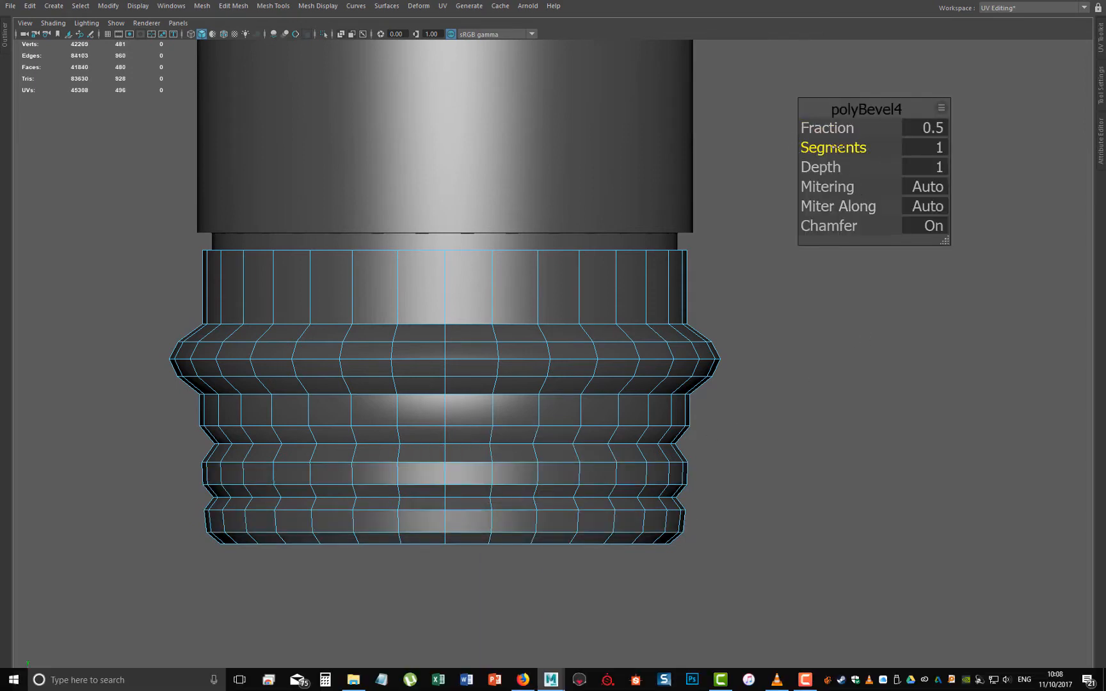
pyautogui.moveTo(826, 128); pyautogui.dragTo(872, 147)
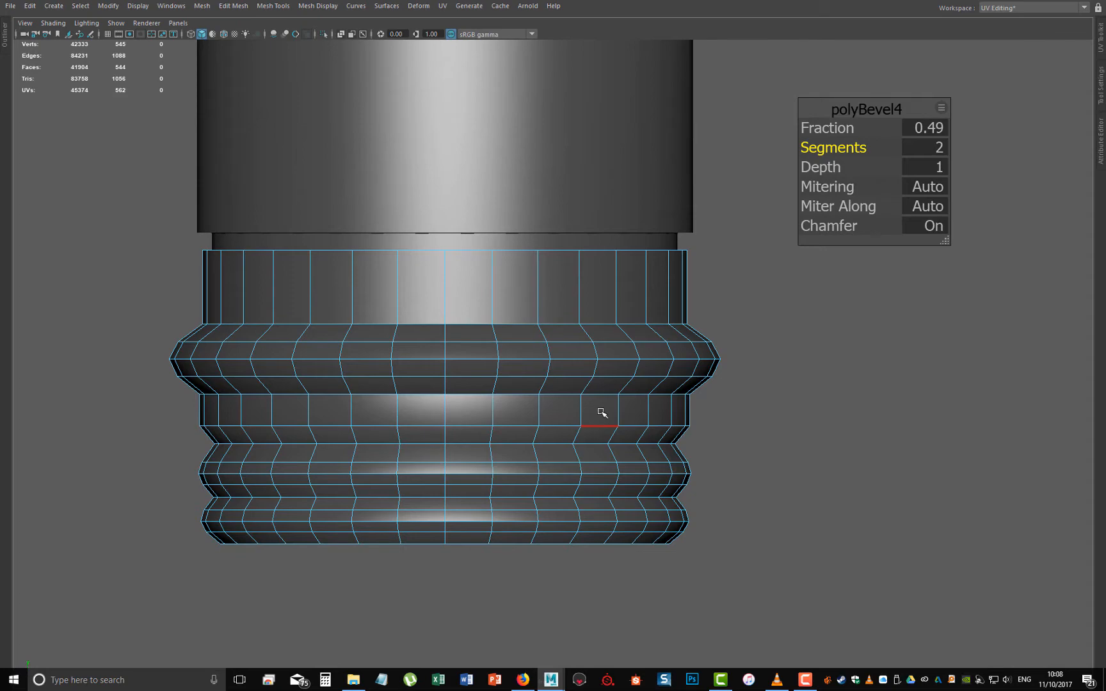
pyautogui.moveTo(626, 307); pyautogui.dragTo(677, 290, button='right')
# - Examine the rounded ridges of the end cap from several angles and compare them with the reference drawing
pyautogui.press('space')
pyautogui.moveTo(593, 397); pyautogui.dragTo(586, 312)
pyautogui.keyDown('alt'); pyautogui.moveTo(574, 363); pyautogui.dragTo(612, 351); pyautogui.keyUp('alt')
pyautogui.click(820, 346)
pyautogui.keyDown('alt'); pyautogui.moveTo(762, 441); pyautogui.dragTo(658, 432); pyautogui.keyUp('alt')
pyautogui.keyDown('alt'); pyautogui.moveTo(295, 512); pyautogui.dragTo(360, 516, button='right'); pyautogui.keyUp('alt')
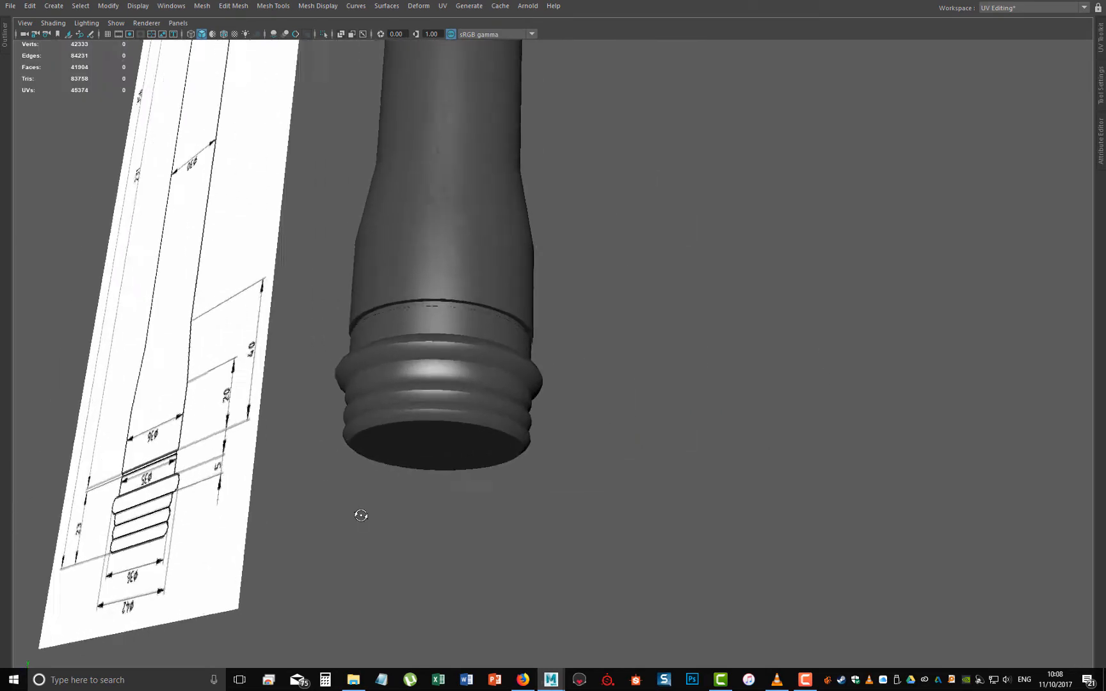
pyautogui.keyDown('alt'); pyautogui.moveTo(360, 516); pyautogui.dragTo(647, 492); pyautogui.keyUp('alt')
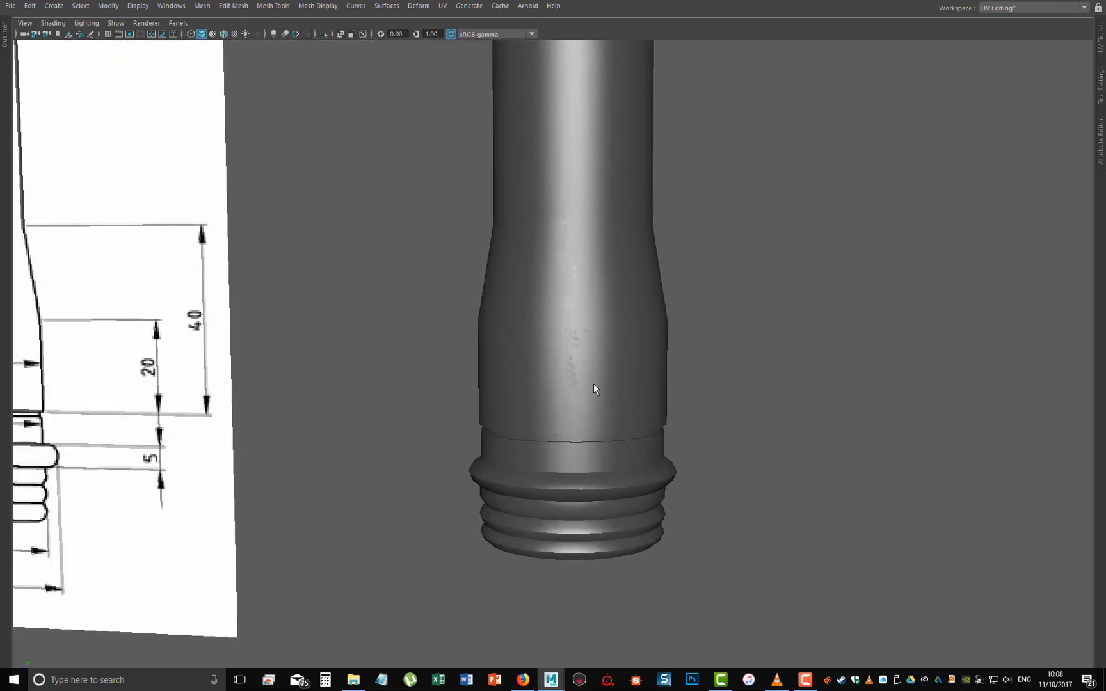
pyautogui.keyDown('alt'); pyautogui.moveTo(595, 333); pyautogui.dragTo(575, 272); pyautogui.keyUp('alt')
pyautogui.keyDown('alt'); pyautogui.moveTo(306, 368); pyautogui.dragTo(506, 376, button='middle'); pyautogui.keyUp('alt')
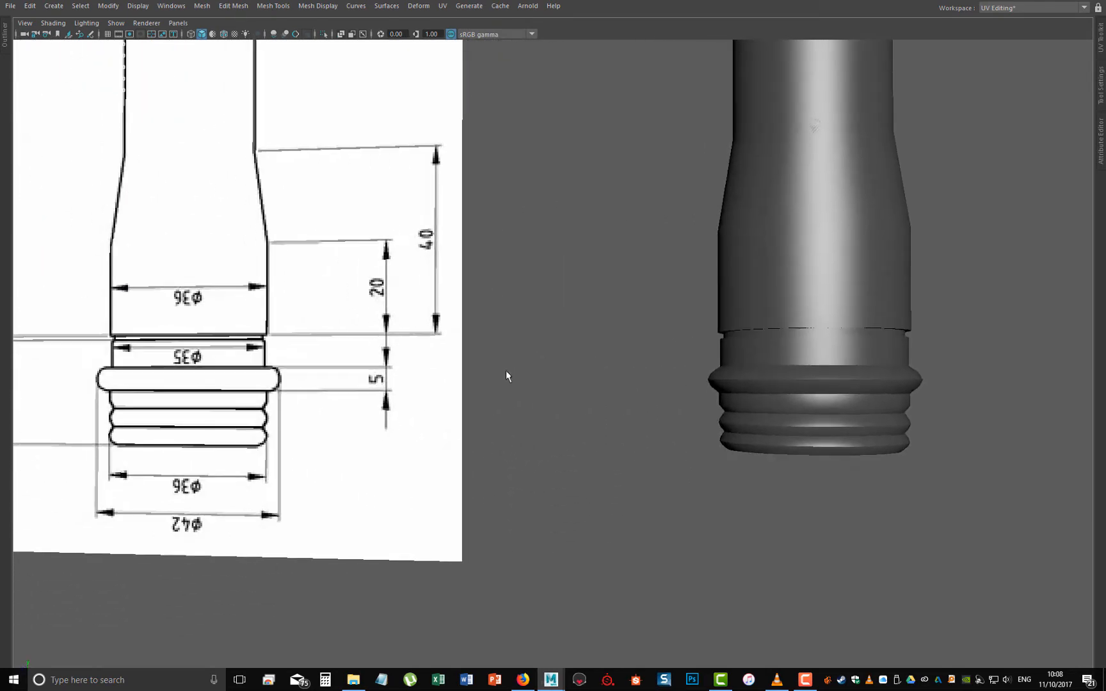
pyautogui.keyDown('alt'); pyautogui.moveTo(813, 394); pyautogui.dragTo(587, 400, button='middle'); pyautogui.keyUp('alt')
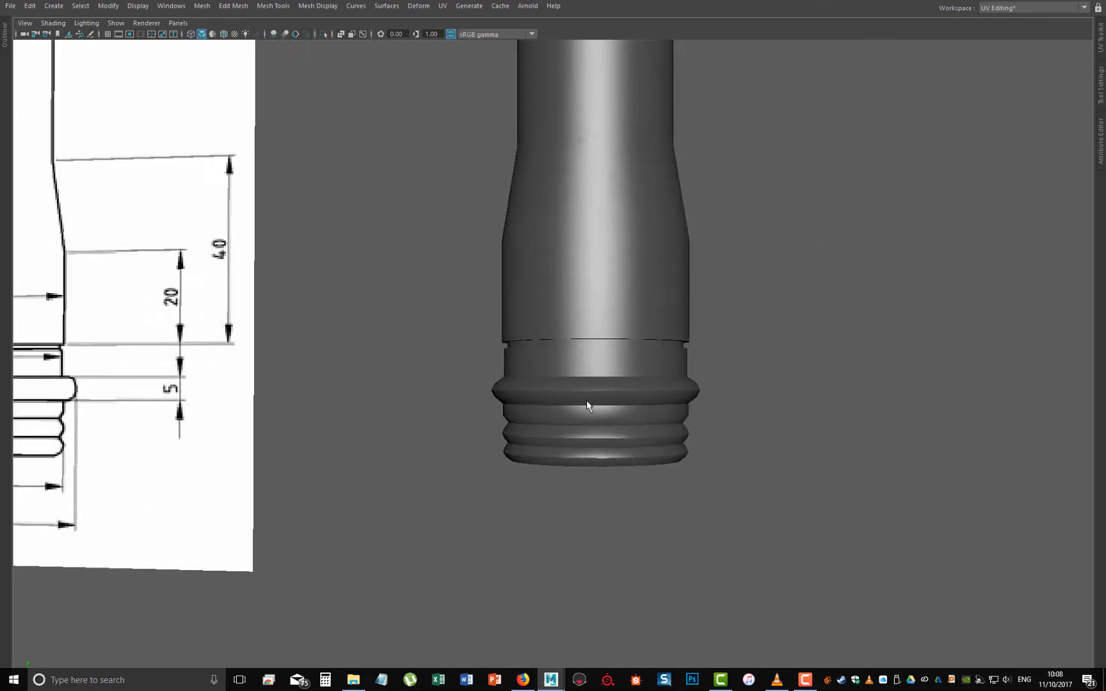
pyautogui.keyDown('alt'); pyautogui.moveTo(588, 464); pyautogui.dragTo(586, 423); pyautogui.keyUp('alt')
# - Isolate the end cap and delete the fan of triangular faces that closes its underside
pyautogui.click(604, 364)
pyautogui.keyDown('alt'); pyautogui.moveTo(606, 346); pyautogui.dragTo(595, 422); pyautogui.keyUp('alt')
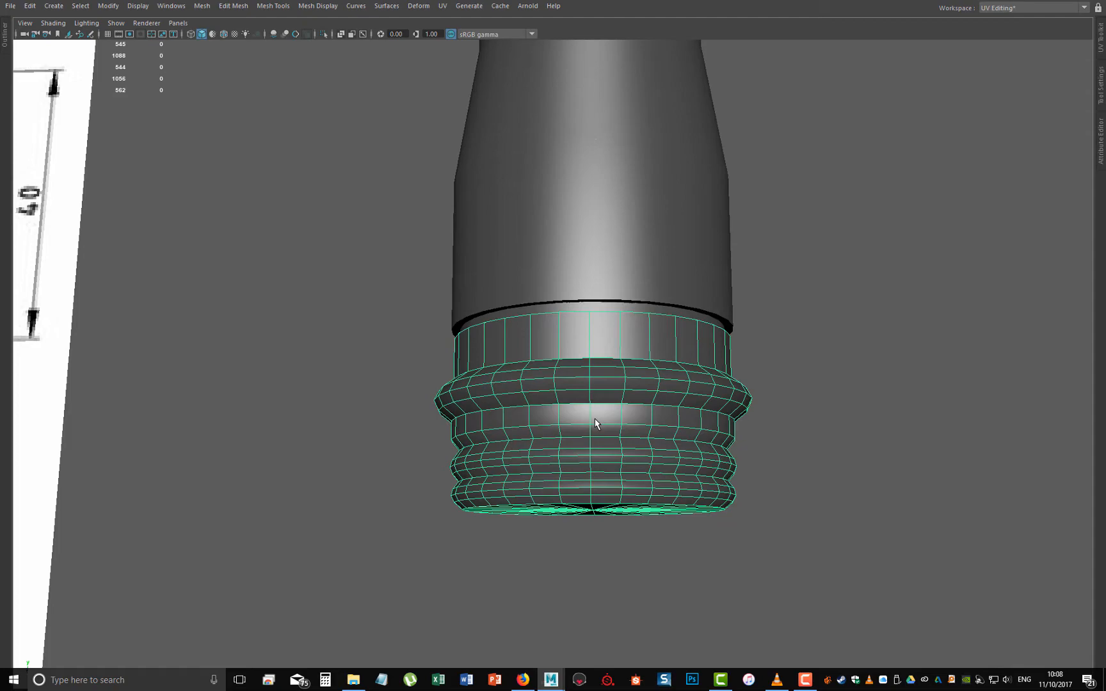
pyautogui.keyDown('alt'); pyautogui.moveTo(594, 423); pyautogui.dragTo(616, 437); pyautogui.keyUp('alt')
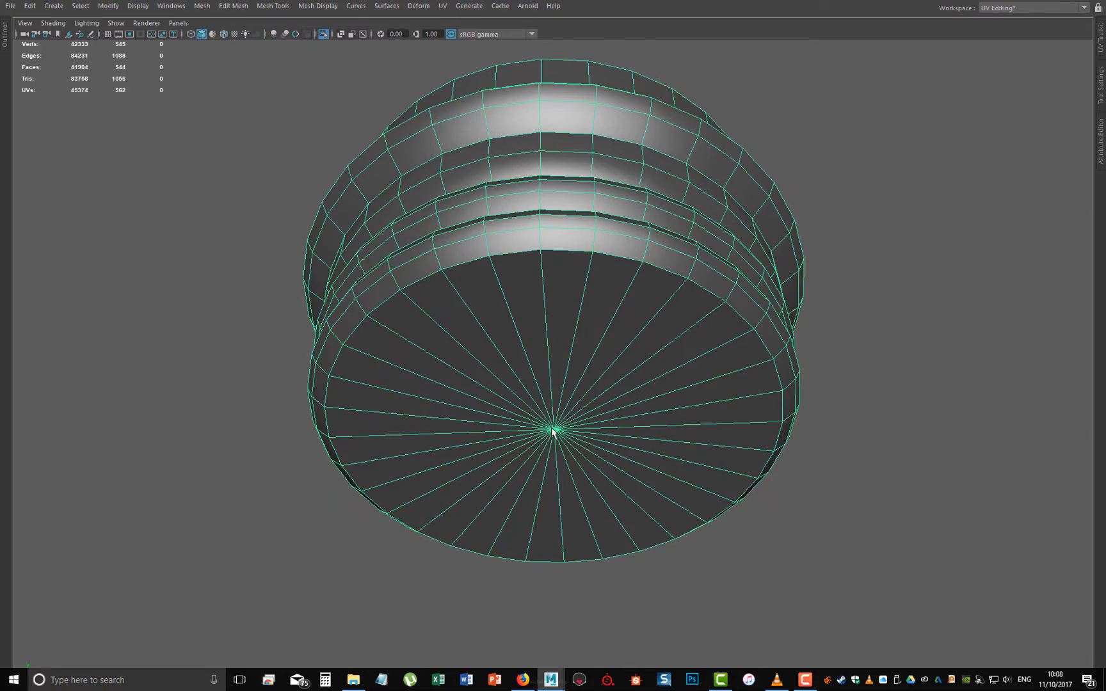
pyautogui.keyDown('alt'); pyautogui.moveTo(538, 395); pyautogui.dragTo(558, 324); pyautogui.keyUp('alt')
pyautogui.moveTo(553, 301); pyautogui.dragTo(554, 321, button='right')
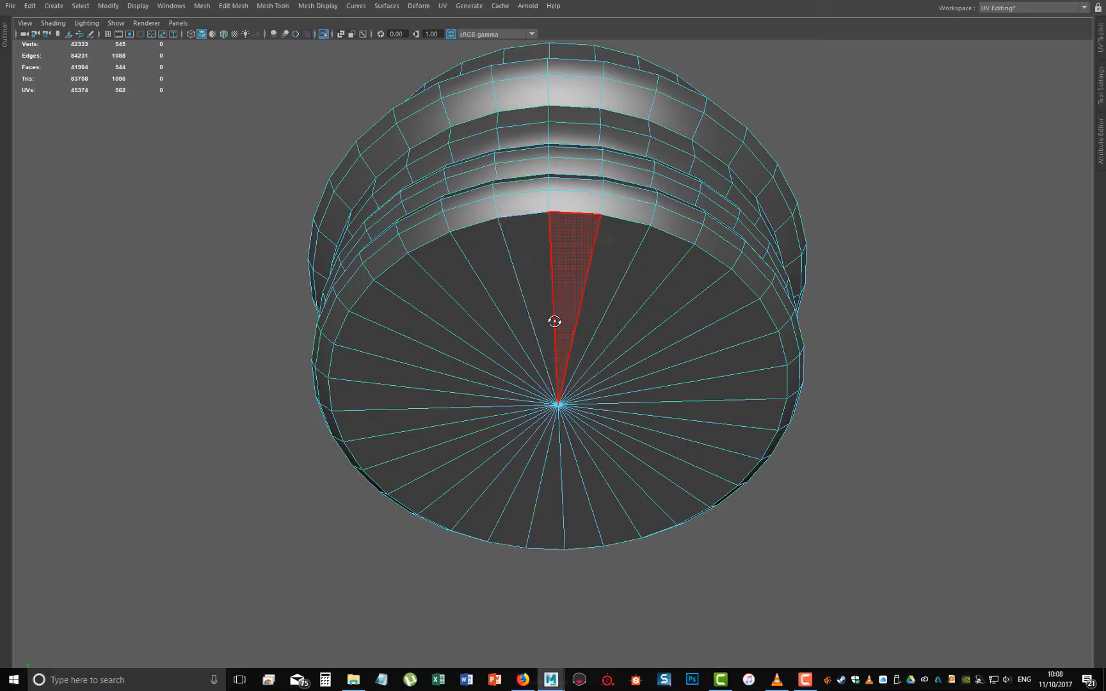
pyautogui.doubleClick(590, 400)
pyautogui.keyDown('alt'); pyautogui.moveTo(593, 403); pyautogui.dragTo(625, 492); pyautogui.keyUp('alt')
pyautogui.moveTo(362, 338); pyautogui.dragTo(547, 370)
pyautogui.press('Delete')
pyautogui.moveTo(547, 370); pyautogui.dragTo(541, 316, button='right')
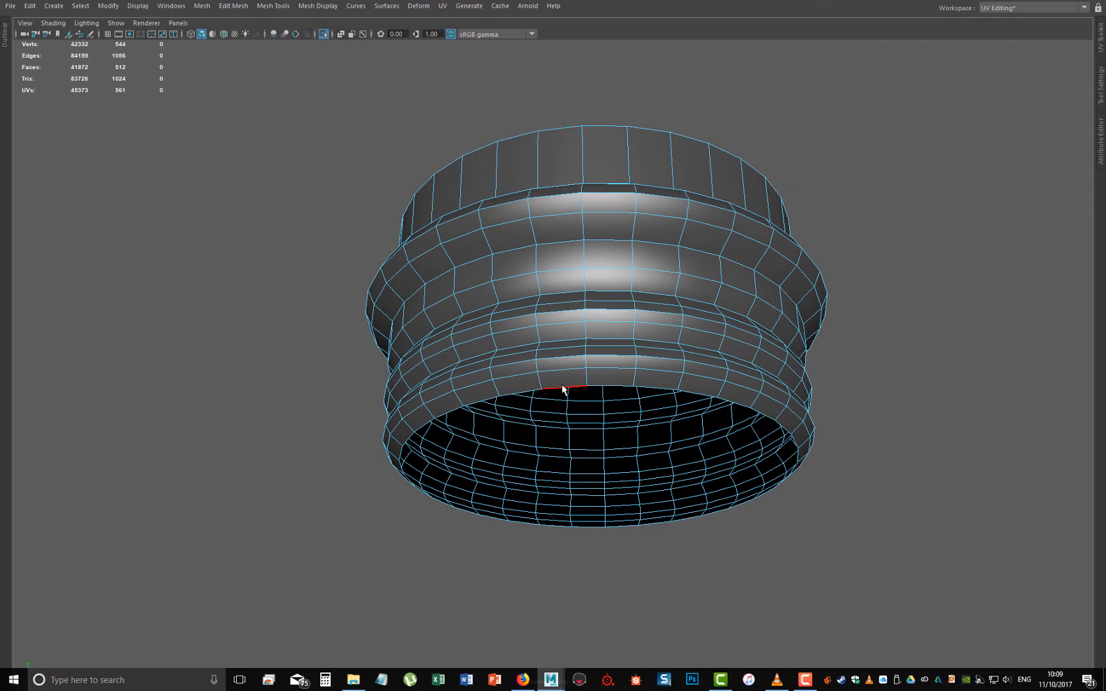
pyautogui.doubleClick(565, 387)
pyautogui.keyDown('alt'); pyautogui.moveTo(581, 430); pyautogui.dragTo(466, 431); pyautogui.keyUp('alt')
# - Duplicate the end cap with a centred pivot and move one copy aside along the Z axis
pyautogui.press('F8')
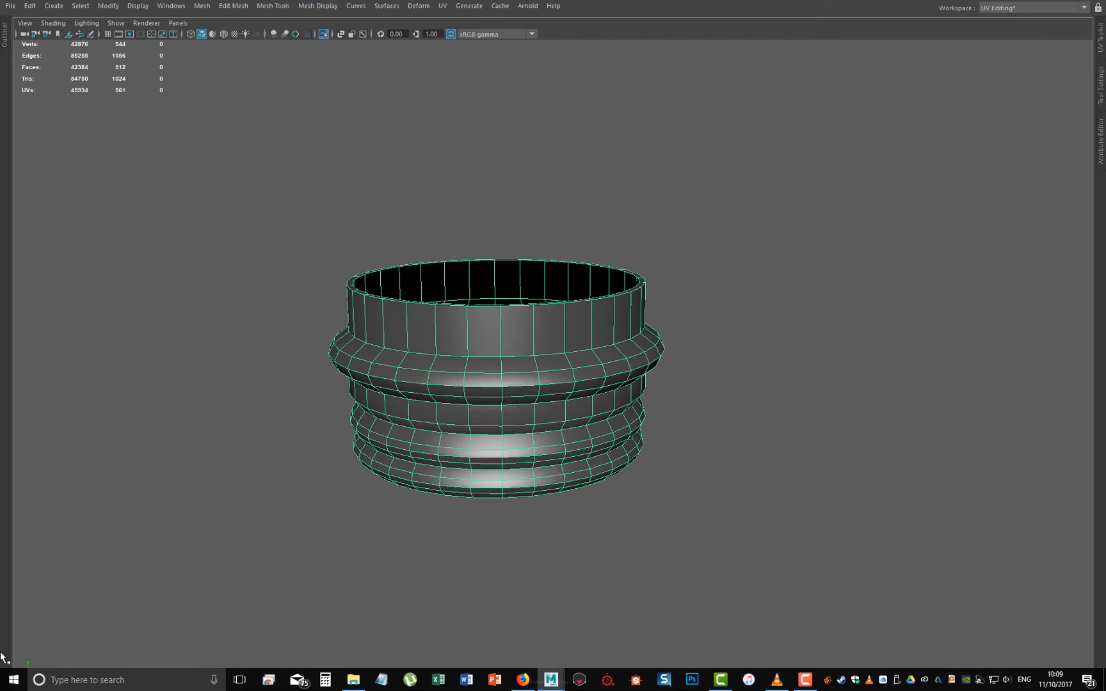
pyautogui.press('space')
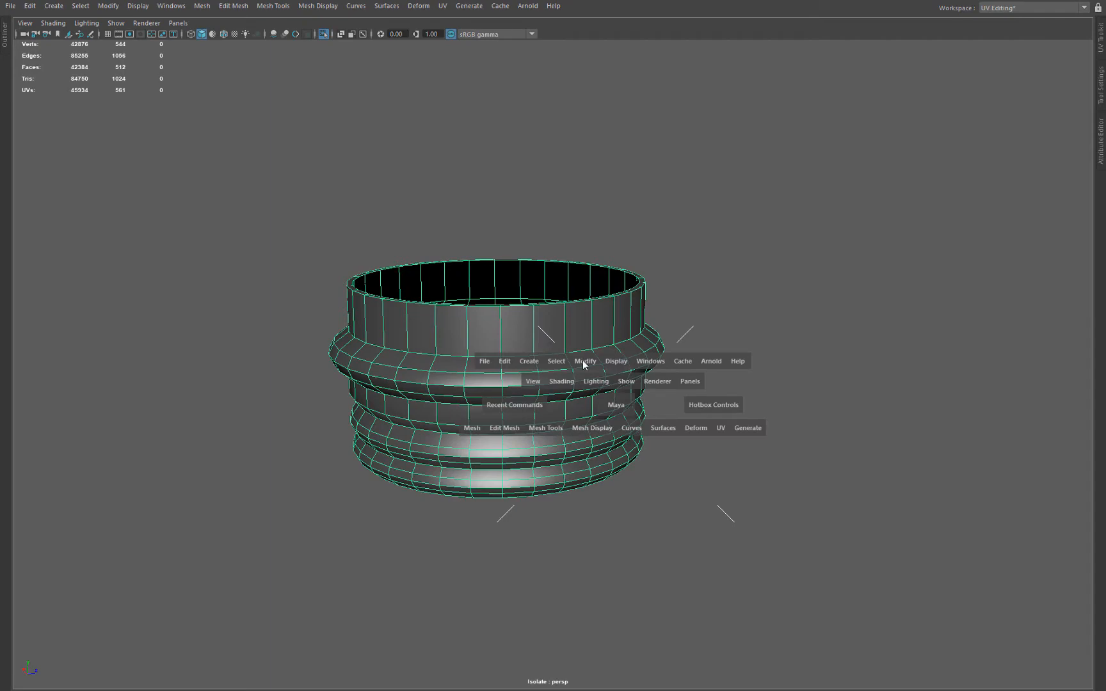
pyautogui.moveTo(584, 362); pyautogui.dragTo(607, 103)
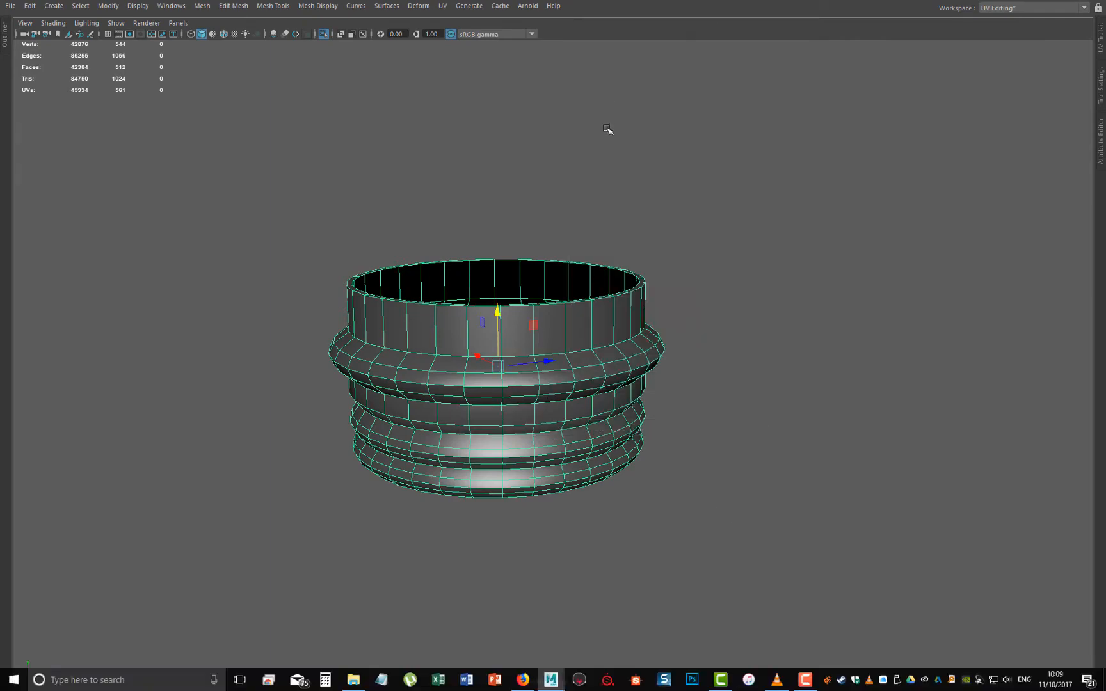
pyautogui.hotkey('ctrl', 'd')
pyautogui.moveTo(543, 361); pyautogui.dragTo(832, 308)
pyautogui.click(531, 420)
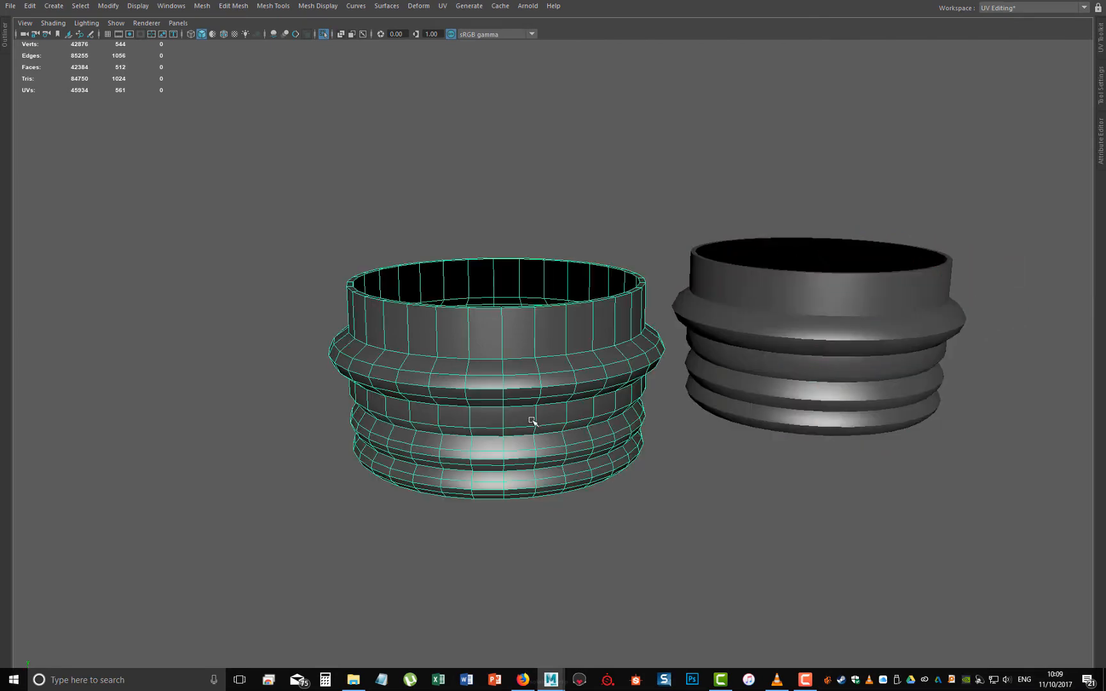
# - Bridge the opposite edges of the original cap's open bottom border, leaving out the two middle edges on each side
pyautogui.keyDown('alt'); pyautogui.moveTo(573, 387); pyautogui.dragTo(481, 339); pyautogui.keyUp('alt')
pyautogui.moveTo(465, 280); pyautogui.dragTo(461, 244, button='right')
pyautogui.doubleClick(466, 297)
pyautogui.keyDown('alt'); pyautogui.moveTo(502, 373); pyautogui.dragTo(521, 343); pyautogui.keyUp('alt')
pyautogui.press('space')
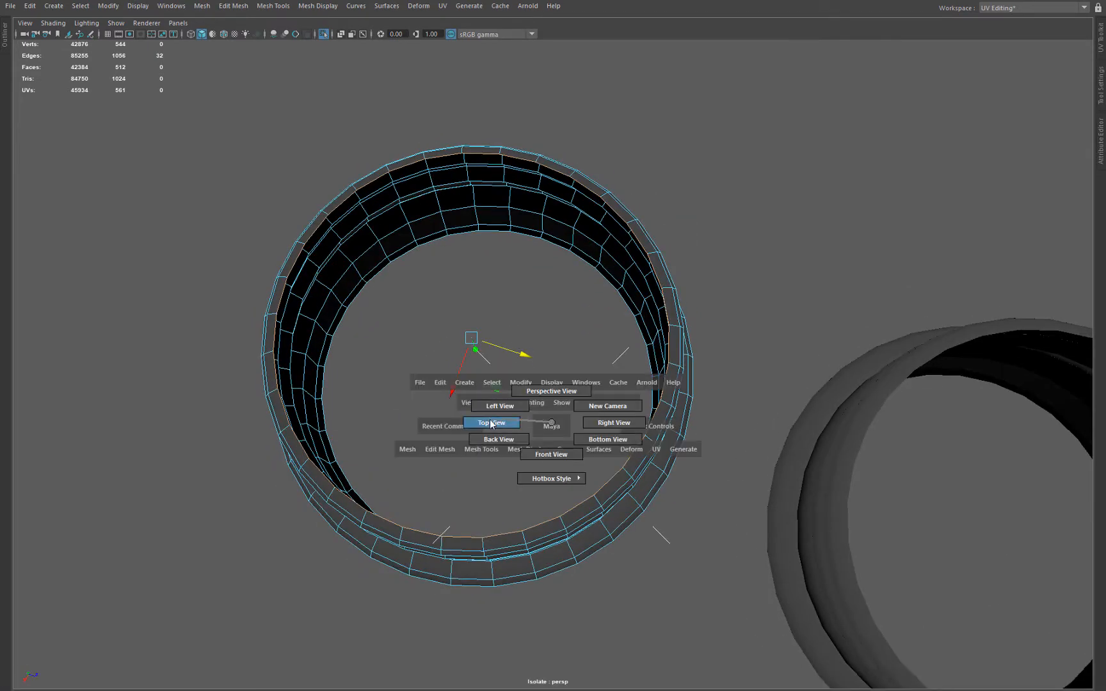
pyautogui.moveTo(486, 427); pyautogui.dragTo(490, 415)
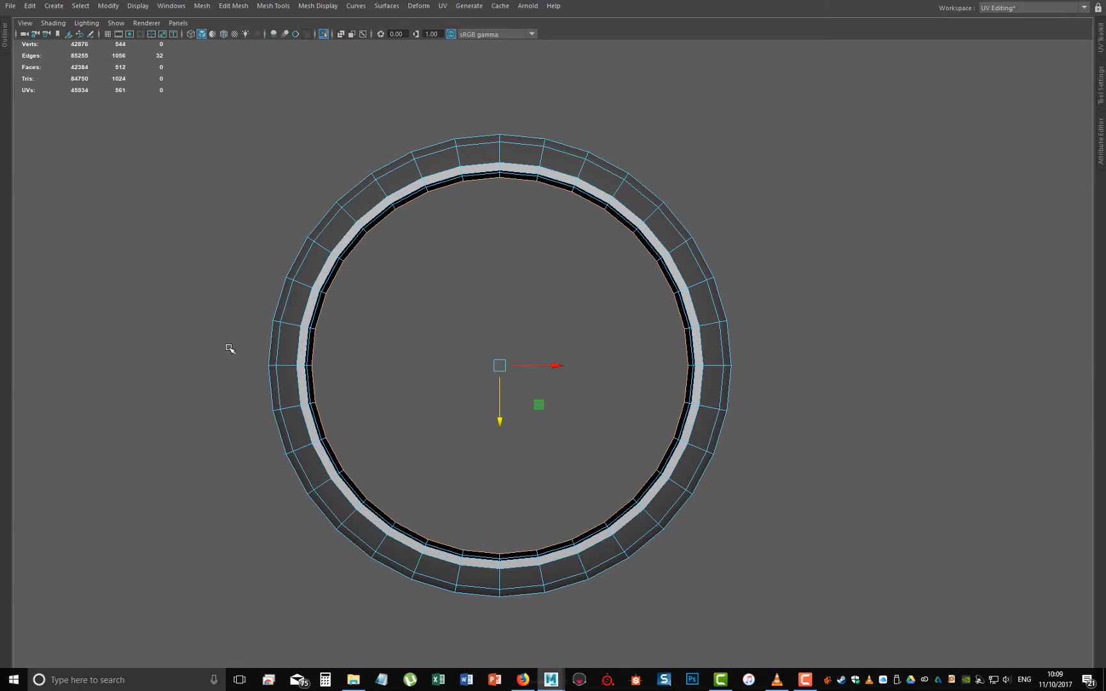
pyautogui.keyDown('ctrl'); pyautogui.moveTo(227, 345); pyautogui.dragTo(840, 380); pyautogui.keyUp('ctrl')
pyautogui.keyDown('shift'); pyautogui.rightClick(602, 398); pyautogui.keyUp('shift')
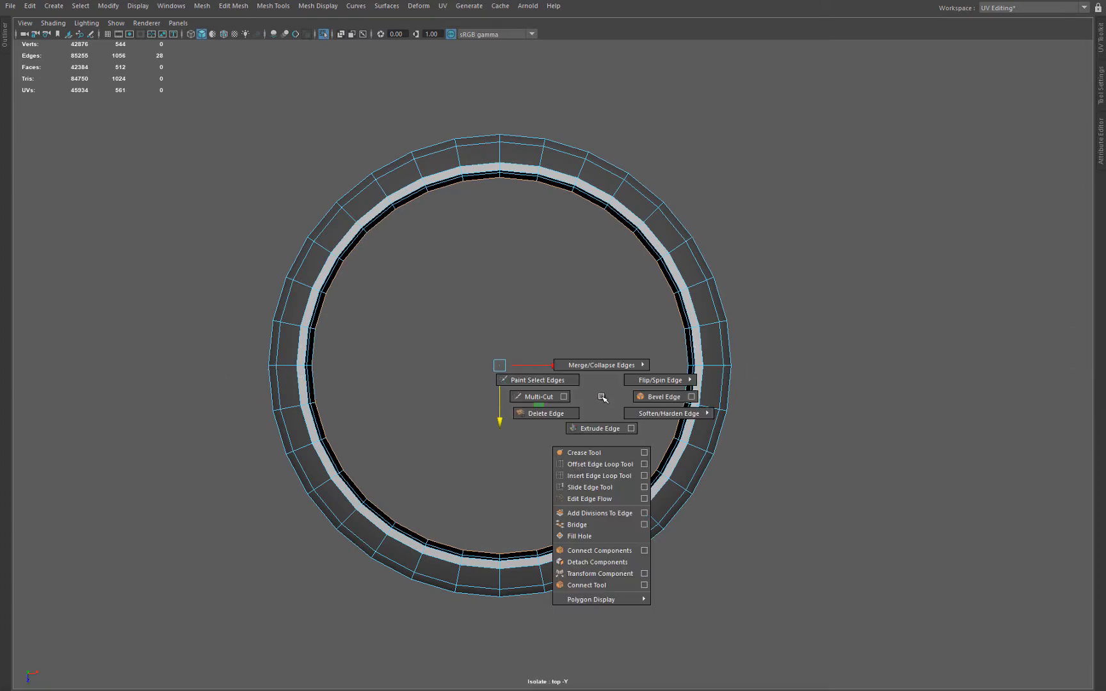
pyautogui.click(576, 524)
pyautogui.press('space')
pyautogui.click(545, 344)
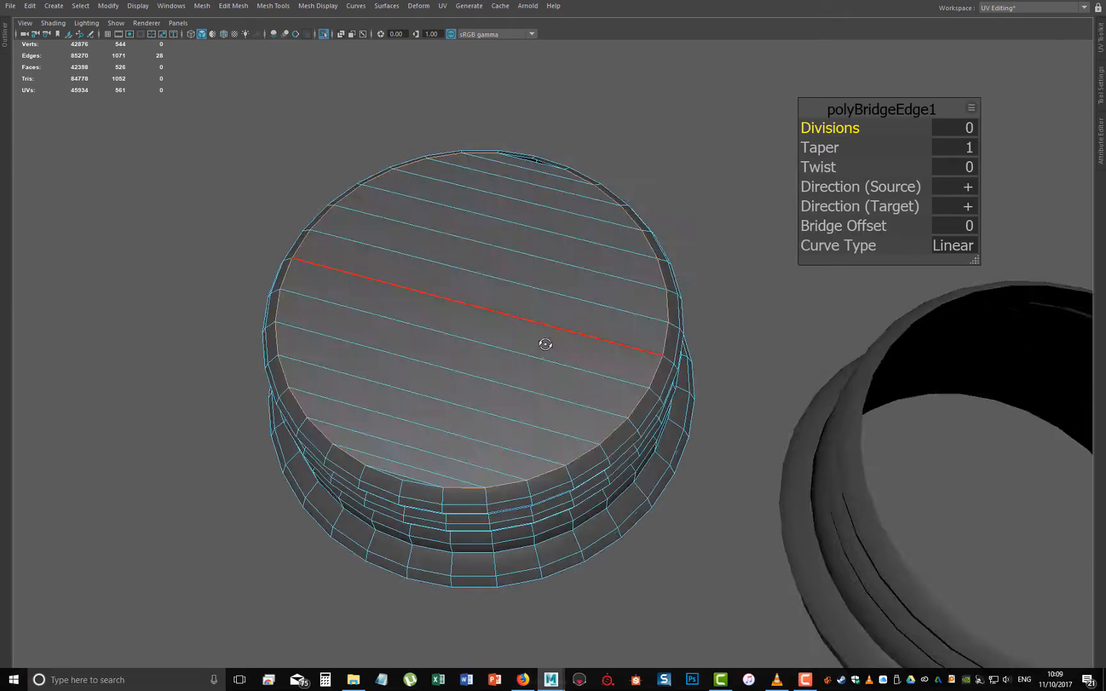
# - Fill the two small holes remaining at opposite ends of the bridged underside
pyautogui.keyDown('alt'); pyautogui.moveTo(545, 344); pyautogui.dragTo(583, 323); pyautogui.keyUp('alt')
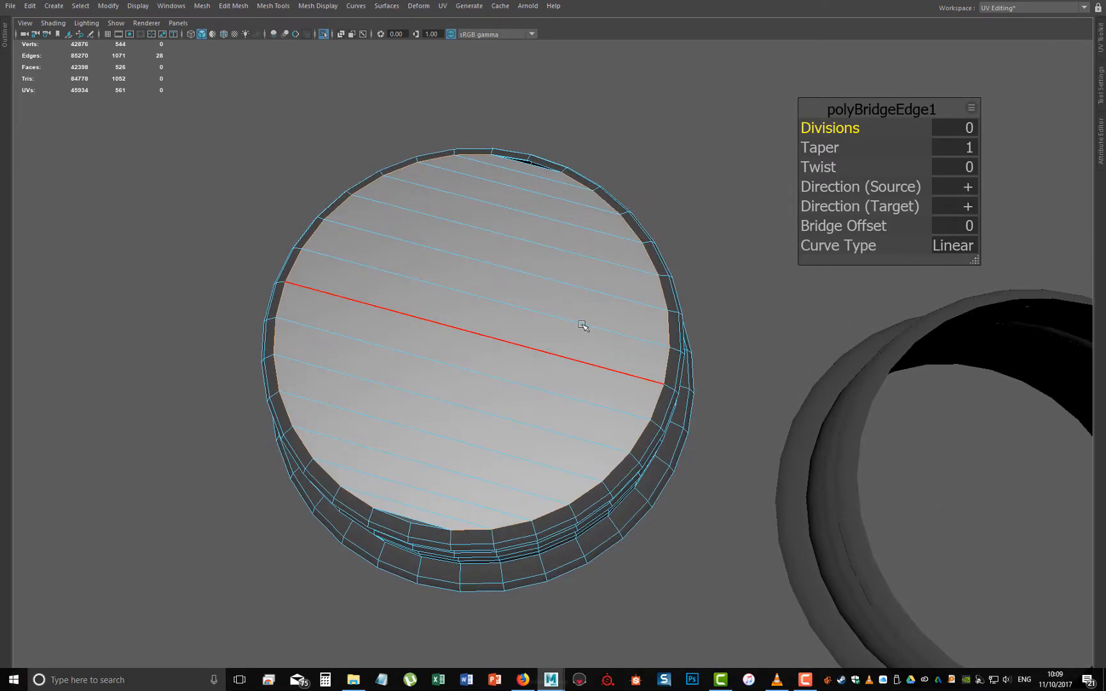
pyautogui.click(529, 160)
pyautogui.keyDown('shift'); pyautogui.click(423, 521); pyautogui.keyUp('shift')
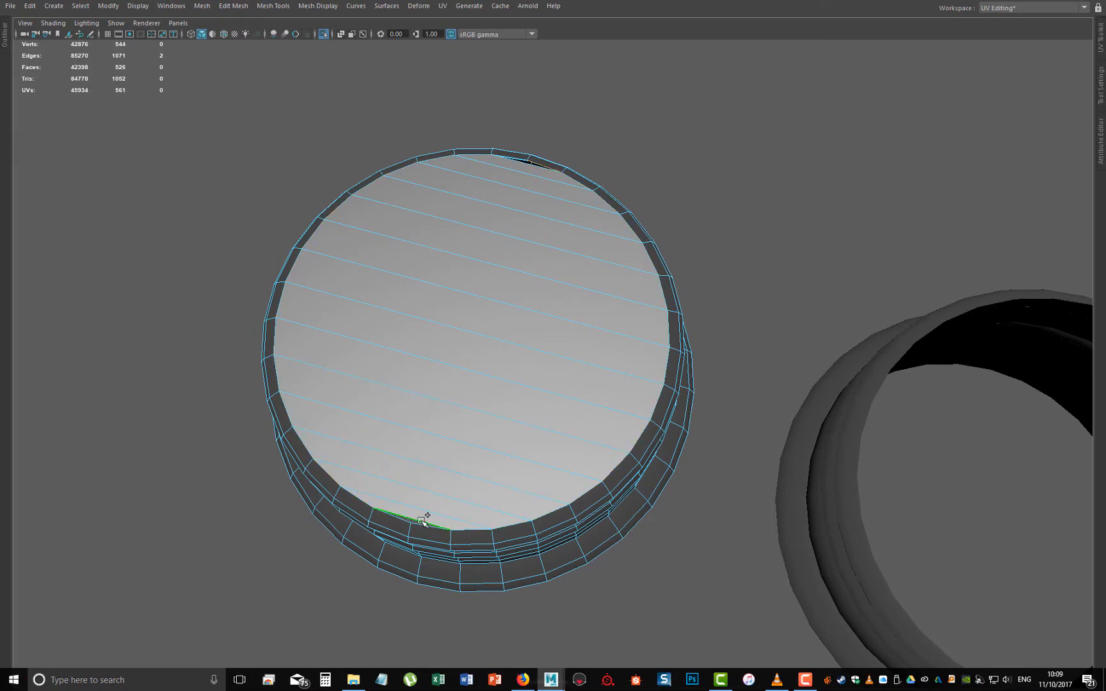
pyautogui.keyDown('shift'); pyautogui.moveTo(484, 429); pyautogui.dragTo(468, 549, button='right'); pyautogui.keyUp('shift')
pyautogui.keyDown('alt'); pyautogui.moveTo(467, 549); pyautogui.dragTo(419, 576); pyautogui.keyUp('alt')
# - Inspect the cap's upper rim, return to object mode with the handle shown, and examine where the two parts meet
pyautogui.keyDown('alt'); pyautogui.moveTo(560, 404); pyautogui.dragTo(536, 421); pyautogui.keyUp('alt')
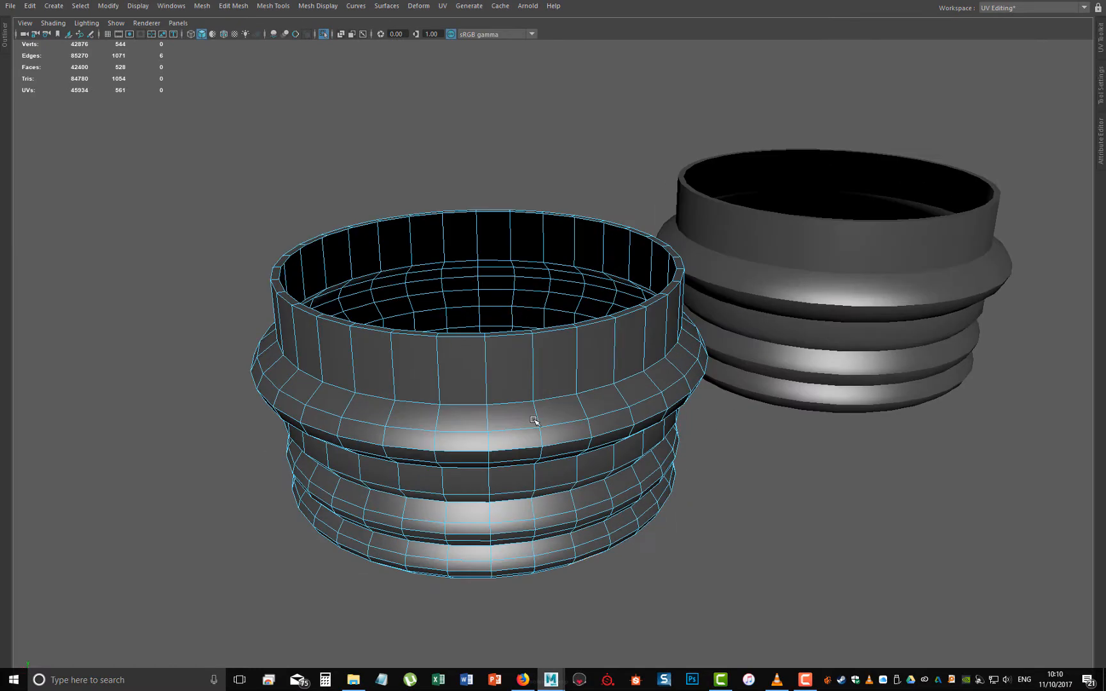
pyautogui.keyDown('alt'); pyautogui.moveTo(516, 411); pyautogui.dragTo(412, 470, button='middle'); pyautogui.keyUp('alt')
pyautogui.keyDown('alt'); pyautogui.moveTo(473, 389); pyautogui.dragTo(587, 402, button='right'); pyautogui.keyUp('alt')
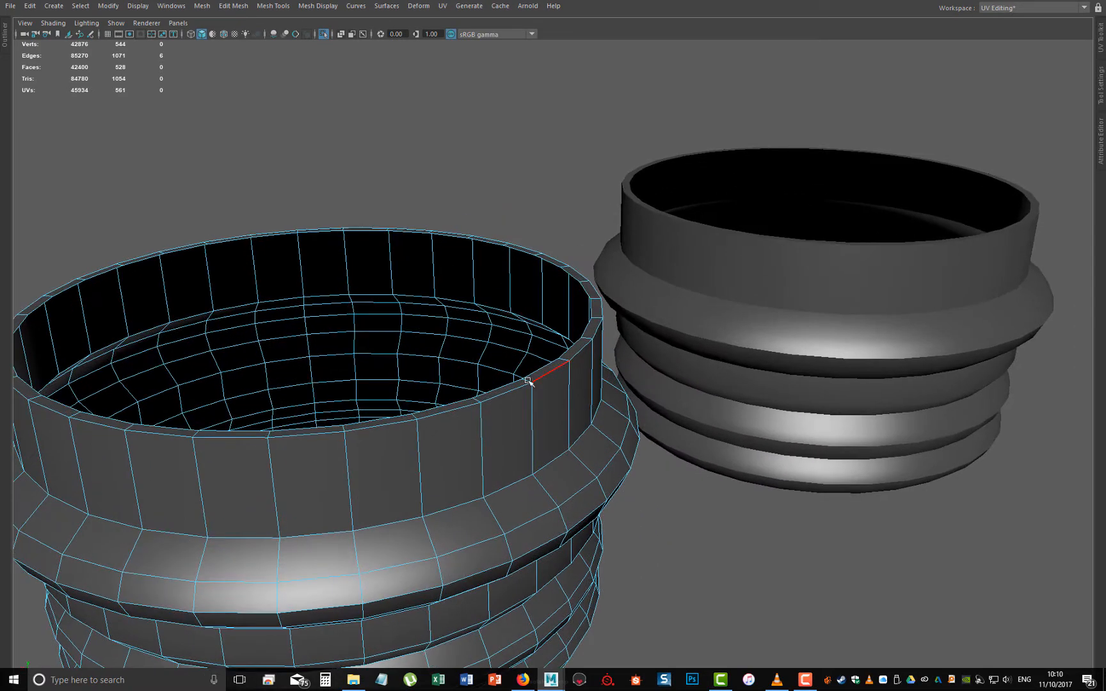
pyautogui.keyDown('alt'); pyautogui.moveTo(511, 420); pyautogui.dragTo(560, 383); pyautogui.keyUp('alt')
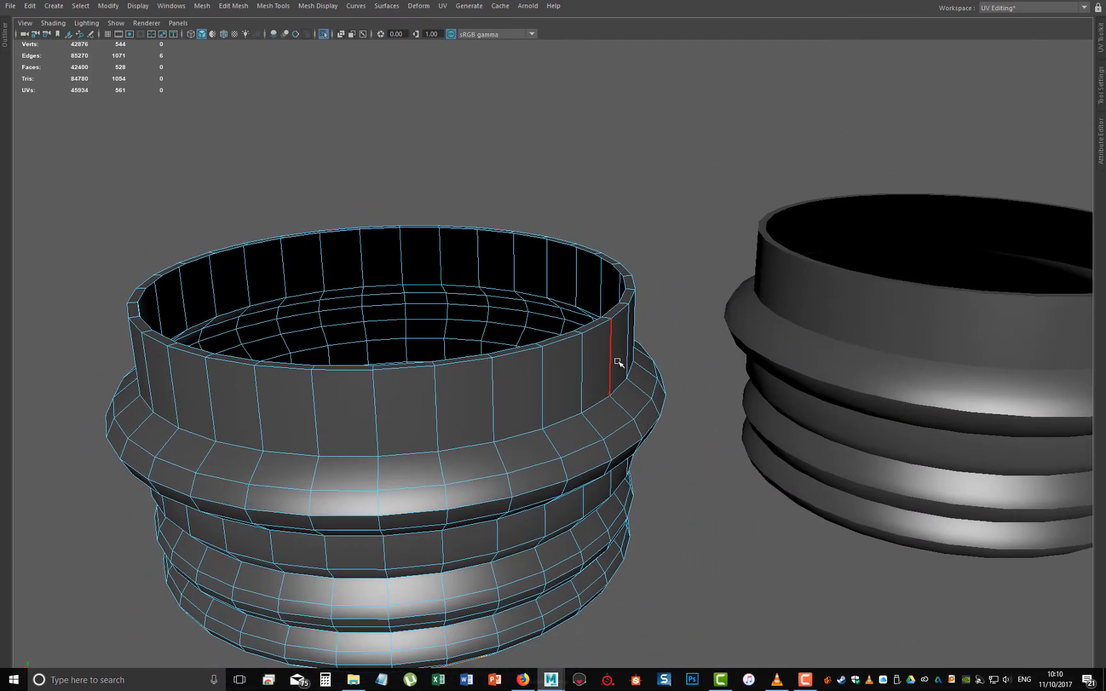
pyautogui.keyDown('alt'); pyautogui.moveTo(620, 363); pyautogui.dragTo(459, 358, button='middle'); pyautogui.keyUp('alt')
pyautogui.moveTo(455, 349); pyautogui.dragTo(507, 329, button='right')
pyautogui.keyDown('alt'); pyautogui.moveTo(507, 329); pyautogui.dragTo(509, 301); pyautogui.keyUp('alt')
pyautogui.keyDown('alt'); pyautogui.moveTo(509, 301); pyautogui.dragTo(503, 402, button='right'); pyautogui.keyUp('alt')
pyautogui.keyDown('alt'); pyautogui.moveTo(504, 402); pyautogui.dragTo(476, 291); pyautogui.keyUp('alt')
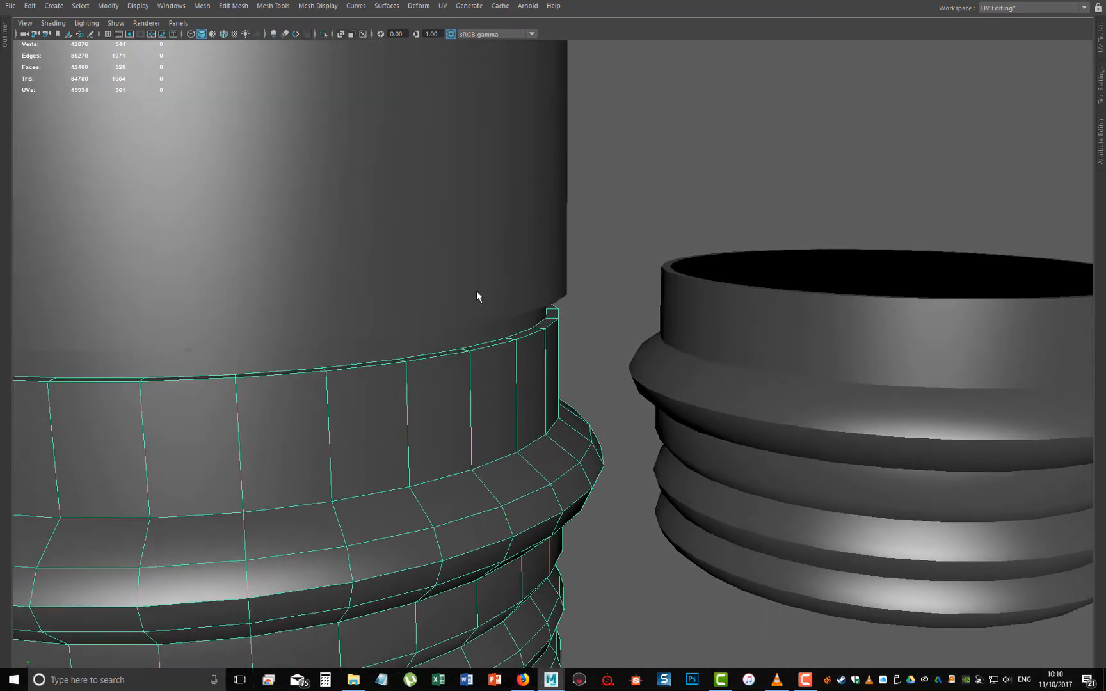
# - Examine the joint between the handle's lower edge and the end cap's upper rim, selecting each part in turn
pyautogui.click(476, 291)
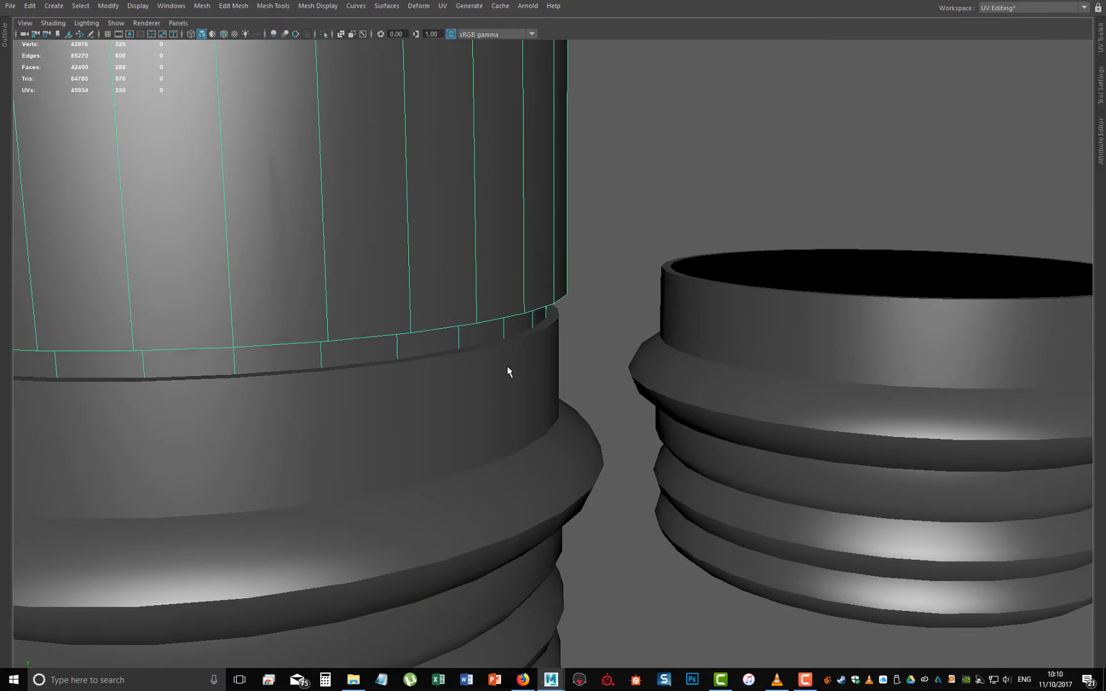
pyautogui.click(507, 366)
pyautogui.keyDown('alt'); pyautogui.moveTo(539, 374); pyautogui.dragTo(535, 381); pyautogui.keyUp('alt')
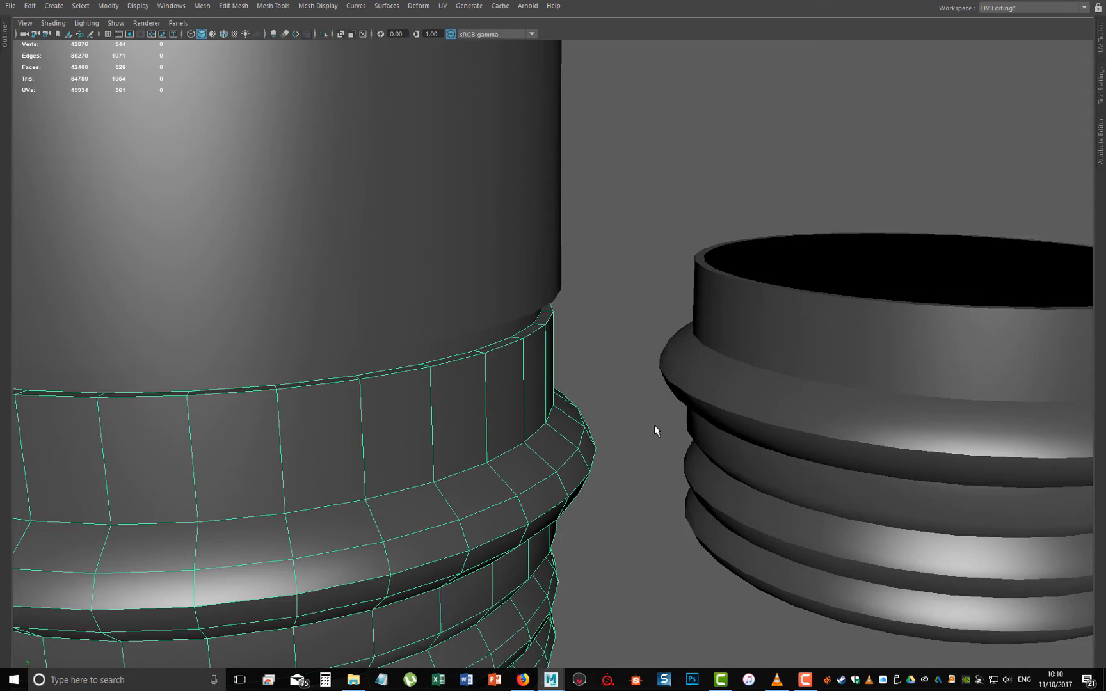
pyautogui.keyDown('alt'); pyautogui.moveTo(654, 425); pyautogui.dragTo(481, 406, button='middle'); pyautogui.keyUp('alt')
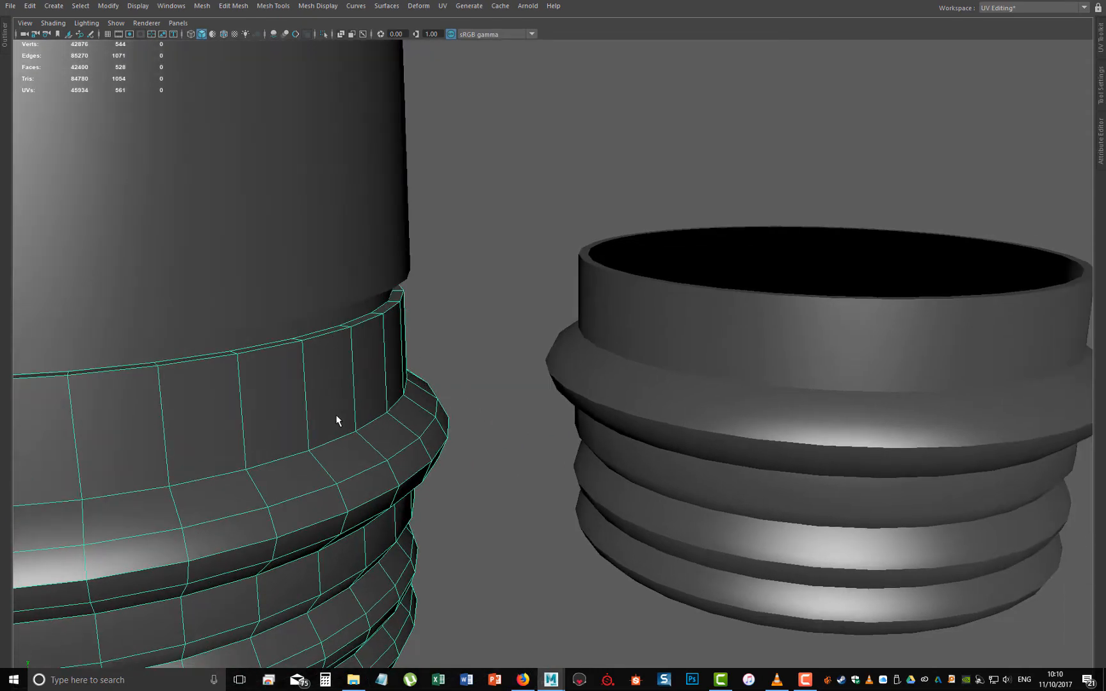
pyautogui.keyDown('alt'); pyautogui.moveTo(337, 419); pyautogui.dragTo(373, 410, button='middle'); pyautogui.keyUp('alt')
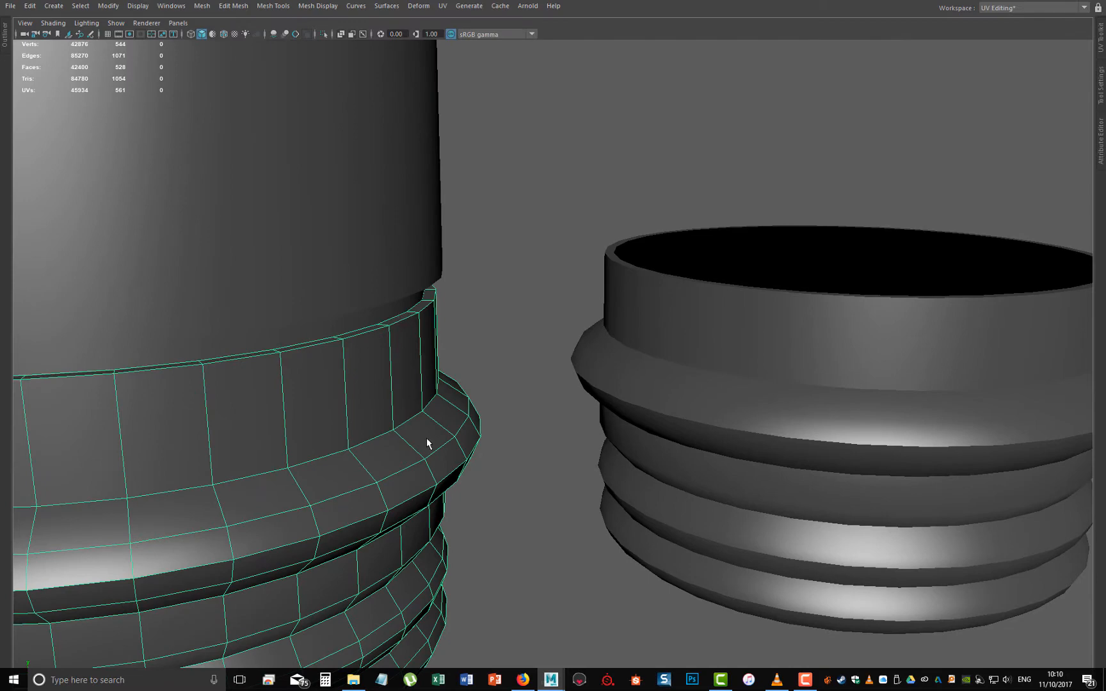
pyautogui.keyDown('alt'); pyautogui.moveTo(427, 443); pyautogui.dragTo(678, 347); pyautogui.keyUp('alt')
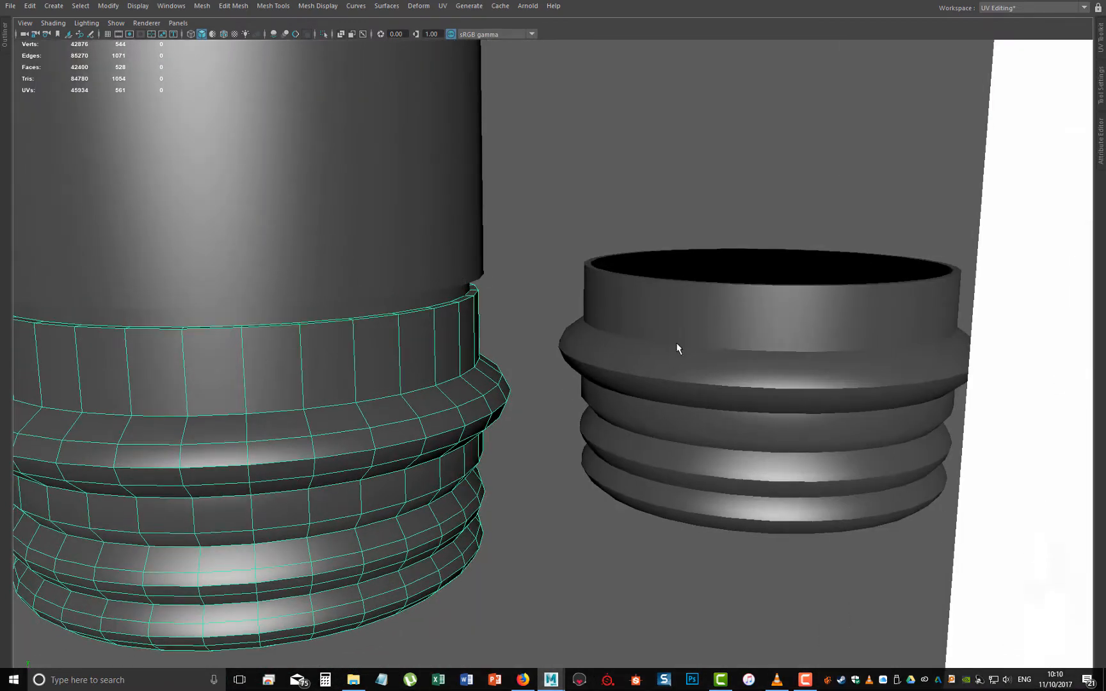
# - Move the duplicated end cap back along the Z axis in the side view until it coincides with the original cap
pyautogui.click(677, 348)
pyautogui.press('w')
pyautogui.keyDown('alt'); pyautogui.moveTo(755, 435); pyautogui.dragTo(761, 476); pyautogui.keyUp('alt')
pyautogui.press('space')
pyautogui.scroll(-5, 683, 303)
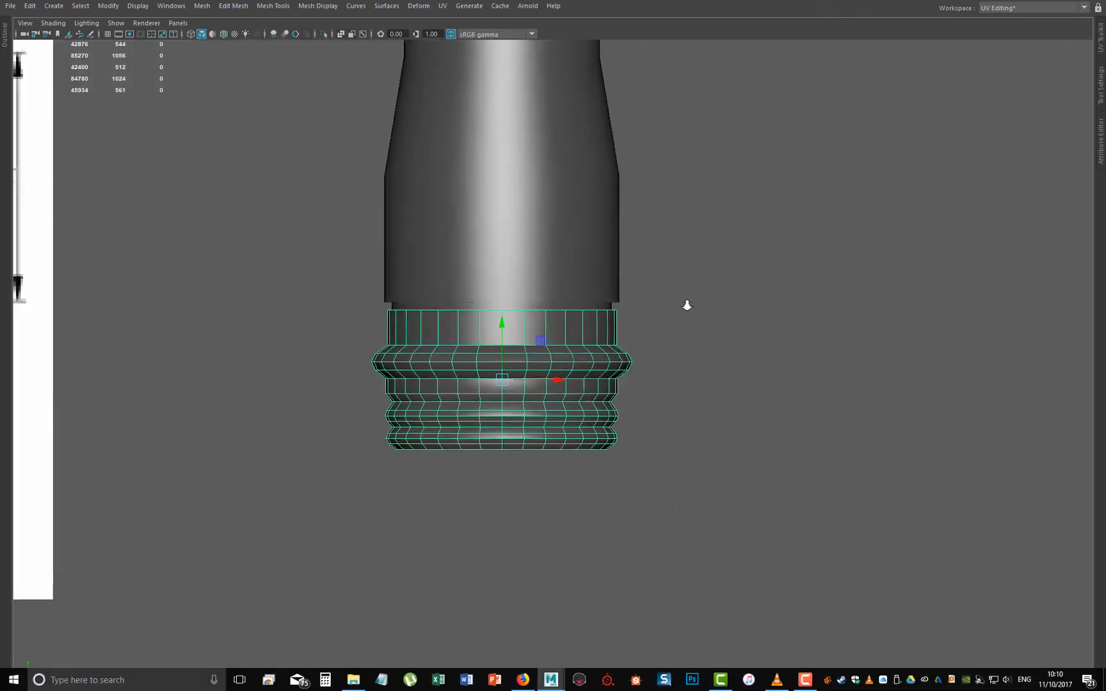
pyautogui.press('space')
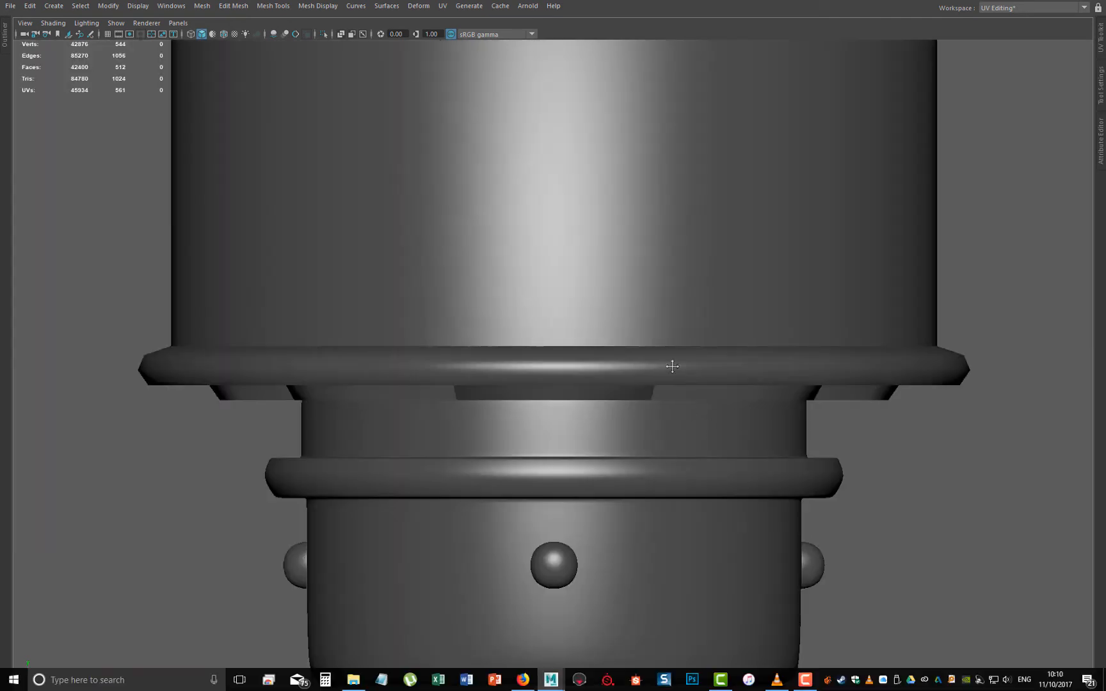
pyautogui.scroll(-3, 672, 365)
pyautogui.scroll(-2, 728, 588)
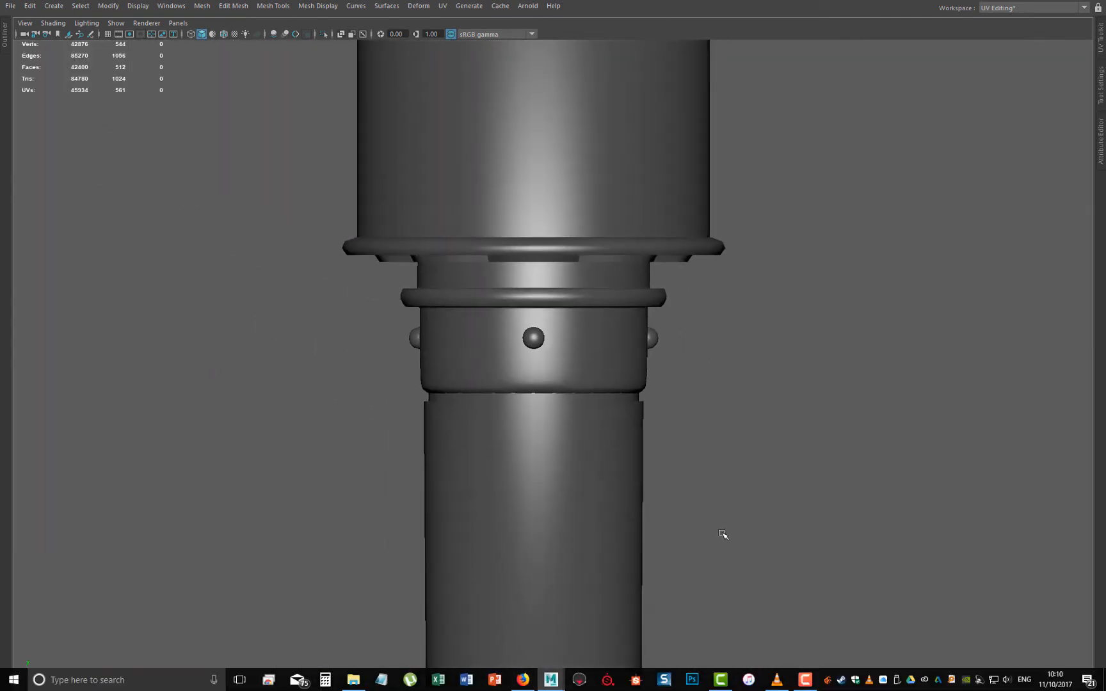
pyautogui.press('f')
pyautogui.scroll(-4, 715, 523)
pyautogui.keyDown('alt'); pyautogui.moveTo(743, 260); pyautogui.dragTo(433, 459, button='middle'); pyautogui.keyUp('alt')
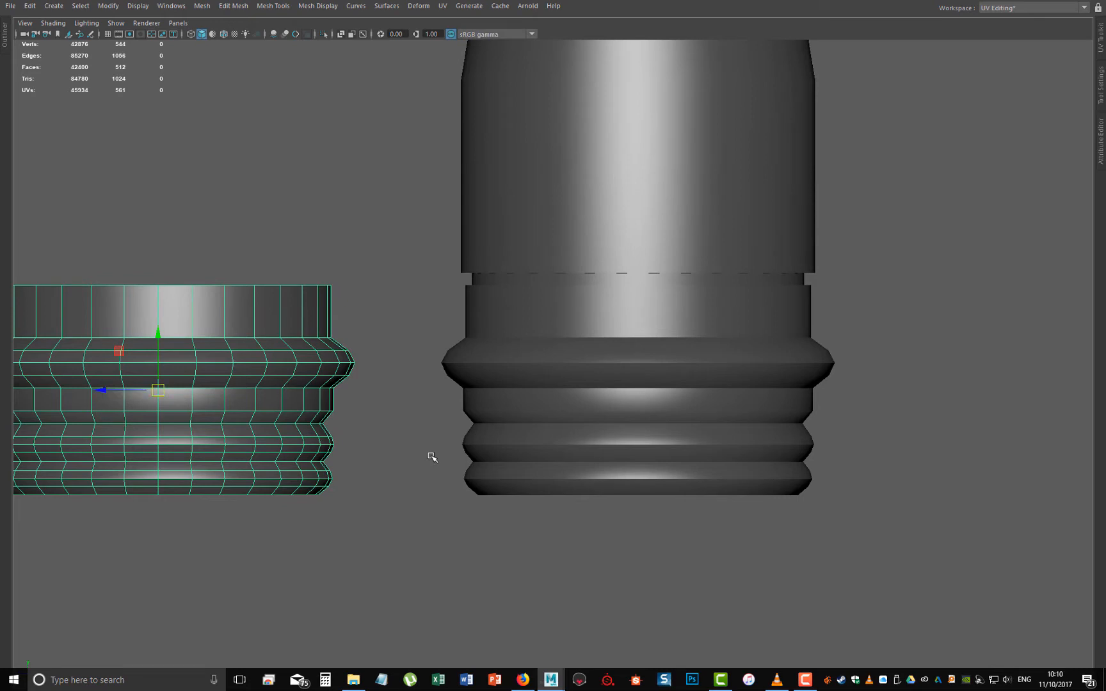
pyautogui.moveTo(107, 390); pyautogui.dragTo(634, 366)
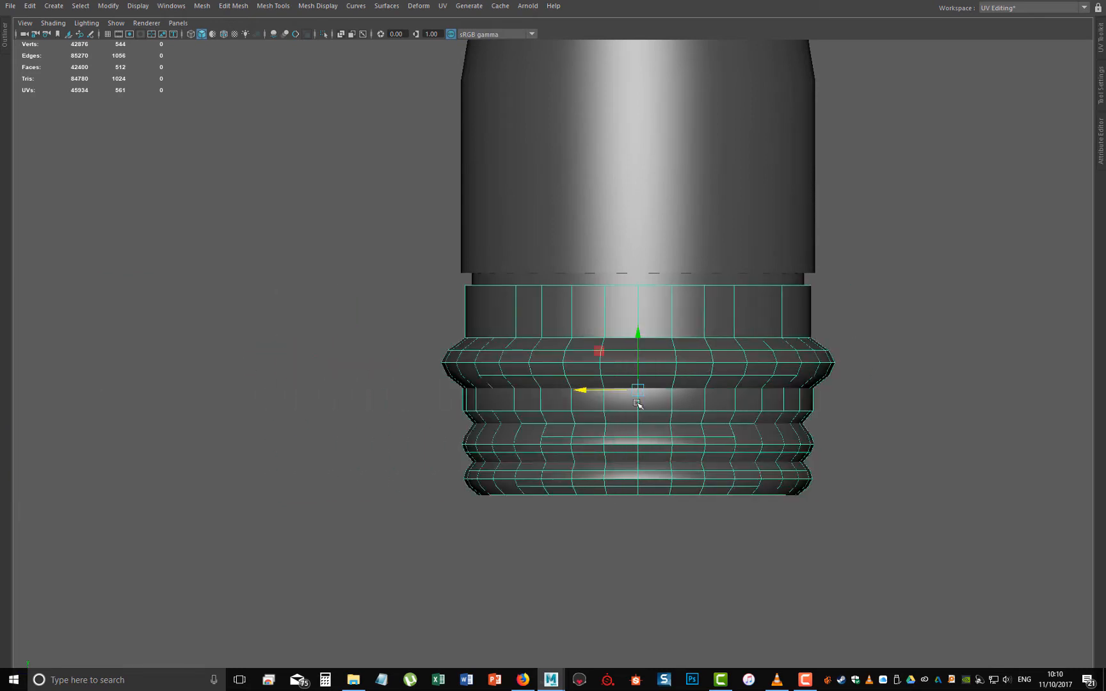
pyautogui.press('space')
pyautogui.moveTo(641, 456); pyautogui.dragTo(645, 393)
# - Isolate the duplicated end cap and view its open underside
pyautogui.keyDown('alt'); pyautogui.moveTo(510, 392); pyautogui.dragTo(350, 406); pyautogui.keyUp('alt')
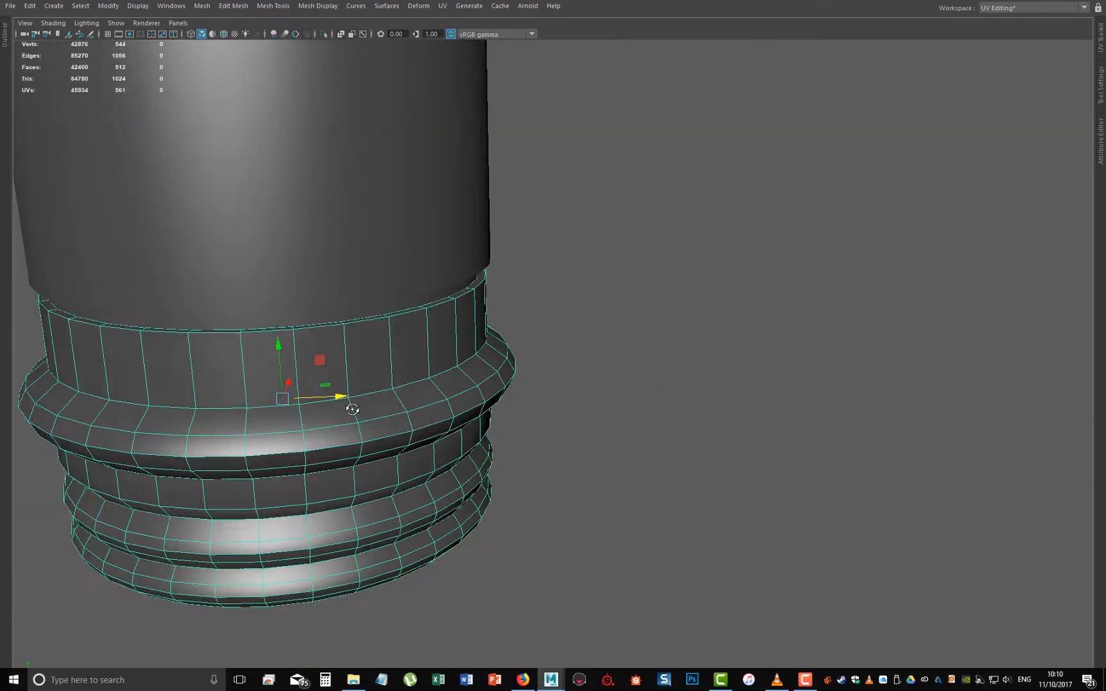
pyautogui.keyDown('alt'); pyautogui.moveTo(349, 406); pyautogui.dragTo(596, 323, button='middle'); pyautogui.keyUp('alt')
pyautogui.moveTo(595, 324)
pyautogui.keyDown('alt'); pyautogui.mouseDown()
pyautogui.moveTo(696, 371)
pyautogui.moveTo(662, 382)
pyautogui.moveTo(563, 461)
pyautogui.moveTo(574, 299)
pyautogui.moveTo(586, 311)
pyautogui.mouseUp(); pyautogui.keyUp('alt')
pyautogui.hotkey('ctrl', '1')
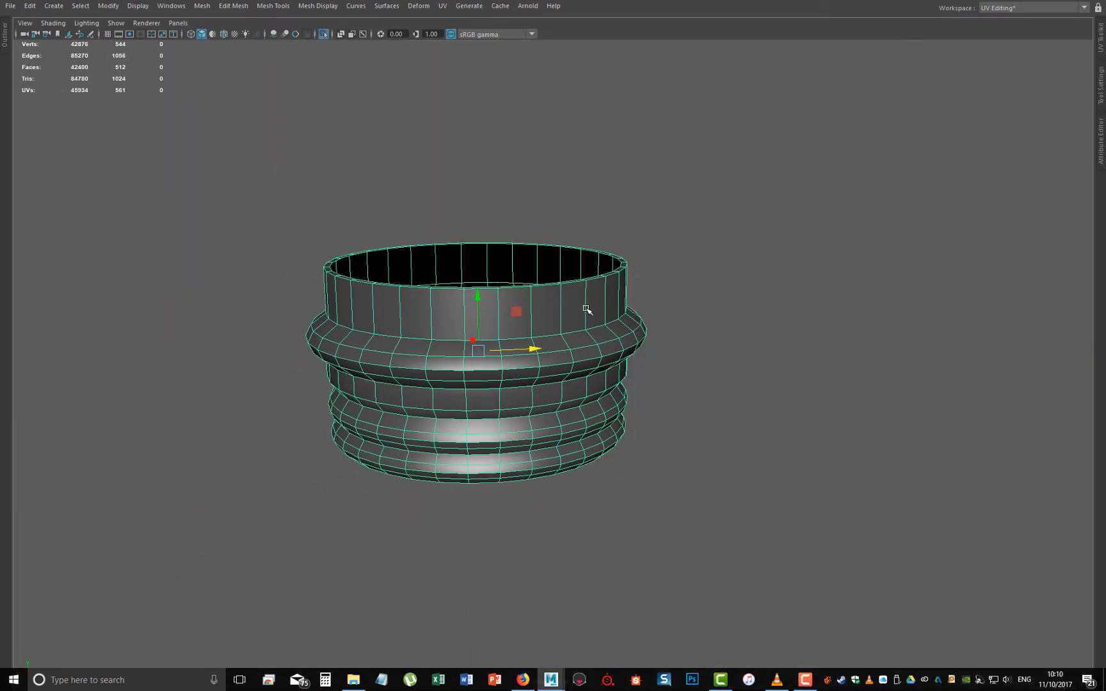
pyautogui.keyDown('alt'); pyautogui.moveTo(568, 454); pyautogui.dragTo(596, 383); pyautogui.keyUp('alt')
pyautogui.scroll(3, 441, 352)
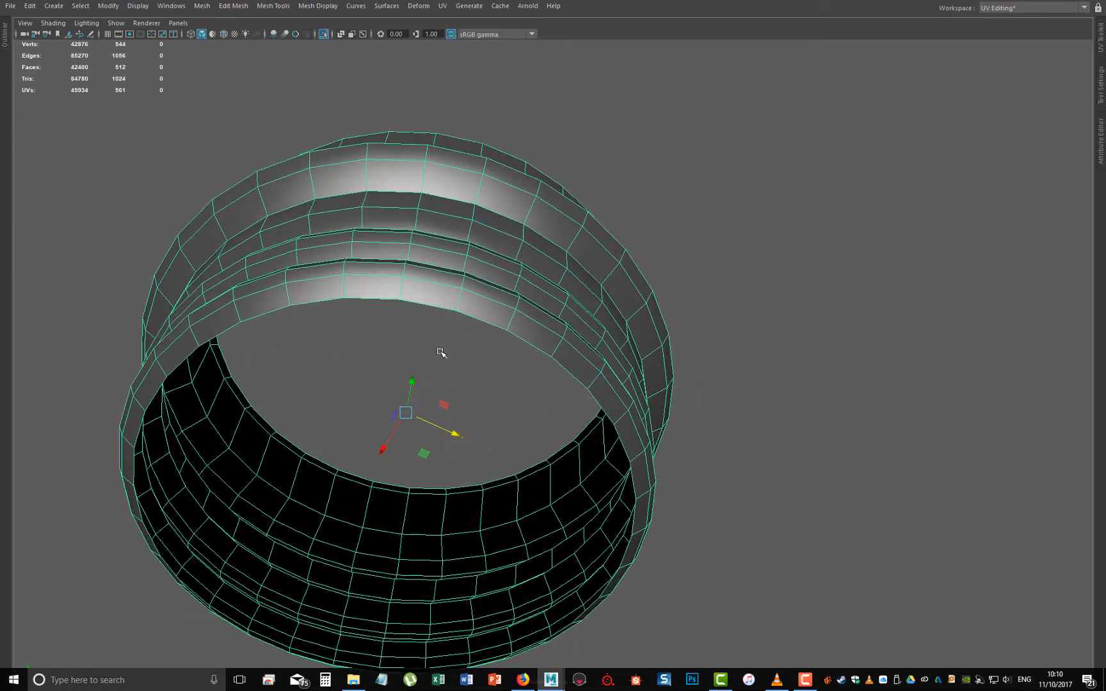
# - Extrude the bottom border edge loop, scale it inward to form a narrow ring, and fill the remaining hole
pyautogui.moveTo(424, 304); pyautogui.dragTo(422, 271, button='right')
pyautogui.doubleClick(417, 305)
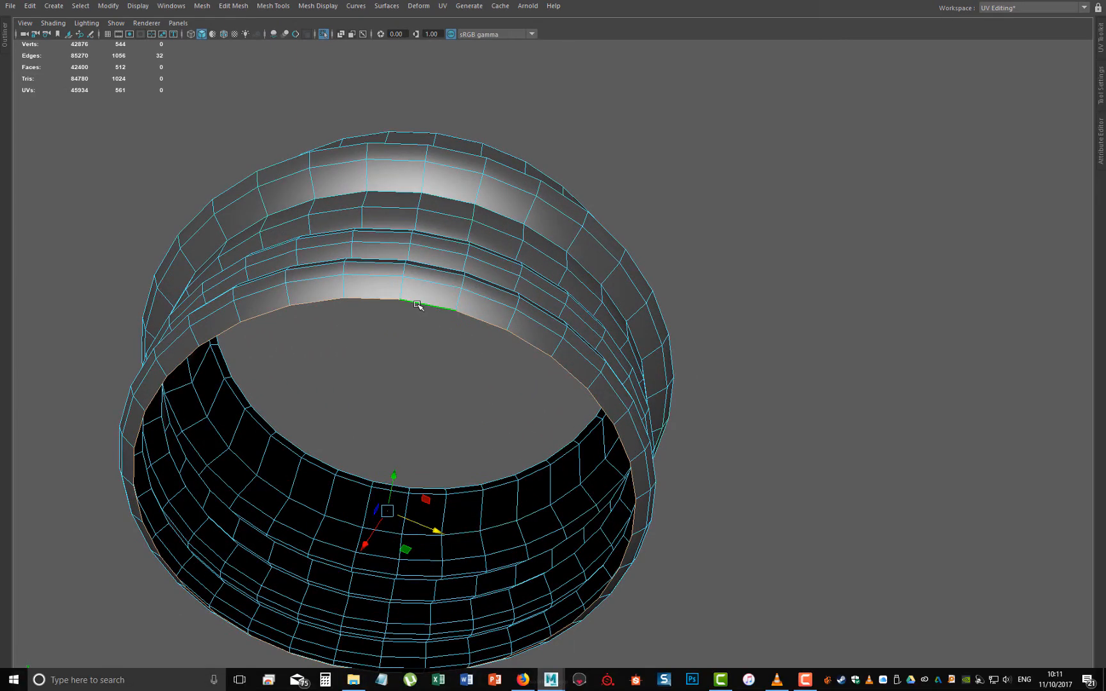
pyautogui.keyDown('shift'); pyautogui.moveTo(437, 390); pyautogui.dragTo(439, 424, button='right'); pyautogui.keyUp('shift')
pyautogui.moveTo(387, 511); pyautogui.dragTo(493, 524)
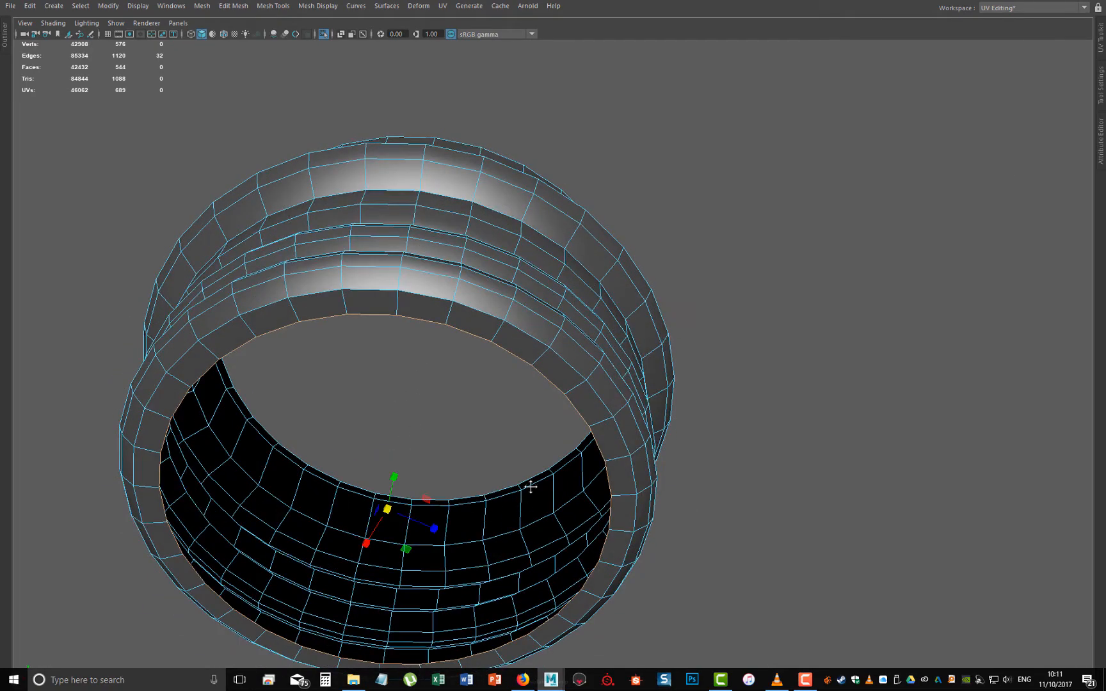
pyautogui.keyDown('alt'); pyautogui.moveTo(528, 487); pyautogui.dragTo(548, 446); pyautogui.keyUp('alt')
pyautogui.keyDown('shift'); pyautogui.moveTo(549, 446); pyautogui.dragTo(546, 586, button='right'); pyautogui.keyUp('shift')
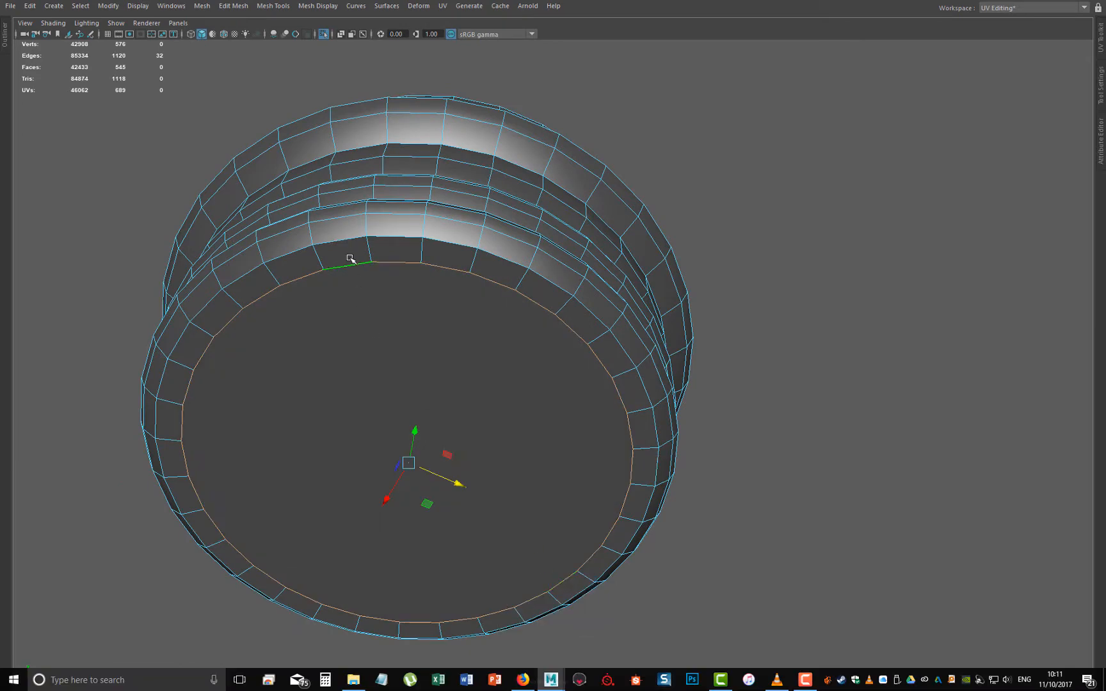
# - Extrude the inner border loop of the duplicate's upper rim and move it down inside the cap
pyautogui.keyDown('alt'); pyautogui.moveTo(354, 257); pyautogui.dragTo(356, 384); pyautogui.keyUp('alt')
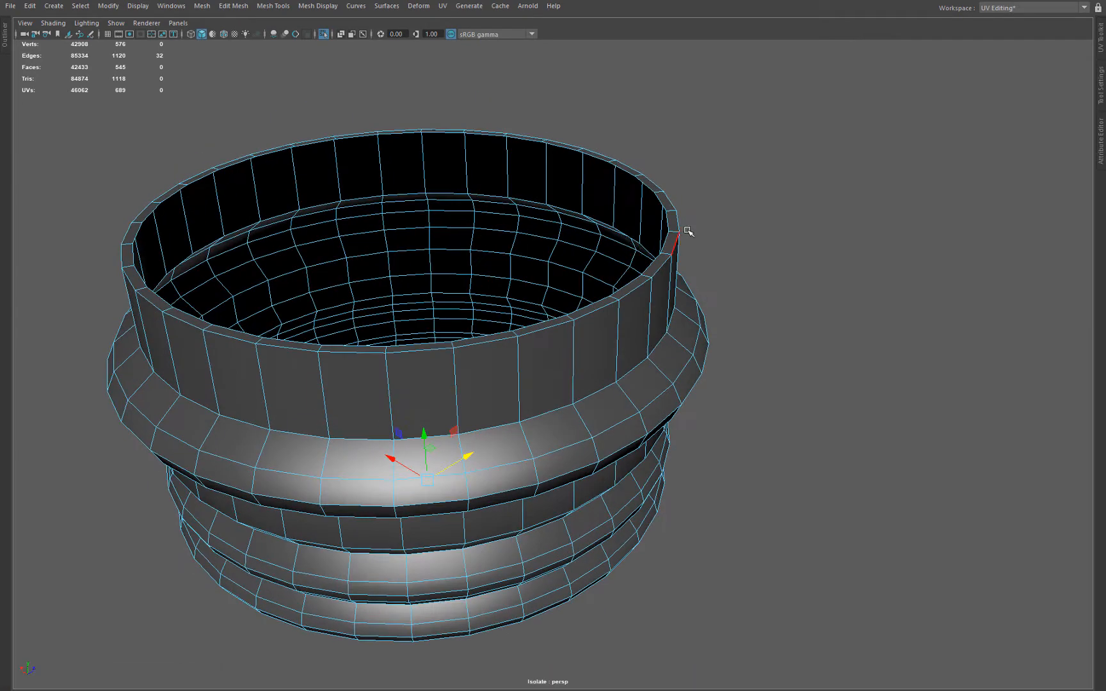
pyautogui.click(653, 189)
pyautogui.doubleClick(589, 300)
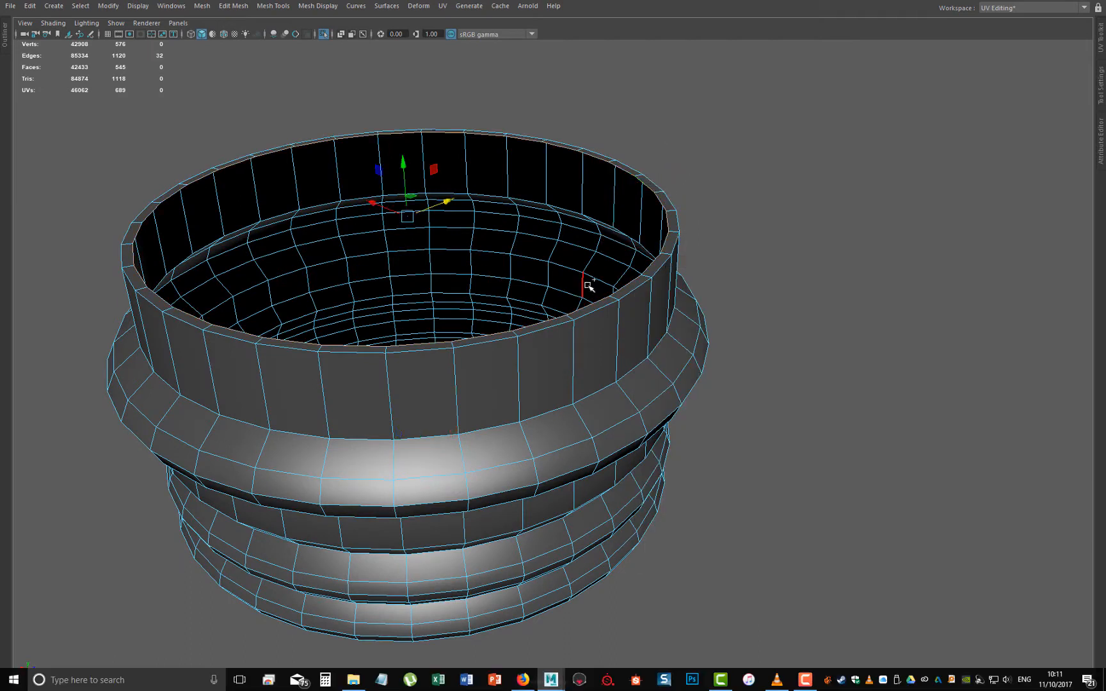
pyautogui.keyDown('shift'); pyautogui.moveTo(589, 301); pyautogui.dragTo(592, 310, button='right'); pyautogui.keyUp('shift')
pyautogui.press('w')
pyautogui.moveTo(402, 163); pyautogui.dragTo(617, 314)
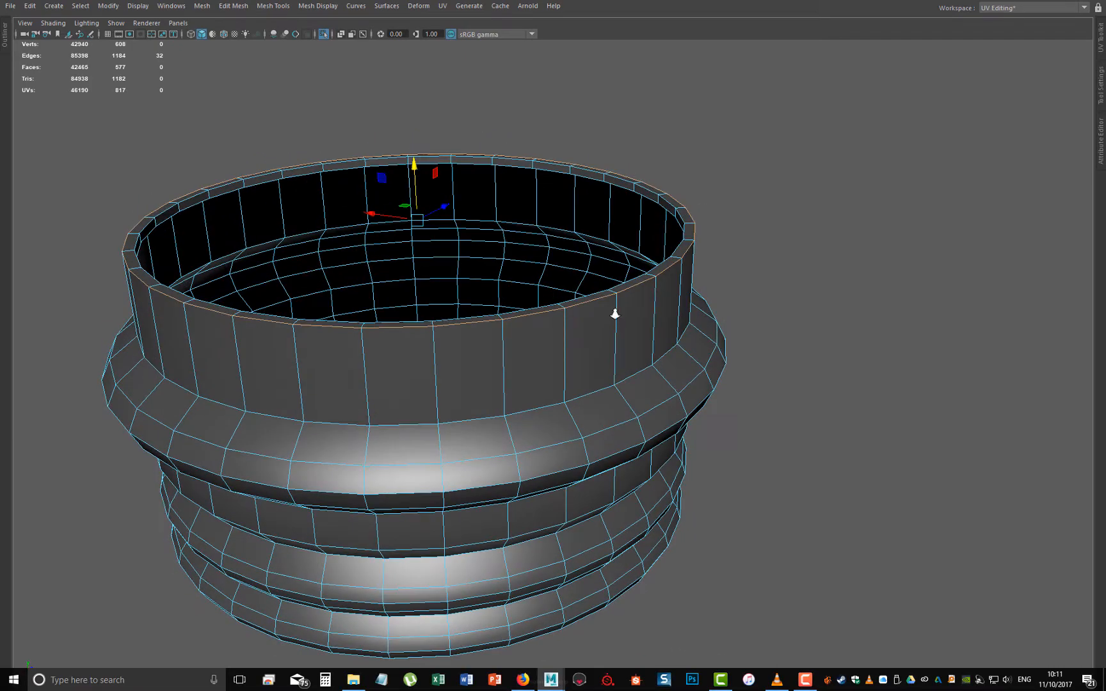
# - Bevel the cap's outer rim loop, the loops where the ridges meet the body, and the bottom edge loop, adjusting the bevel width
pyautogui.keyDown('alt'); pyautogui.moveTo(617, 314); pyautogui.dragTo(618, 434, button='right'); pyautogui.keyUp('alt')
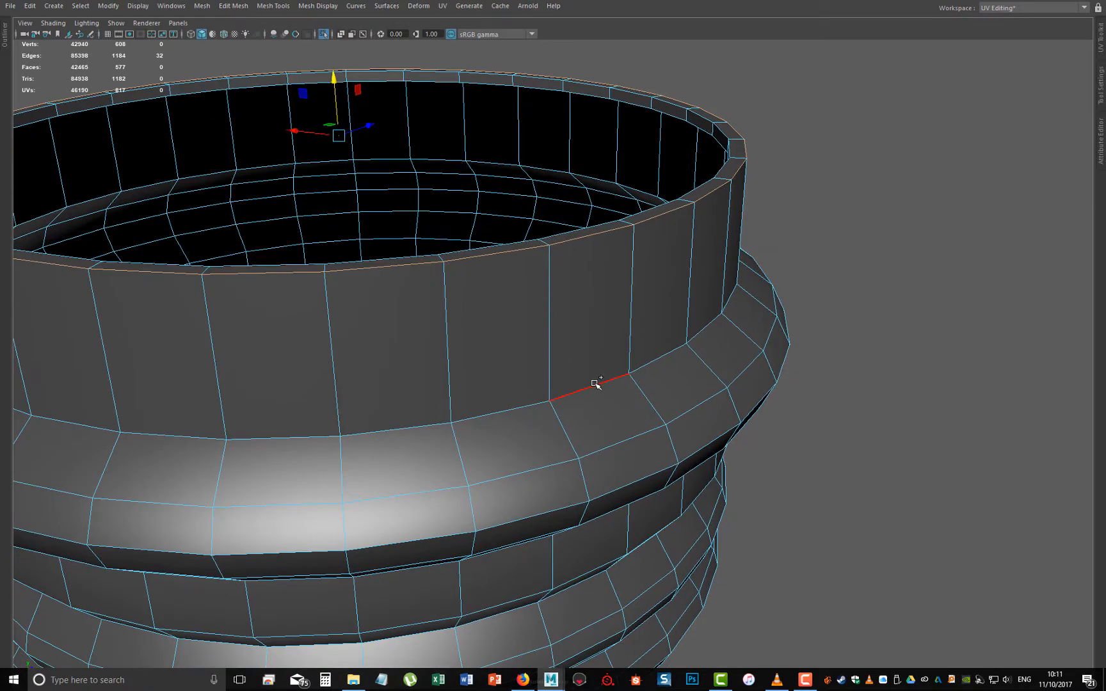
pyautogui.keyDown('shift'); pyautogui.doubleClick(599, 385); pyautogui.keyUp('shift')
pyautogui.keyDown('alt'); pyautogui.moveTo(671, 424); pyautogui.dragTo(669, 314); pyautogui.keyUp('alt')
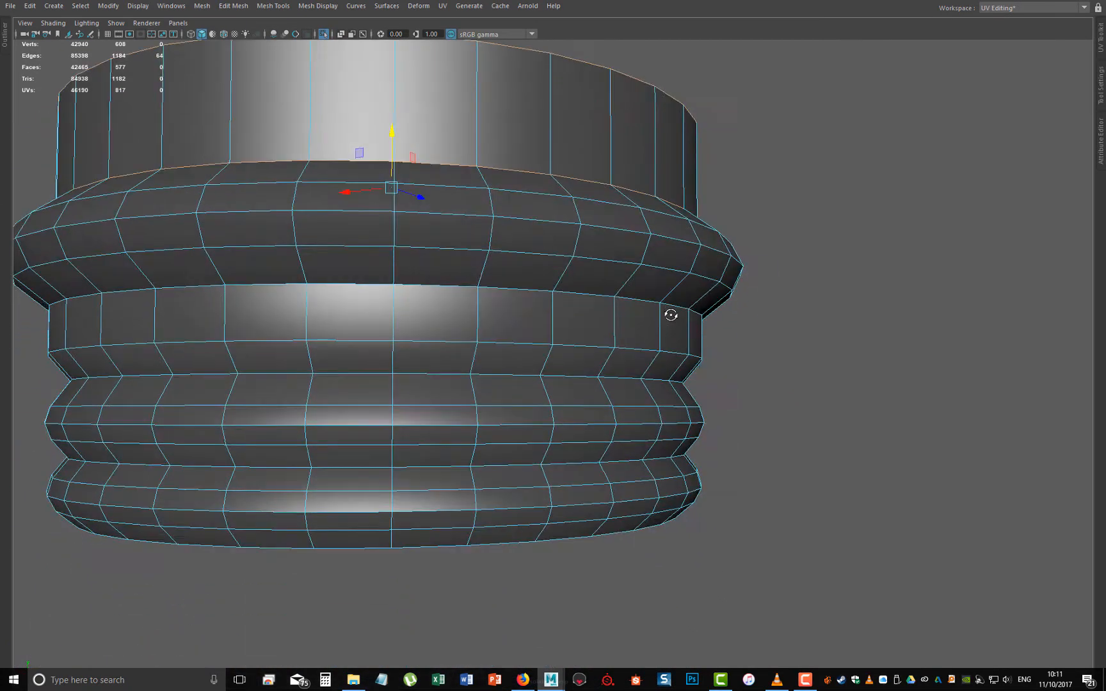
pyautogui.keyDown('shift'); pyautogui.doubleClick(578, 297); pyautogui.keyUp('shift')
pyautogui.keyDown('alt'); pyautogui.moveTo(614, 365); pyautogui.dragTo(627, 356); pyautogui.keyUp('alt')
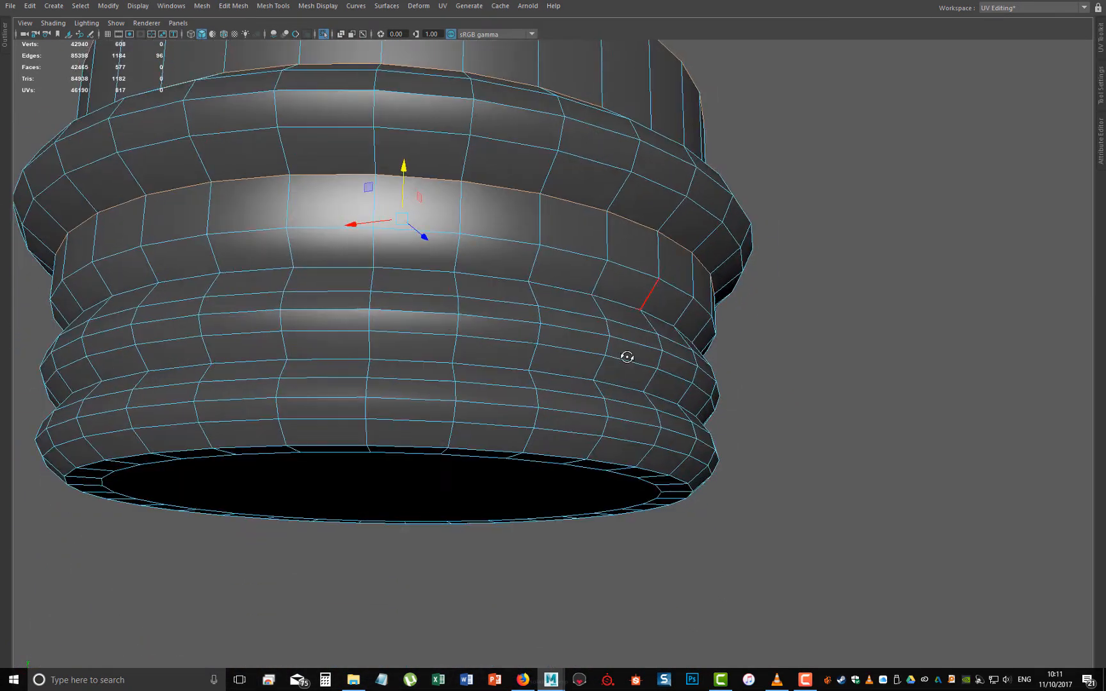
pyautogui.keyDown('shift'); pyautogui.doubleClick(626, 265); pyautogui.keyUp('shift')
pyautogui.keyDown('shift'); pyautogui.doubleClick(578, 291); pyautogui.keyUp('shift')
pyautogui.moveTo(623, 370)
pyautogui.keyDown('alt'); pyautogui.mouseDown()
pyautogui.moveTo(567, 286)
pyautogui.moveTo(612, 351)
pyautogui.moveTo(612, 384)
pyautogui.mouseUp(); pyautogui.keyUp('alt')
pyautogui.keyDown('shift'); pyautogui.doubleClick(567, 280); pyautogui.keyUp('shift')
pyautogui.keyDown('shift'); pyautogui.doubleClick(578, 469); pyautogui.keyUp('shift')
pyautogui.keyDown('alt'); pyautogui.moveTo(578, 470); pyautogui.dragTo(622, 349); pyautogui.keyUp('alt')
pyautogui.keyDown('shift'); pyautogui.moveTo(522, 358); pyautogui.dragTo(562, 357, button='right'); pyautogui.keyUp('shift')
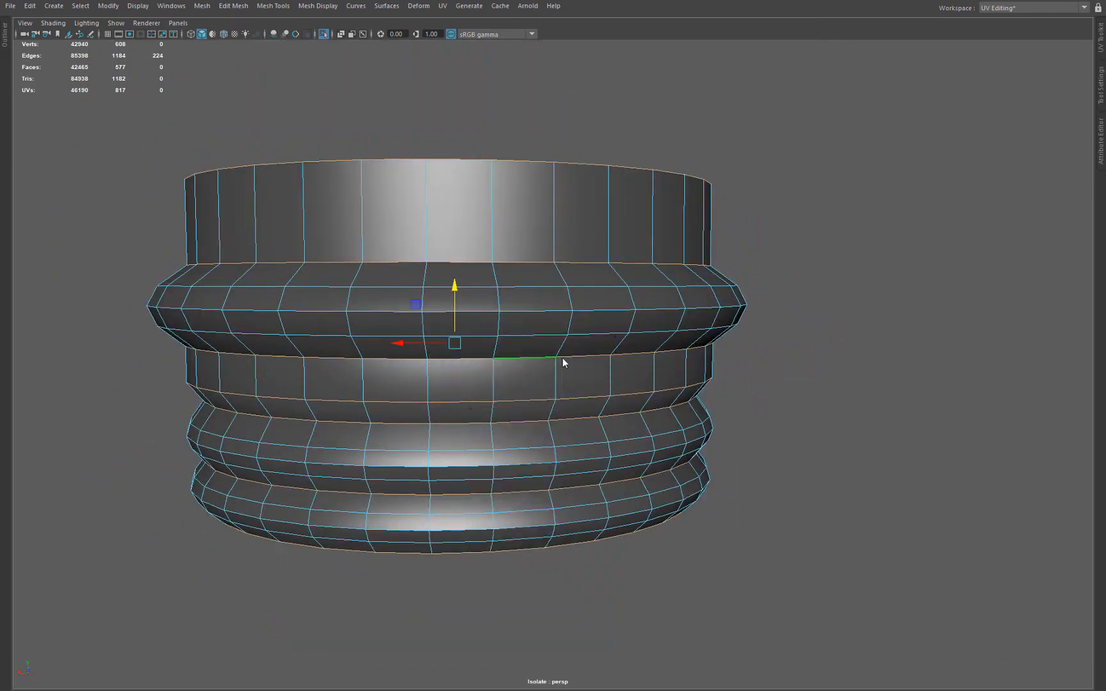
pyautogui.moveTo(844, 131); pyautogui.dragTo(950, 147)
# - Return to object mode, turn on the smooth mesh preview for the duplicated cap, and check its underside and upper rim
pyautogui.keyDown('alt'); pyautogui.moveTo(766, 319); pyautogui.dragTo(546, 267); pyautogui.keyUp('alt')
pyautogui.moveTo(544, 229); pyautogui.dragTo(600, 199, button='right')
pyautogui.keyDown('alt'); pyautogui.moveTo(600, 200); pyautogui.dragTo(707, 301); pyautogui.keyUp('alt')
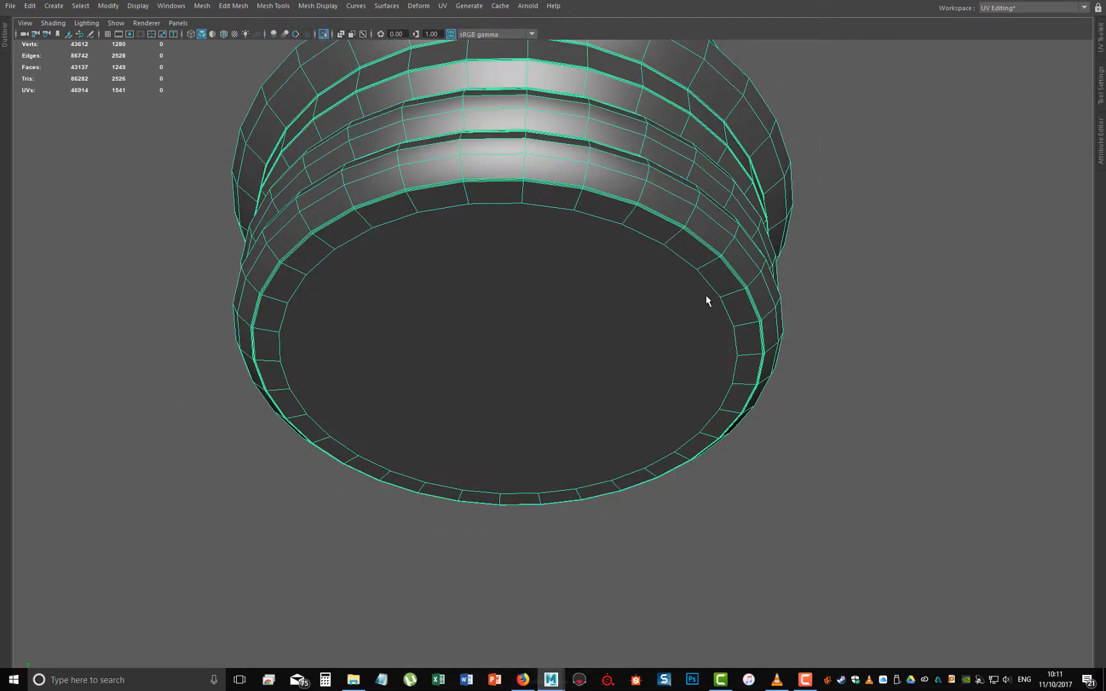
pyautogui.press('3')
pyautogui.click(948, 312)
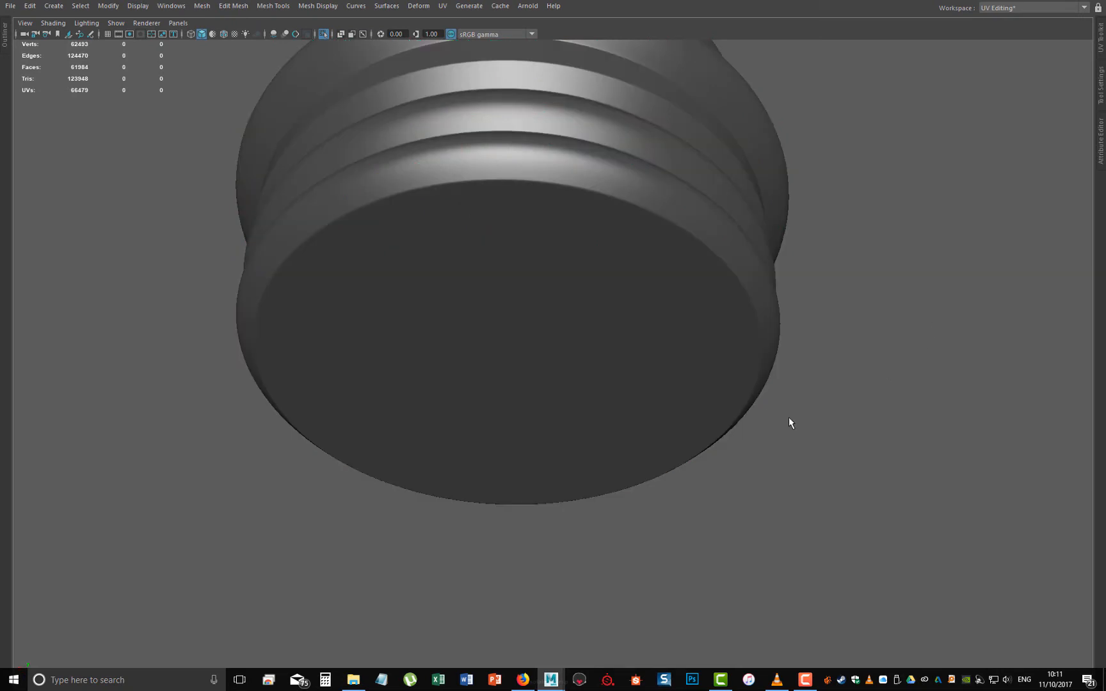
pyautogui.keyDown('alt'); pyautogui.moveTo(784, 417); pyautogui.dragTo(487, 323); pyautogui.keyUp('alt')
pyautogui.click(489, 326)
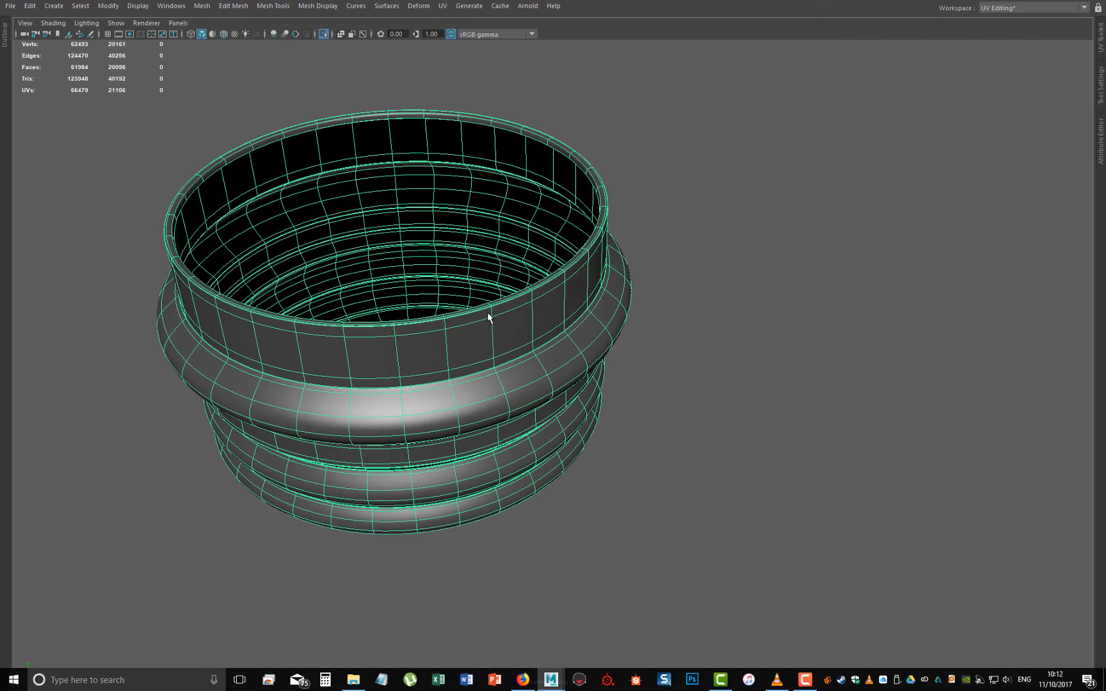
# - End the isolation and view the smoothed cap together with the whole handle and the reference drawing
pyautogui.hotkey('ctrl', '1')
pyautogui.keyDown('alt'); pyautogui.moveTo(487, 313); pyautogui.dragTo(502, 349); pyautogui.keyUp('alt')
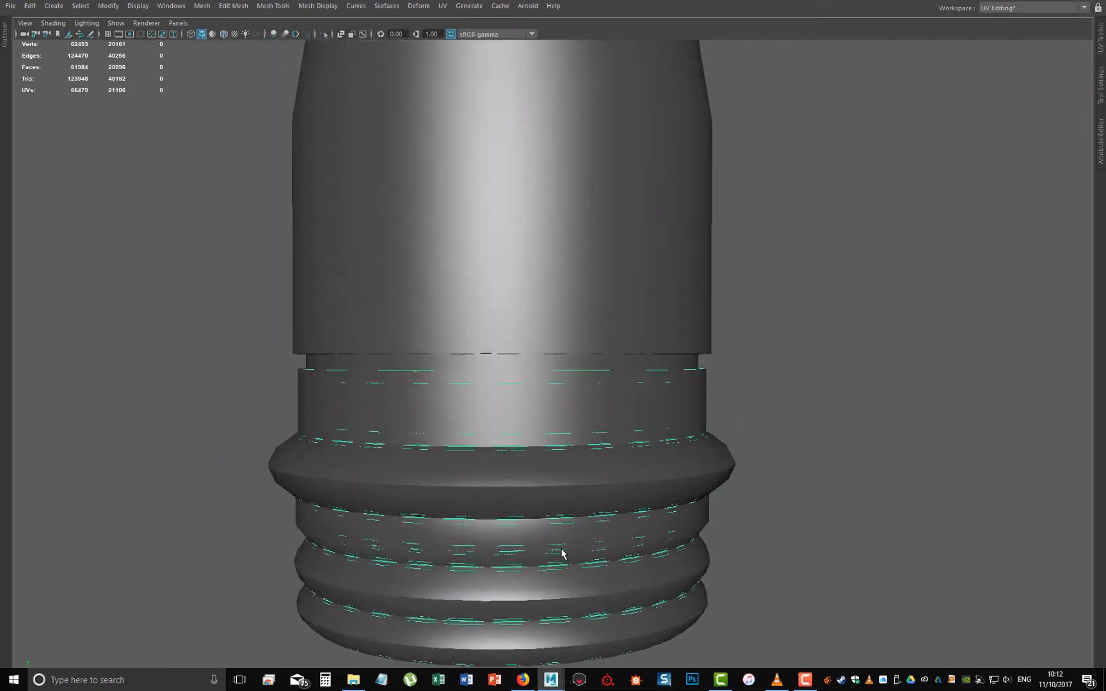
pyautogui.keyDown('alt'); pyautogui.moveTo(560, 551); pyautogui.dragTo(536, 64, button='right'); pyautogui.keyUp('alt')
pyautogui.keyDown('alt'); pyautogui.moveTo(564, 273); pyautogui.dragTo(579, 325, button='middle'); pyautogui.keyUp('alt')
pyautogui.keyDown('alt'); pyautogui.moveTo(579, 326); pyautogui.dragTo(378, 256); pyautogui.keyUp('alt')
# - Hide cameras in the perspective view
pyautogui.moveTo(395, 215); pyautogui.dragTo(315, 299)
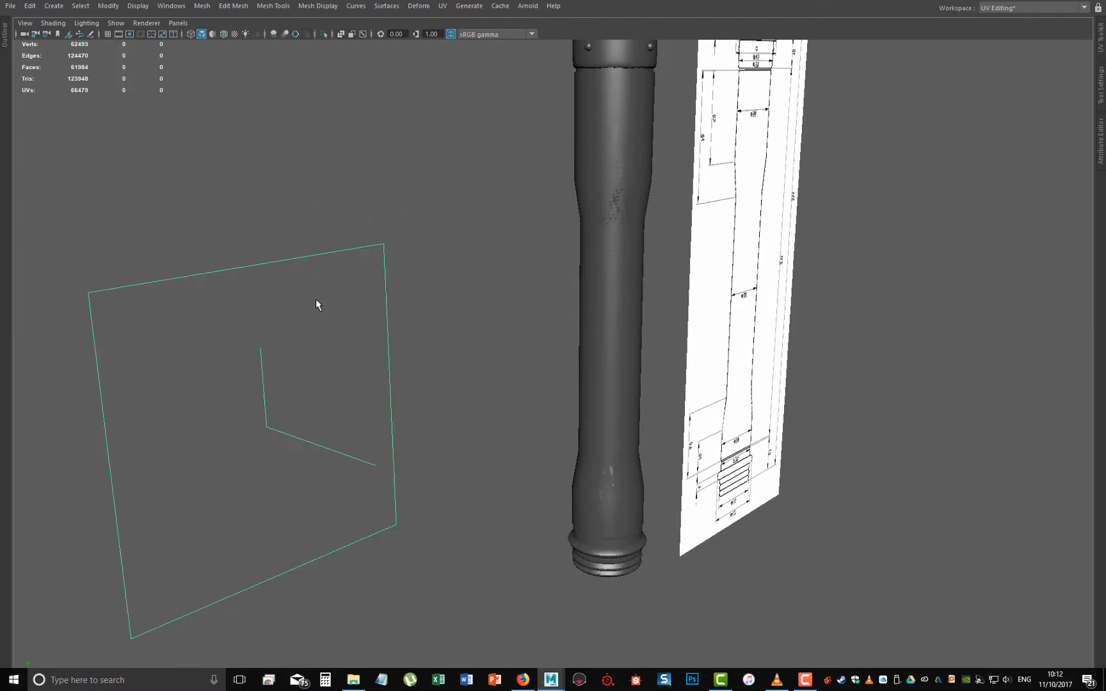
pyautogui.press('space')
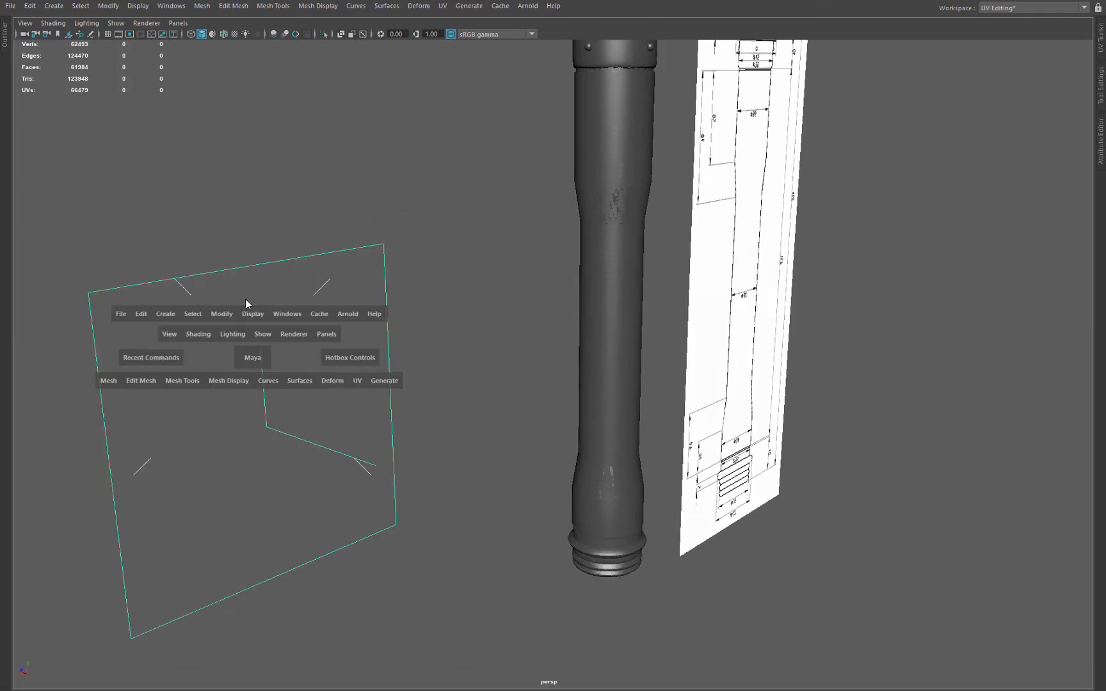
pyautogui.moveTo(253, 315)
pyautogui.mouseDown()
pyautogui.moveTo(289, 395)
pyautogui.moveTo(296, 377)
pyautogui.moveTo(210, 314)
pyautogui.moveTo(251, 323)
pyautogui.mouseUp()
pyautogui.click(262, 333)
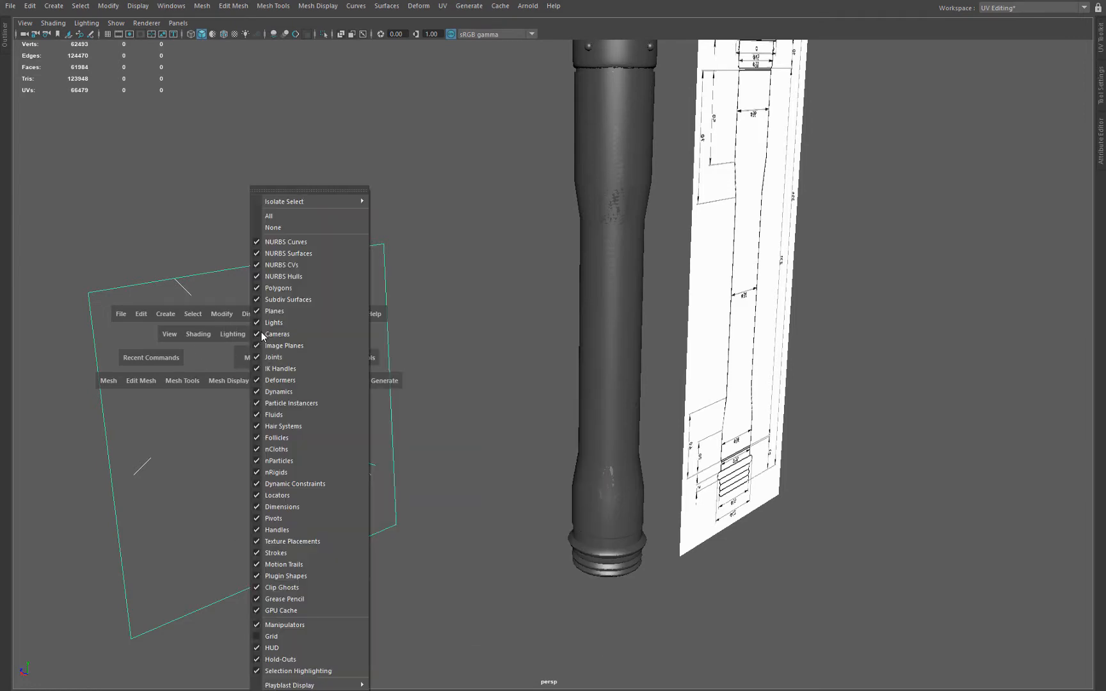
pyautogui.click(282, 334)
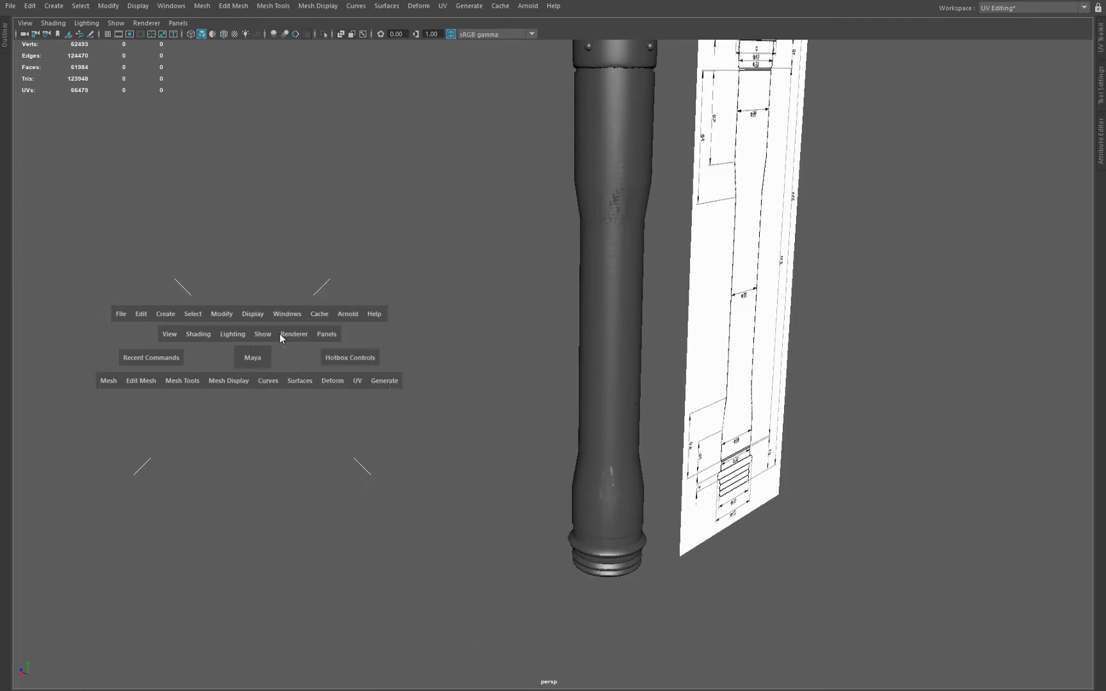
# - Select the low-poly end cap below the handle and open the Outliner to identify its object
pyautogui.keyDown('alt'); pyautogui.moveTo(547, 351); pyautogui.dragTo(869, 370); pyautogui.keyUp('alt')
pyautogui.click(869, 371)
pyautogui.keyDown('alt'); pyautogui.moveTo(795, 444); pyautogui.dragTo(764, 449); pyautogui.keyUp('alt')
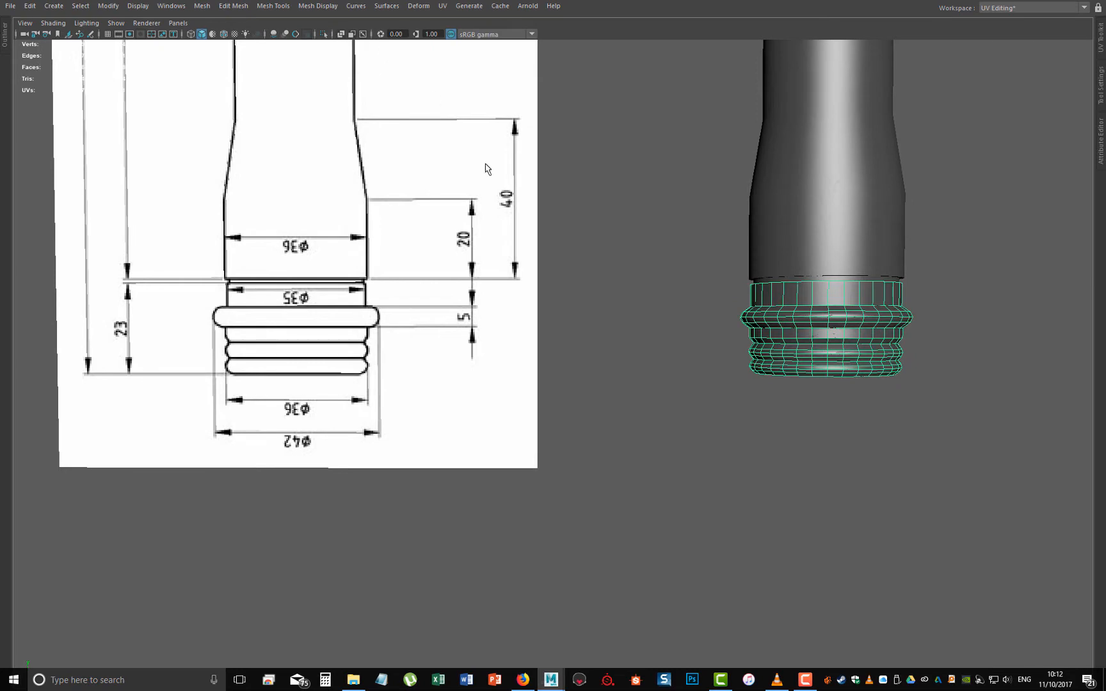
pyautogui.press('space')
pyautogui.click(638, 314)
pyautogui.click(171, 6)
pyautogui.click(192, 129)
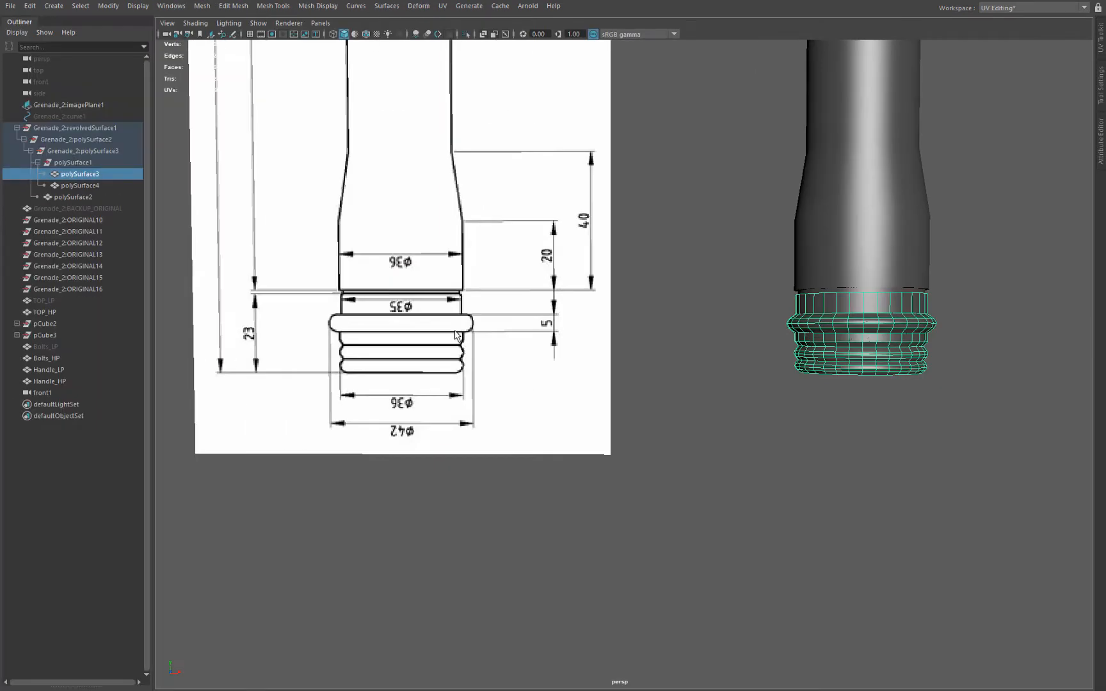
# - Select the smoothed end cap polySurface4 and move it down along the Y axis, clear of the low-poly cap
pyautogui.click(955, 522)
pyautogui.click(853, 351)
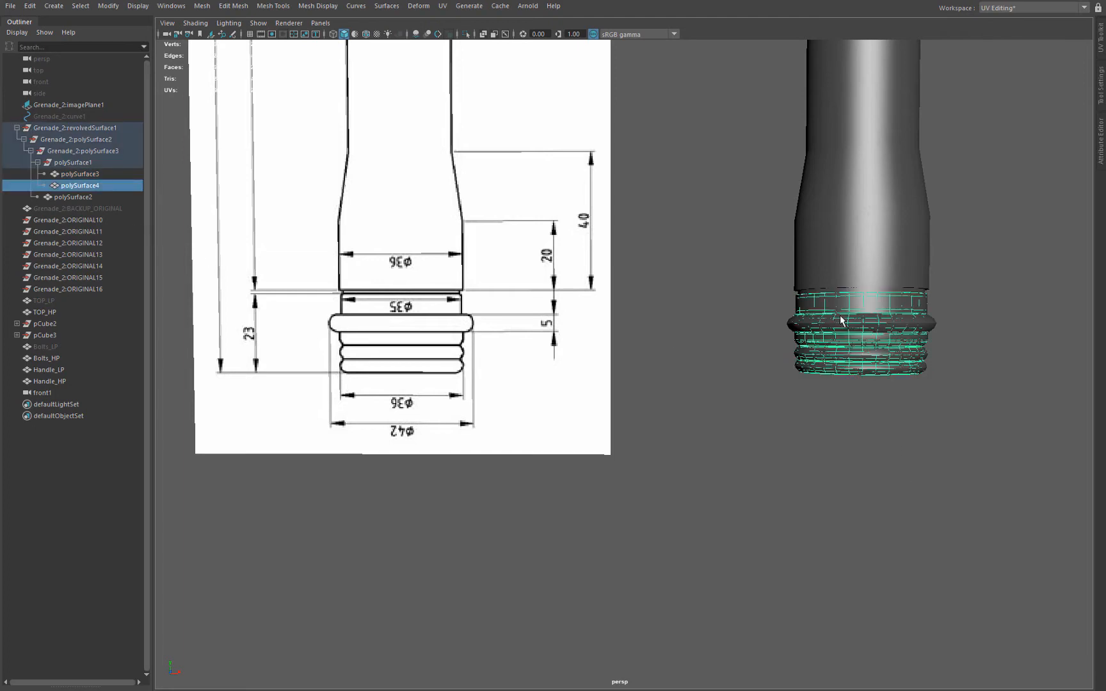
pyautogui.press('w')
pyautogui.moveTo(865, 276); pyautogui.dragTo(885, 455)
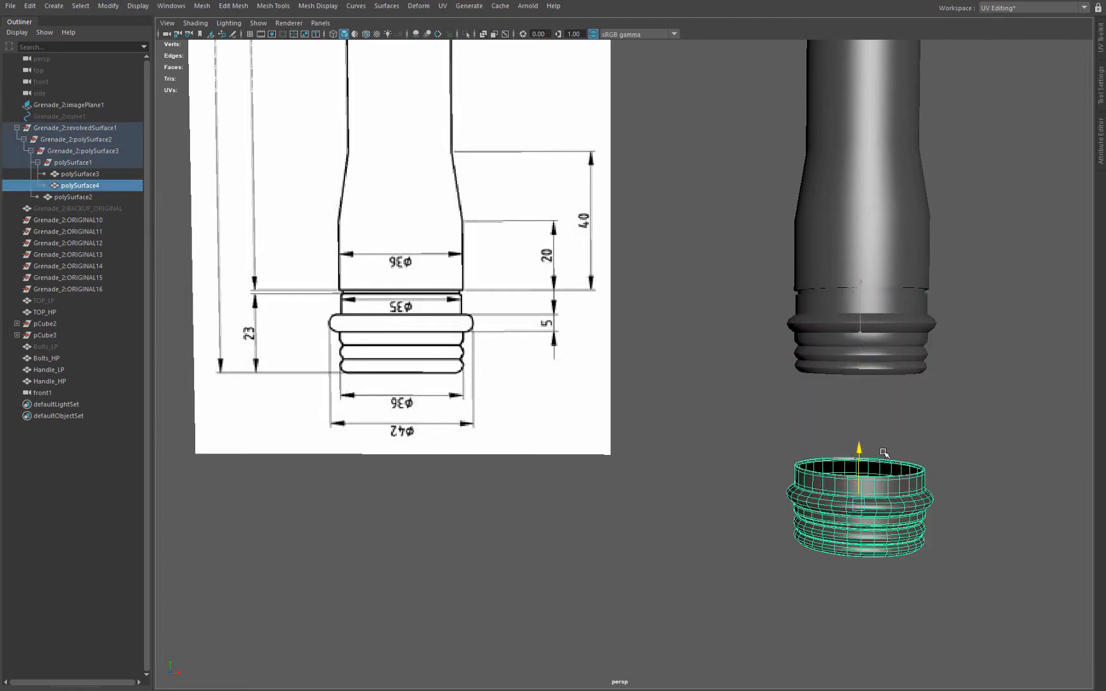
# - Undo the smoothed end cap's downward move and rename polySurface4 as Cap_HP
pyautogui.hotkey('ctrl', 'z')
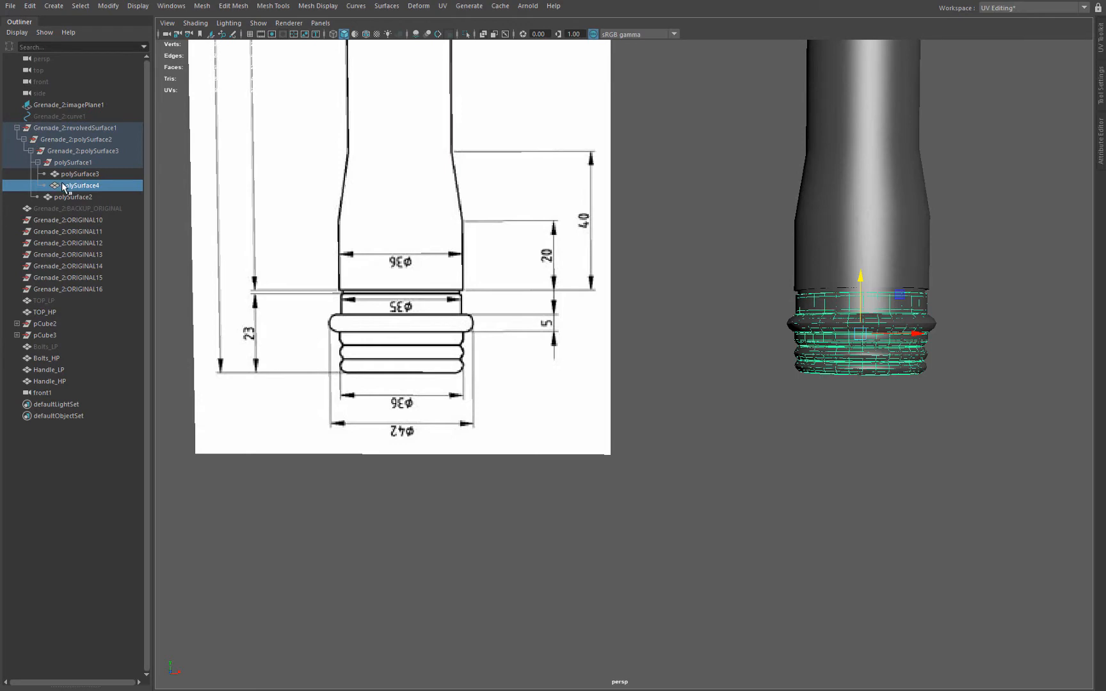
pyautogui.moveTo(67, 189); pyautogui.dragTo(72, 509)
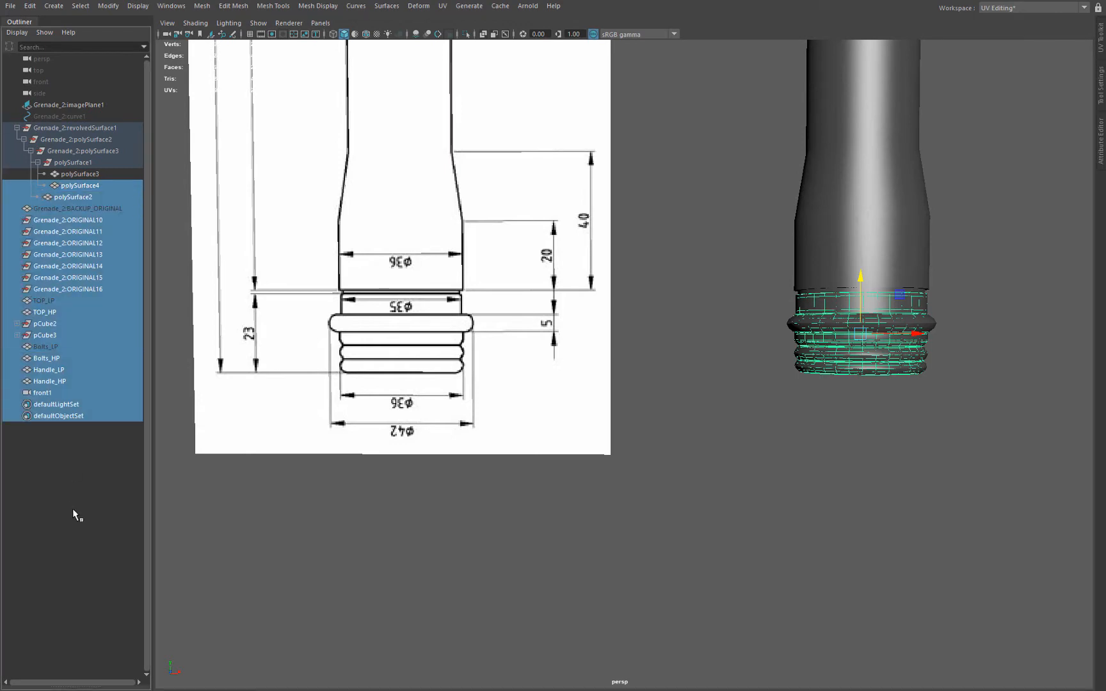
pyautogui.click(77, 187)
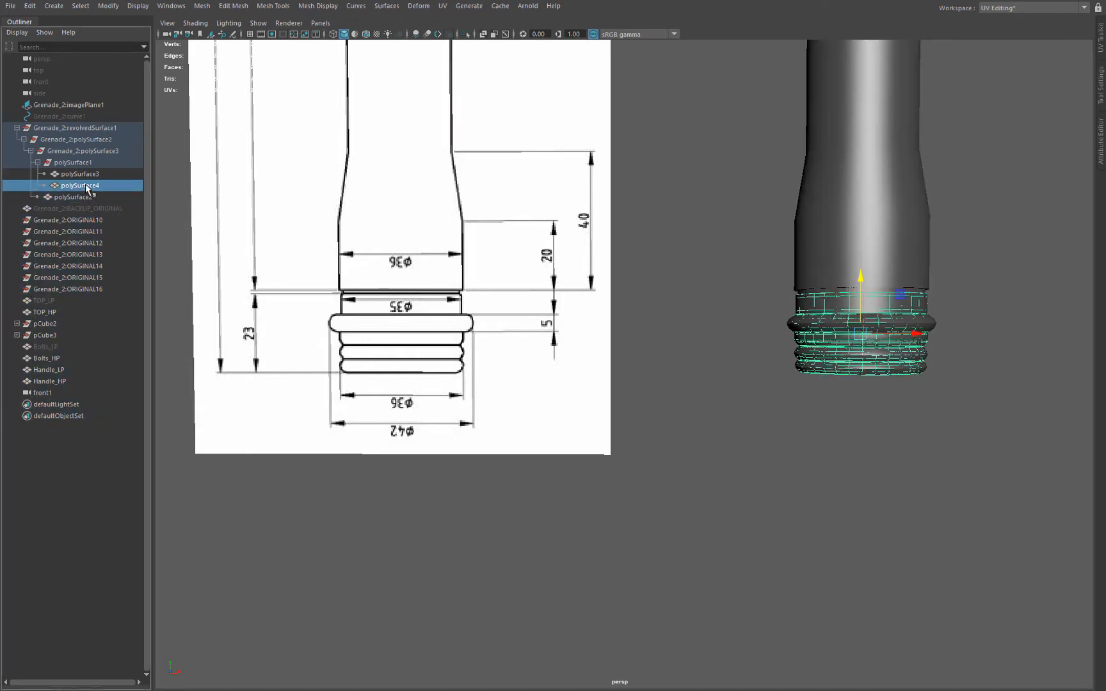
pyautogui.doubleClick(87, 187)
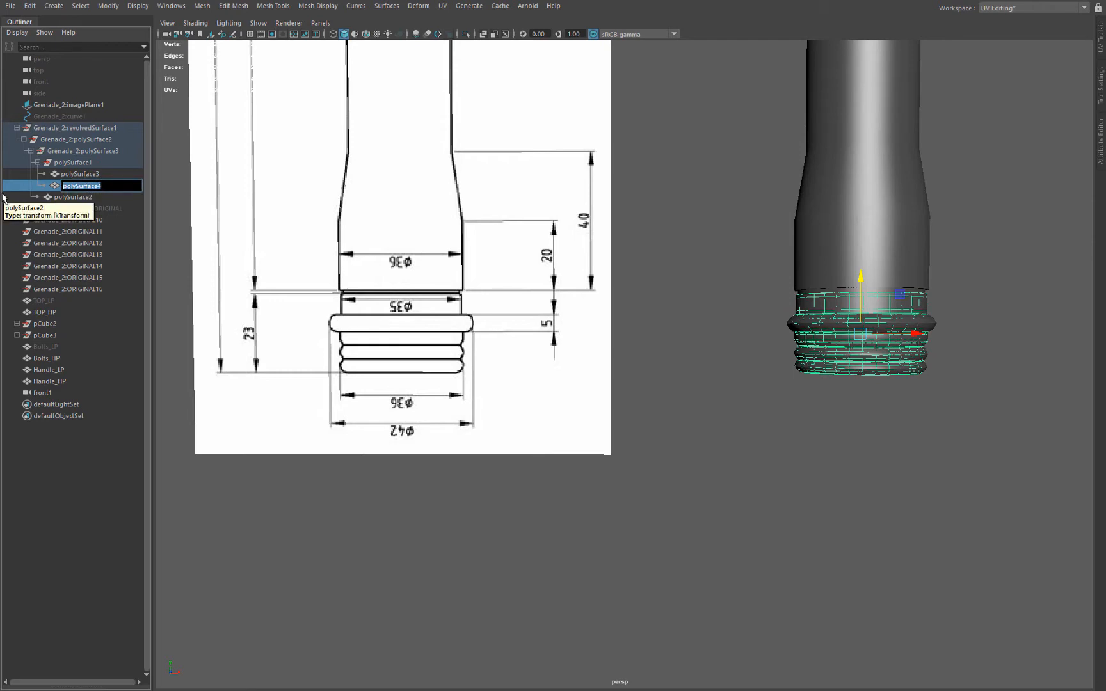
pyautogui.write('c')
pyautogui.press('Return')
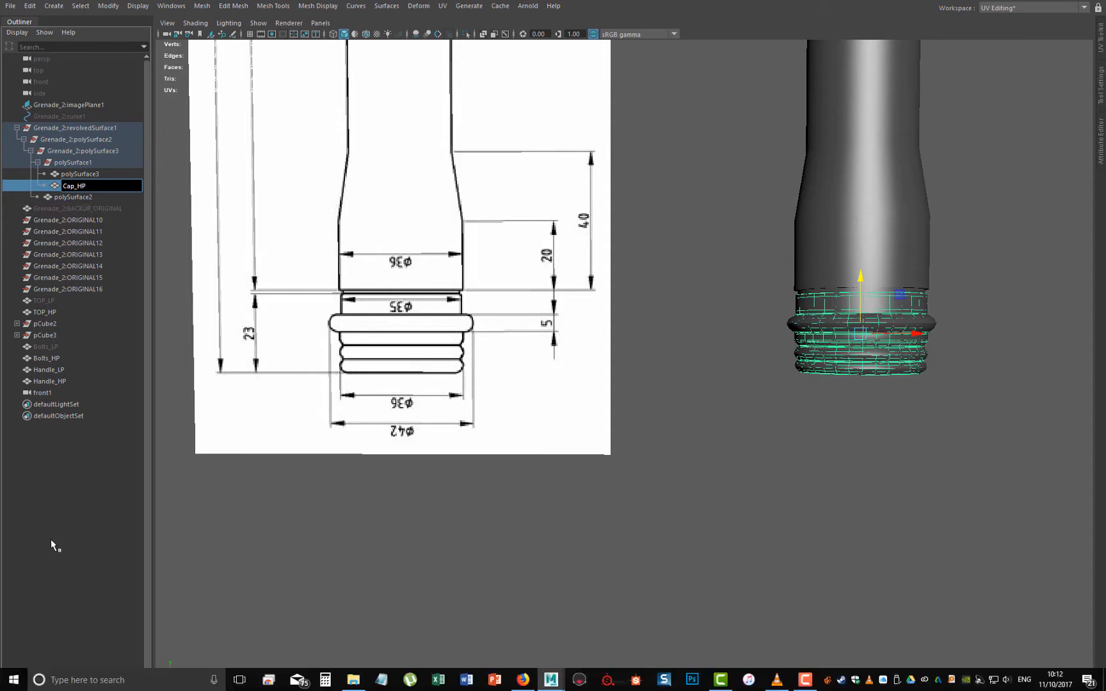
pyautogui.click(51, 539)
# - Hide Cap_HP and rename the low-poly end cap polySurface3 as Cap_LP
pyautogui.click(81, 185)
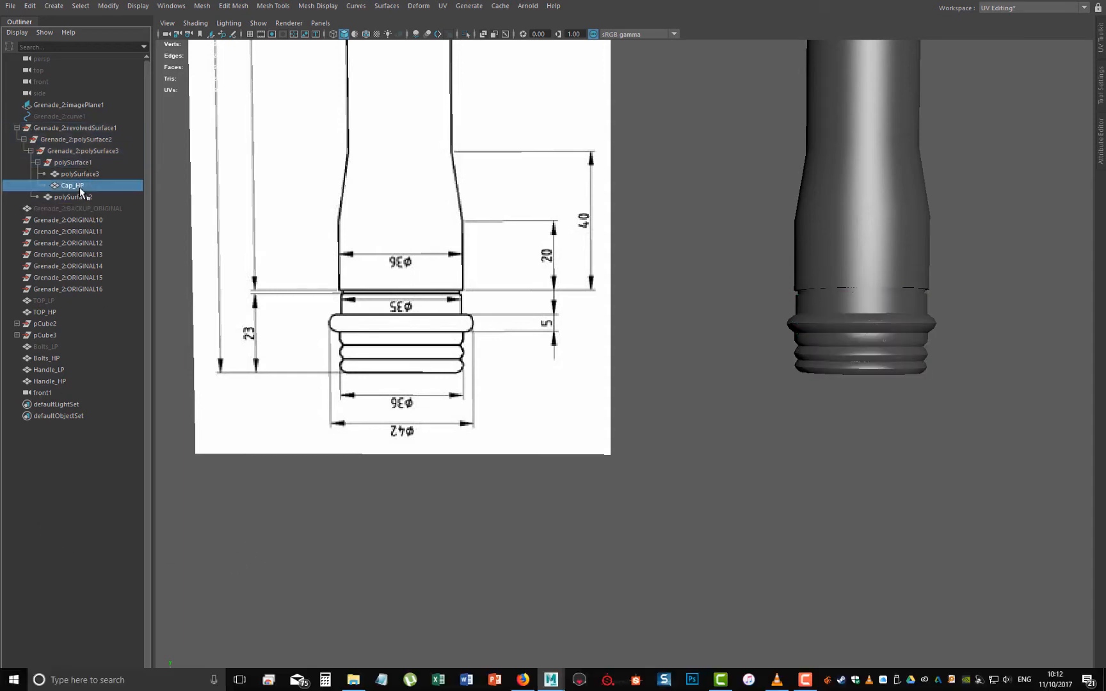
pyautogui.hotkey('ctrl', 'h')
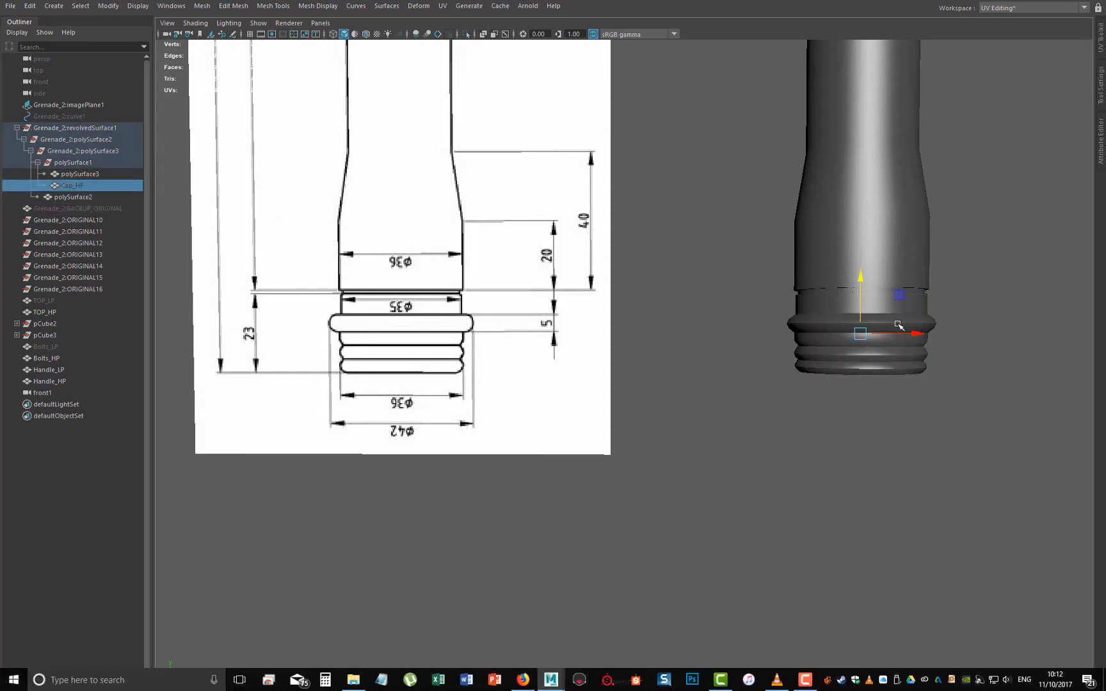
pyautogui.click(835, 317)
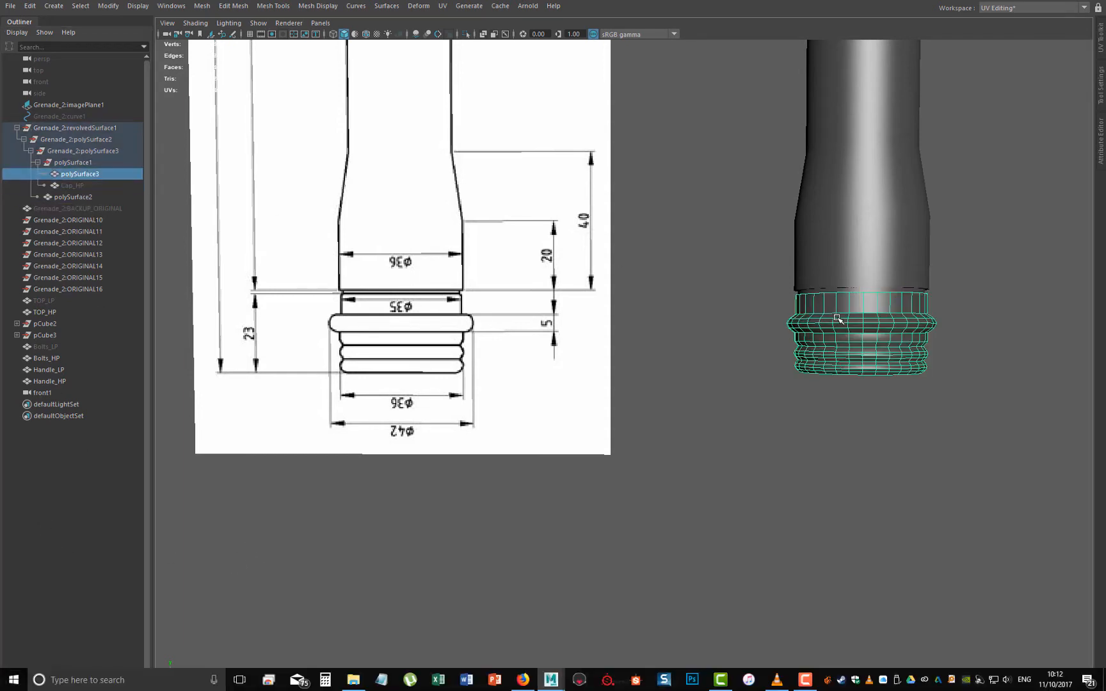
pyautogui.doubleClick(86, 173)
pyautogui.write('Cap_LP')
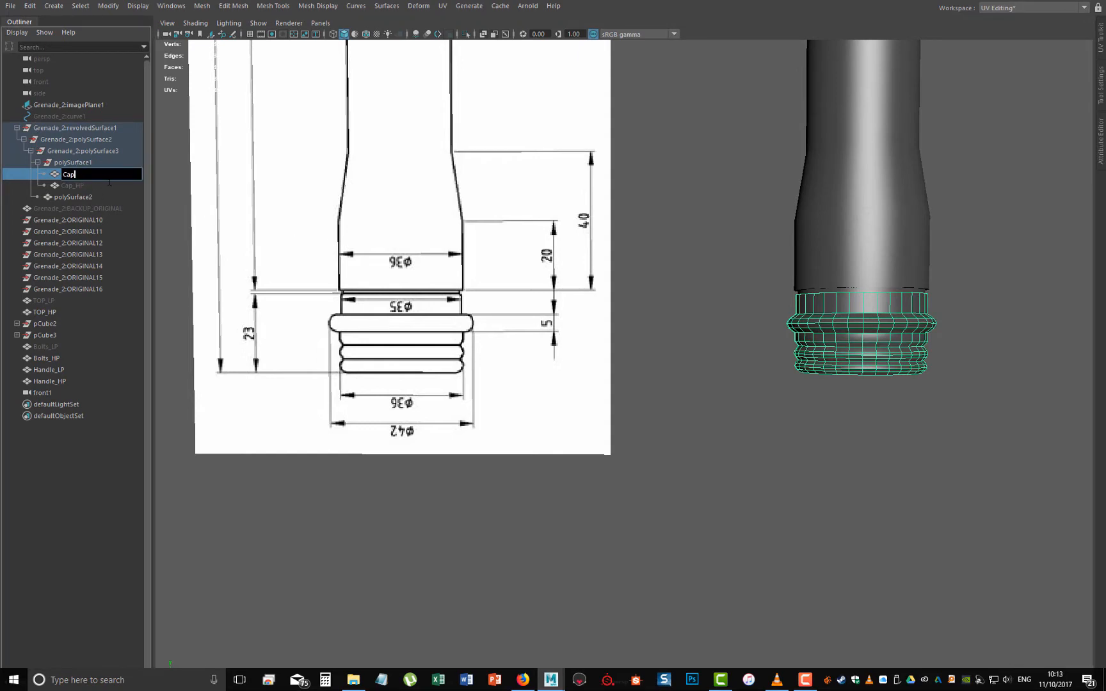
pyautogui.press('Return')
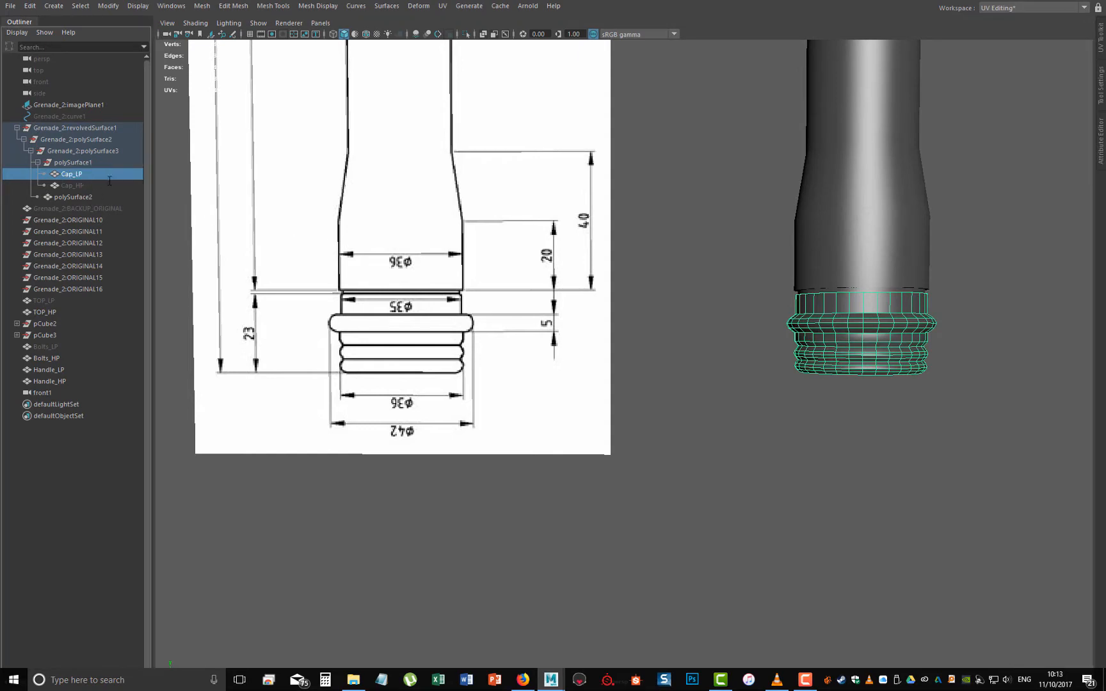
# - Show Cap_HP again and move both Cap_HP and Cap_LP out of the polySurface1 group to the scene's top level
pyautogui.click(87, 185)
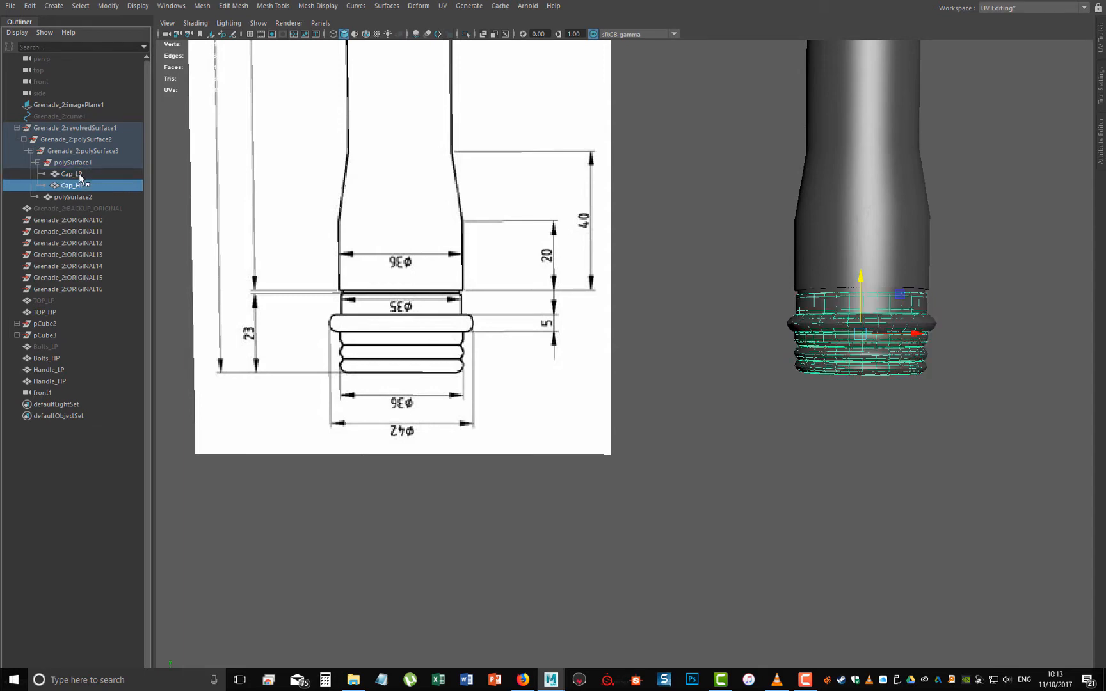
pyautogui.keyDown('ctrl'); pyautogui.click(71, 176); pyautogui.keyUp('ctrl')
pyautogui.moveTo(71, 179); pyautogui.dragTo(71, 475, button='middle')
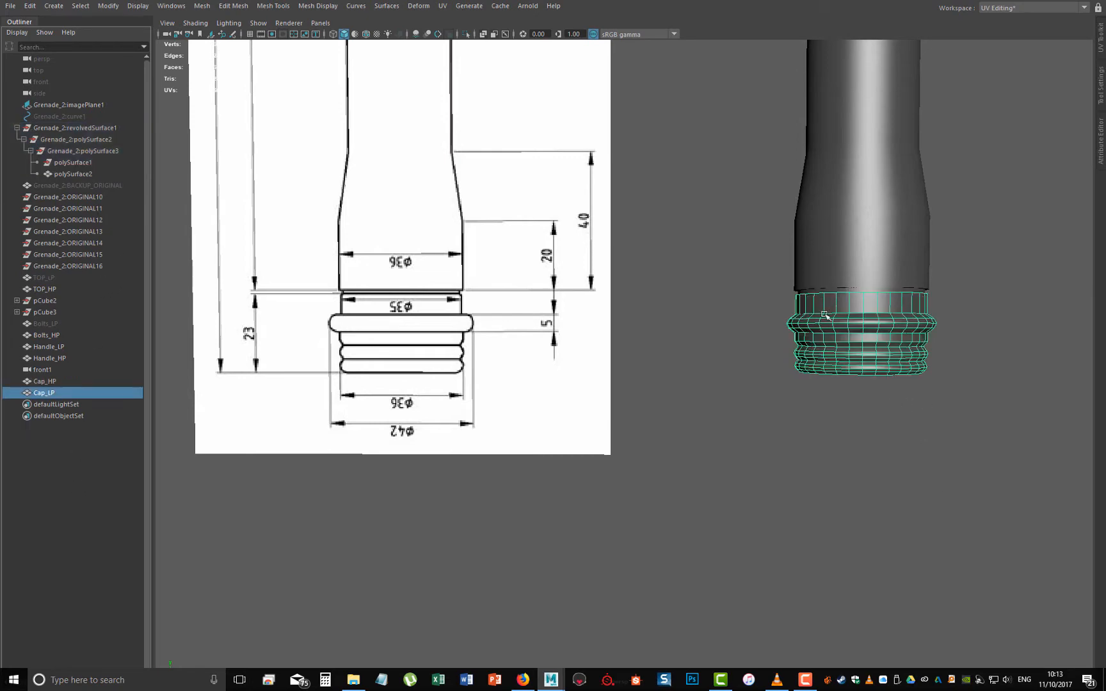
# - Select the high-poly grenade head TOP_HP above the handle and isolate it in the perspective view
pyautogui.scroll(-5, 721, 334)
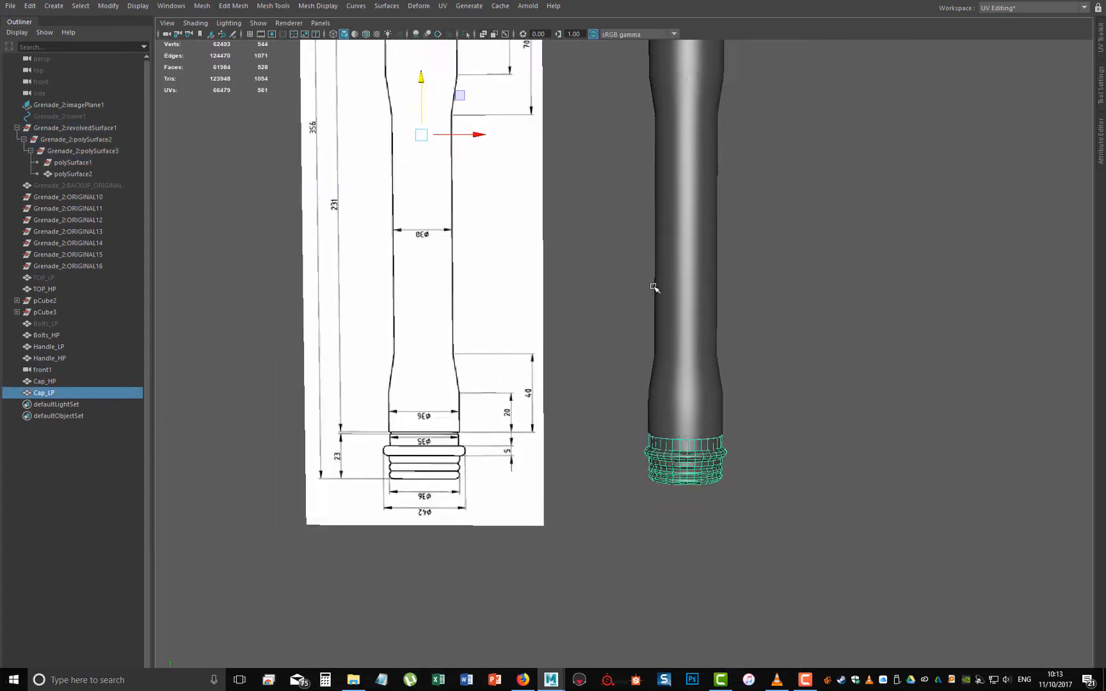
pyautogui.keyDown('alt'); pyautogui.moveTo(653, 287); pyautogui.dragTo(652, 261, button='middle'); pyautogui.keyUp('alt')
pyautogui.keyDown('alt'); pyautogui.moveTo(652, 261); pyautogui.dragTo(639, 444, button='right'); pyautogui.keyUp('alt')
pyautogui.keyDown('alt'); pyautogui.moveTo(639, 444); pyautogui.dragTo(648, 418); pyautogui.keyUp('alt')
pyautogui.click(884, 383)
pyautogui.click(733, 472)
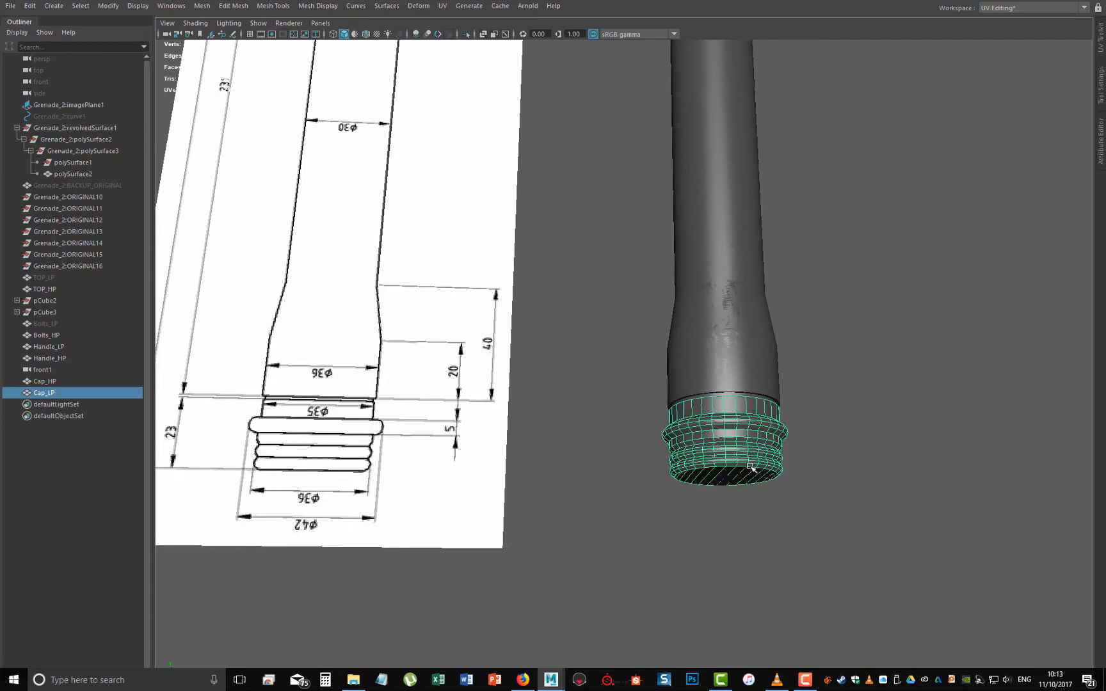
pyautogui.click(732, 319)
pyautogui.press('f')
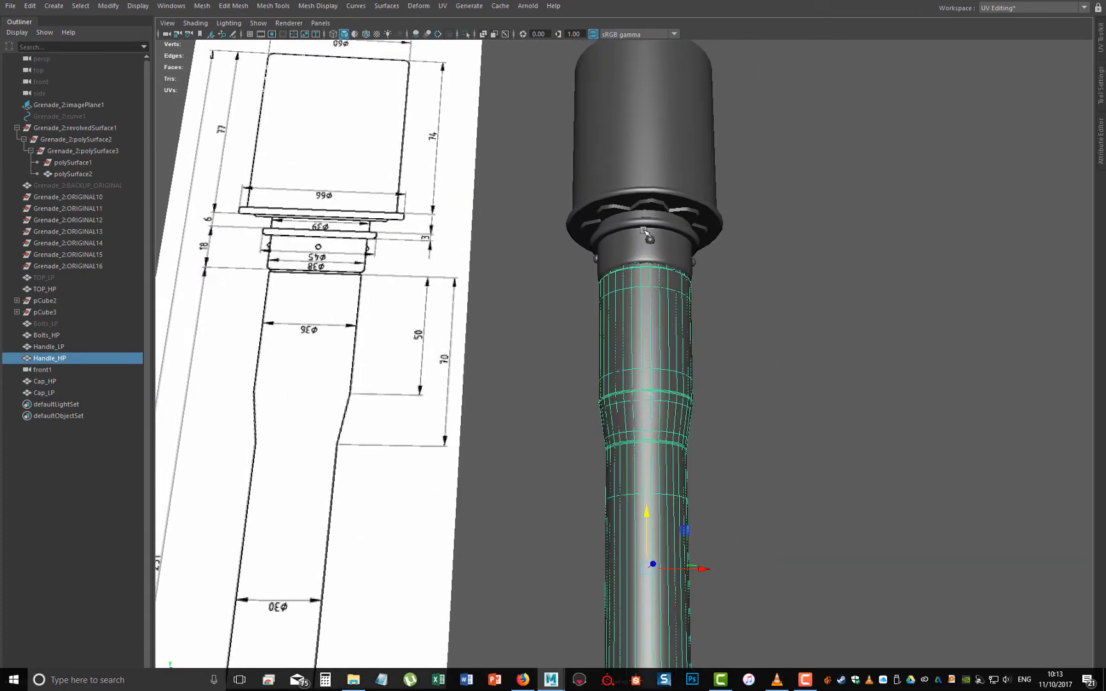
pyautogui.click(665, 181)
pyautogui.press('f')
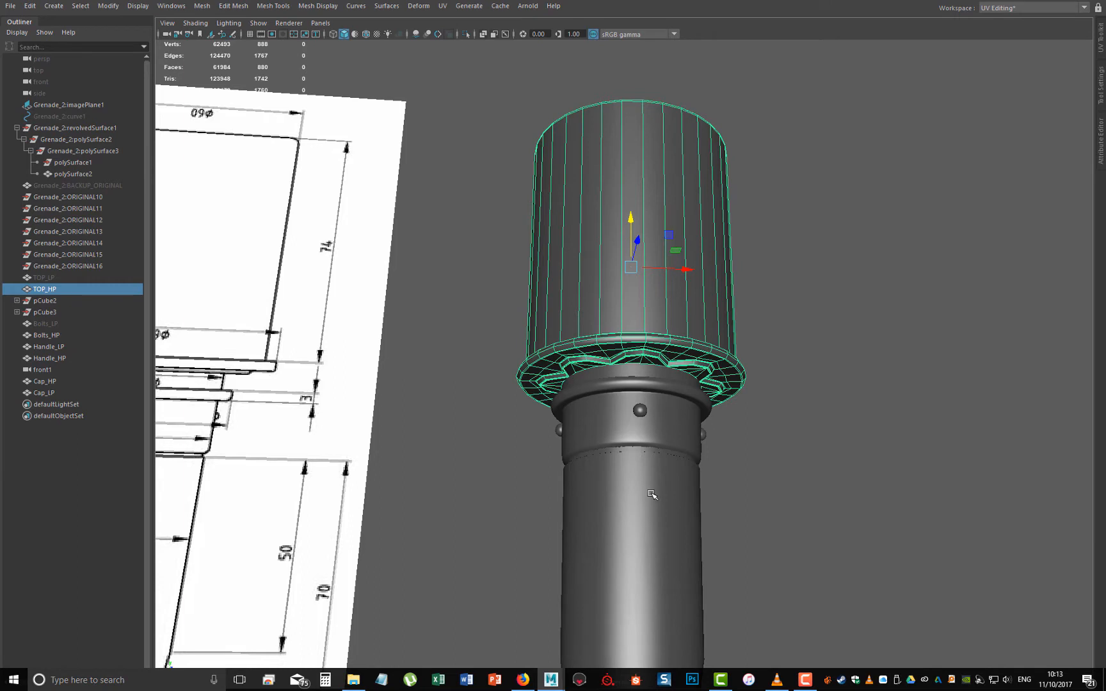
pyautogui.hotkey('shift', 'i')
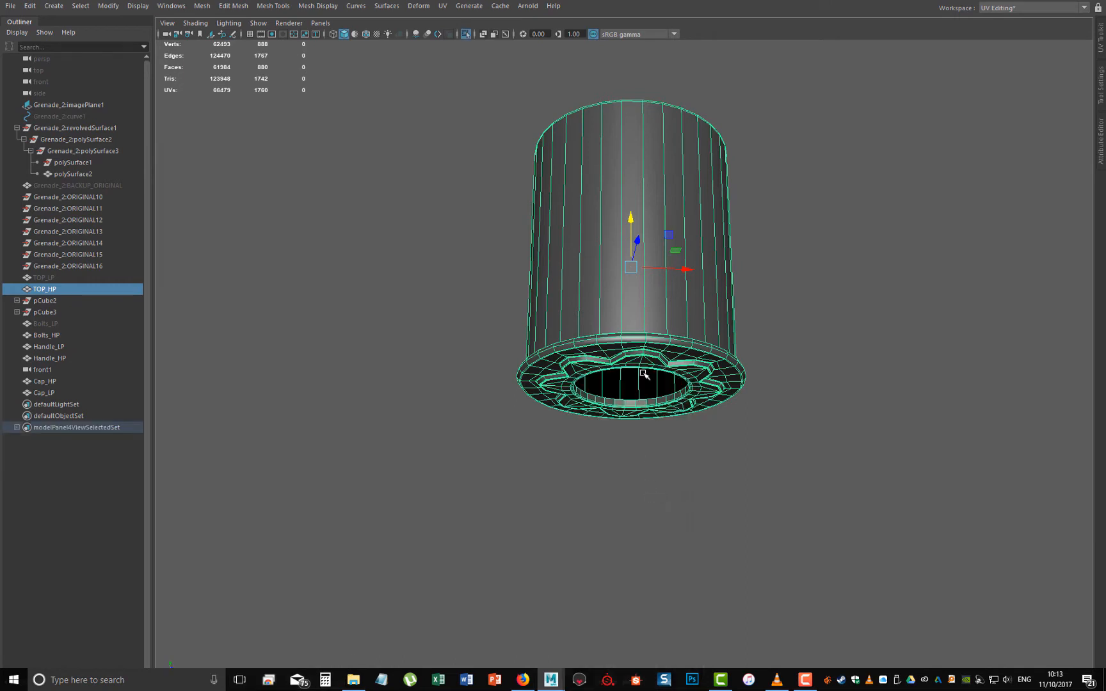
# - Unhide the low-poly grenade head TOP_LP and delete it from the scene
pyautogui.click(53, 277)
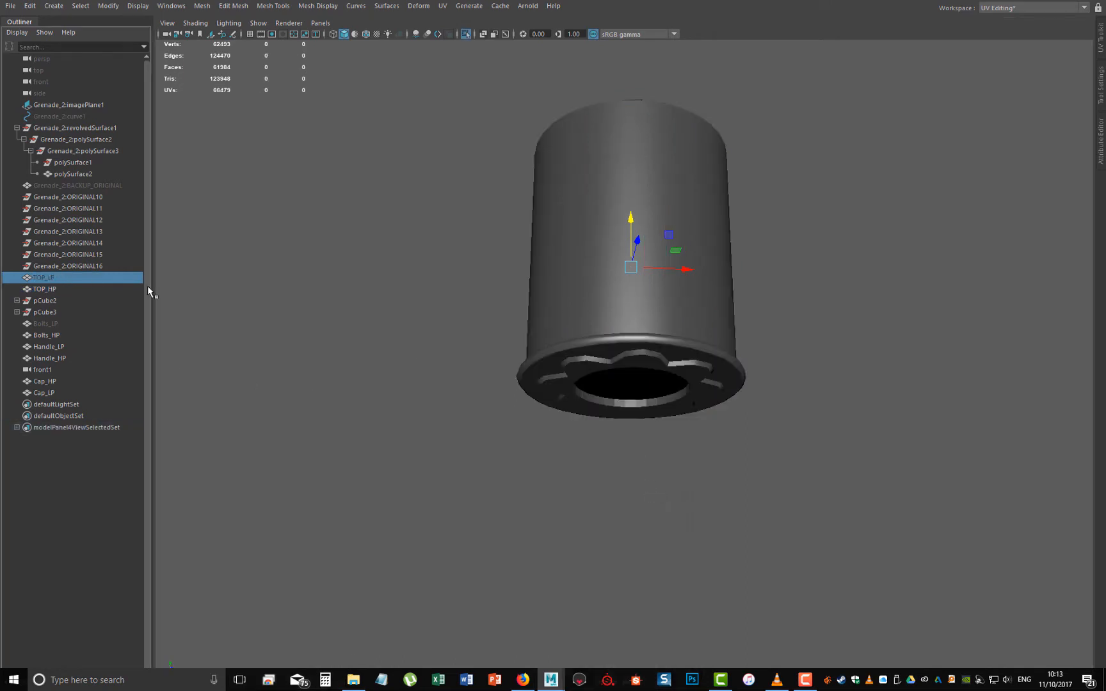
pyautogui.hotkey('shift', 'h')
pyautogui.moveTo(667, 269); pyautogui.dragTo(457, 273)
pyautogui.hotkey('ctrl', 'z')
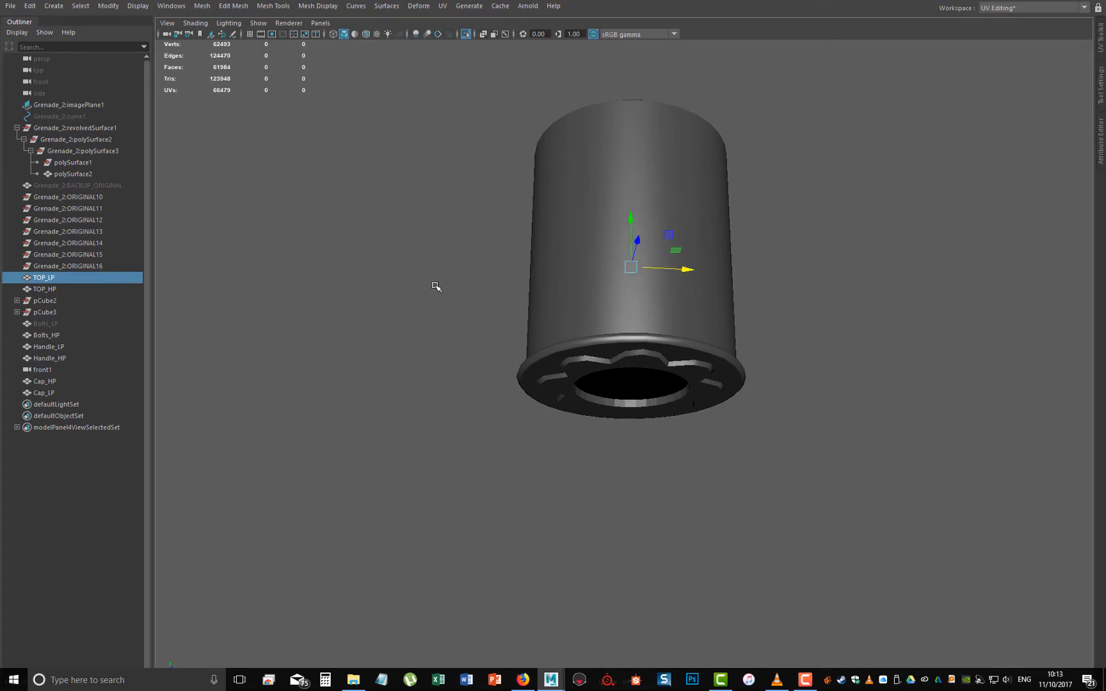
pyautogui.press('Delete')
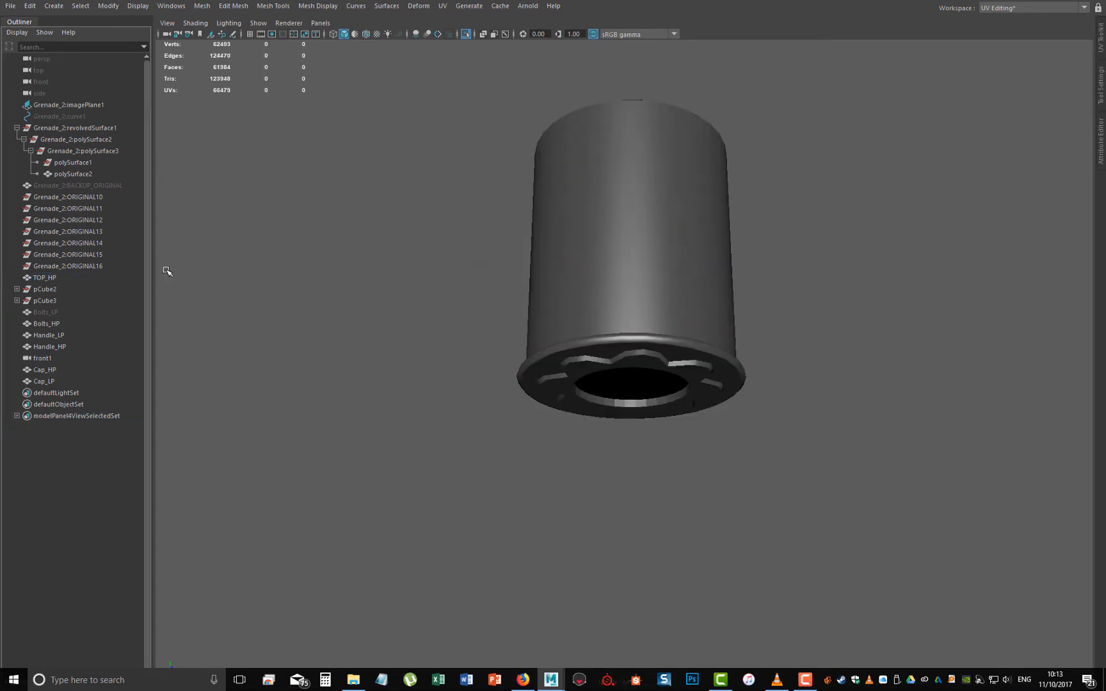
# - Preview smoothing on TOP_HP to examine the corners of its underside rosette, and return to the unsmoothed display
pyautogui.click(624, 269)
pyautogui.scroll(10, 679, 469)
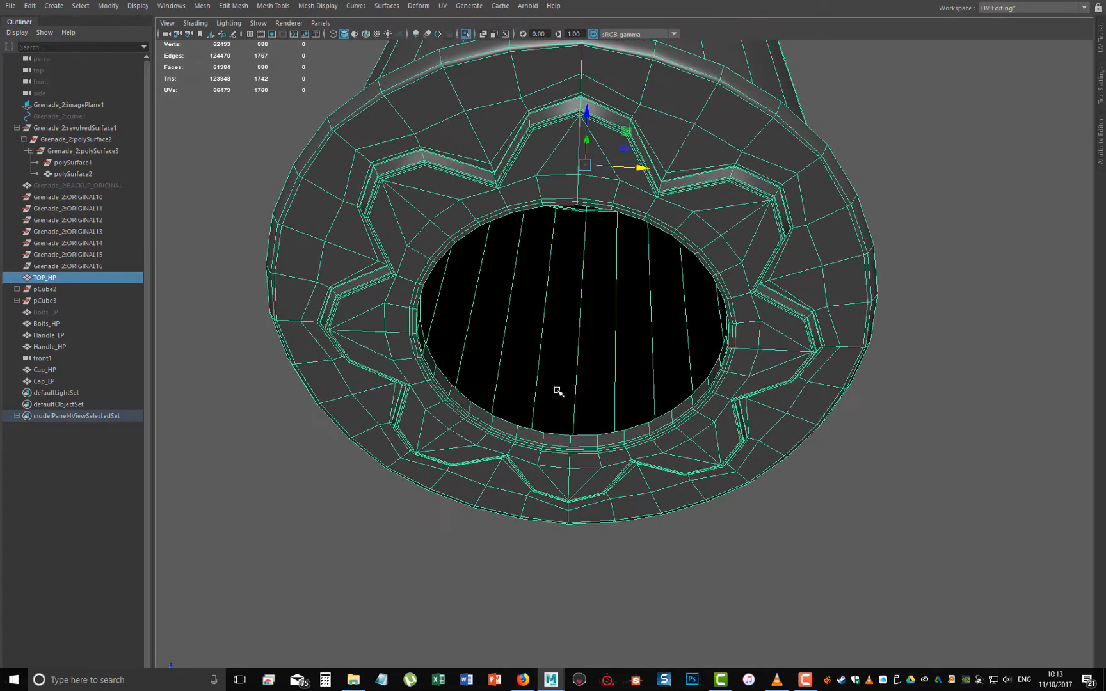
pyautogui.keyDown('alt'); pyautogui.moveTo(559, 392); pyautogui.dragTo(576, 221); pyautogui.keyUp('alt')
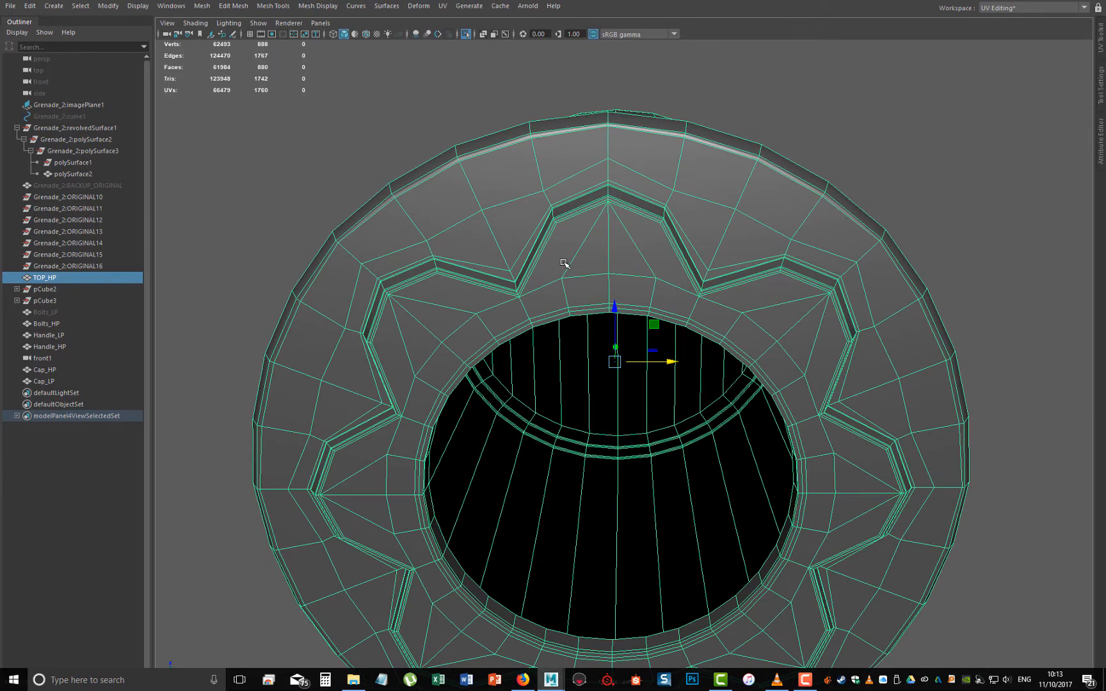
pyautogui.press('3')
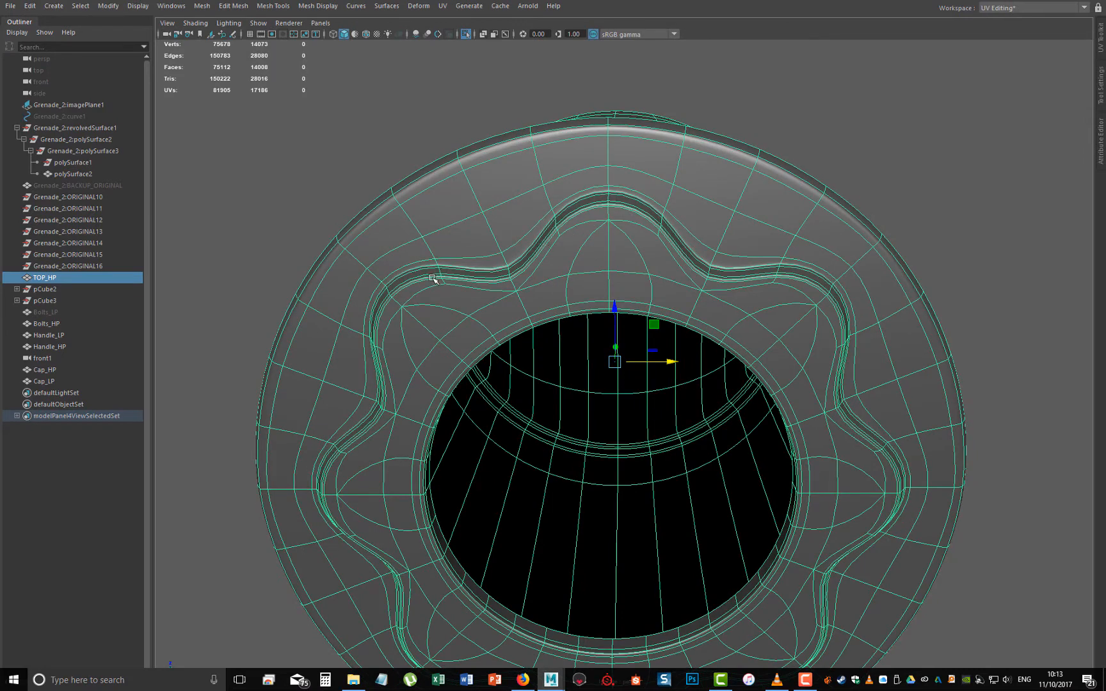
pyautogui.press('1')
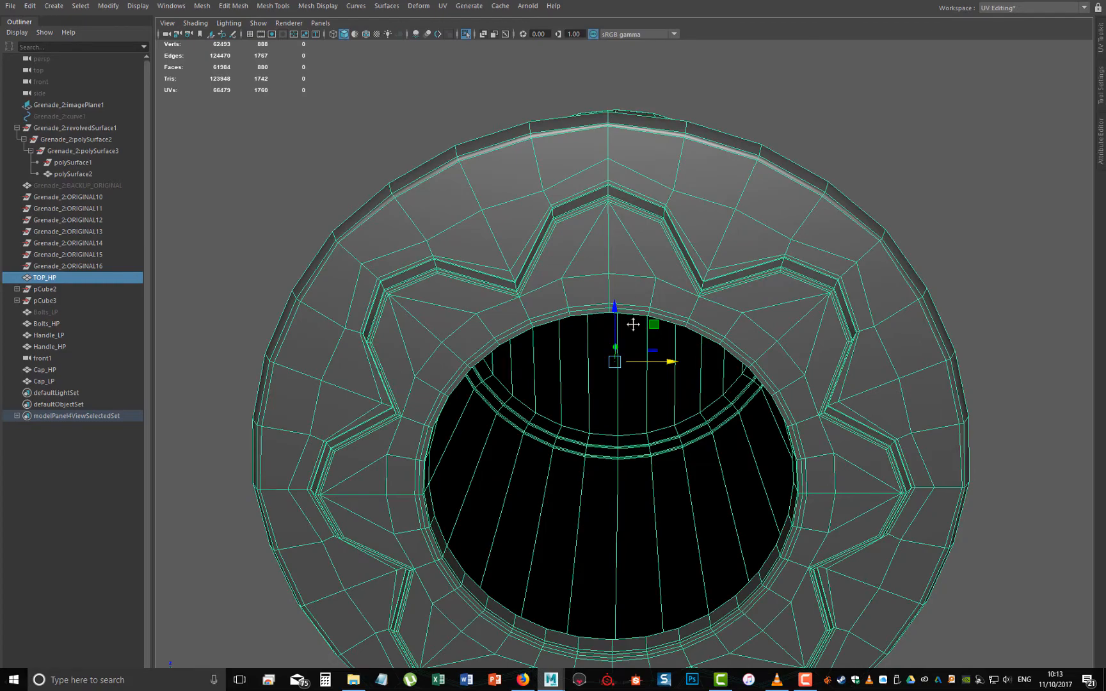
# - Select the radial edges running through one inner notch corner of the rosette on TOP_HP's underside
pyautogui.keyDown('alt'); pyautogui.moveTo(633, 324); pyautogui.dragTo(579, 316, button='middle'); pyautogui.keyUp('alt')
pyautogui.keyDown('alt'); pyautogui.moveTo(580, 316); pyautogui.dragTo(649, 405, button='right'); pyautogui.keyUp('alt')
pyautogui.keyDown('alt'); pyautogui.moveTo(649, 405); pyautogui.dragTo(487, 395); pyautogui.keyUp('alt')
pyautogui.keyDown('alt'); pyautogui.moveTo(487, 395); pyautogui.dragTo(599, 320, button='middle'); pyautogui.keyUp('alt')
pyautogui.keyDown('alt'); pyautogui.moveTo(600, 320); pyautogui.dragTo(620, 506, button='right'); pyautogui.keyUp('alt')
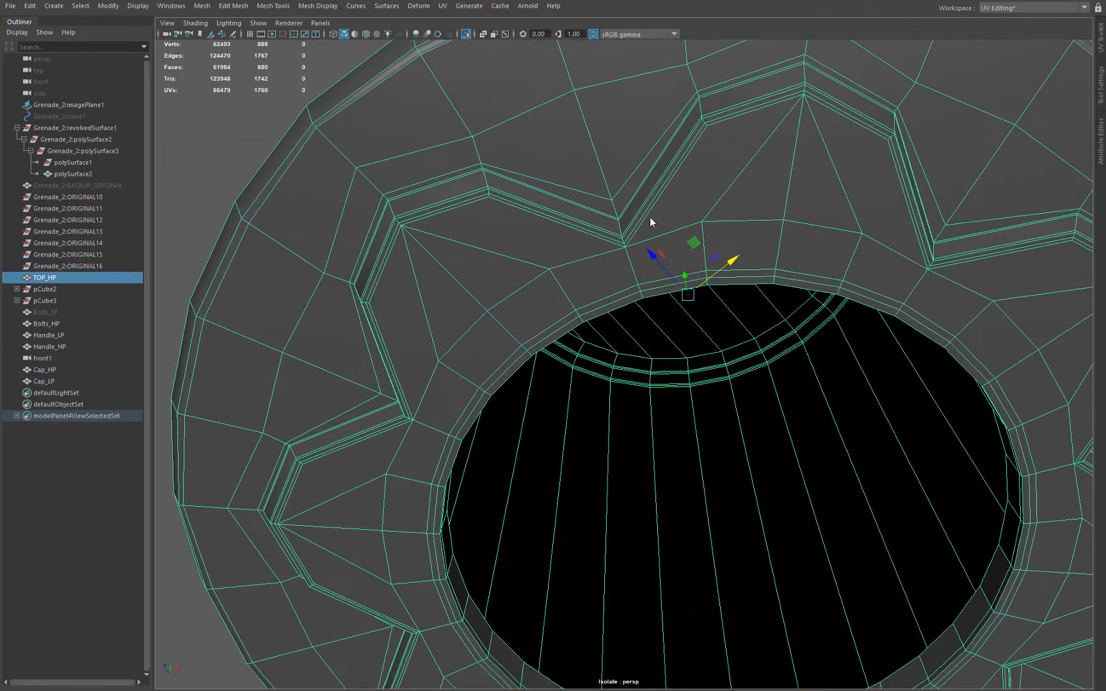
pyautogui.moveTo(651, 230); pyautogui.dragTo(649, 200, button='right')
pyautogui.keyDown('alt'); pyautogui.moveTo(610, 326); pyautogui.dragTo(604, 365, button='middle'); pyautogui.keyUp('alt')
pyautogui.keyDown('alt'); pyautogui.moveTo(604, 365); pyautogui.dragTo(617, 410, button='right'); pyautogui.keyUp('alt')
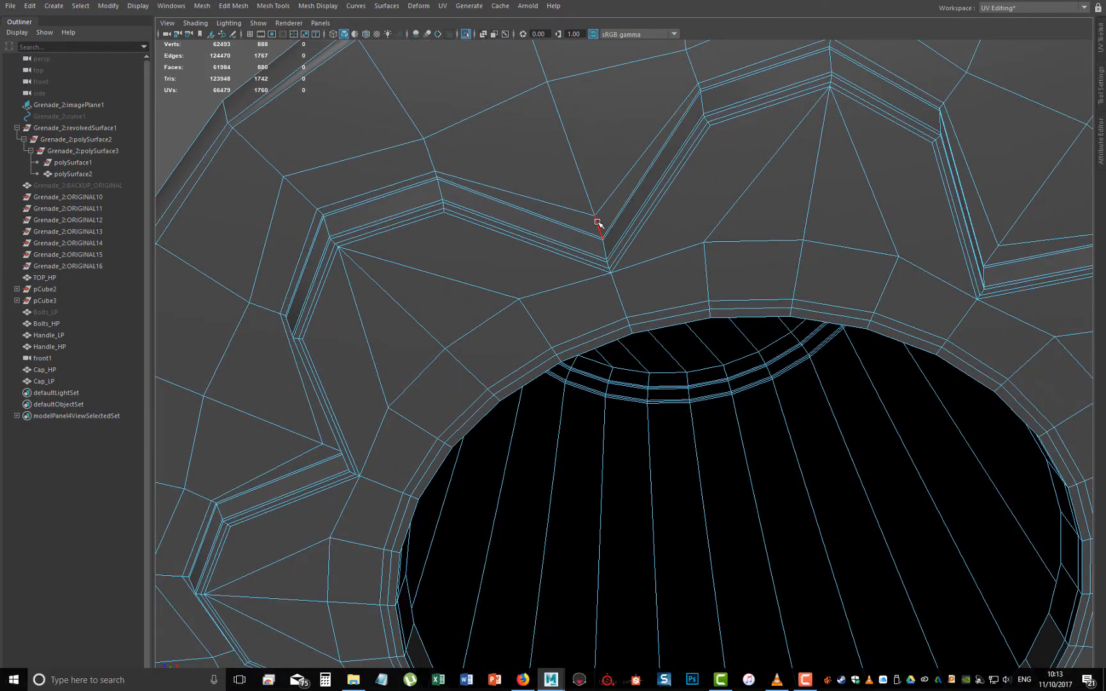
pyautogui.click(596, 220)
pyautogui.keyDown('alt'); pyautogui.moveTo(630, 282); pyautogui.dragTo(644, 474, button='right'); pyautogui.keyUp('alt')
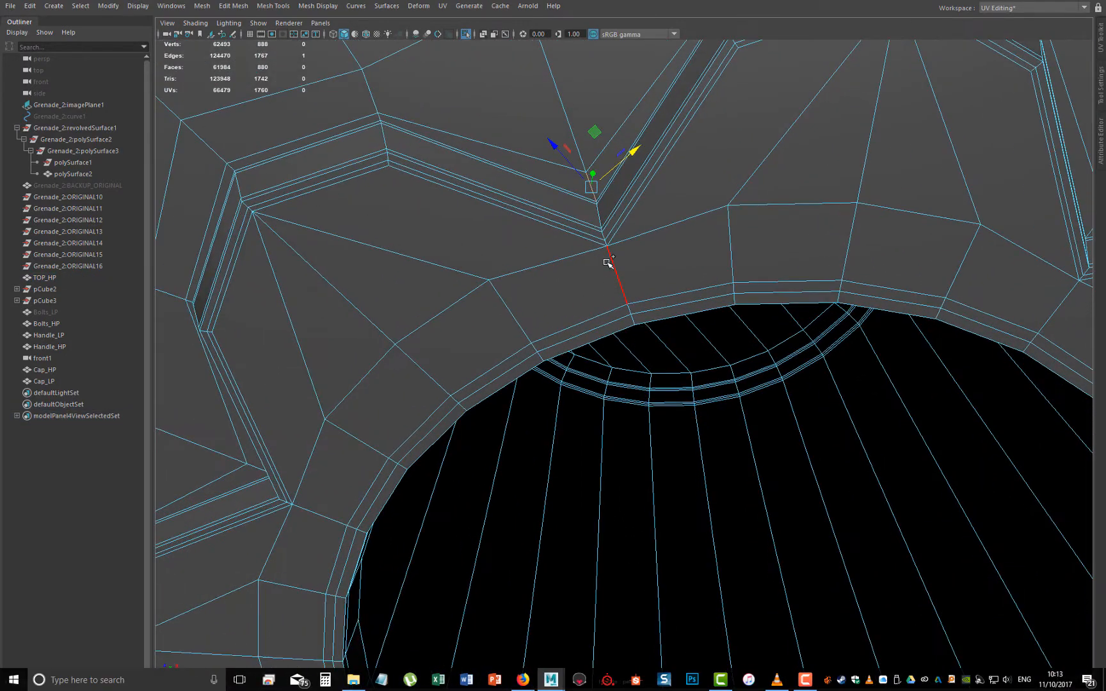
pyautogui.doubleClick(612, 262)
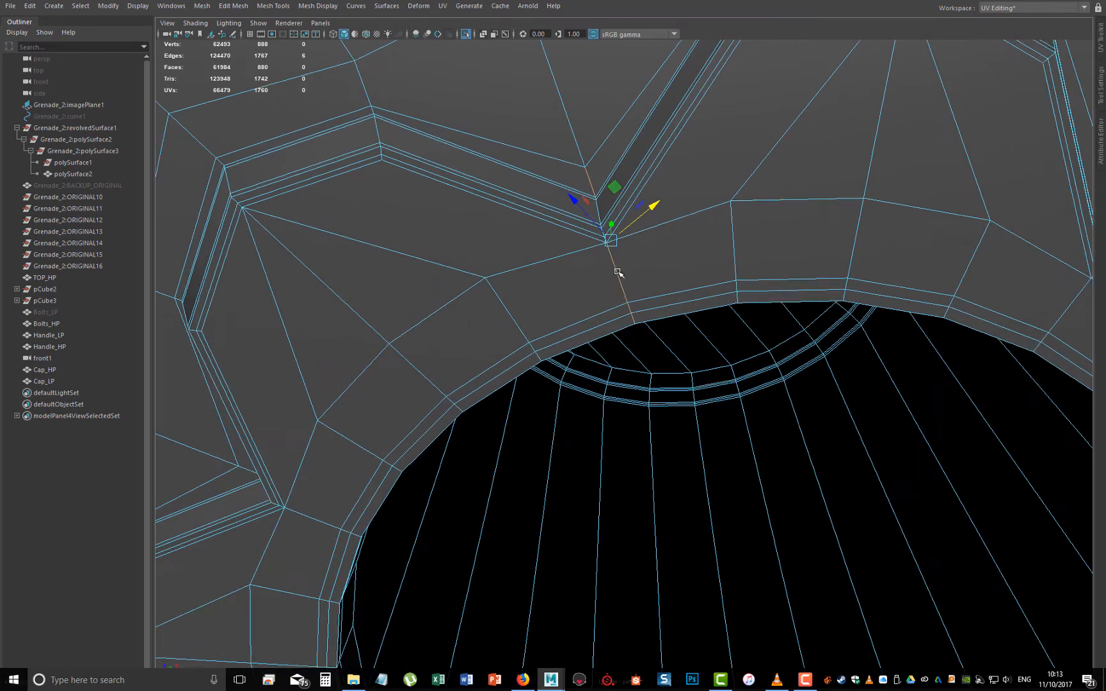
pyautogui.keyDown('alt'); pyautogui.moveTo(629, 303); pyautogui.dragTo(655, 323); pyautogui.keyUp('alt')
pyautogui.keyDown('alt'); pyautogui.moveTo(654, 324); pyautogui.dragTo(678, 688, button='middle'); pyautogui.keyUp('alt')
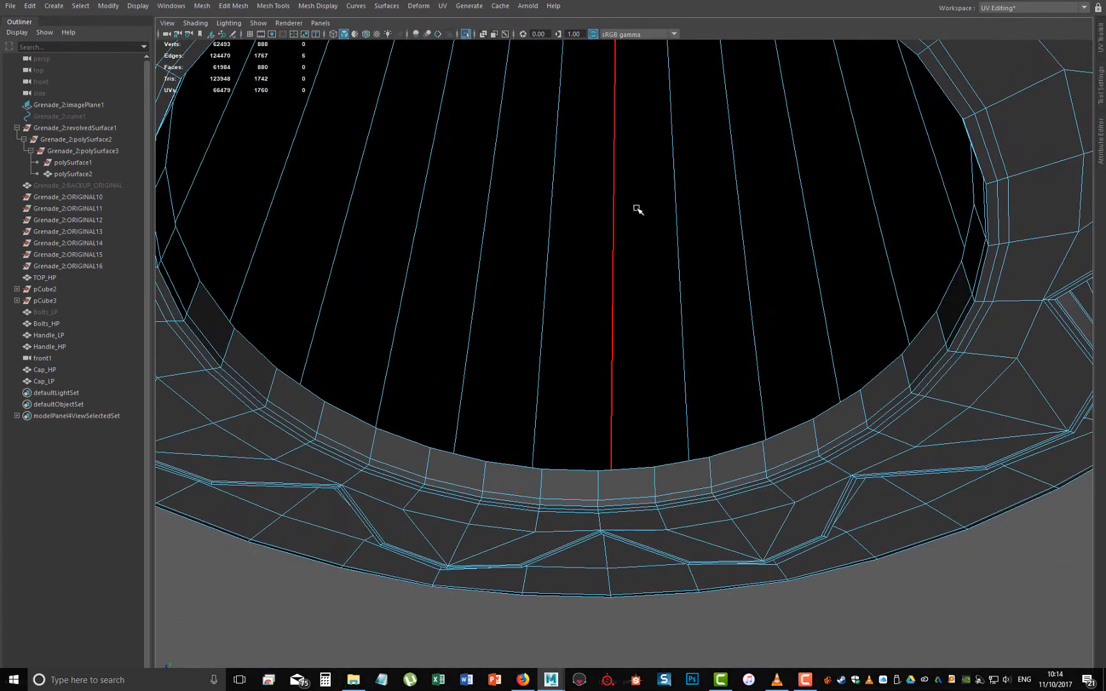
# - Extend the edge selection along the notch's radial line and deselect the part running up the head's outer wall
pyautogui.click(637, 210)
pyautogui.press('f')
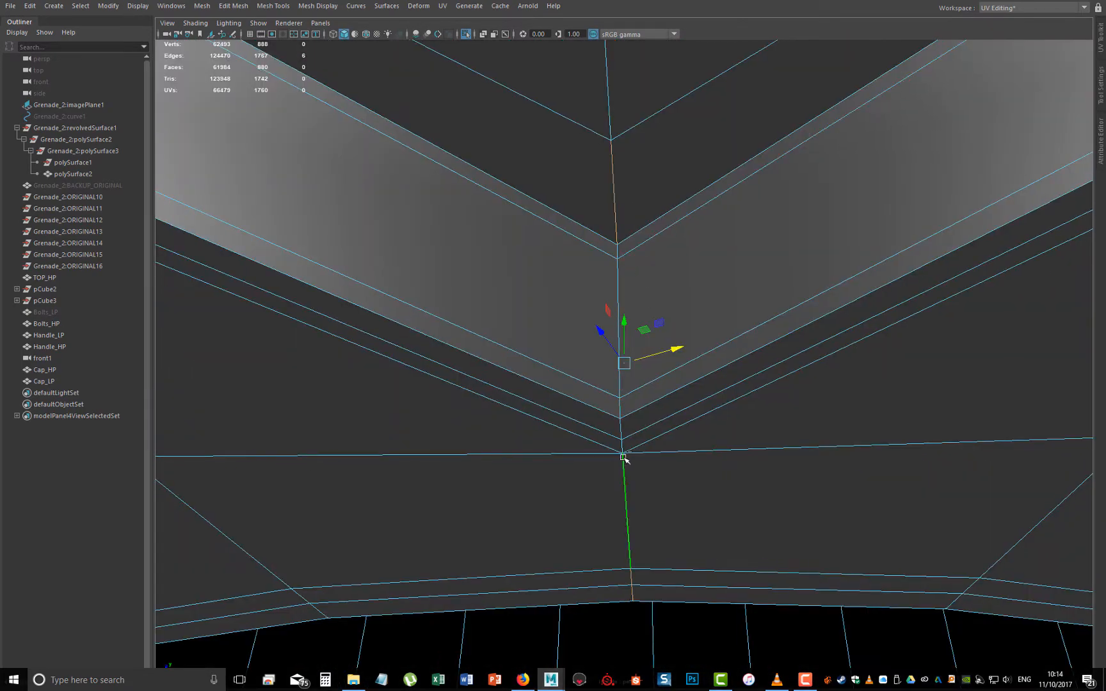
pyautogui.scroll(-10, 623, 443)
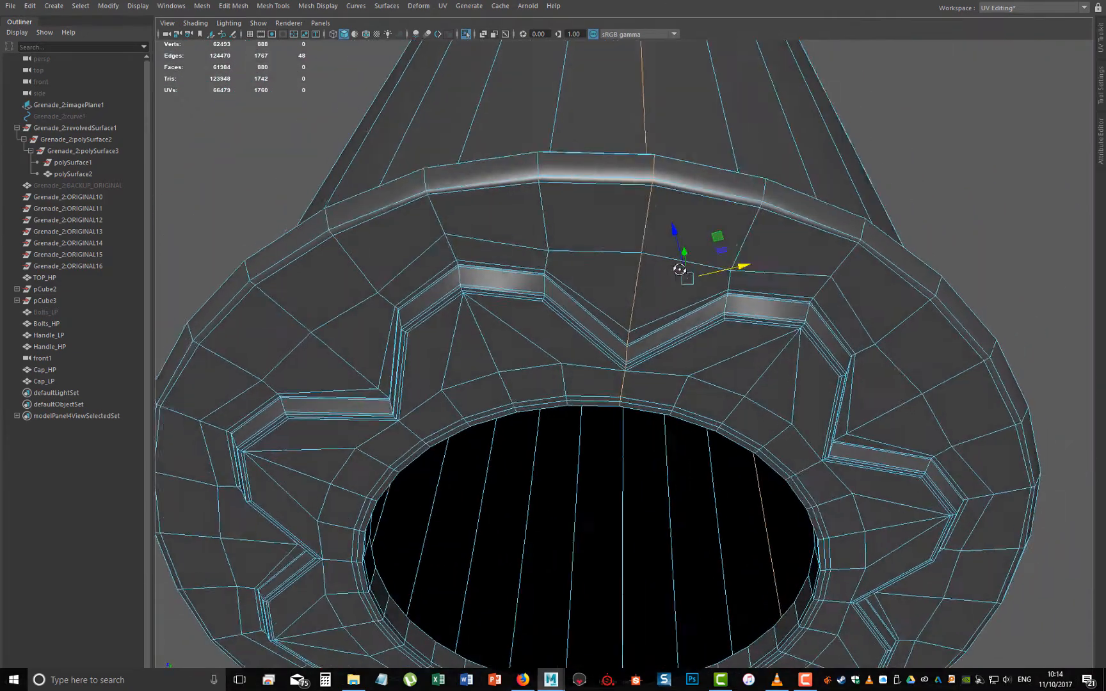
pyautogui.keyDown('alt'); pyautogui.moveTo(679, 270); pyautogui.dragTo(637, 300); pyautogui.keyUp('alt')
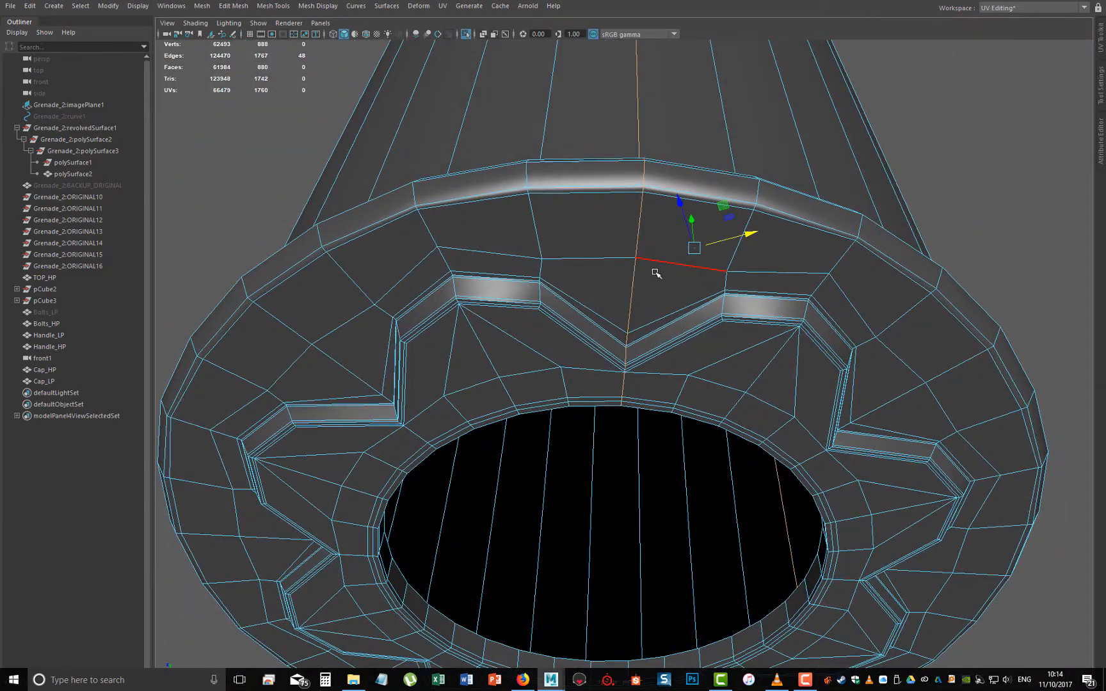
pyautogui.scroll(-5, 656, 273)
pyautogui.moveTo(937, 68); pyautogui.dragTo(628, 427)
pyautogui.scroll(3, 585, 531)
pyautogui.keyDown('alt'); pyautogui.moveTo(585, 531); pyautogui.dragTo(526, 446); pyautogui.keyUp('alt')
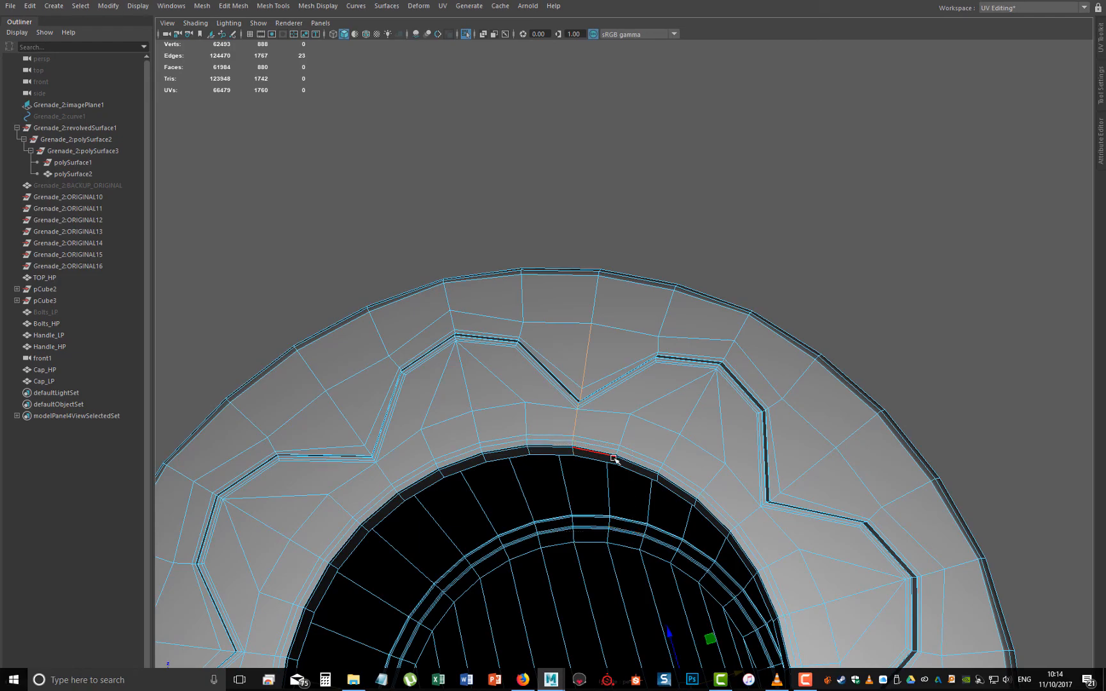
# - Bevel the selected radial edges through the rosette notch with a Fraction of 1
pyautogui.keyDown('alt'); pyautogui.moveTo(613, 459); pyautogui.dragTo(672, 306); pyautogui.keyUp('alt')
pyautogui.keyDown('shift'); pyautogui.moveTo(672, 306); pyautogui.dragTo(725, 310, button='right'); pyautogui.keyUp('shift')
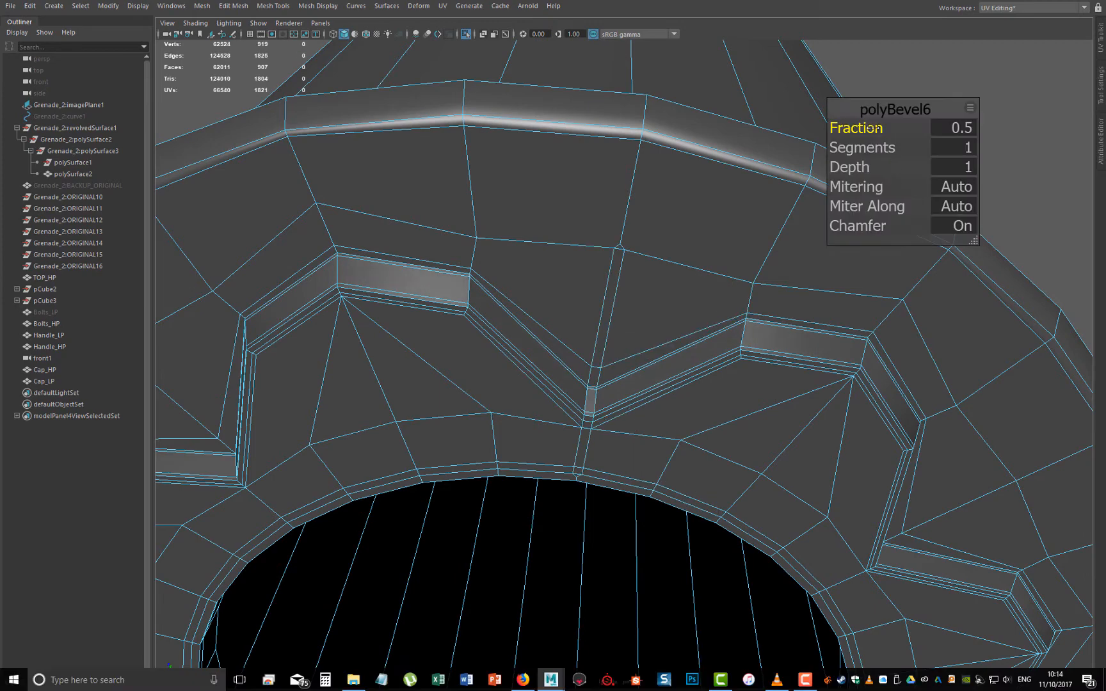
pyautogui.moveTo(872, 128); pyautogui.dragTo(913, 133)
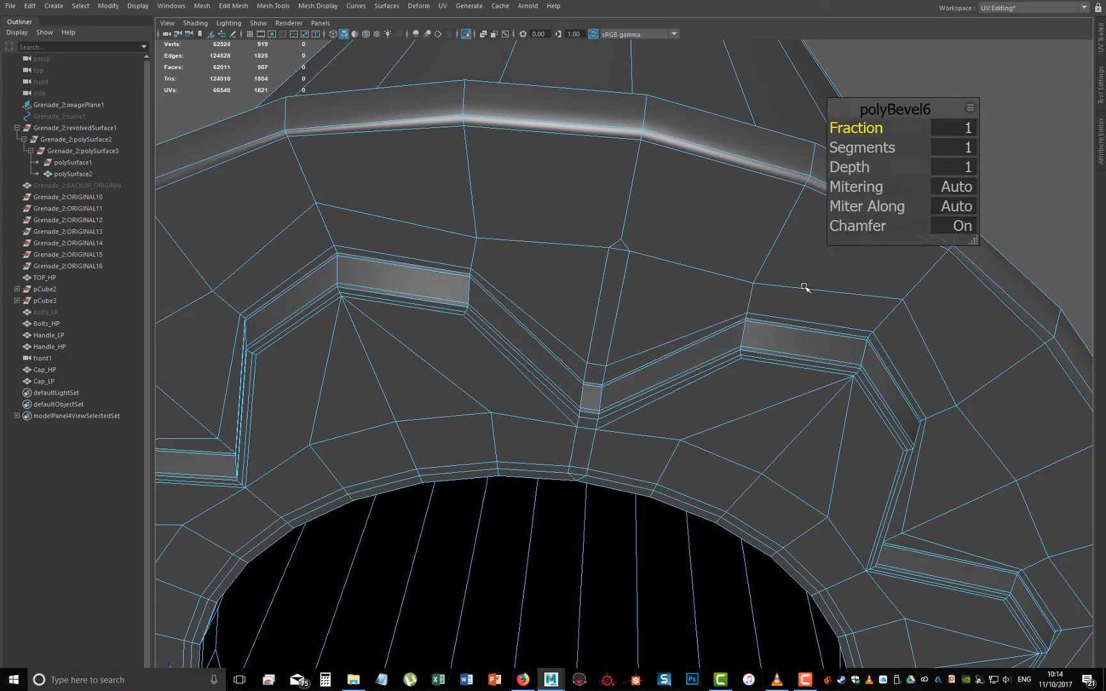
# - Preview smoothing on the bevelled rosette notch of TOP_HP with and without the cage, and return to the unsmoothed display
pyautogui.keyDown('alt'); pyautogui.moveTo(805, 287); pyautogui.dragTo(601, 358); pyautogui.keyUp('alt')
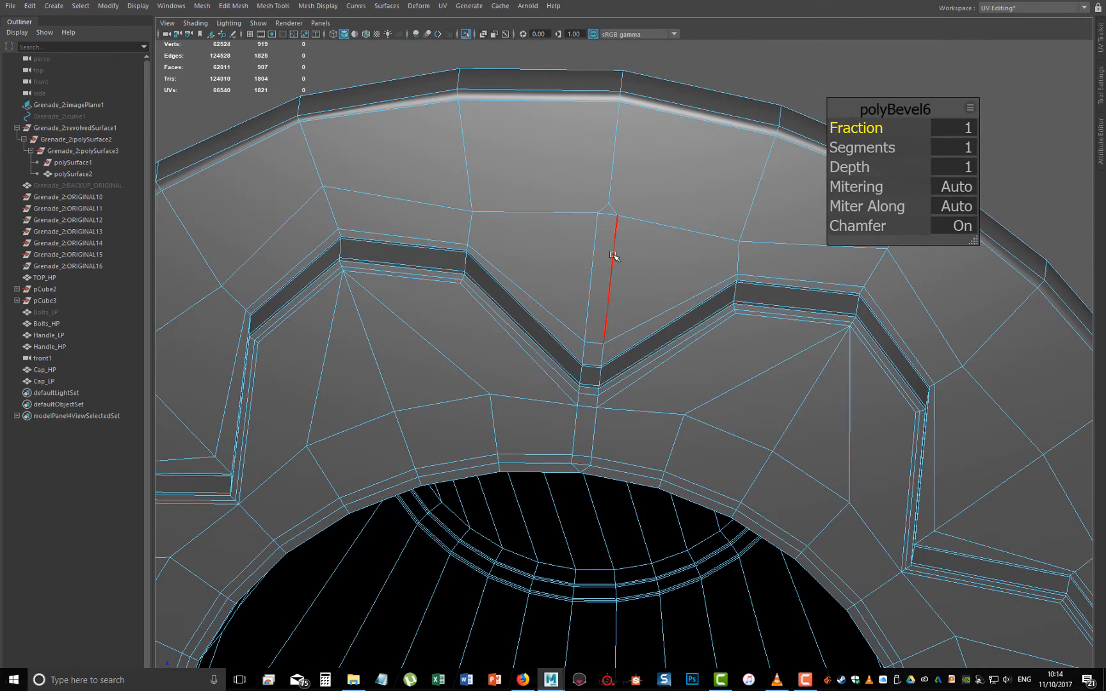
pyautogui.press('q')
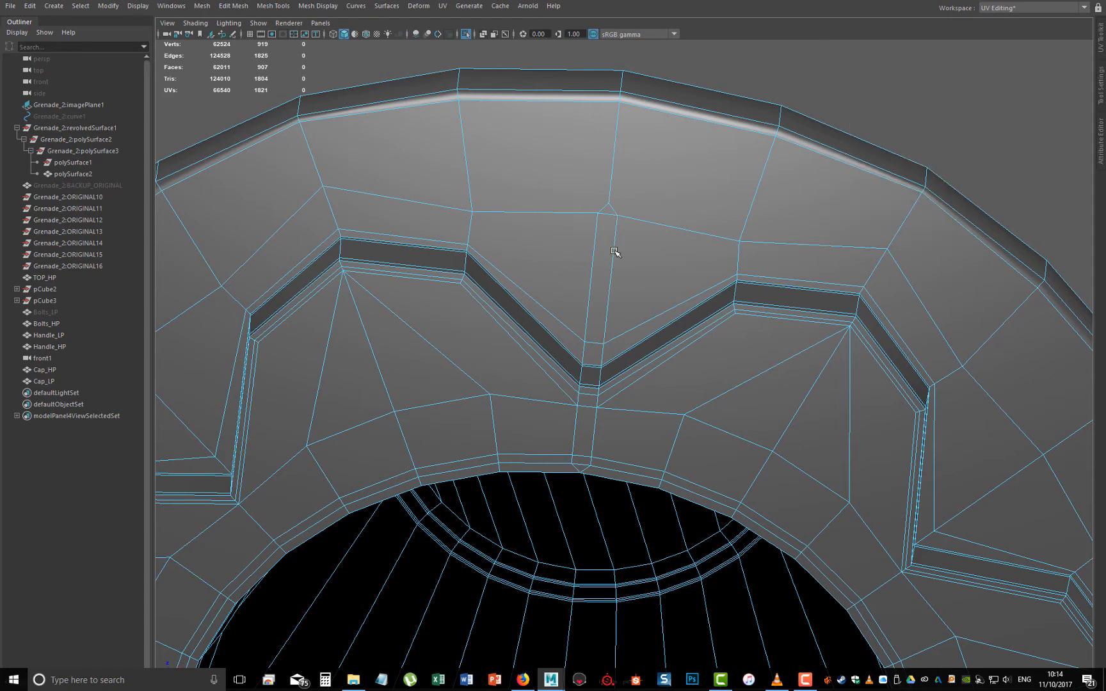
pyautogui.press('3')
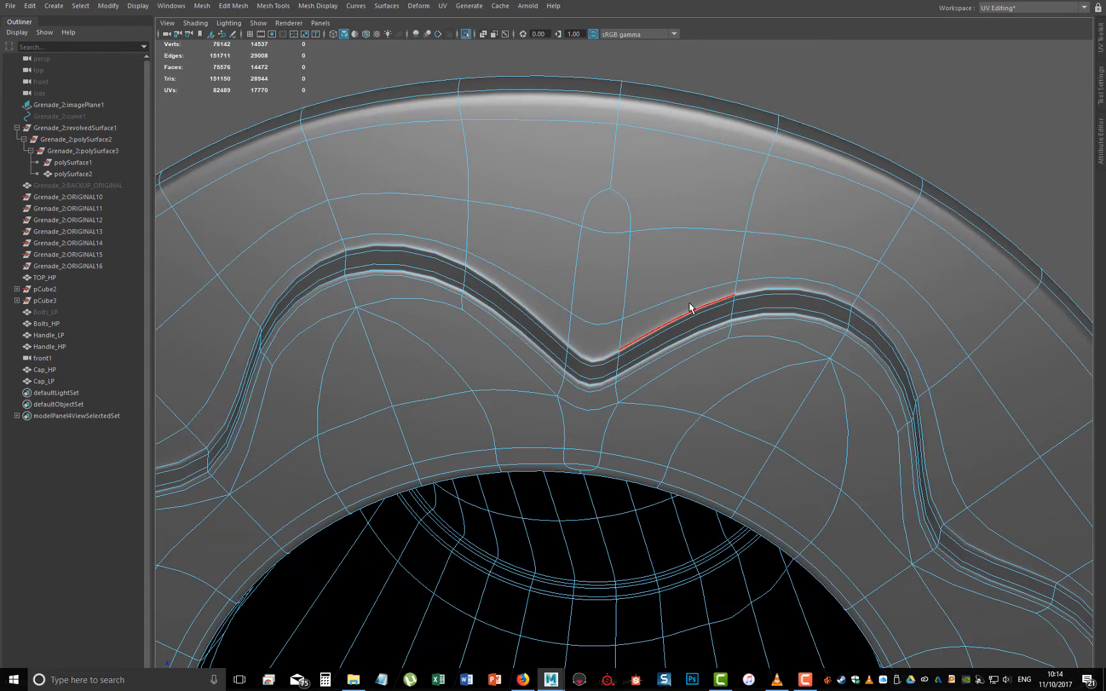
pyautogui.press('2')
pyautogui.press('1')
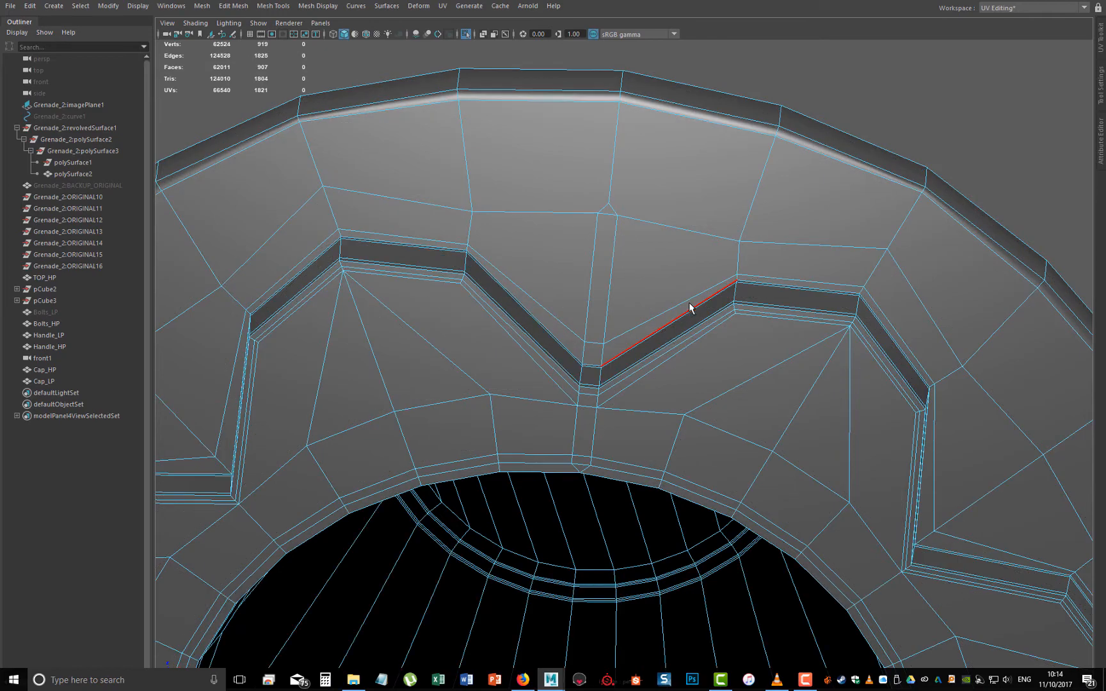
pyautogui.press('2')
pyautogui.keyDown('alt'); pyautogui.moveTo(593, 444); pyautogui.dragTo(575, 353, button='right'); pyautogui.keyUp('alt')
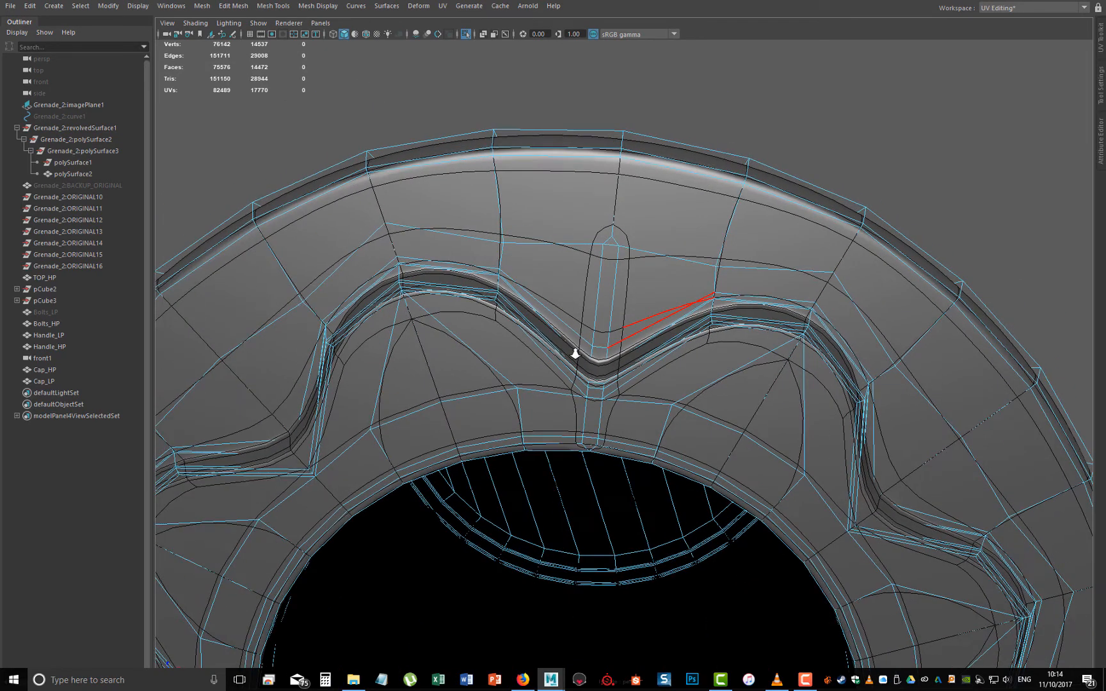
pyautogui.moveTo(575, 353)
pyautogui.keyDown('alt'); pyautogui.mouseDown()
pyautogui.moveTo(580, 339)
pyautogui.moveTo(579, 351)
pyautogui.mouseUp(); pyautogui.keyUp('alt')
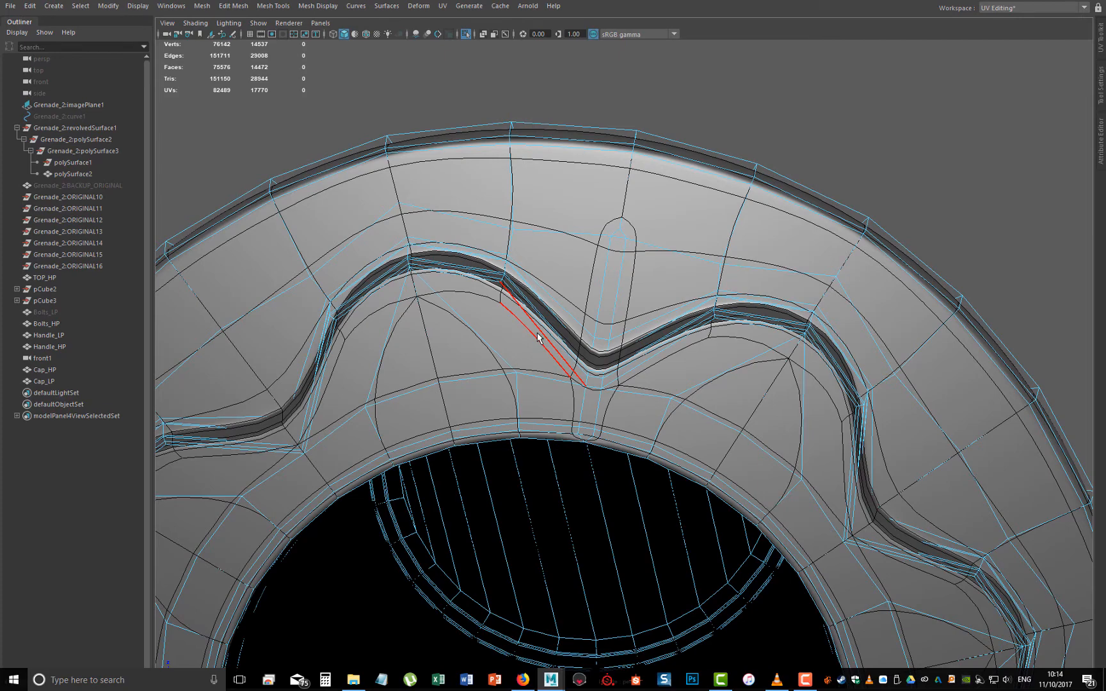
pyautogui.press('1')
# - Undo the bevel on the radial edges through the rosette notch
pyautogui.moveTo(593, 400)
pyautogui.keyDown('alt'); pyautogui.mouseDown()
pyautogui.moveTo(576, 420)
pyautogui.moveTo(585, 411)
pyautogui.mouseUp(); pyautogui.keyUp('alt')
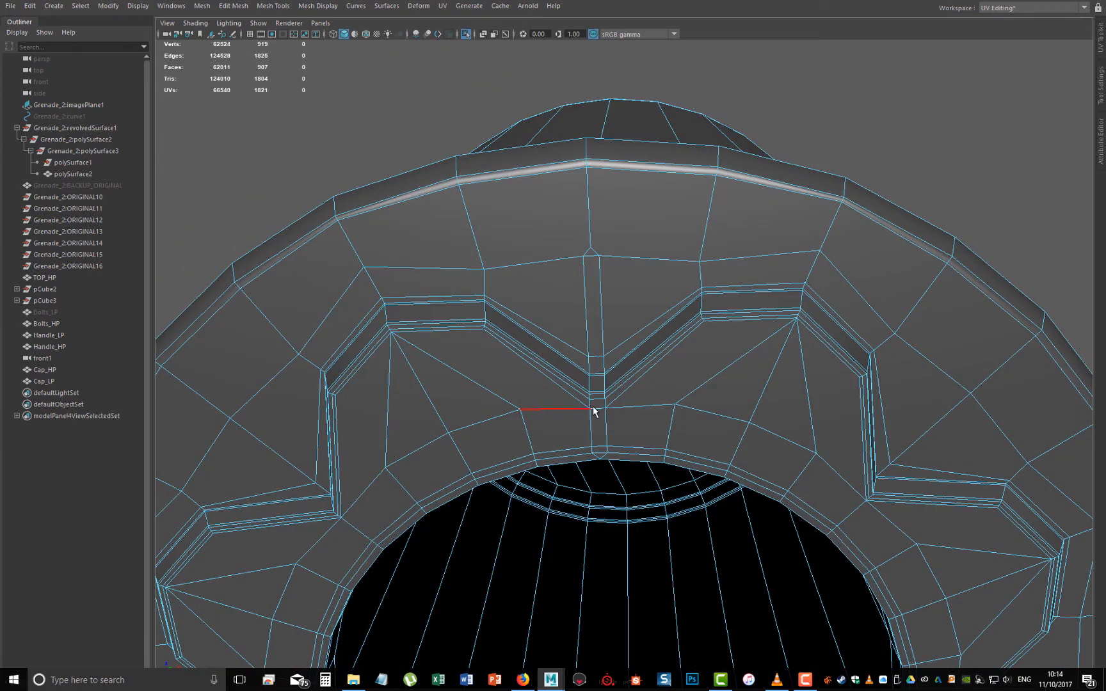
pyautogui.click(592, 405)
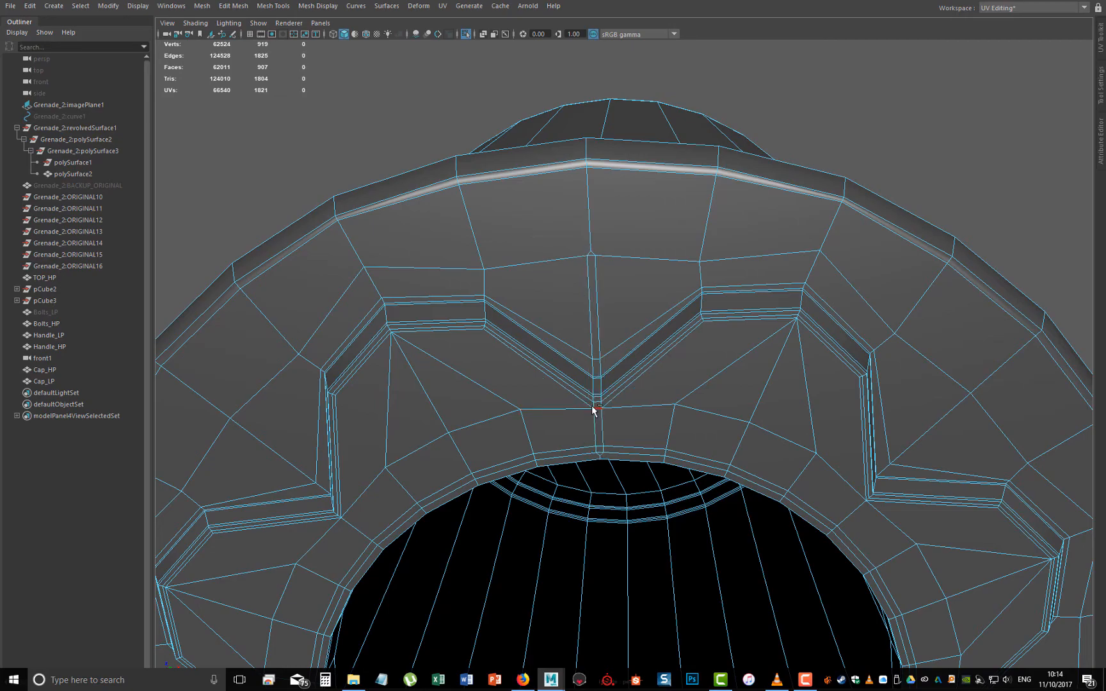
pyautogui.click(592, 409)
pyautogui.moveTo(592, 408)
pyautogui.keyDown('alt'); pyautogui.mouseDown()
pyautogui.moveTo(590, 385)
pyautogui.moveTo(576, 396)
pyautogui.moveTo(585, 420)
pyautogui.mouseUp(); pyautogui.keyUp('alt')
pyautogui.keyDown('alt'); pyautogui.moveTo(589, 413); pyautogui.dragTo(595, 404, button='middle'); pyautogui.keyUp('alt')
pyautogui.keyDown('alt'); pyautogui.moveTo(594, 404); pyautogui.dragTo(593, 329); pyautogui.keyUp('alt')
# - In a wireframe orthographic view looking straight at the rosette, select the lower half of TOP_HP's faces and delete them
pyautogui.press('space')
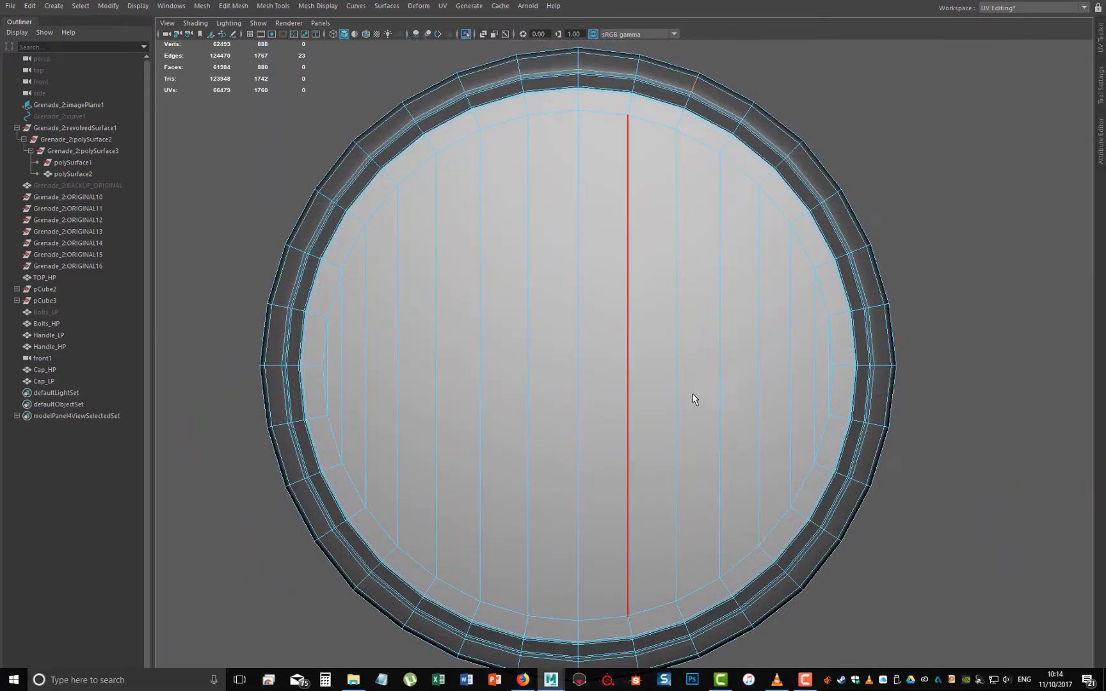
pyautogui.press('4')
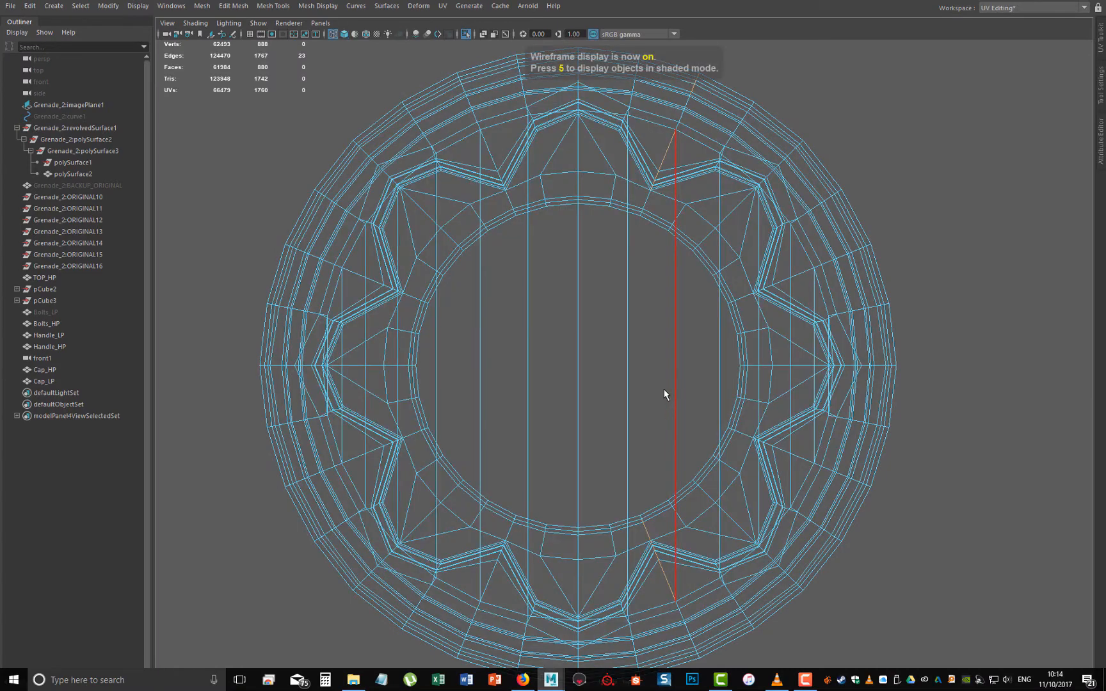
pyautogui.keyDown('alt'); pyautogui.moveTo(664, 389); pyautogui.dragTo(726, 224, button='right'); pyautogui.keyUp('alt')
pyautogui.moveTo(775, 158); pyautogui.dragTo(775, 192, button='right')
pyautogui.moveTo(548, 135); pyautogui.dragTo(465, 416)
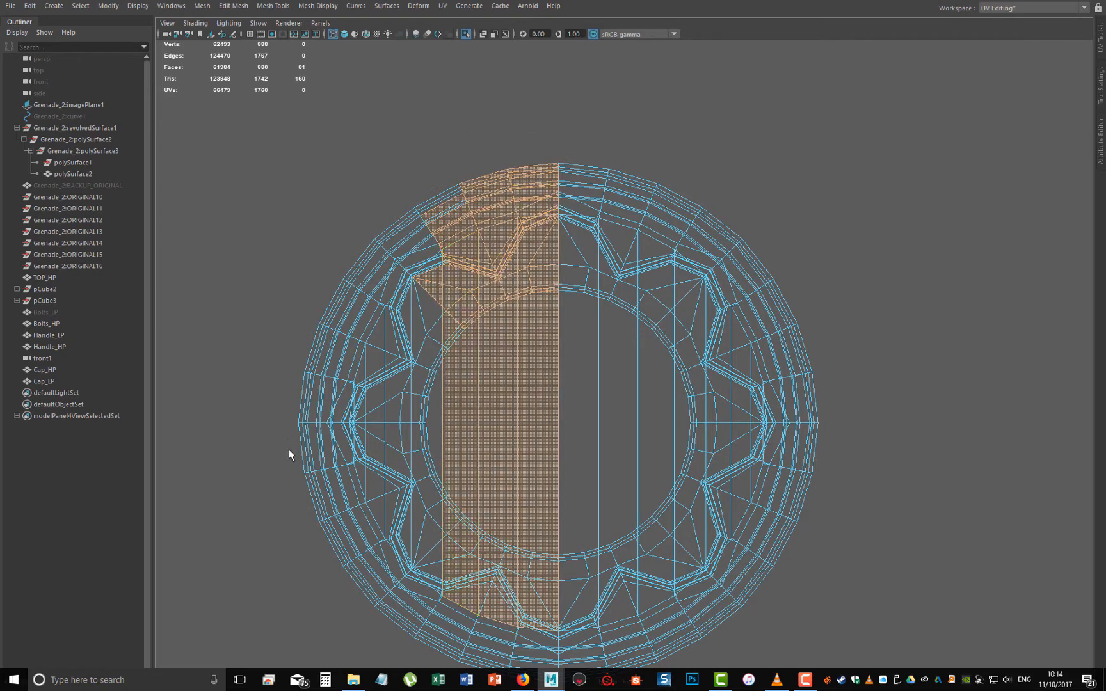
pyautogui.moveTo(280, 421); pyautogui.dragTo(1089, 666)
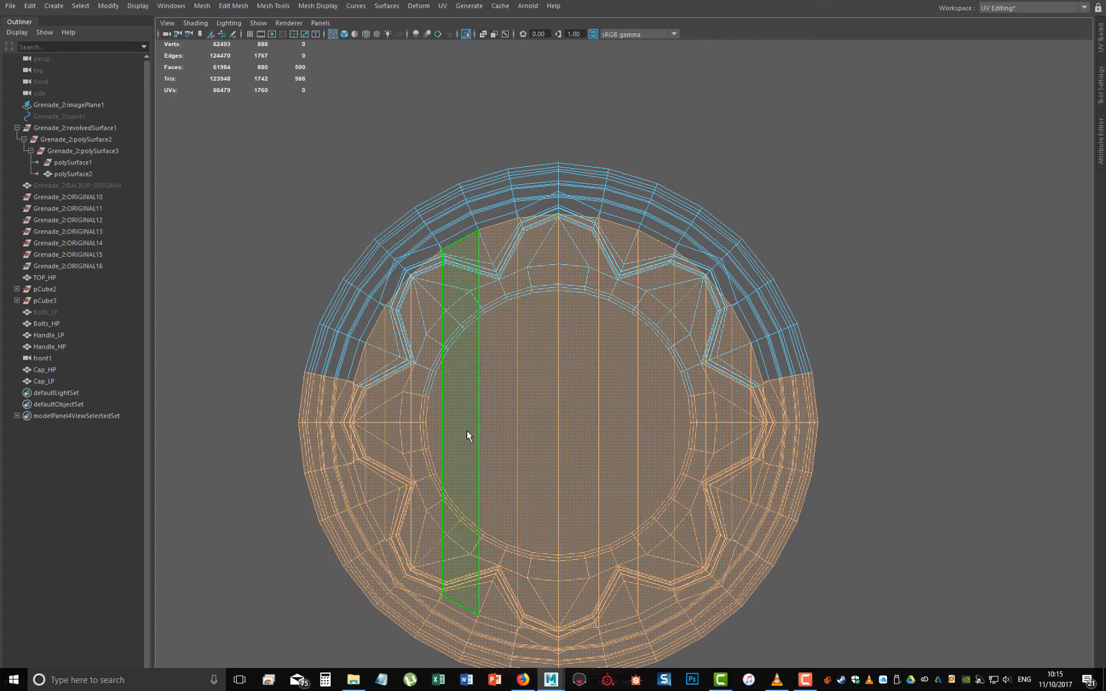
pyautogui.keyDown('alt'); pyautogui.moveTo(469, 437); pyautogui.dragTo(461, 378, button='middle'); pyautogui.keyUp('alt')
pyautogui.moveTo(271, 375); pyautogui.dragTo(1092, 666)
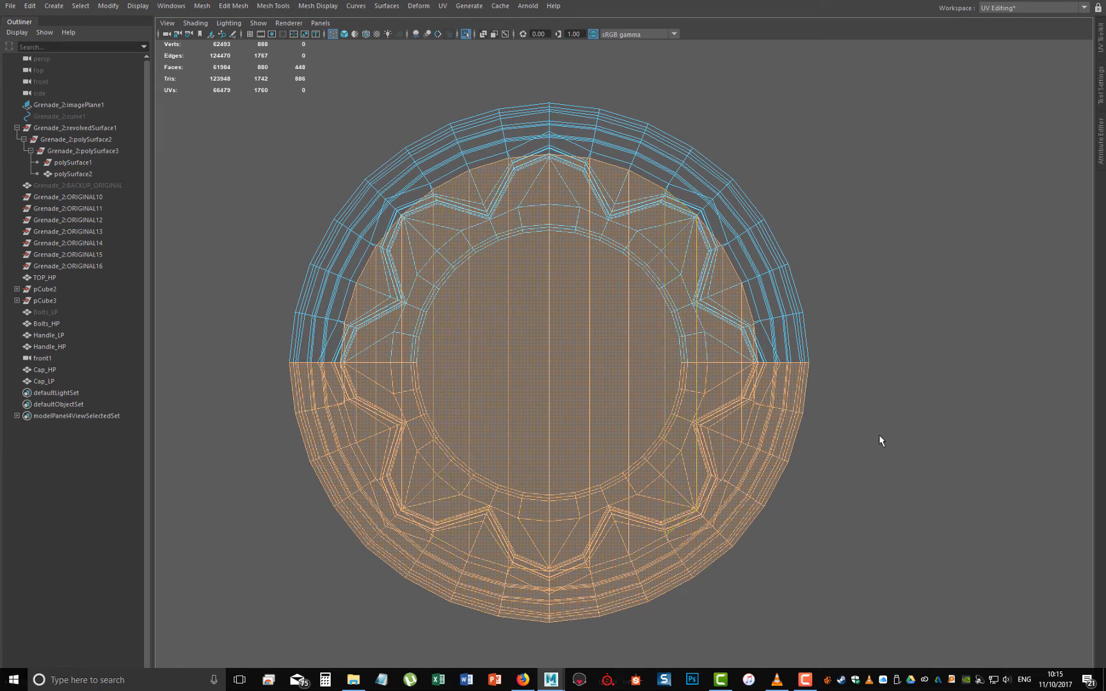
pyautogui.press('Delete')
# - Delete the right half of the remaining TOP_HP faces to leave a quarter, and return to the shaded perspective view
pyautogui.moveTo(936, 570); pyautogui.dragTo(556, 44)
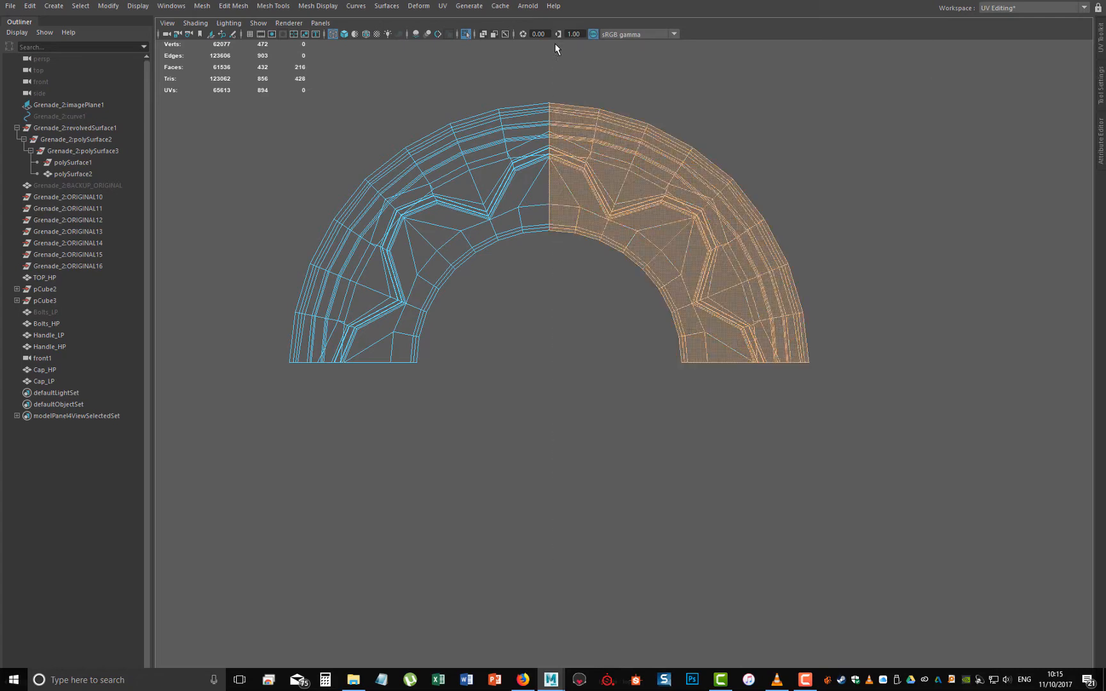
pyautogui.press('Delete')
pyautogui.press('space')
pyautogui.moveTo(509, 324)
pyautogui.mouseDown()
pyautogui.moveTo(511, 291)
pyautogui.moveTo(580, 230)
pyautogui.moveTo(698, 240)
pyautogui.moveTo(506, 375)
pyautogui.moveTo(600, 440)
pyautogui.moveTo(617, 407)
pyautogui.moveTo(640, 410)
pyautogui.moveTo(671, 391)
pyautogui.moveTo(529, 348)
pyautogui.moveTo(561, 381)
pyautogui.moveTo(560, 370)
pyautogui.moveTo(563, 390)
pyautogui.mouseUp()
pyautogui.press('5')
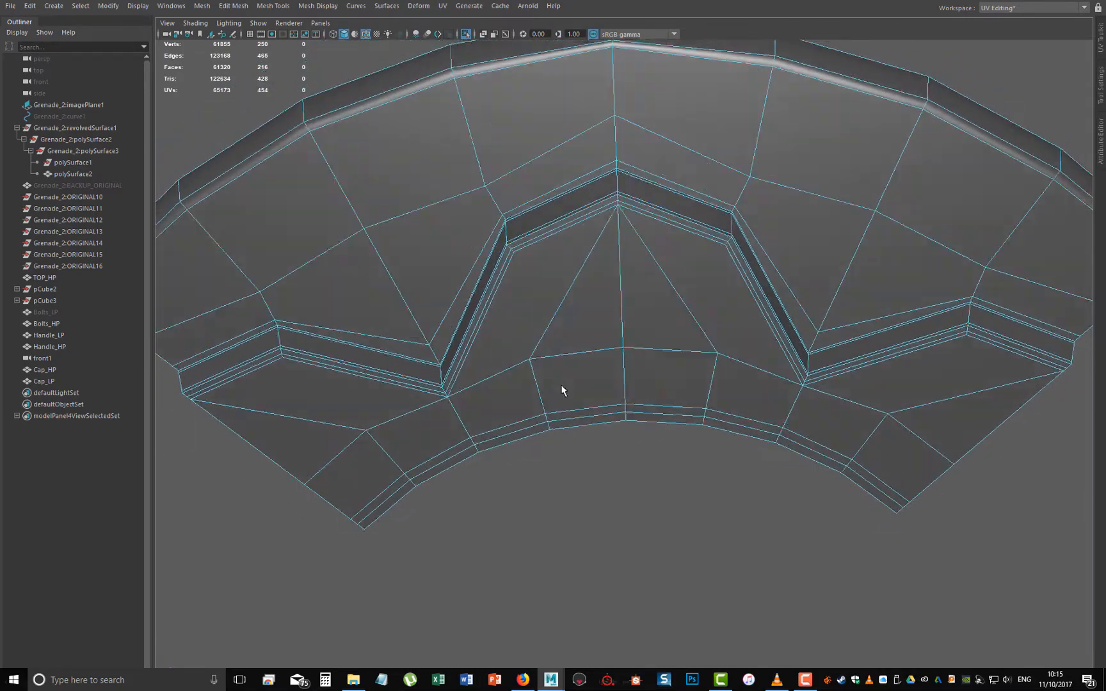
# - Use Multi-Cut to cut across one slanted groove wall of the rosette, between its outer and inner border edges
pyautogui.scroll(-5, 602, 384)
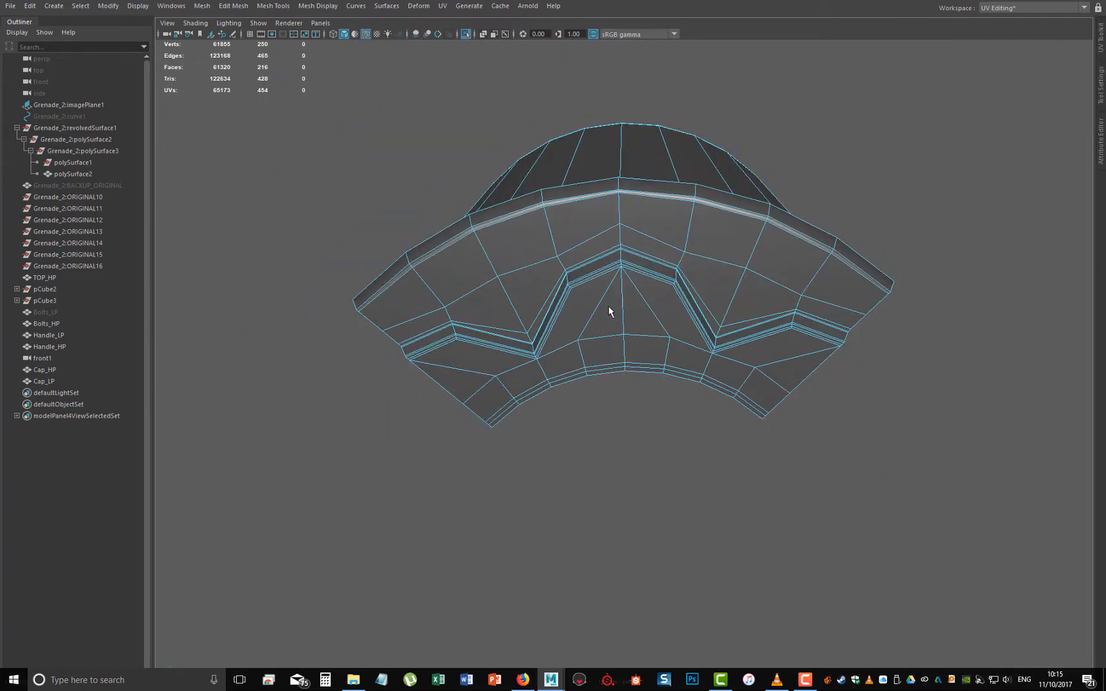
pyautogui.keyDown('alt'); pyautogui.moveTo(603, 311); pyautogui.dragTo(617, 440); pyautogui.keyUp('alt')
pyautogui.scroll(5, 618, 439)
pyautogui.moveTo(525, 225); pyautogui.dragTo(524, 192, button='right')
pyautogui.keyDown('alt'); pyautogui.moveTo(481, 247); pyautogui.dragTo(527, 247); pyautogui.keyUp('alt')
pyautogui.scroll(5, 519, 230)
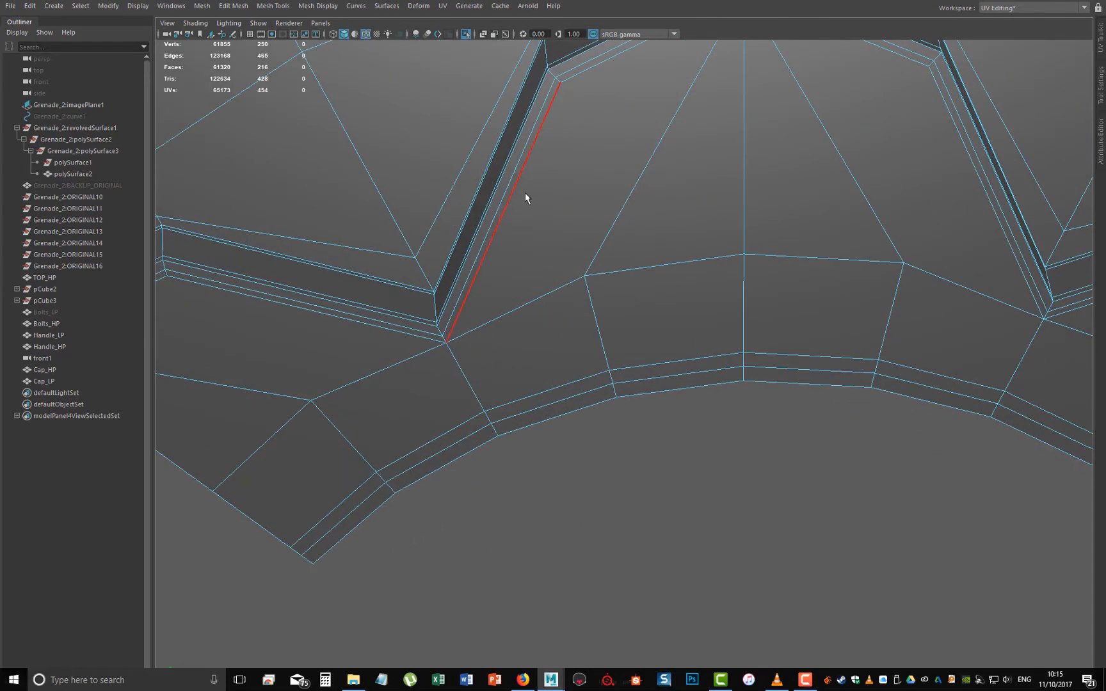
pyautogui.keyDown('alt'); pyautogui.moveTo(525, 192); pyautogui.dragTo(565, 326, button='middle'); pyautogui.keyUp('alt')
pyautogui.rightClick(578, 334)
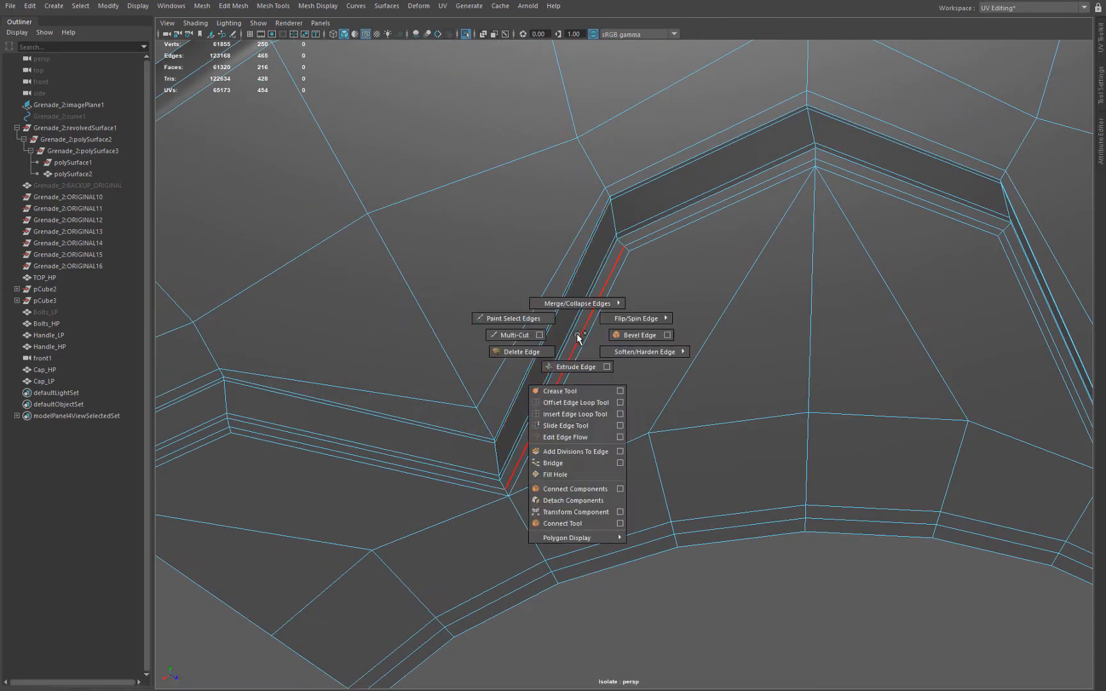
pyautogui.click(518, 334)
pyautogui.click(535, 309)
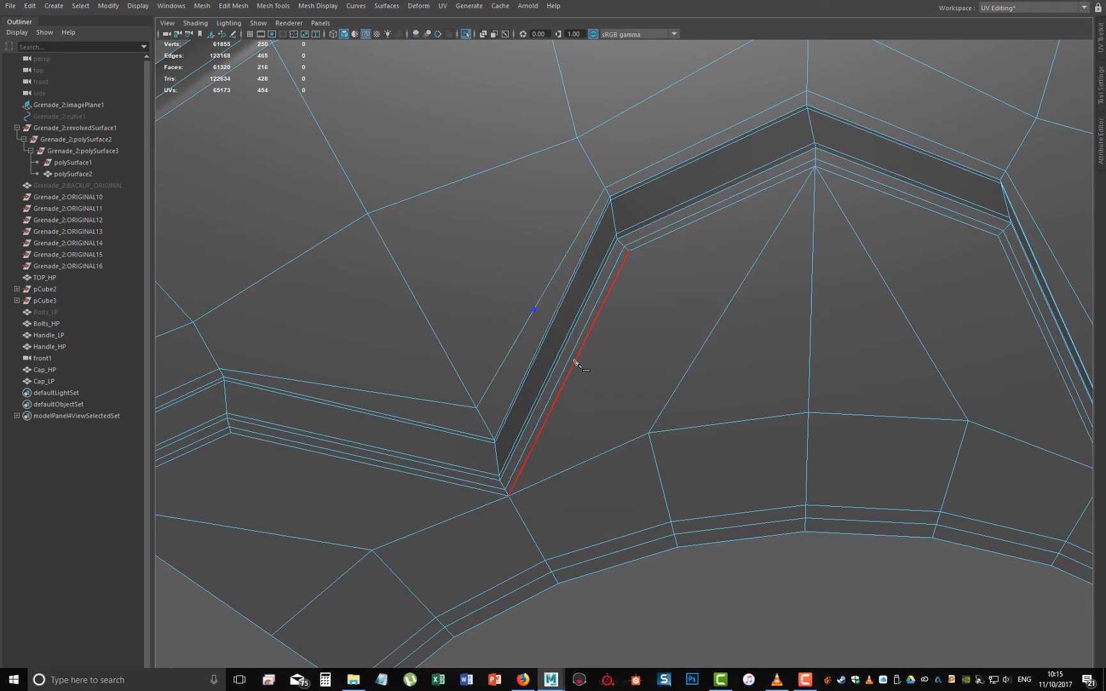
pyautogui.click(575, 364)
pyautogui.press('Return')
# - Try moving the newly cut edges sideways to bend the slanted side of the rosette groove
pyautogui.keyDown('alt'); pyautogui.moveTo(647, 413); pyautogui.dragTo(573, 257); pyautogui.keyUp('alt')
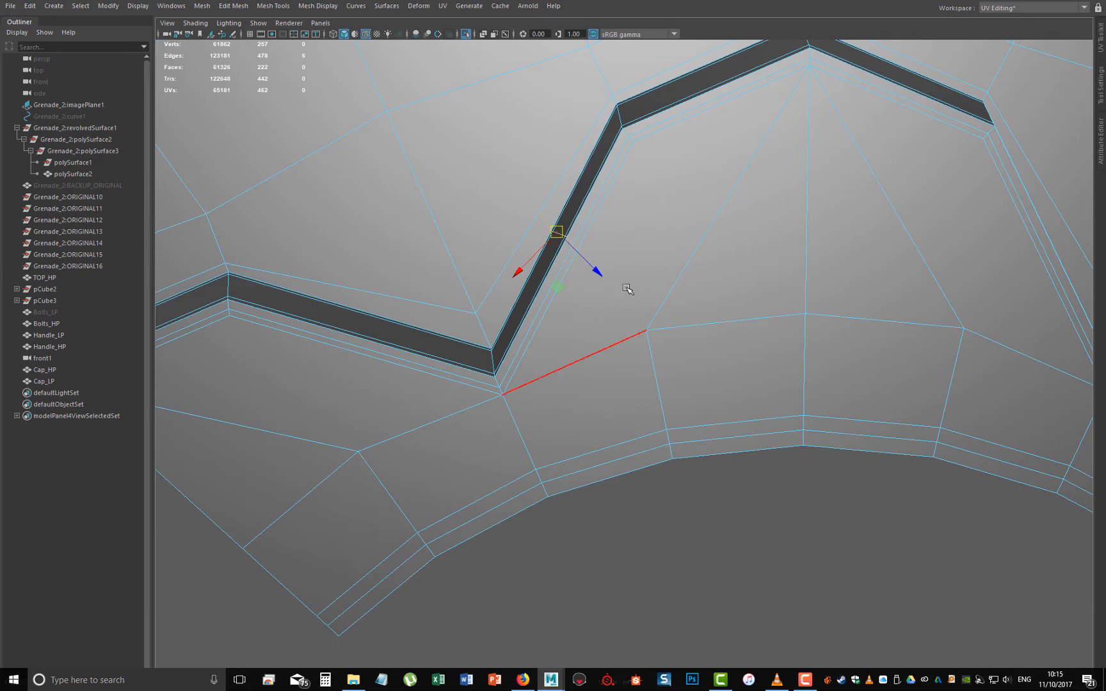
pyautogui.keyDown('alt'); pyautogui.moveTo(628, 288); pyautogui.dragTo(560, 336); pyautogui.keyUp('alt')
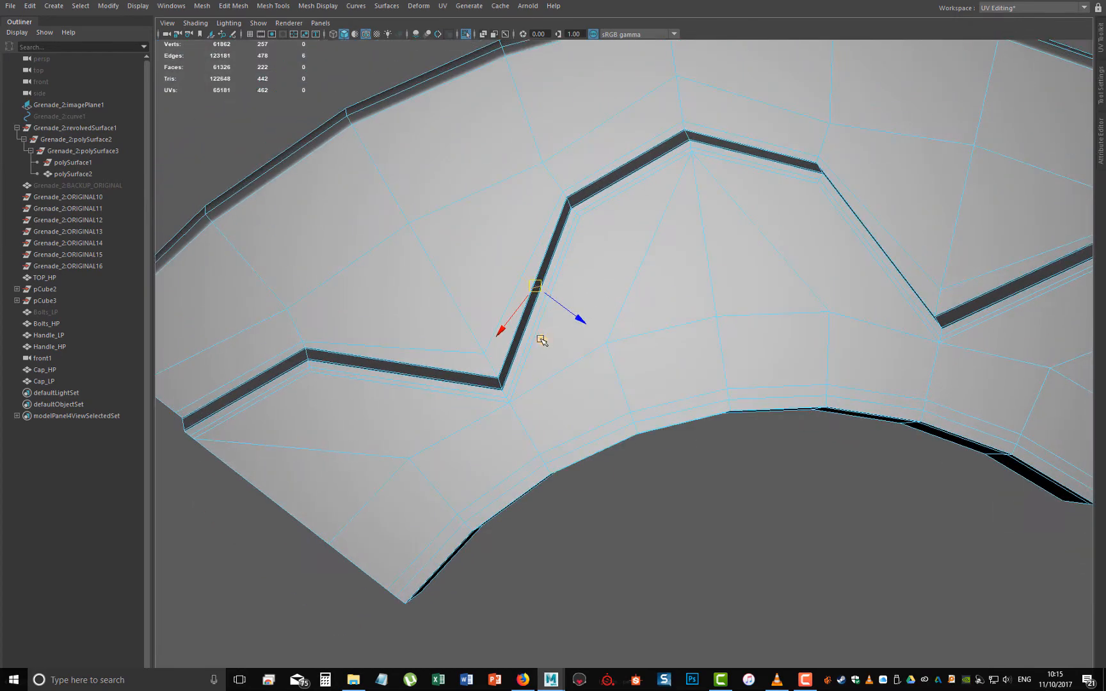
pyautogui.moveTo(545, 339); pyautogui.dragTo(520, 326, button='middle')
pyautogui.keyDown('alt'); pyautogui.moveTo(772, 282); pyautogui.dragTo(511, 351, button='middle'); pyautogui.keyUp('alt')
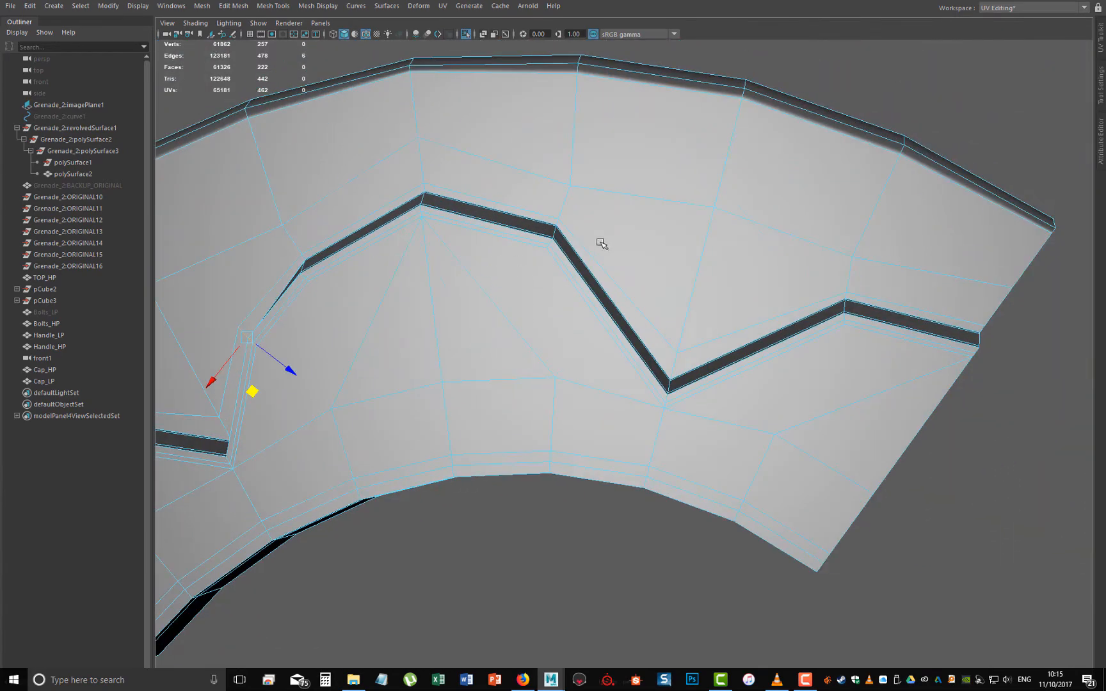
pyautogui.keyDown('alt'); pyautogui.moveTo(601, 243); pyautogui.dragTo(718, 219, button='middle'); pyautogui.keyUp('alt')
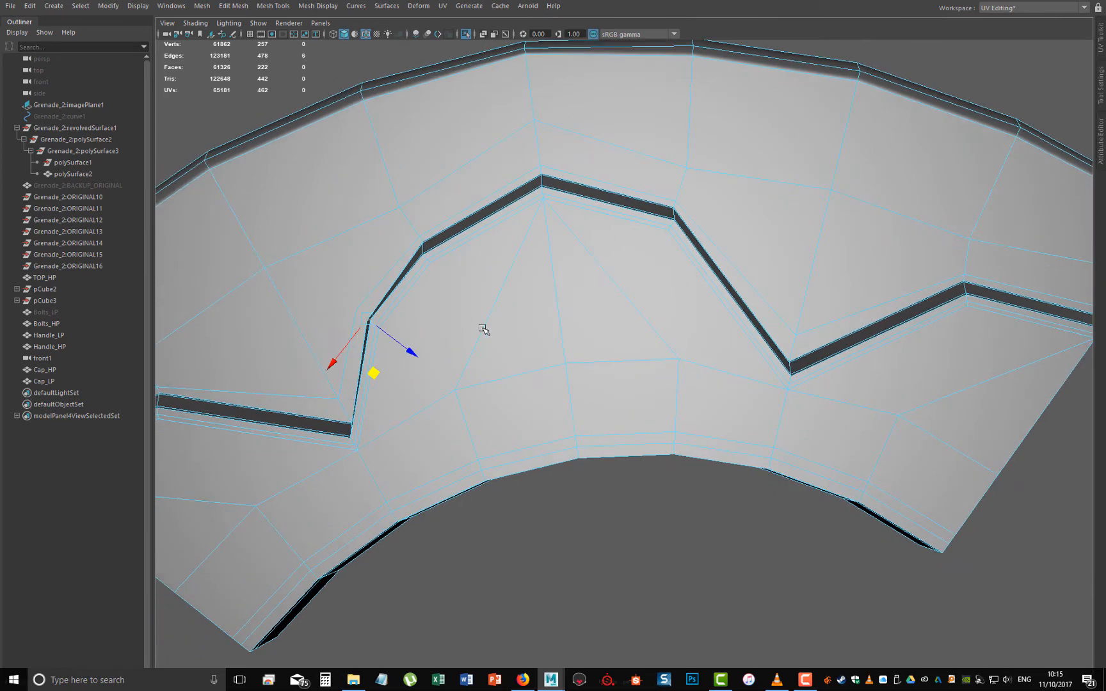
pyautogui.hotkey('ctrl', 'z')
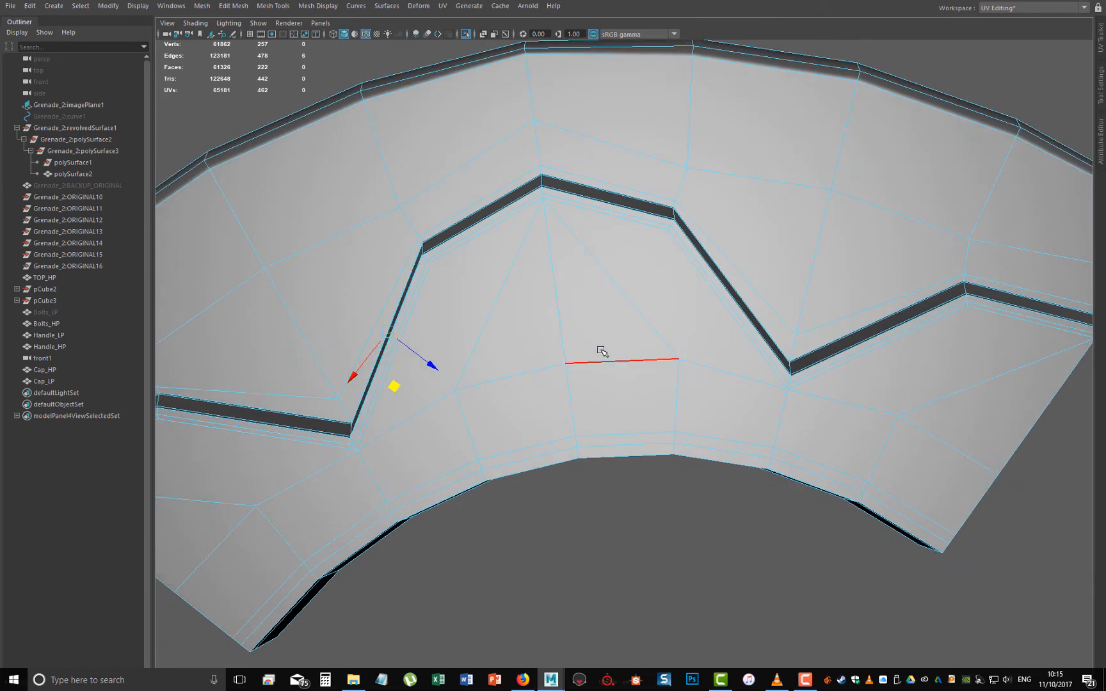
# - Select the short cut edges across the slanted side of the rosette groove and delete them
pyautogui.keyDown('alt'); pyautogui.moveTo(602, 351); pyautogui.dragTo(481, 338); pyautogui.keyUp('alt')
pyautogui.keyDown('alt'); pyautogui.moveTo(482, 338); pyautogui.dragTo(617, 440, button='right'); pyautogui.keyUp('alt')
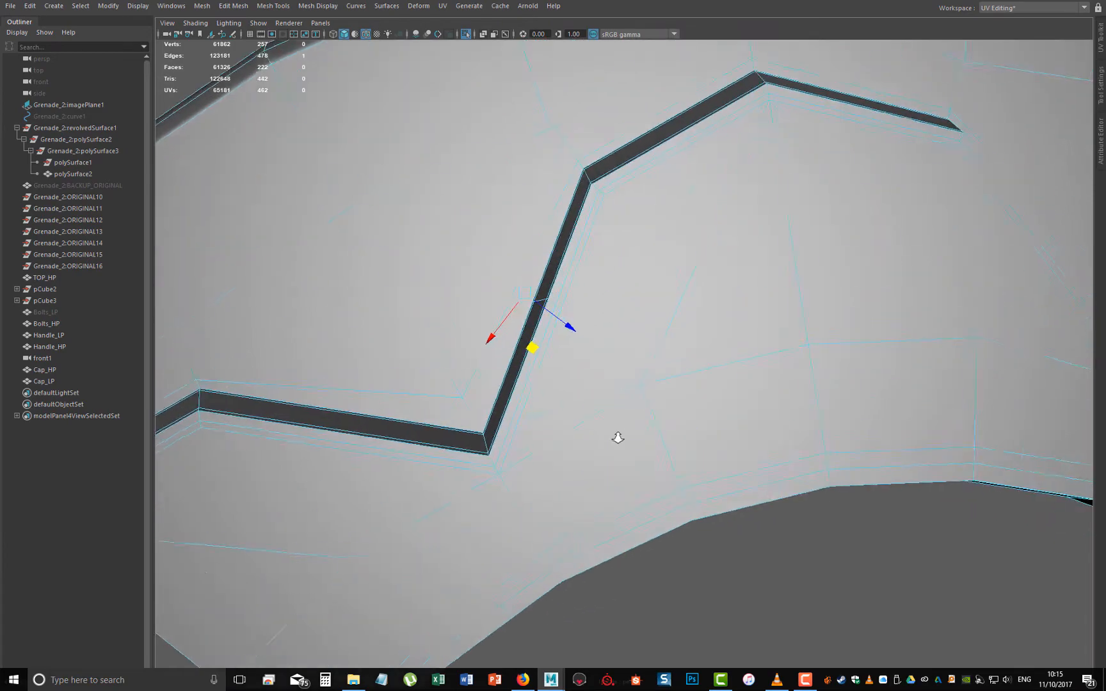
pyautogui.moveTo(617, 439)
pyautogui.keyDown('alt'); pyautogui.mouseDown()
pyautogui.moveTo(617, 427)
pyautogui.moveTo(593, 437)
pyautogui.moveTo(603, 451)
pyautogui.mouseUp(); pyautogui.keyUp('alt')
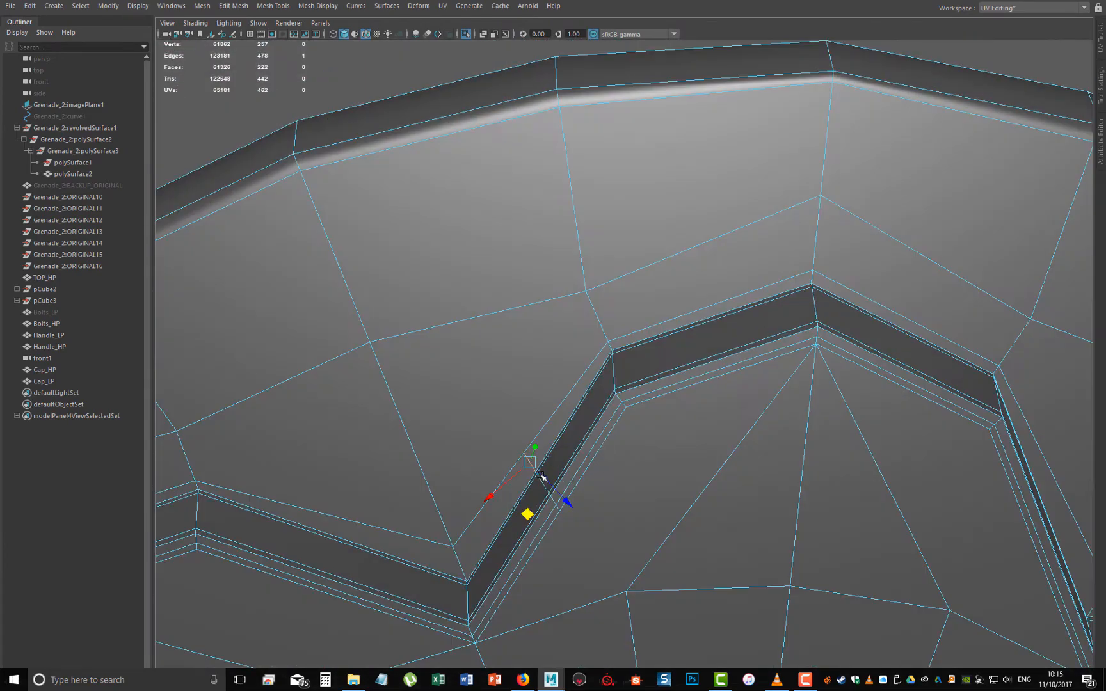
pyautogui.keyDown('alt'); pyautogui.moveTo(541, 476); pyautogui.dragTo(592, 416, button='middle'); pyautogui.keyUp('alt')
pyautogui.click(633, 445)
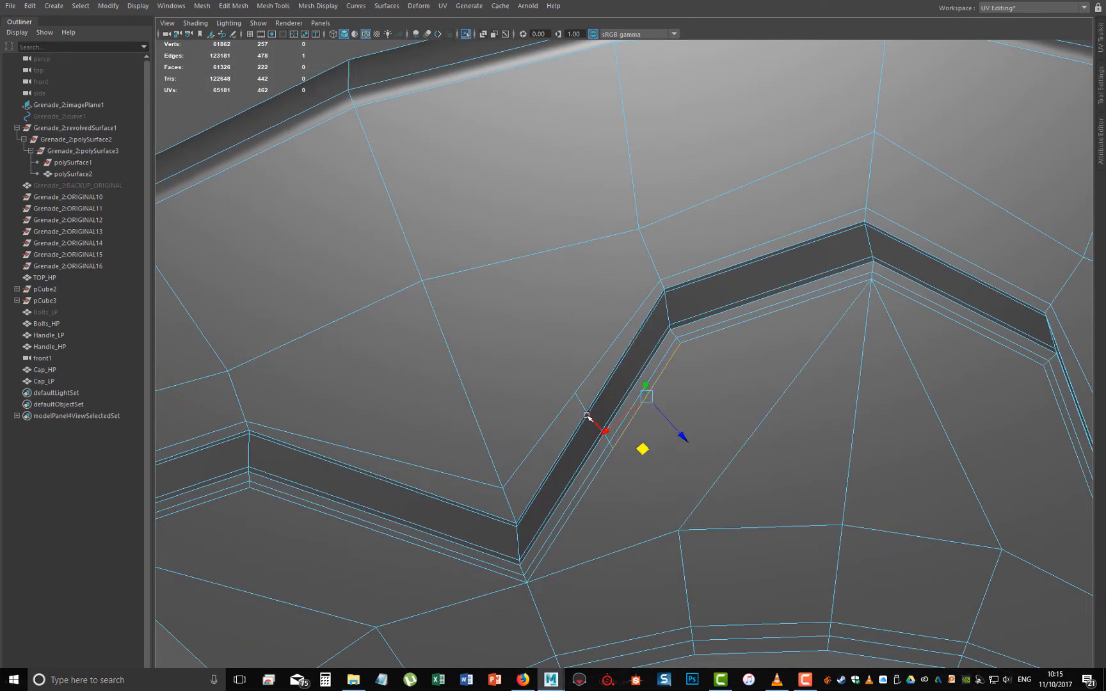
pyautogui.doubleClick(581, 406)
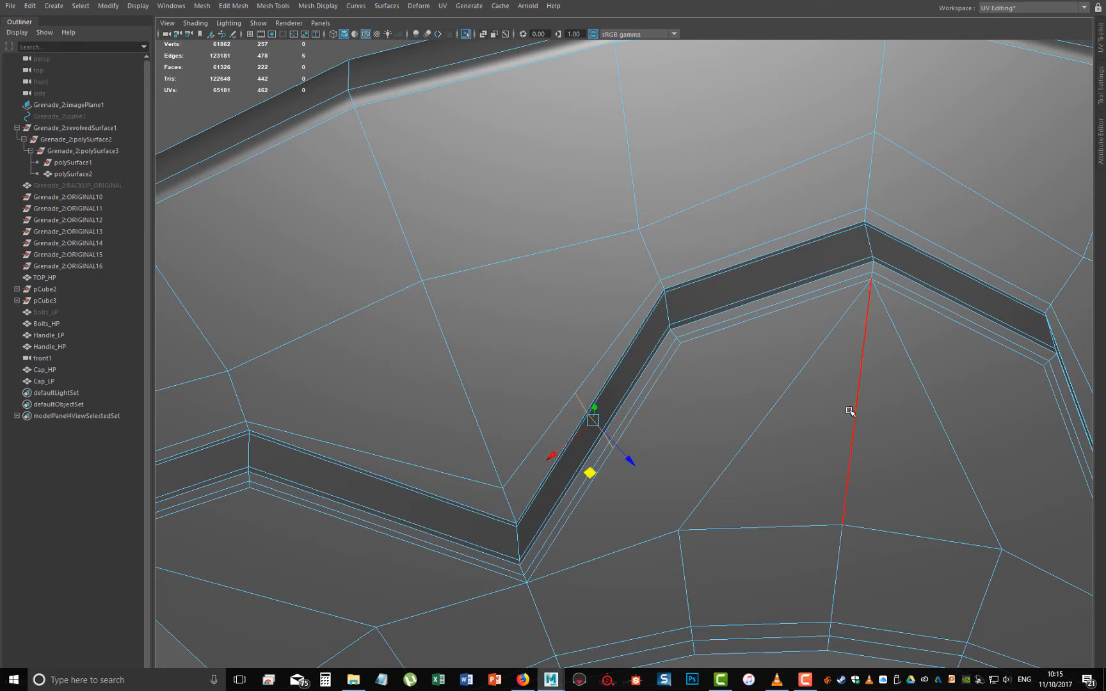
pyautogui.press('Delete')
# - Insert edge loops with Multi-Cut across the middle of both slanted groove sides flanking the central rosette lobe
pyautogui.keyDown('shift'); pyautogui.moveTo(679, 374); pyautogui.dragTo(592, 408, button='right'); pyautogui.keyUp('shift')
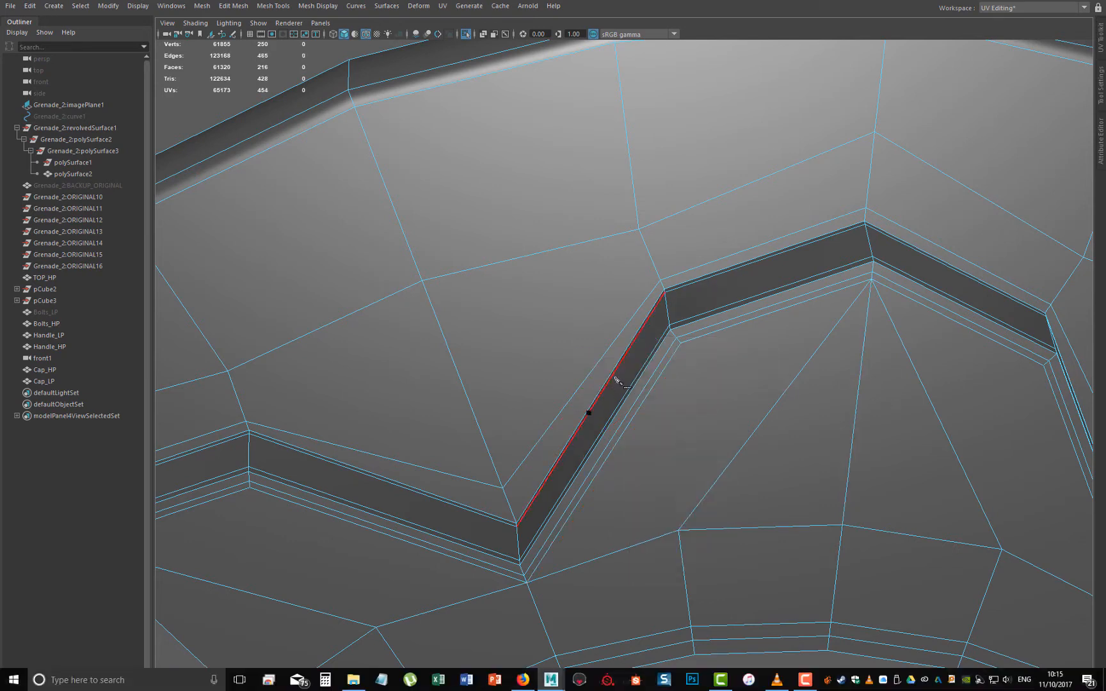
pyautogui.keyDown('ctrl'); pyautogui.click(587, 431); pyautogui.keyUp('ctrl')
pyautogui.keyDown('alt'); pyautogui.moveTo(815, 524); pyautogui.dragTo(762, 448); pyautogui.keyUp('alt')
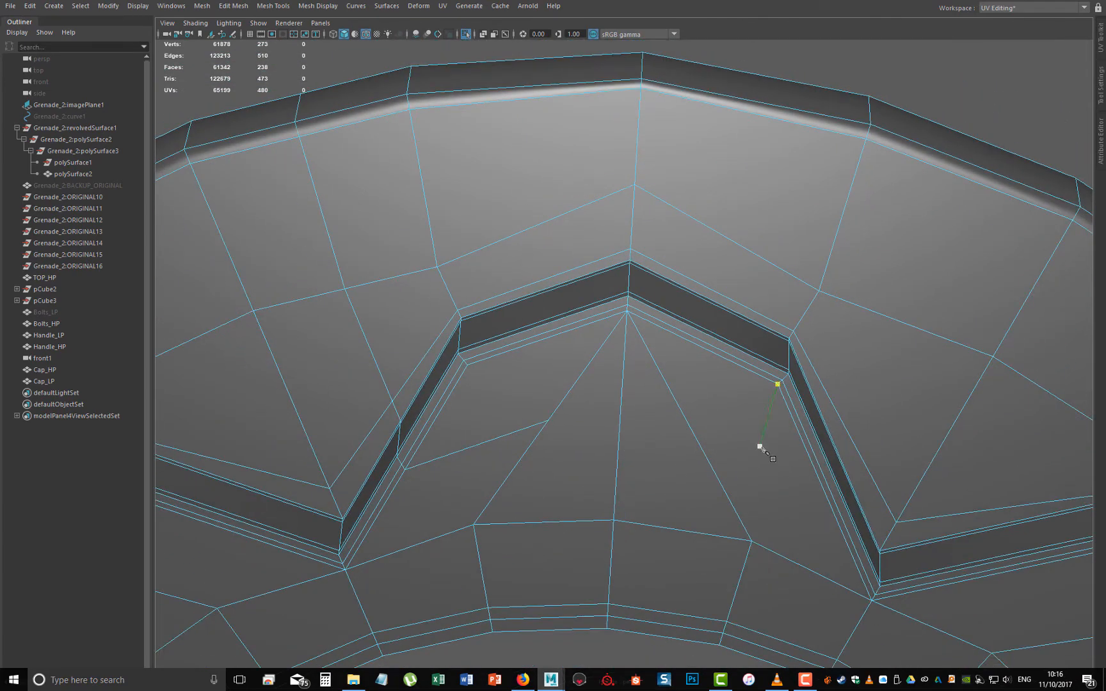
pyautogui.keyDown('ctrl'); pyautogui.click(828, 490); pyautogui.keyUp('ctrl')
pyautogui.keyDown('alt'); pyautogui.moveTo(681, 455); pyautogui.dragTo(616, 383); pyautogui.keyUp('alt')
pyautogui.keyDown('alt'); pyautogui.moveTo(456, 310); pyautogui.dragTo(509, 350, button='middle'); pyautogui.keyUp('alt')
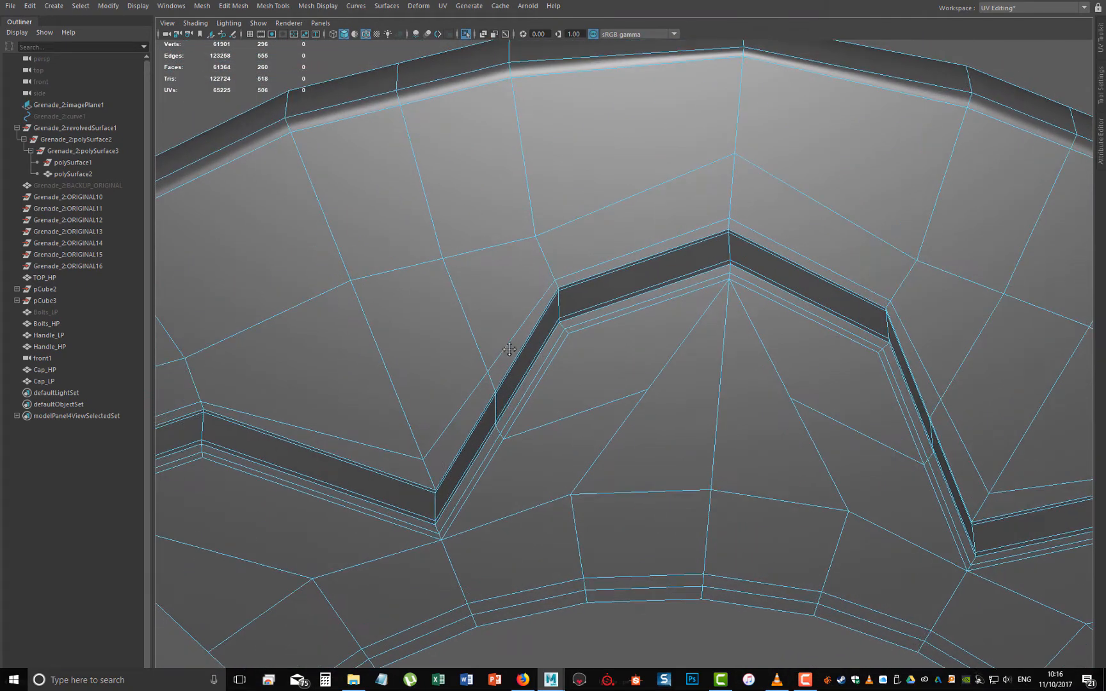
# - Select both new edge loops running across the slanted groove sides of the central rosette lobe
pyautogui.keyDown('alt'); pyautogui.moveTo(501, 256); pyautogui.dragTo(545, 316, button='middle'); pyautogui.keyUp('alt')
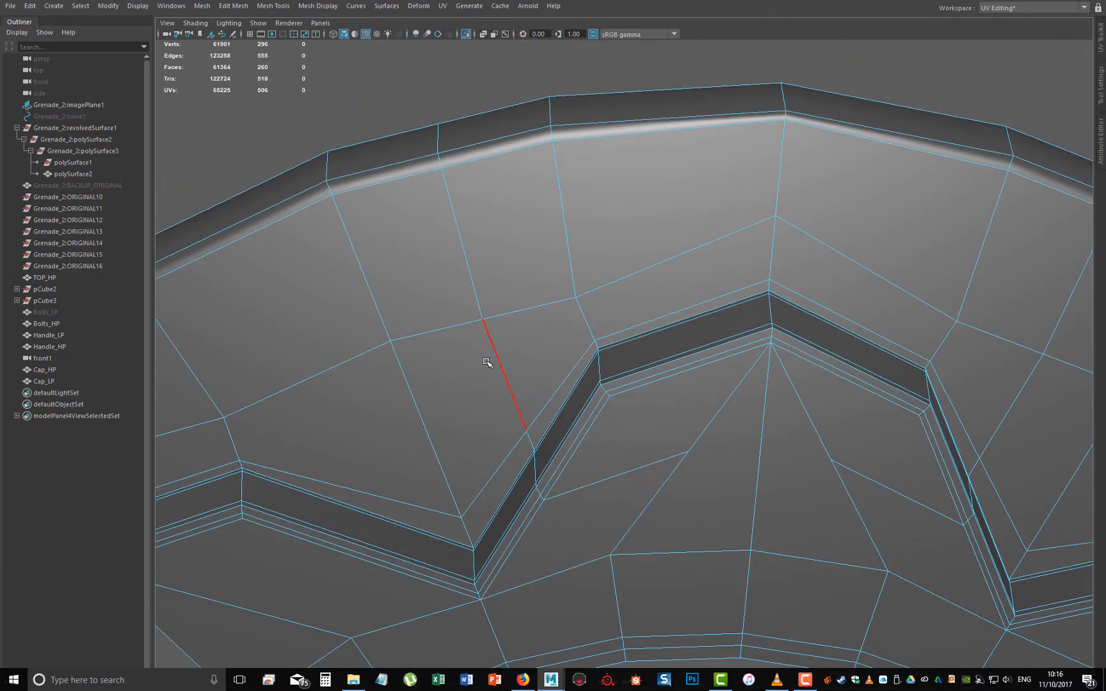
pyautogui.doubleClick(503, 370)
pyautogui.keyDown('alt'); pyautogui.moveTo(792, 457); pyautogui.dragTo(598, 457, button='middle'); pyautogui.keyUp('alt')
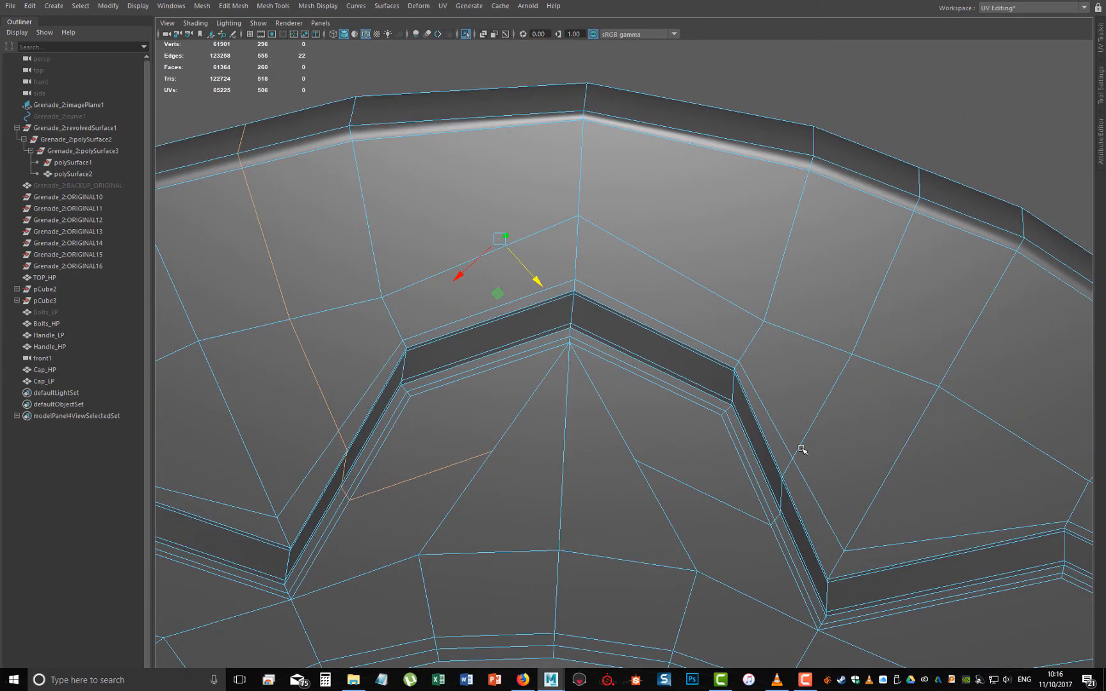
pyautogui.keyDown('shift'); pyautogui.doubleClick(822, 415); pyautogui.keyUp('shift')
pyautogui.keyDown('alt'); pyautogui.moveTo(822, 415); pyautogui.dragTo(854, 452, button='middle'); pyautogui.keyUp('alt')
pyautogui.scroll(-2, 790, 331)
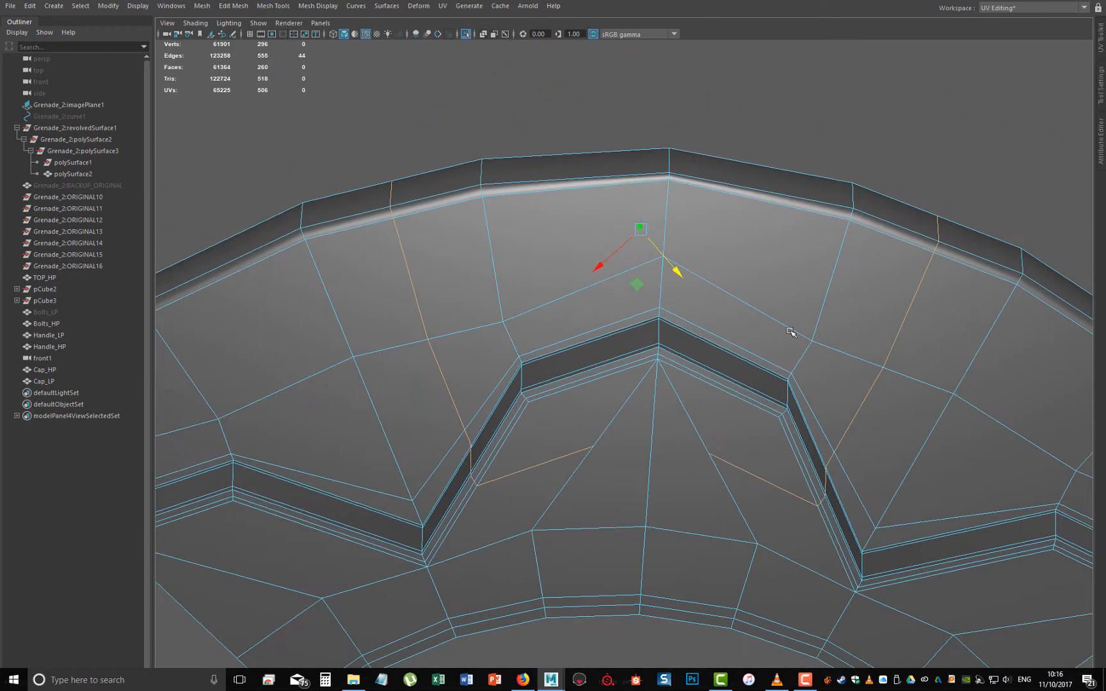
pyautogui.keyDown('ctrl'); pyautogui.moveTo(310, 86); pyautogui.dragTo(468, 377); pyautogui.keyUp('ctrl')
pyautogui.keyDown('ctrl'); pyautogui.moveTo(1013, 134); pyautogui.dragTo(850, 439); pyautogui.keyUp('ctrl')
pyautogui.hotkey('ctrl', 'z')
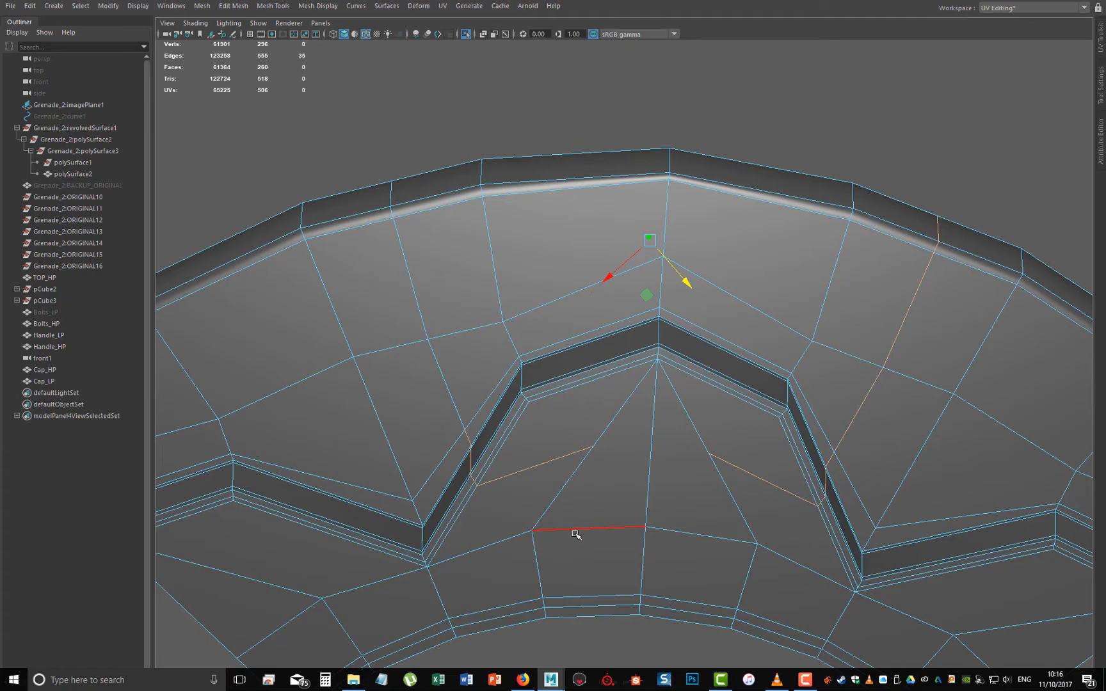
pyautogui.hotkey('ctrl', 'z')
# - Deselect the loop segments on the underside rosette and delete the remaining selected edges over the rim and head body
pyautogui.keyDown('alt'); pyautogui.moveTo(613, 585); pyautogui.dragTo(696, 607); pyautogui.keyUp('alt')
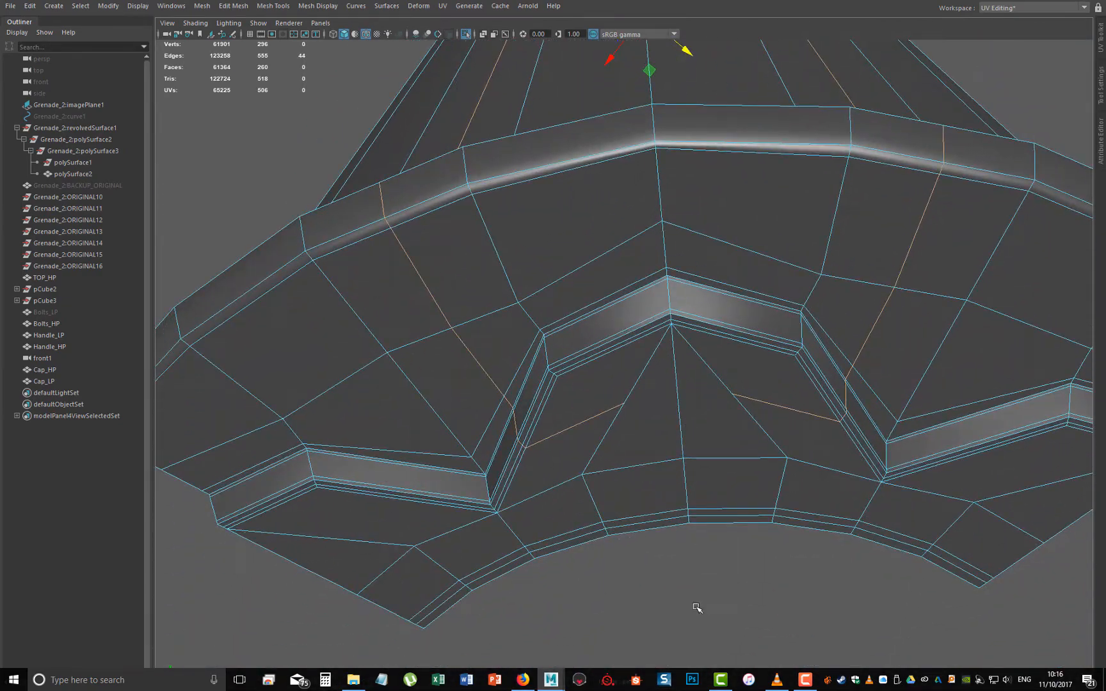
pyautogui.moveTo(626, 539); pyautogui.dragTo(487, 351)
pyautogui.keyDown('ctrl'); pyautogui.moveTo(672, 335); pyautogui.dragTo(922, 554); pyautogui.keyUp('ctrl')
pyautogui.moveTo(835, 553)
pyautogui.keyDown('alt'); pyautogui.mouseDown()
pyautogui.moveTo(908, 454)
pyautogui.moveTo(783, 410)
pyautogui.moveTo(745, 289)
pyautogui.moveTo(770, 319)
pyautogui.moveTo(773, 282)
pyautogui.moveTo(558, 319)
pyautogui.moveTo(578, 407)
pyautogui.moveTo(573, 349)
pyautogui.mouseUp(); pyautogui.keyUp('alt')
pyautogui.hotkey('ctrl', 'Delete')
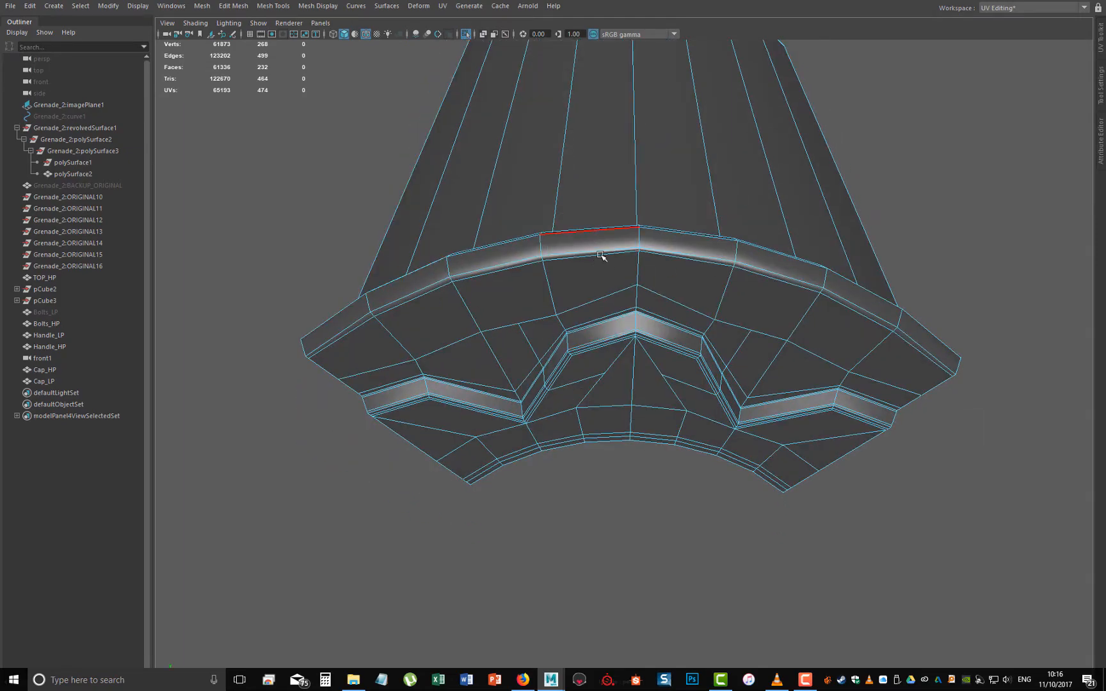
# - In an orthographic wireframe view, move the mid-side groove vertices on both slanted sides of the central lobe outward to round it
pyautogui.keyDown('alt'); pyautogui.moveTo(601, 255); pyautogui.dragTo(565, 271); pyautogui.keyUp('alt')
pyautogui.moveTo(563, 271); pyautogui.dragTo(508, 255, button='right')
pyautogui.press('space')
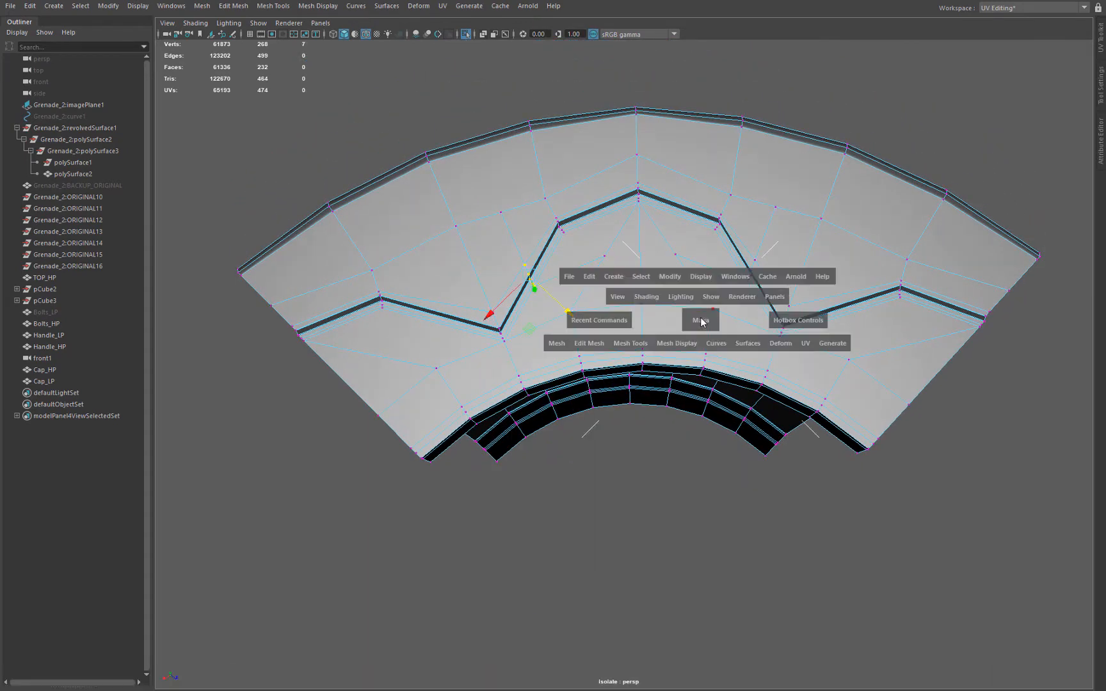
pyautogui.moveTo(700, 318); pyautogui.dragTo(647, 319)
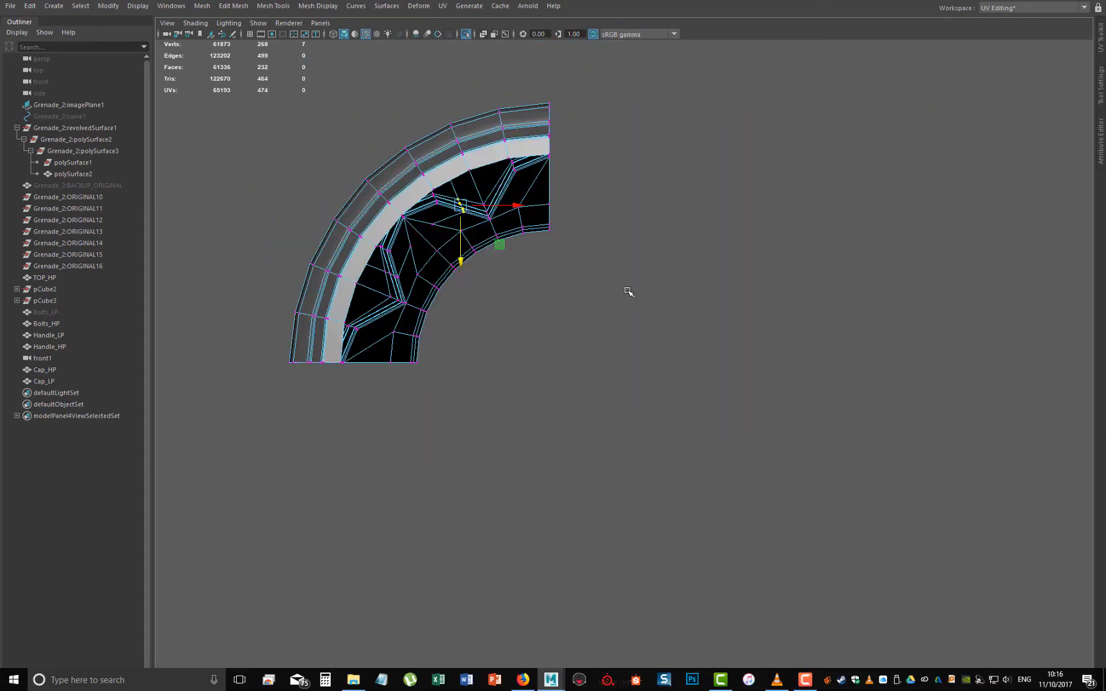
pyautogui.press('4')
pyautogui.keyDown('alt'); pyautogui.moveTo(628, 292); pyautogui.dragTo(737, 506, button='right'); pyautogui.keyUp('alt')
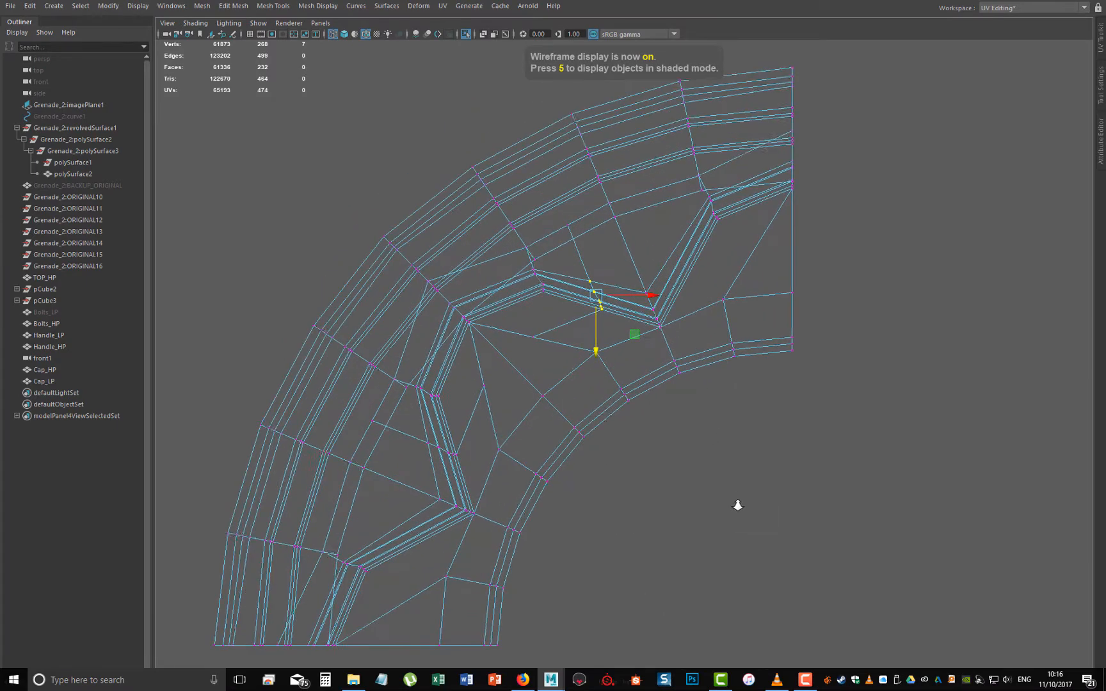
pyautogui.scroll(2, 538, 461)
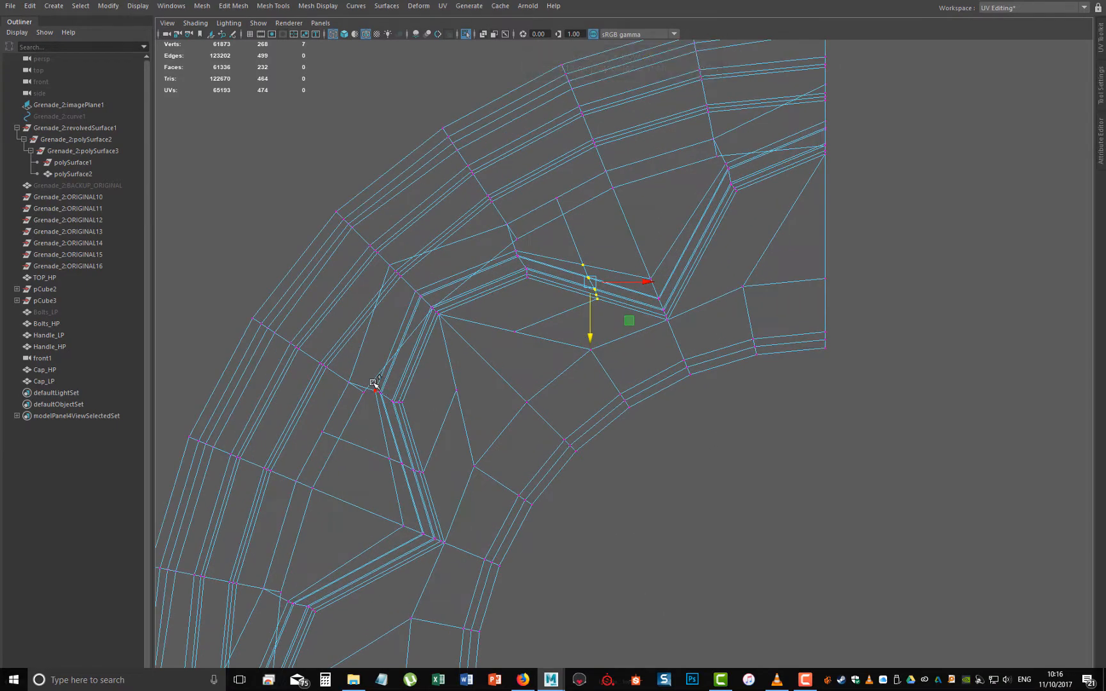
pyautogui.scroll(2, 581, 315)
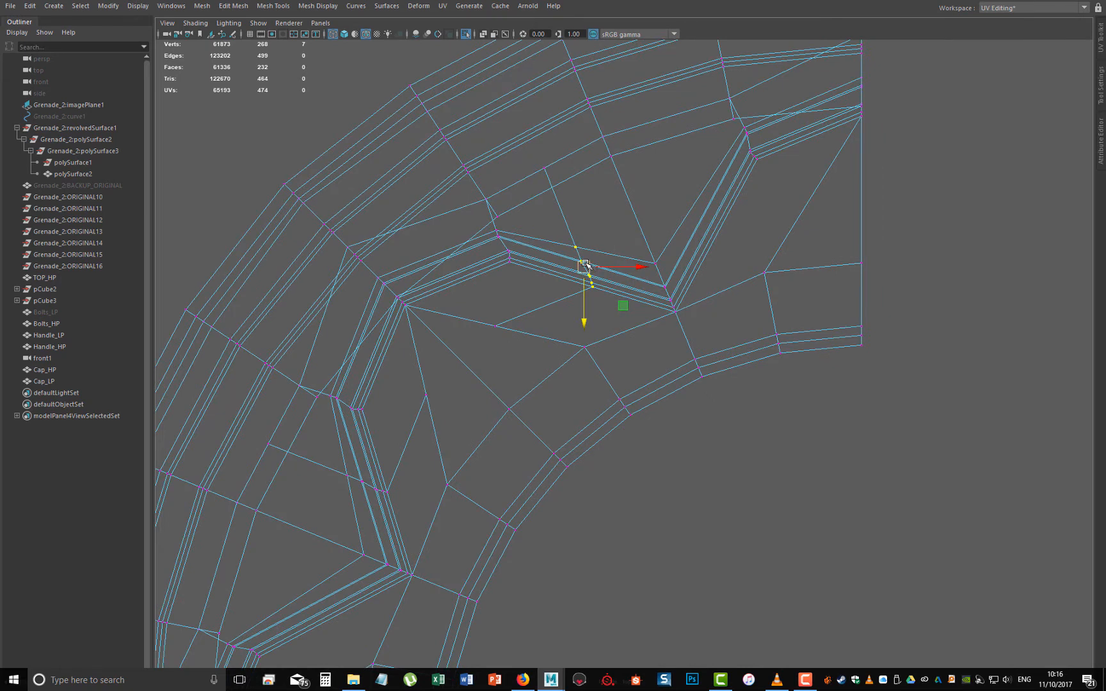
pyautogui.moveTo(586, 263); pyautogui.dragTo(586, 248)
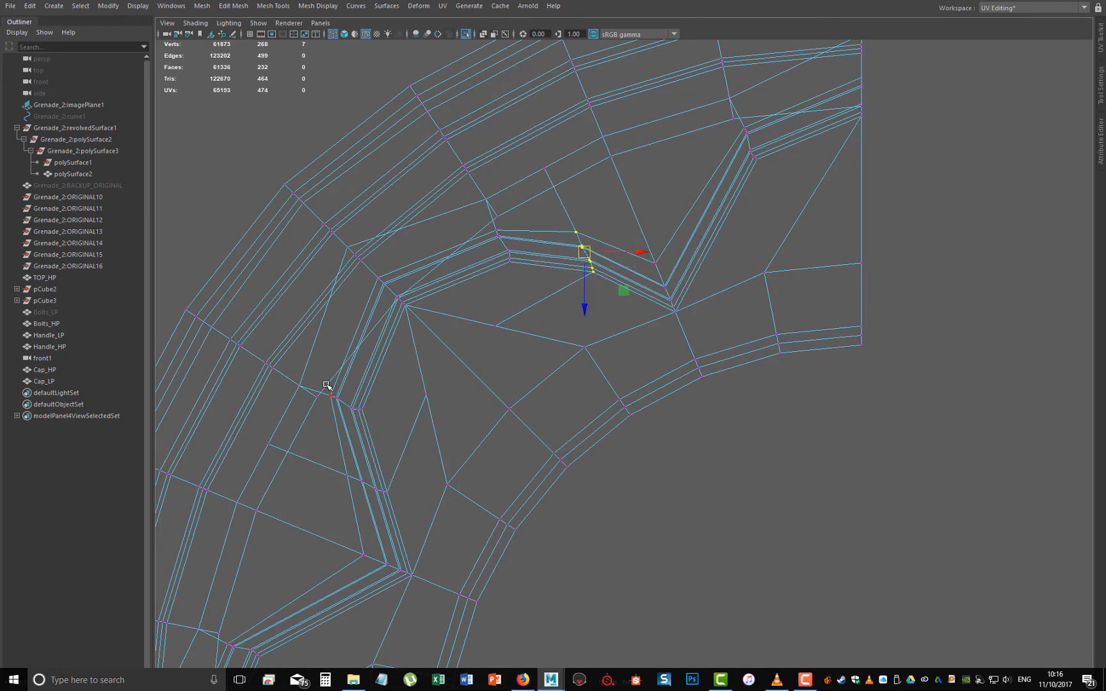
pyautogui.moveTo(385, 426); pyautogui.dragTo(385, 427)
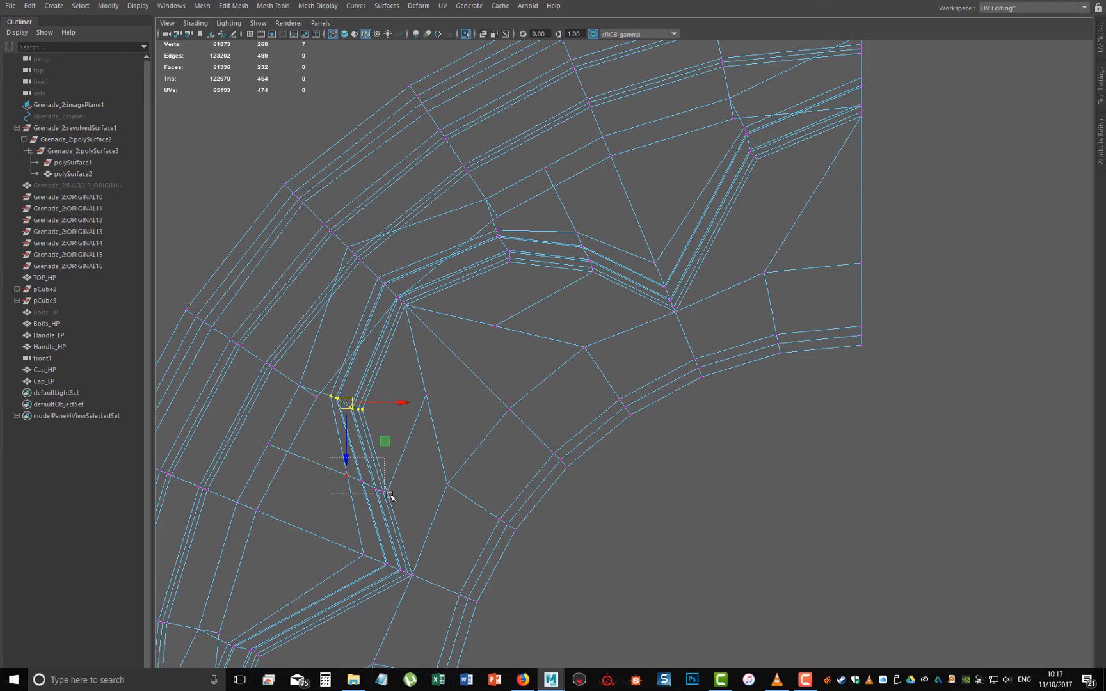
pyautogui.moveTo(389, 496); pyautogui.dragTo(390, 495)
pyautogui.moveTo(410, 526); pyautogui.dragTo(397, 525, button='middle')
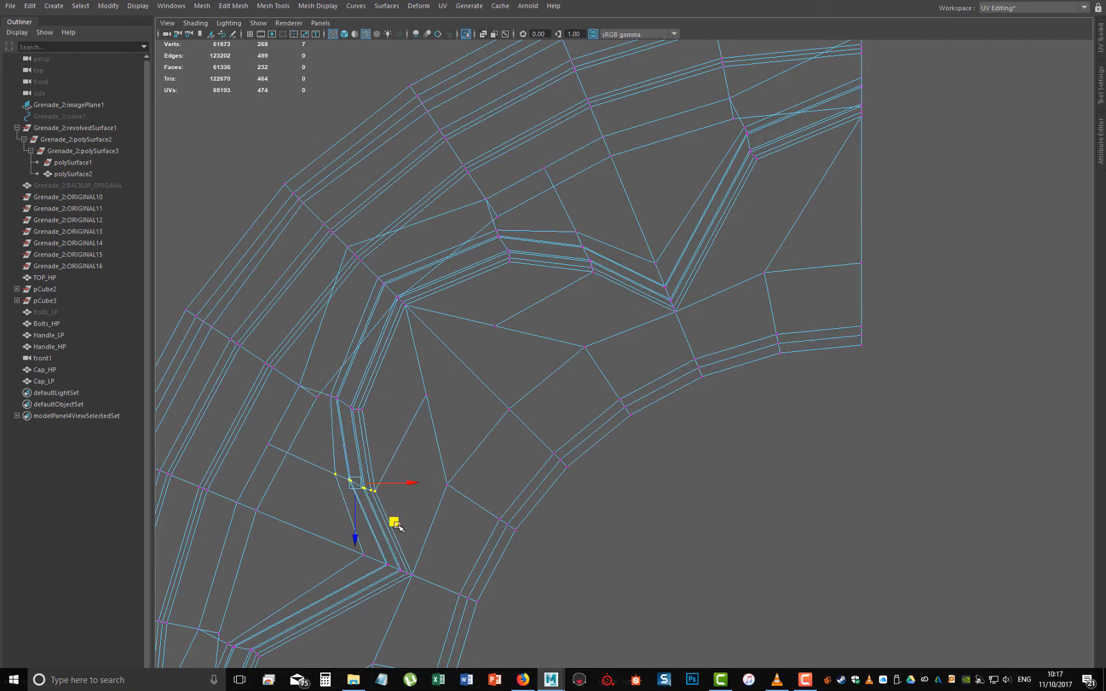
# - Return to the perspective view and insert a Multi-Cut edge loop across the slanted groove side of one outer lobe
pyautogui.press('space')
pyautogui.click(563, 262)
pyautogui.keyDown('alt'); pyautogui.moveTo(639, 330); pyautogui.dragTo(633, 298); pyautogui.keyUp('alt')
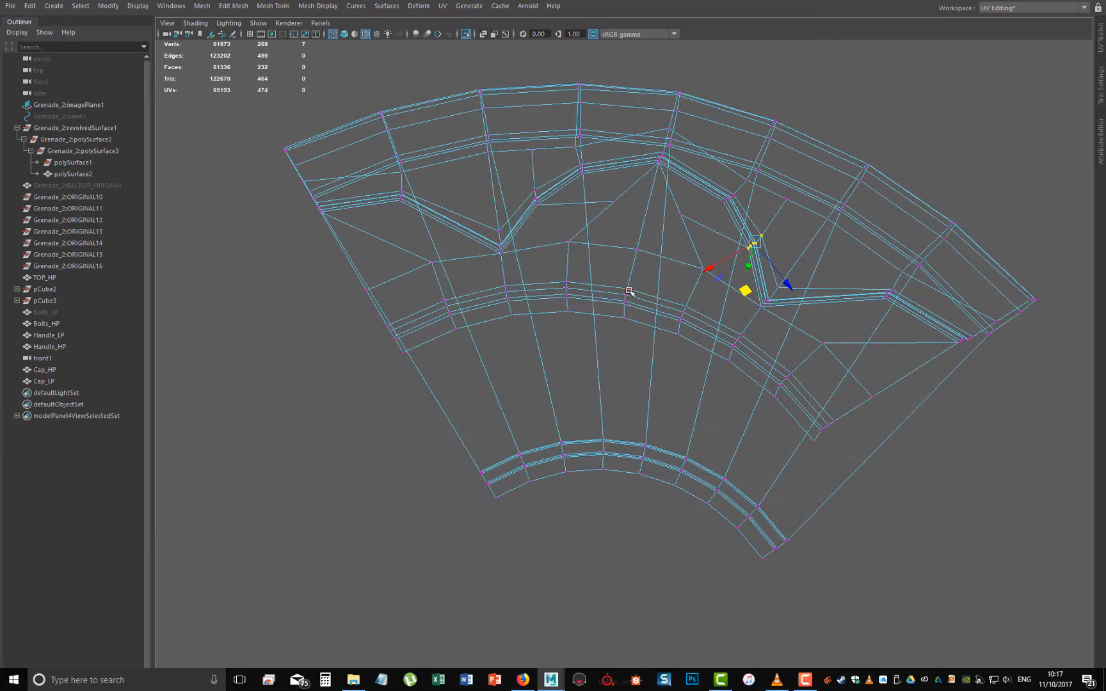
pyautogui.keyDown('alt'); pyautogui.moveTo(453, 279); pyautogui.dragTo(468, 257); pyautogui.keyUp('alt')
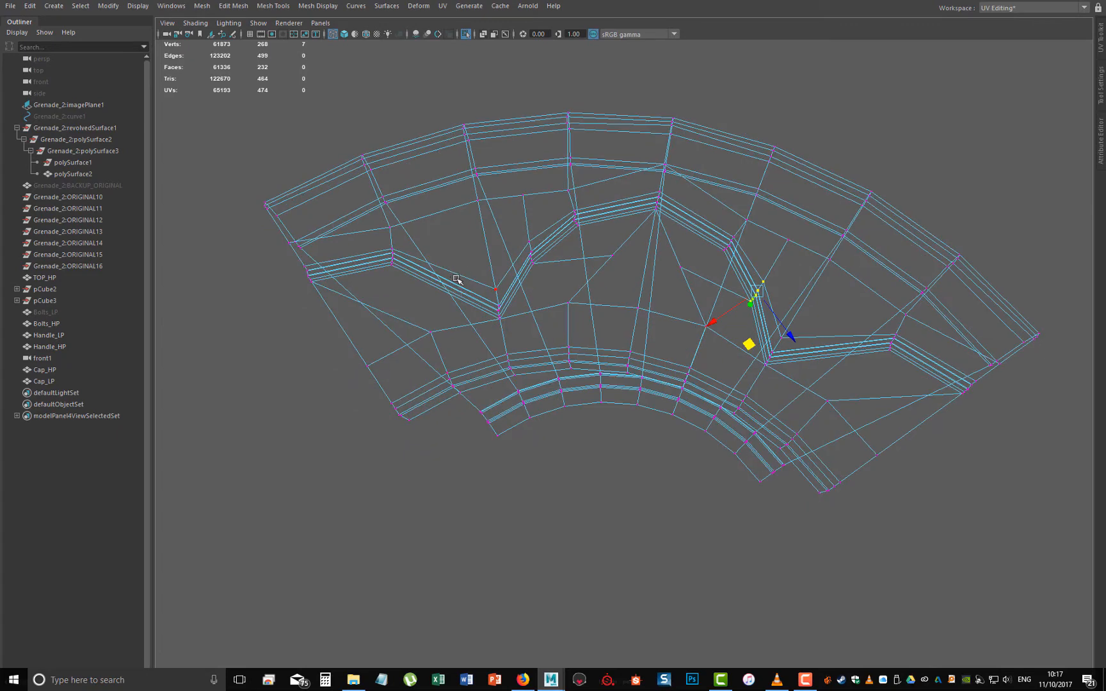
pyautogui.keyDown('alt'); pyautogui.moveTo(592, 278); pyautogui.dragTo(718, 321); pyautogui.keyUp('alt')
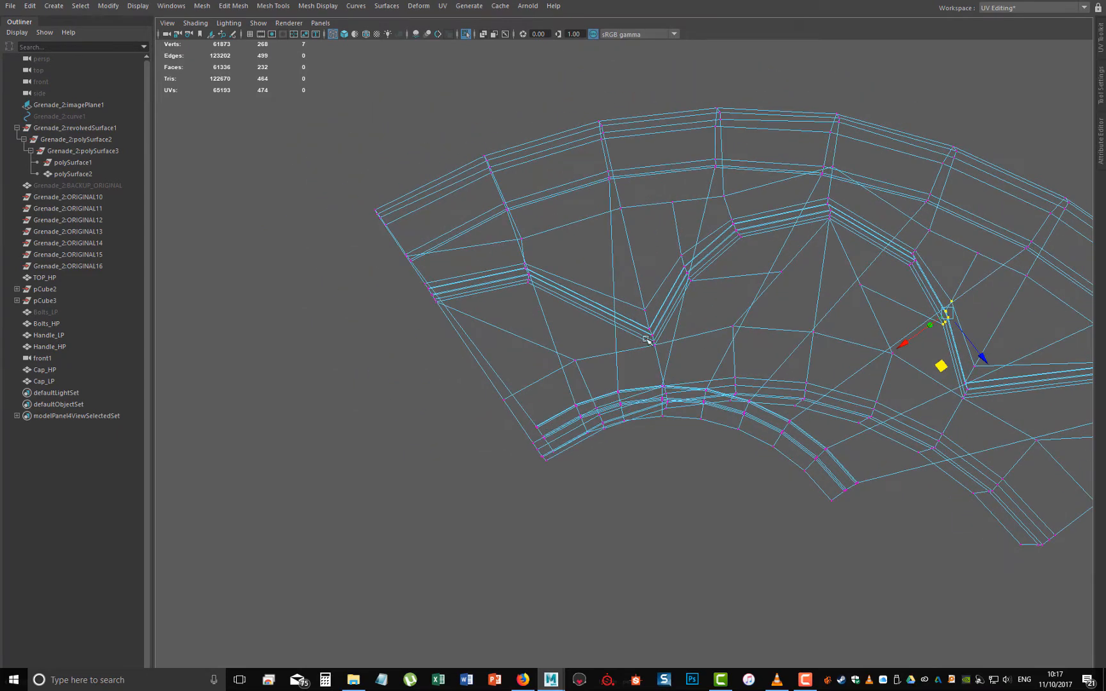
pyautogui.keyDown('alt'); pyautogui.moveTo(649, 341); pyautogui.dragTo(681, 274); pyautogui.keyUp('alt')
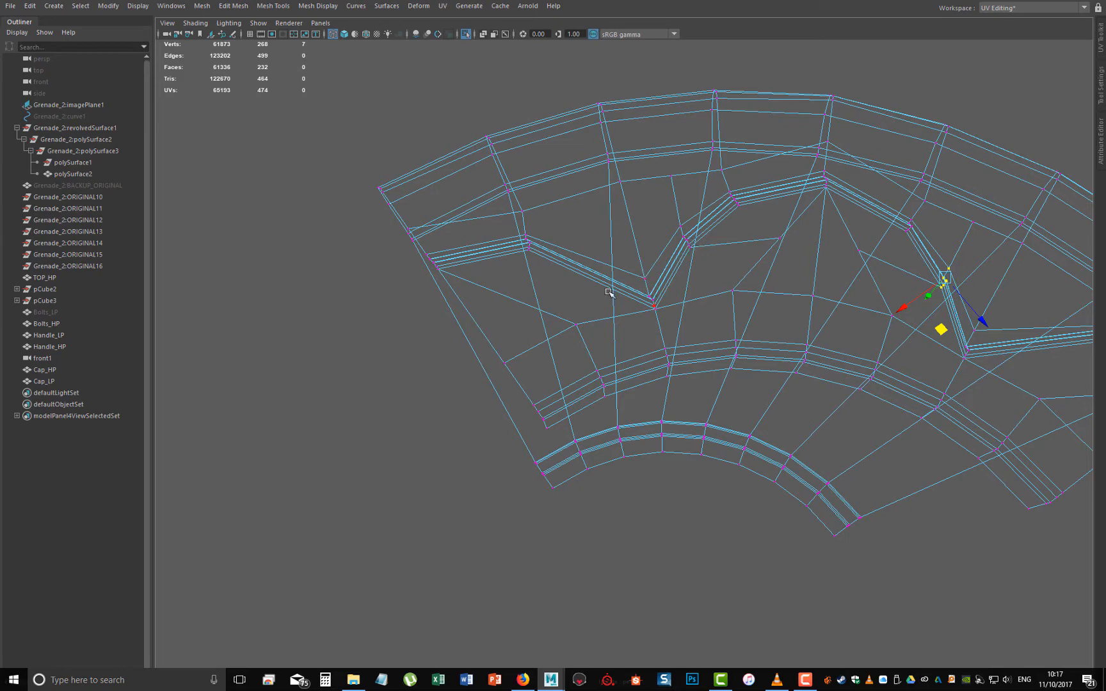
pyautogui.moveTo(561, 264)
pyautogui.keyDown('alt'); pyautogui.mouseDown()
pyautogui.moveTo(575, 259)
pyautogui.moveTo(554, 272)
pyautogui.mouseUp(); pyautogui.keyUp('alt')
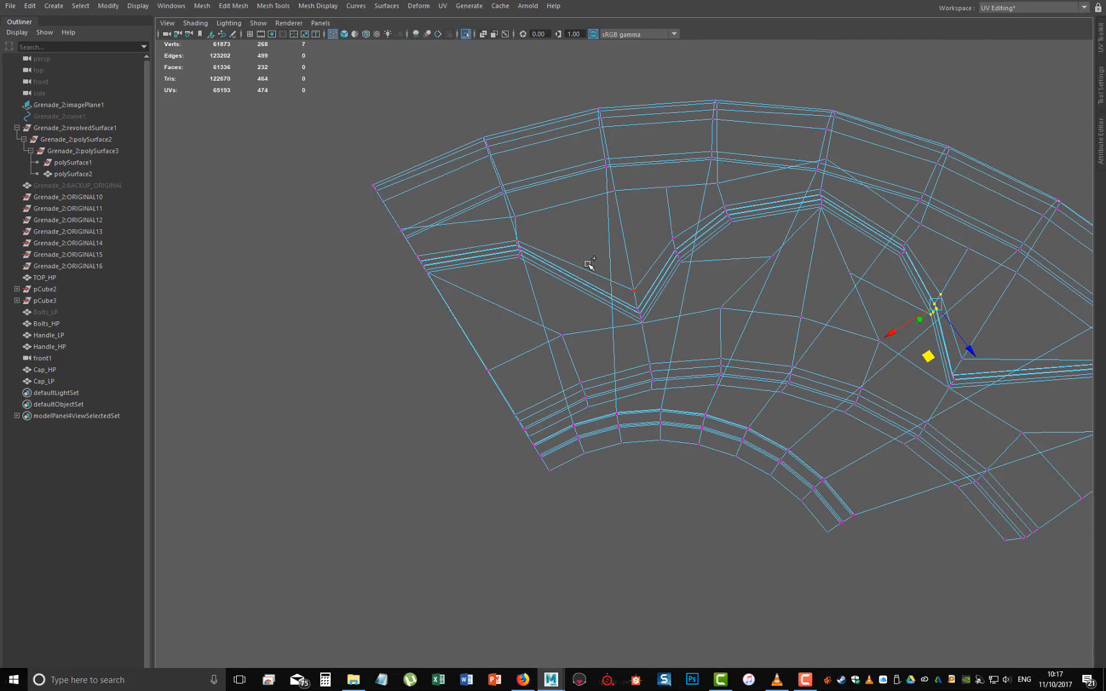
pyautogui.keyDown('shift'); pyautogui.moveTo(589, 265); pyautogui.dragTo(522, 267, button='right'); pyautogui.keyUp('shift')
pyautogui.moveTo(594, 286); pyautogui.dragTo(575, 217)
pyautogui.moveTo(575, 217); pyautogui.dragTo(571, 184, button='right')
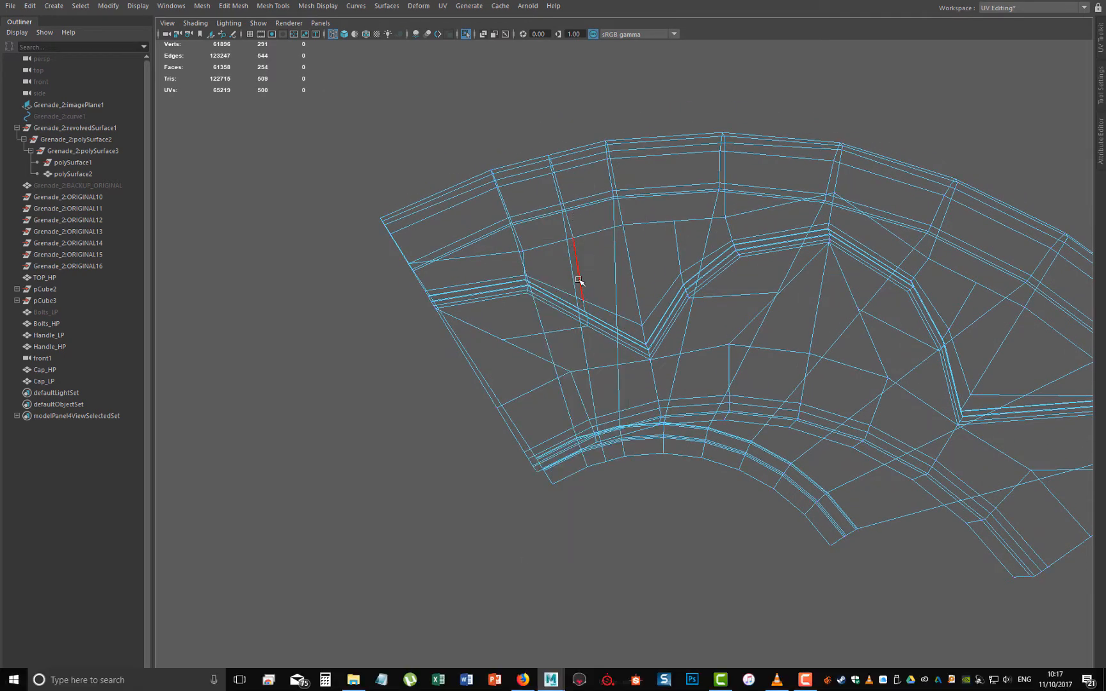
# - Select that new edge loop, keep its segments on the rosette out of the selection, and delete the rest
pyautogui.doubleClick(578, 280)
pyautogui.keyDown('alt'); pyautogui.moveTo(610, 250); pyautogui.dragTo(621, 282); pyautogui.keyUp('alt')
pyautogui.keyDown('ctrl'); pyautogui.moveTo(711, 637); pyautogui.dragTo(526, 420); pyautogui.keyUp('ctrl')
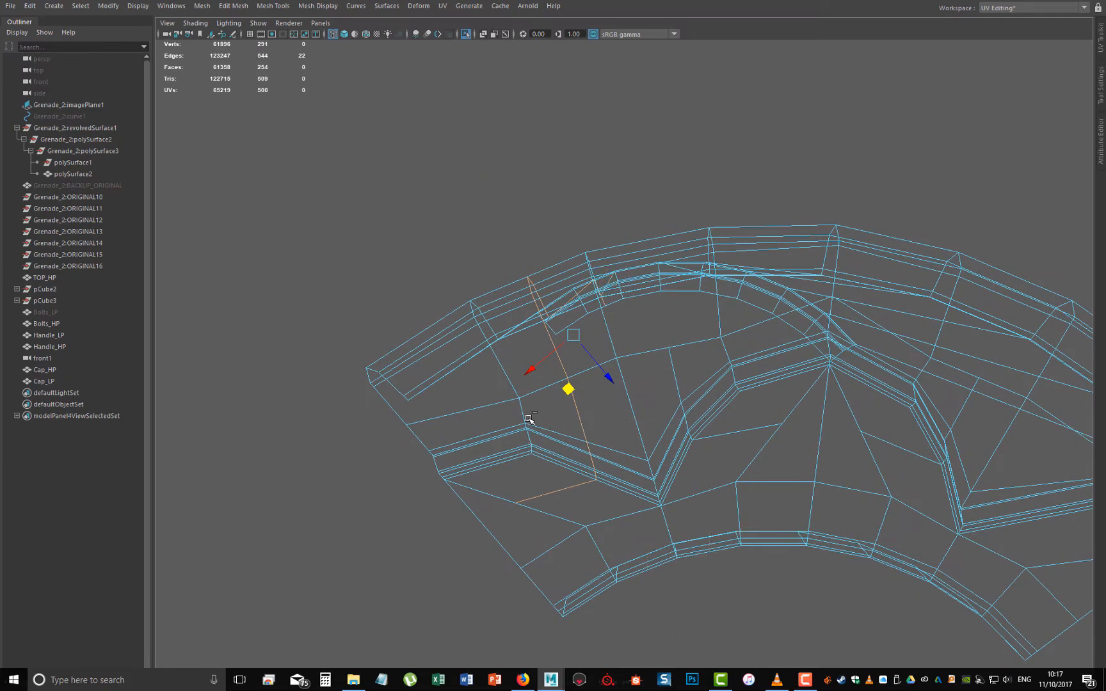
pyautogui.keyDown('alt'); pyautogui.moveTo(617, 440); pyautogui.dragTo(475, 380); pyautogui.keyUp('alt')
pyautogui.press('Delete')
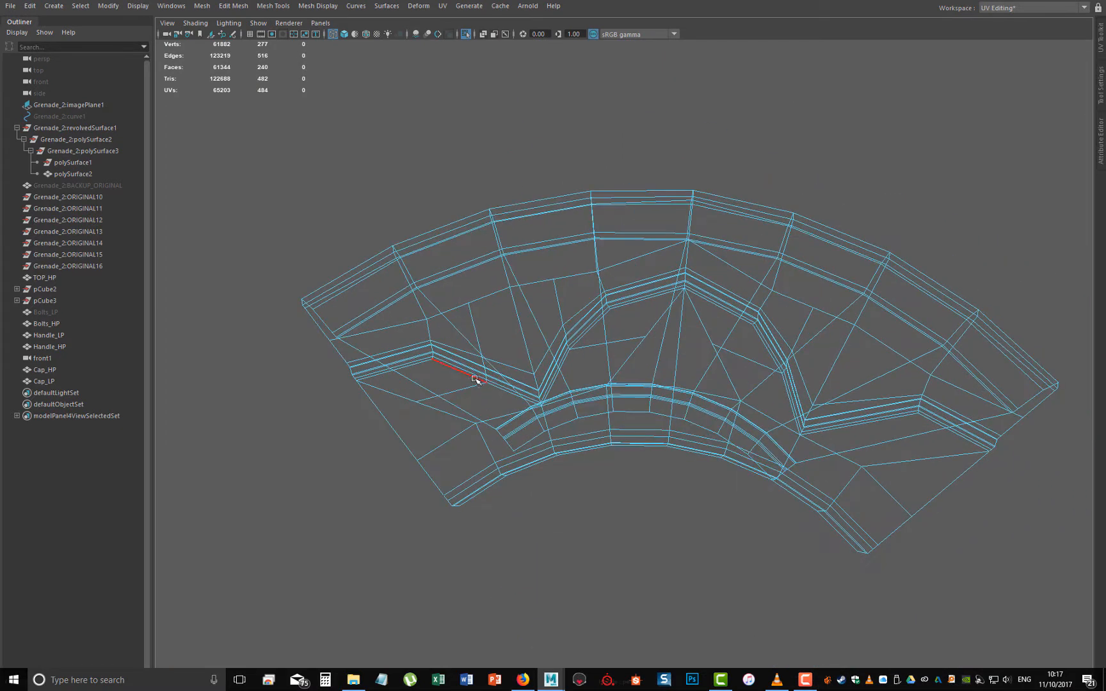
# - Insert a matching Multi-Cut edge loop across the opposite outer lobe's slanted groove side and delete its segments beyond the rosette
pyautogui.keyDown('alt'); pyautogui.moveTo(750, 388); pyautogui.dragTo(506, 387); pyautogui.keyUp('alt')
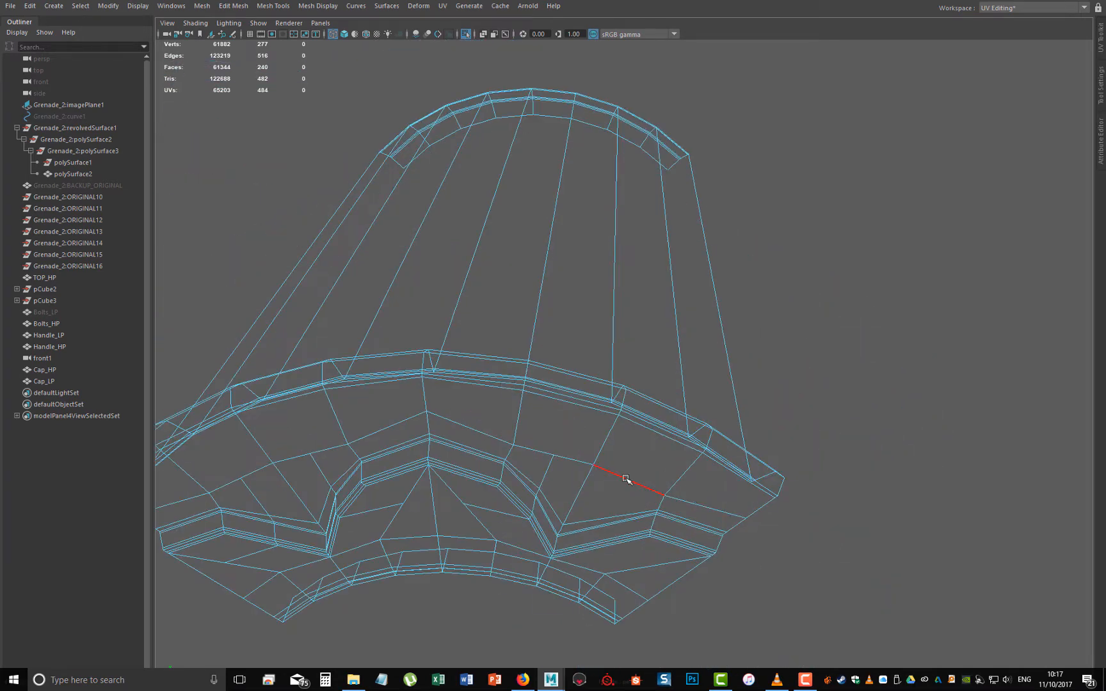
pyautogui.keyDown('shift'); pyautogui.moveTo(626, 479); pyautogui.dragTo(567, 479, button='right'); pyautogui.keyUp('shift')
pyautogui.keyDown('ctrl'); pyautogui.click(604, 533); pyautogui.keyUp('ctrl')
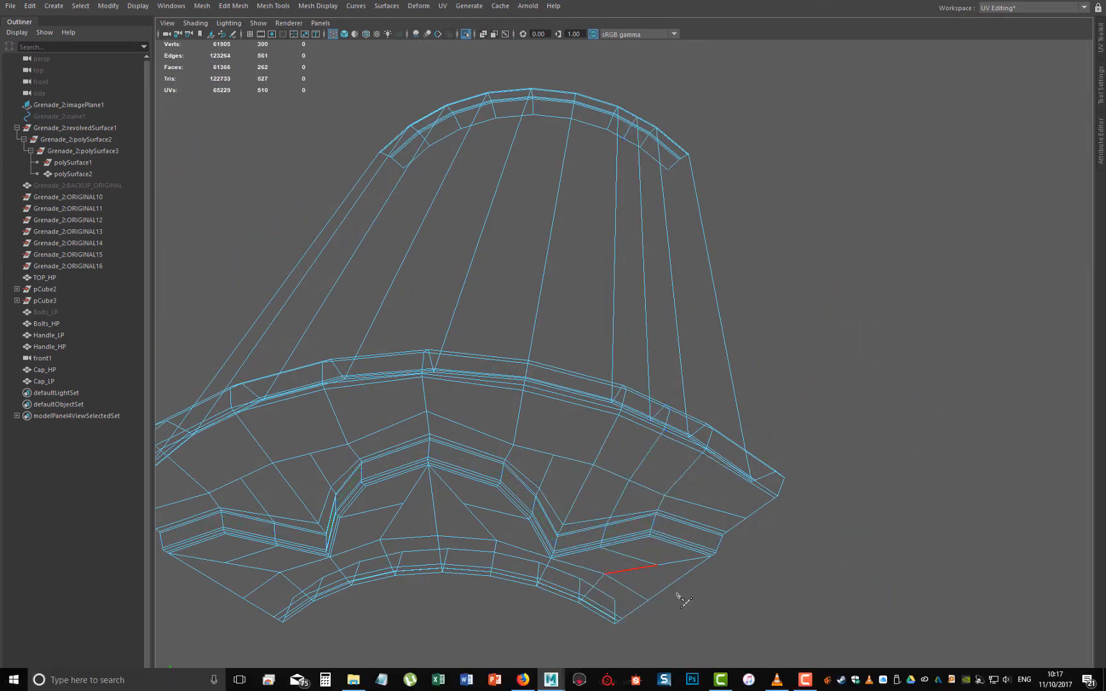
pyautogui.doubleClick(651, 354)
pyautogui.keyDown('ctrl'); pyautogui.moveTo(682, 587); pyautogui.dragTo(568, 513); pyautogui.keyUp('ctrl')
pyautogui.press('Delete')
# - In the orthographic wireframe view, move the mid-side groove vertices of both outer lobes outward to round their slanted sides
pyautogui.keyDown('alt'); pyautogui.moveTo(694, 503); pyautogui.dragTo(605, 449); pyautogui.keyUp('alt')
pyautogui.moveTo(640, 364); pyautogui.dragTo(601, 366, button='right')
pyautogui.moveTo(629, 516); pyautogui.dragTo(631, 517)
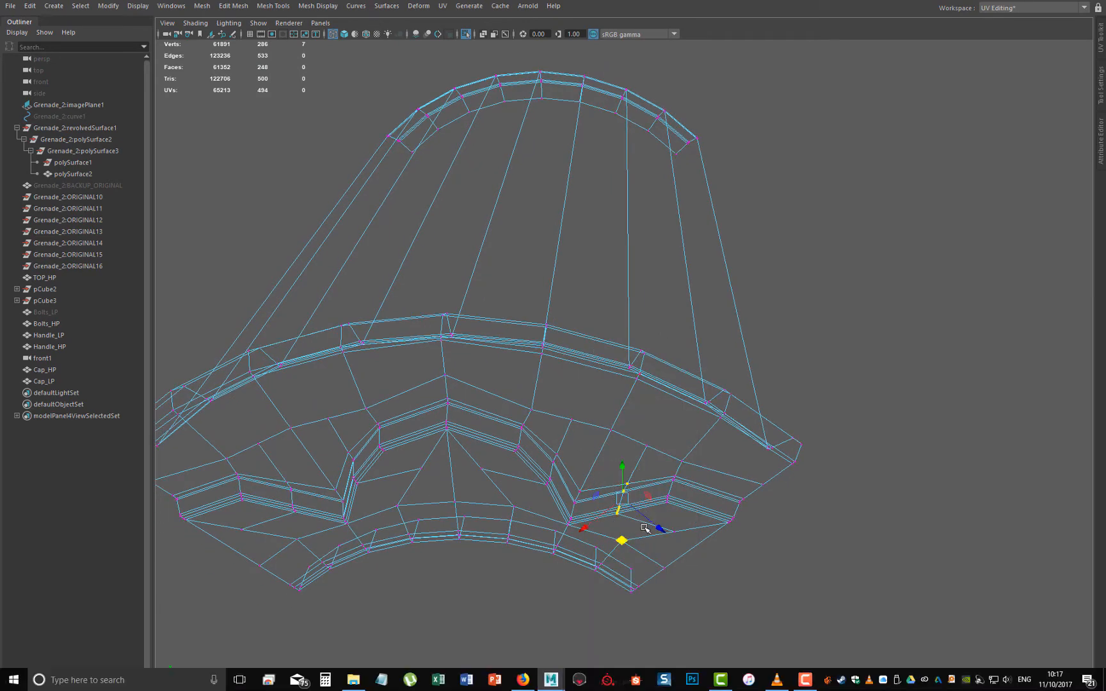
pyautogui.press('space')
pyautogui.scroll(5, 601, 510)
pyautogui.keyDown('alt'); pyautogui.moveTo(639, 325); pyautogui.dragTo(762, 168, button='middle'); pyautogui.keyUp('alt')
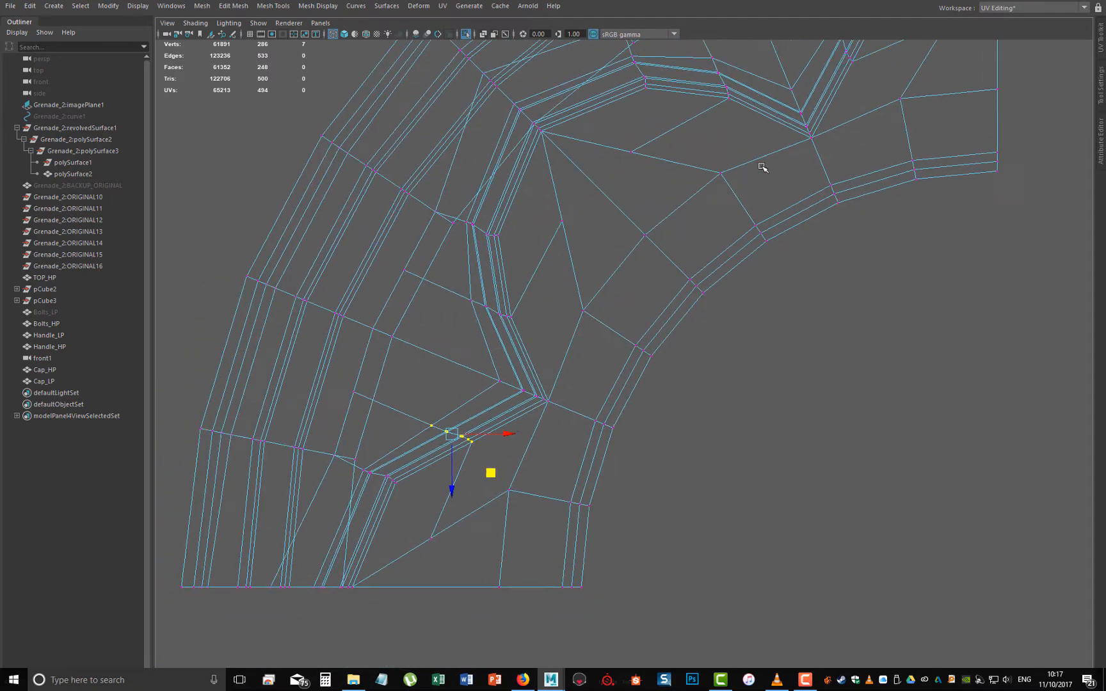
pyautogui.scroll(1, 432, 416)
pyautogui.moveTo(436, 441); pyautogui.dragTo(426, 433)
pyautogui.keyDown('alt'); pyautogui.moveTo(603, 363); pyautogui.dragTo(520, 557, button='middle'); pyautogui.keyUp('alt')
pyautogui.scroll(-2, 555, 415)
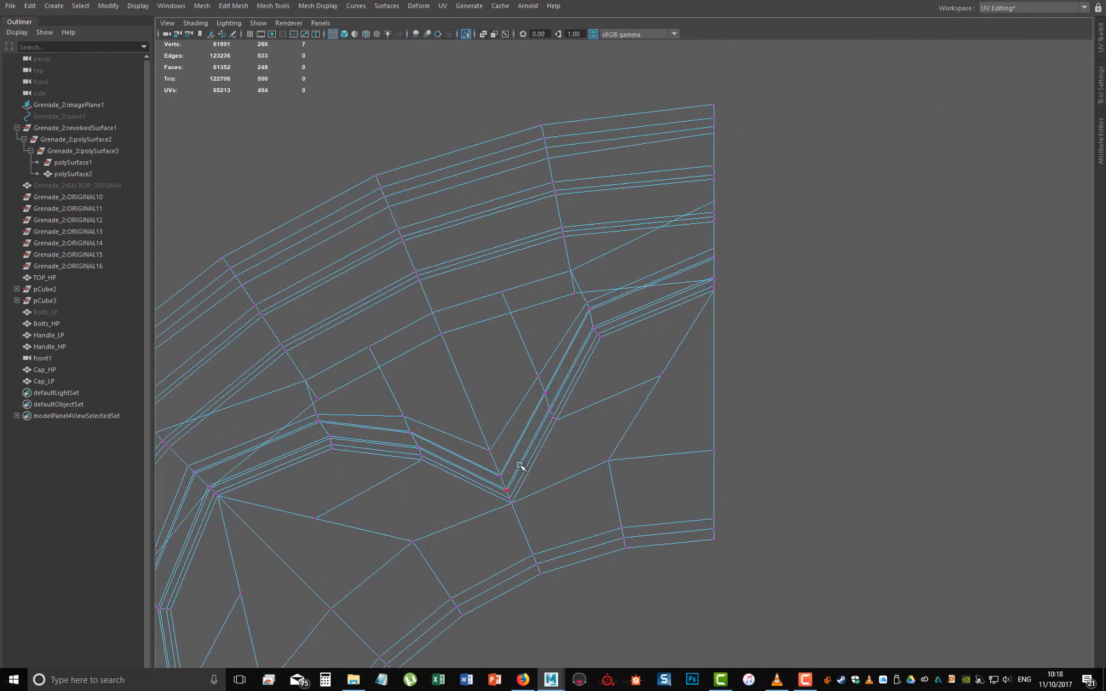
pyautogui.moveTo(523, 374)
pyautogui.mouseDown()
pyautogui.moveTo(555, 420)
pyautogui.moveTo(535, 391)
pyautogui.mouseUp()
pyautogui.keyDown('alt'); pyautogui.moveTo(606, 435); pyautogui.dragTo(704, 373, button='middle'); pyautogui.keyUp('alt')
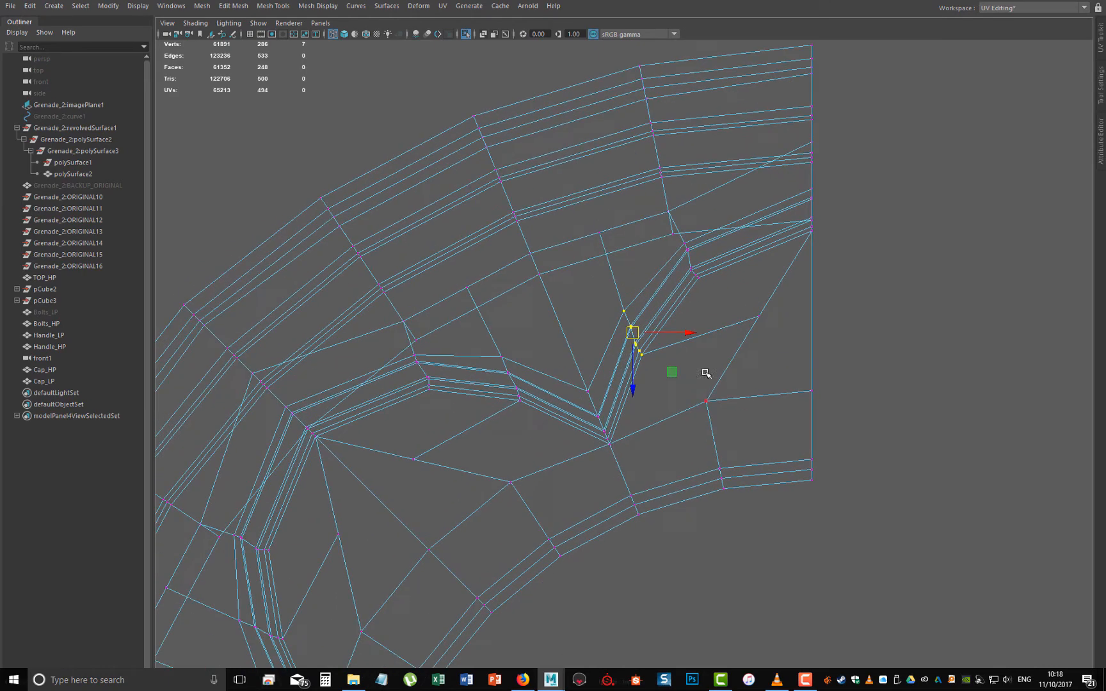
# - Compare the rosette groove's smooth mesh preview with its unsmoothed wireframe to check the lobe curvature
pyautogui.keyDown('alt'); pyautogui.moveTo(704, 373); pyautogui.dragTo(572, 477, button='right'); pyautogui.keyUp('alt')
pyautogui.keyDown('alt'); pyautogui.moveTo(571, 477); pyautogui.dragTo(736, 374, button='middle'); pyautogui.keyUp('alt')
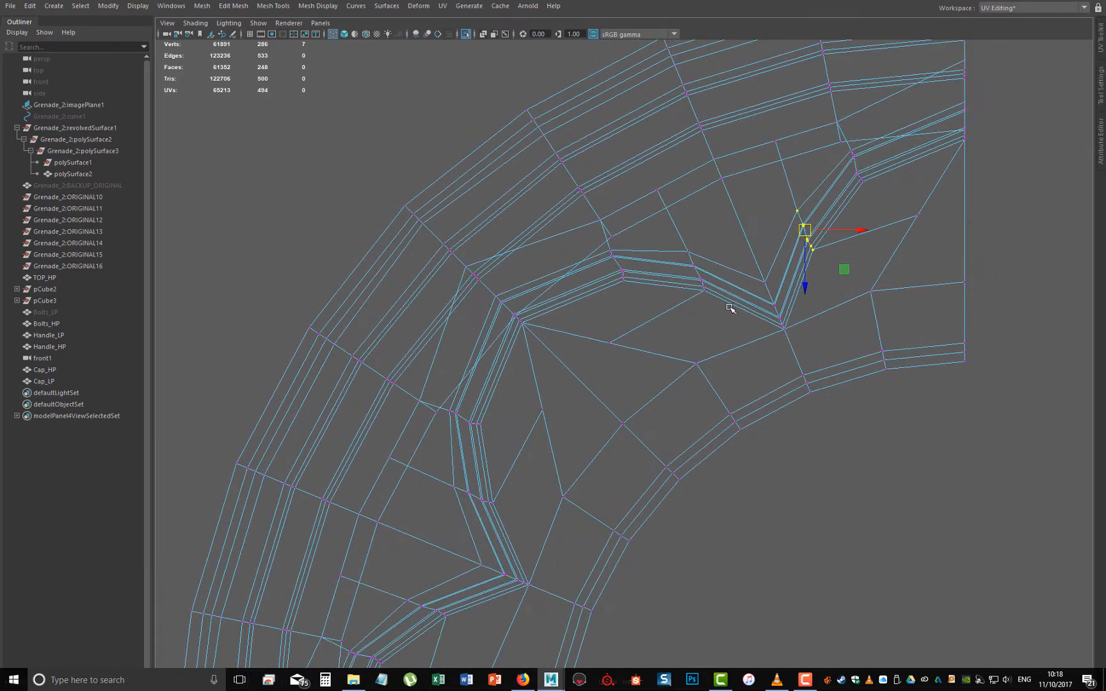
pyautogui.keyDown('alt'); pyautogui.moveTo(554, 375); pyautogui.dragTo(572, 341, button='middle'); pyautogui.keyUp('alt')
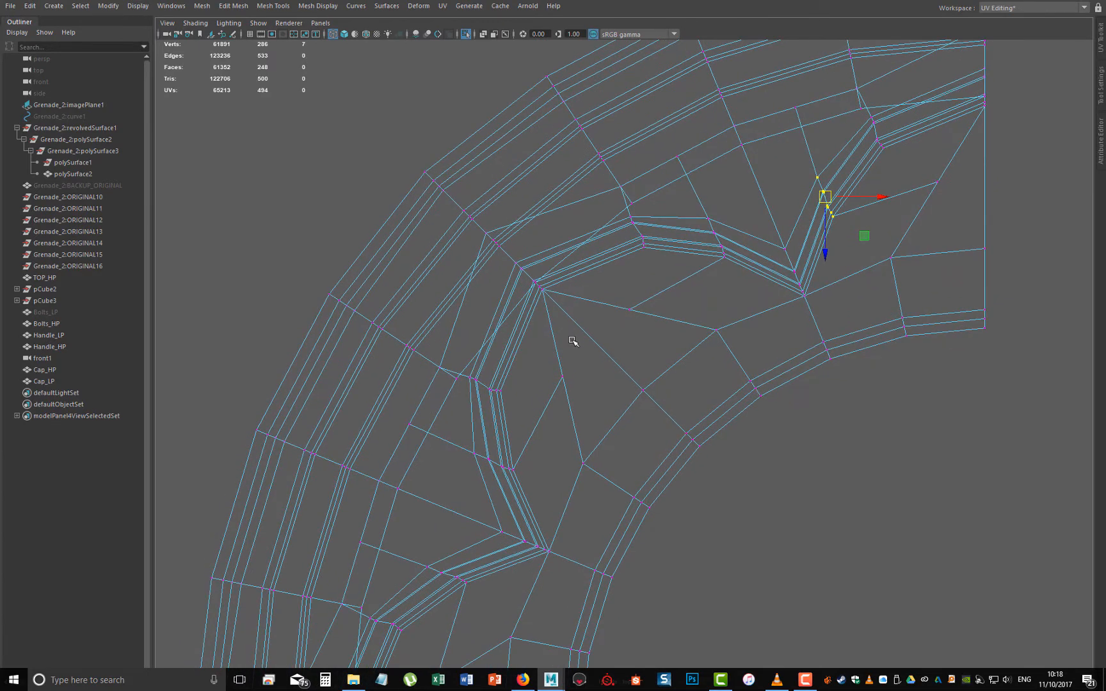
pyautogui.press('3')
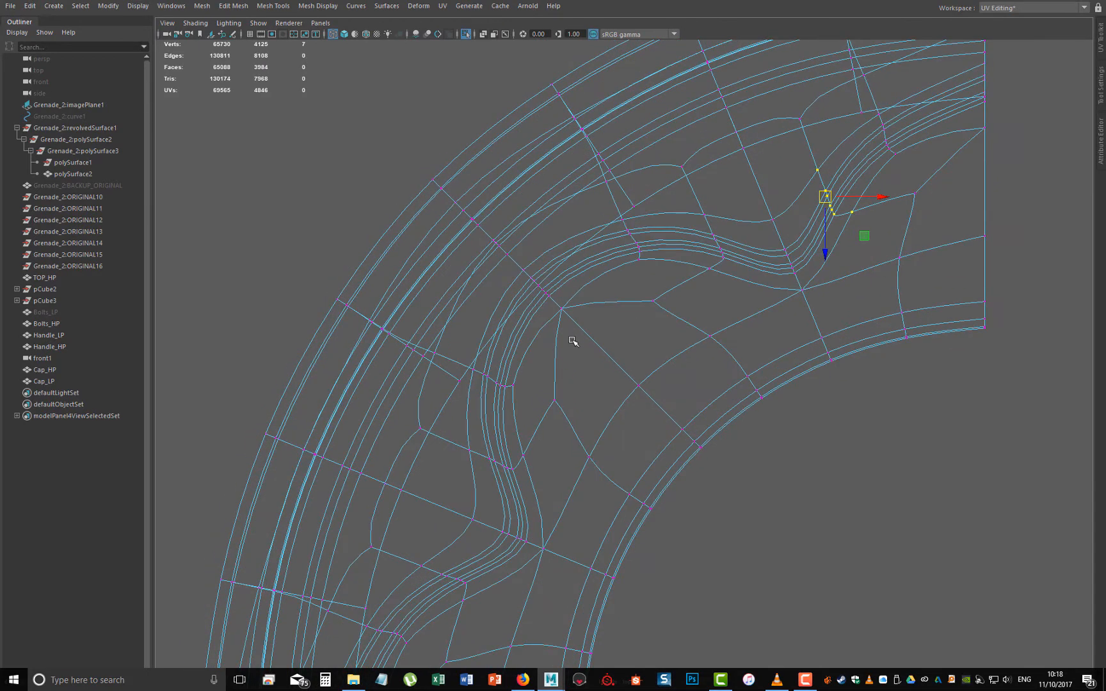
pyautogui.press('1')
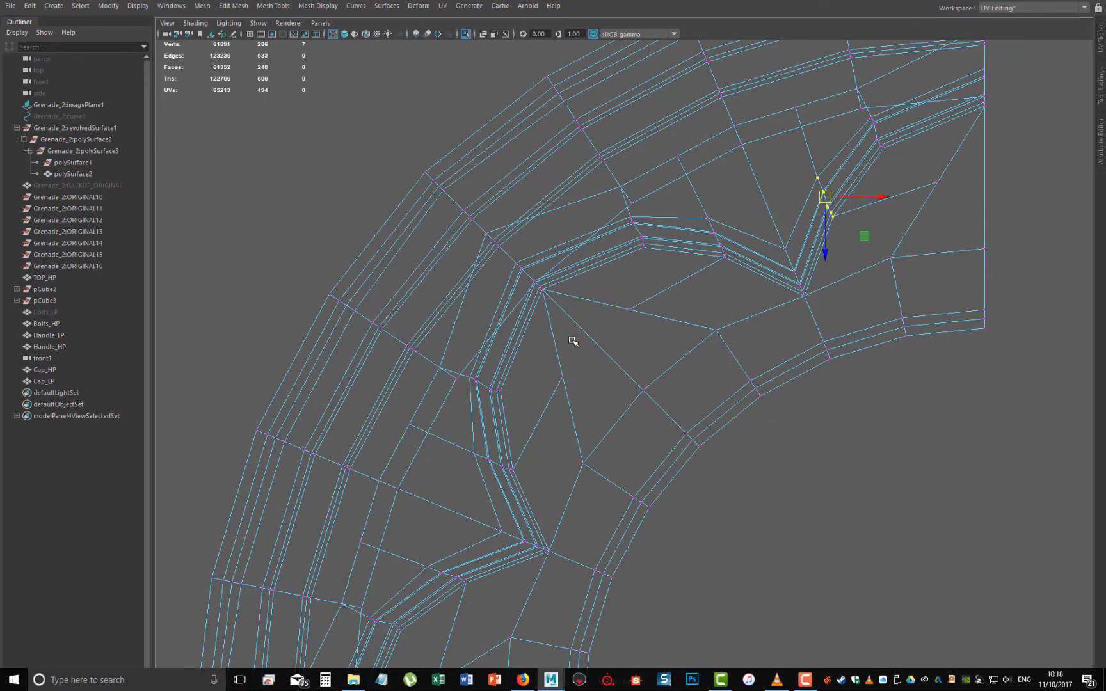
pyautogui.press('3')
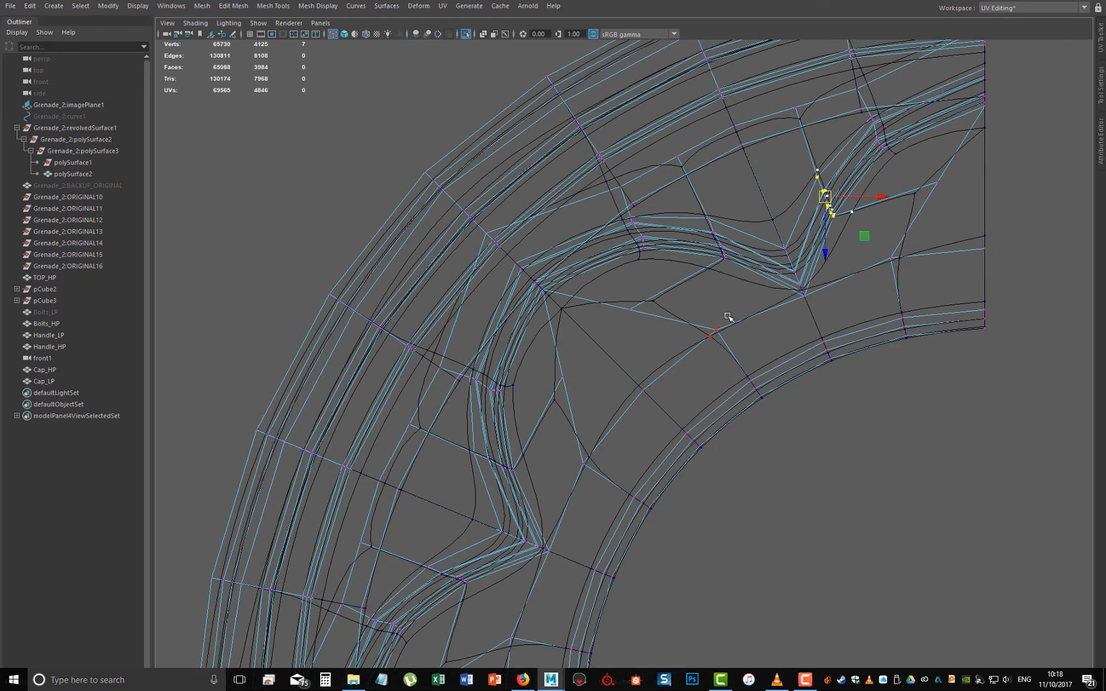
pyautogui.press('1')
# - Switch TOP_HP back to object mode and show it shaded in the perspective view
pyautogui.moveTo(719, 294); pyautogui.dragTo(775, 277, button='right')
pyautogui.scroll(-2, 761, 371)
pyautogui.keyDown('alt'); pyautogui.click(728, 358); pyautogui.keyUp('alt')
pyautogui.press('space')
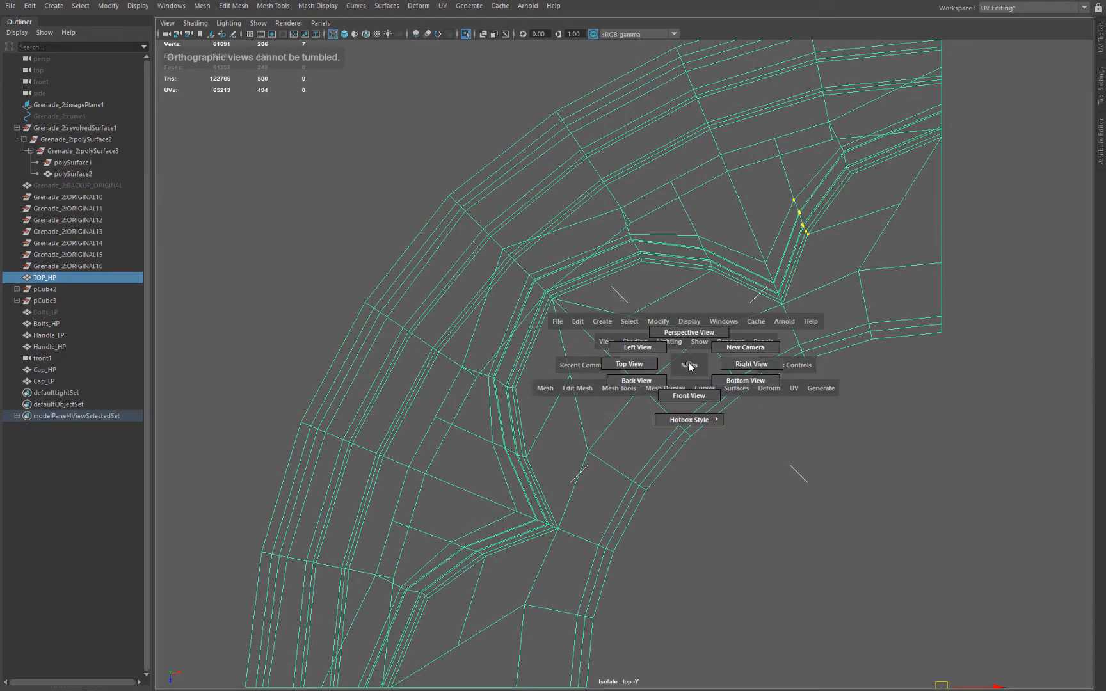
pyautogui.moveTo(692, 298); pyautogui.dragTo(669, 379)
pyautogui.press('5')
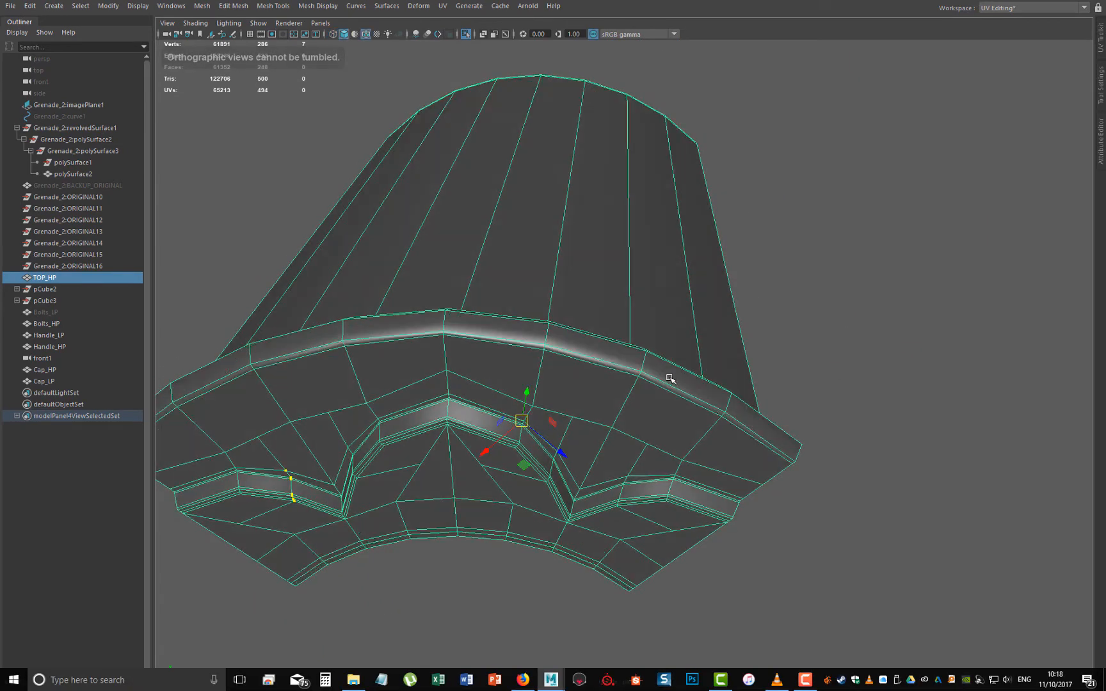
# - Duplicate the TOP_HP quarter section with a quarter-turn rotation about the vertical axis, and repeat the transformed duplication twice to complete the cylinder
pyautogui.keyDown('alt'); pyautogui.moveTo(551, 405); pyautogui.dragTo(545, 369); pyautogui.keyUp('alt')
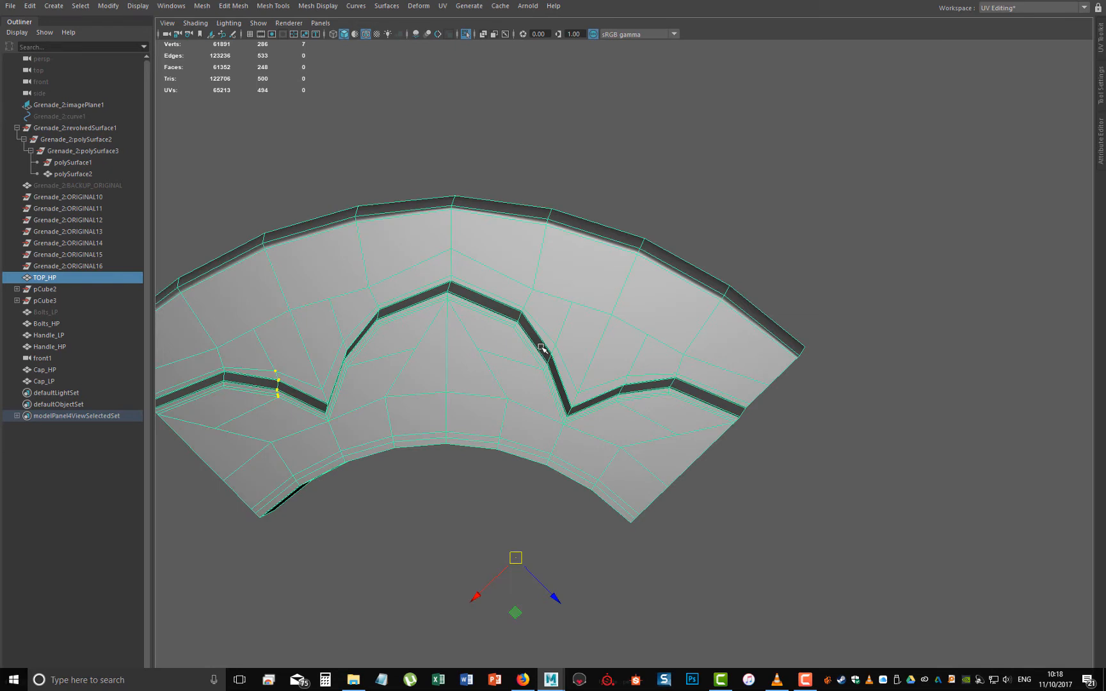
pyautogui.rightClick(469, 354)
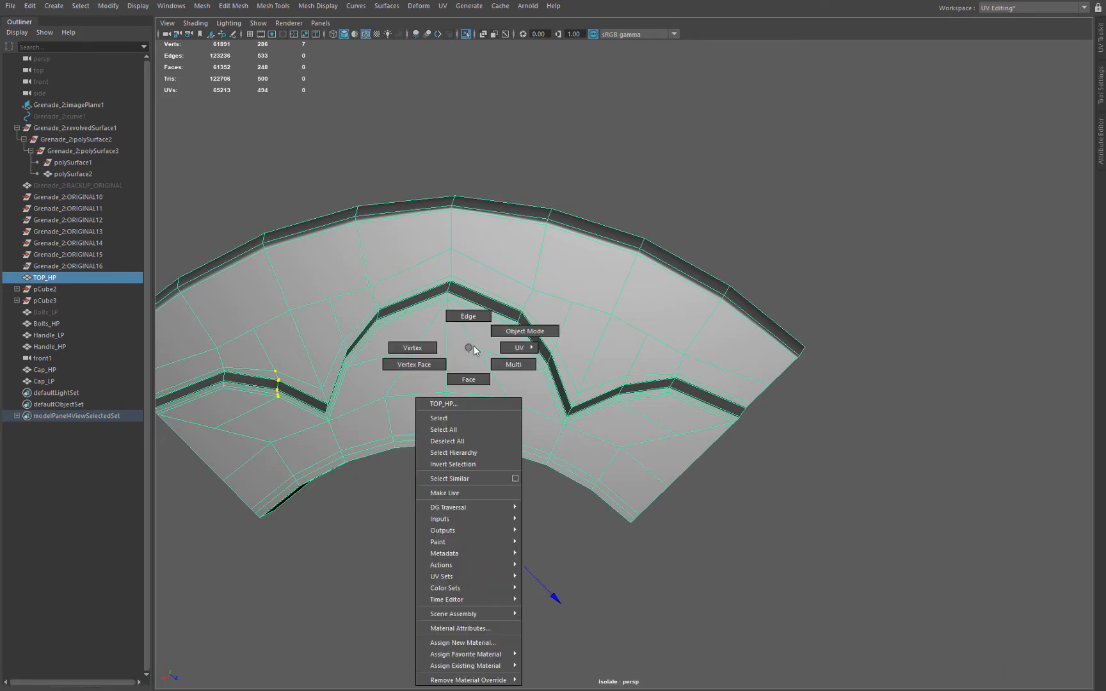
pyautogui.keyDown('alt'); pyautogui.moveTo(541, 576); pyautogui.dragTo(606, 388); pyautogui.keyUp('alt')
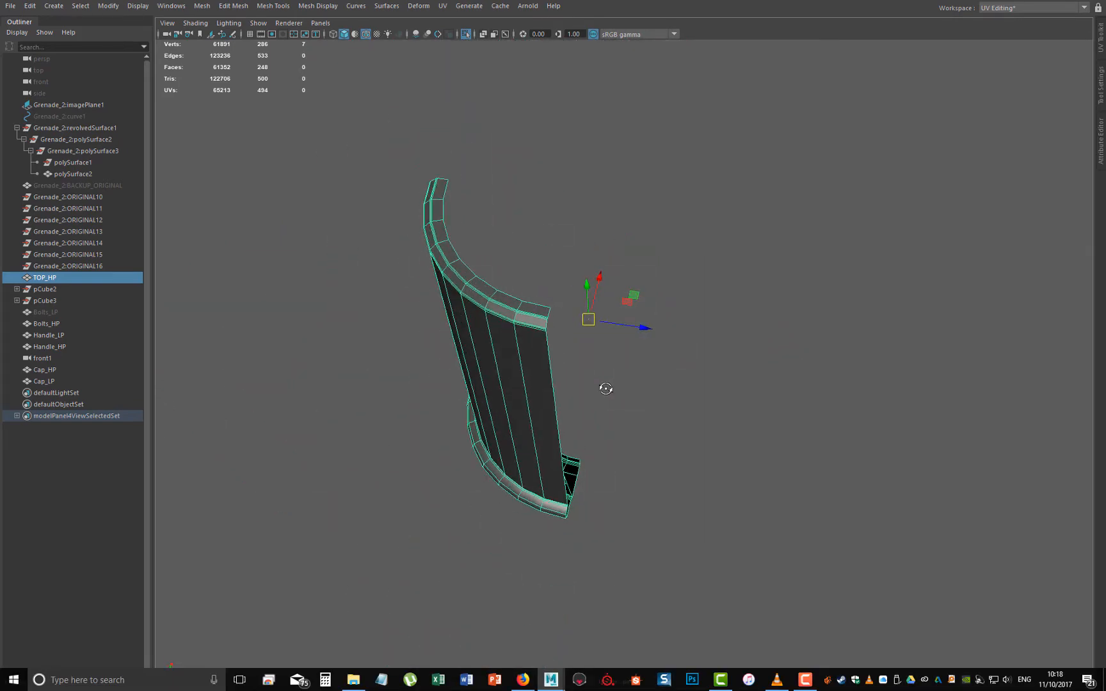
pyautogui.hotkey('ctrl', 'd')
pyautogui.press('e')
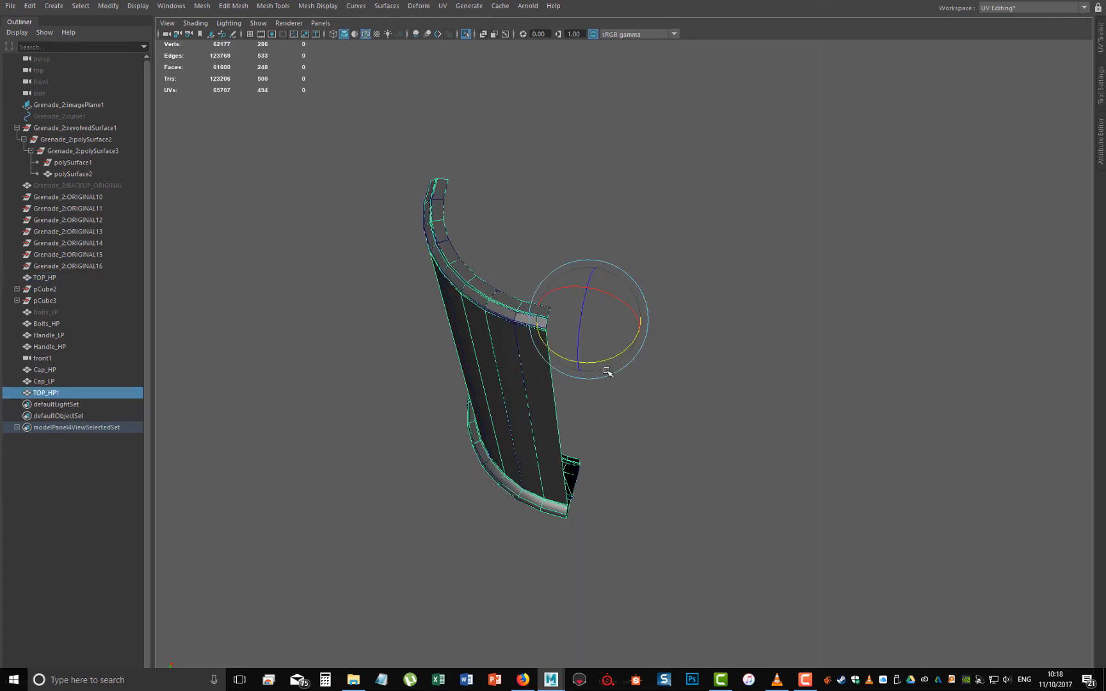
pyautogui.moveTo(607, 371); pyautogui.dragTo(711, 242)
pyautogui.hotkey('shift', 'd')
pyautogui.hotkey('shift', 'd')
# - Combine the four quarter sections of the head into one mesh and merge all its vertices to close the seams
pyautogui.click(429, 171)
pyautogui.moveTo(429, 171); pyautogui.dragTo(657, 275)
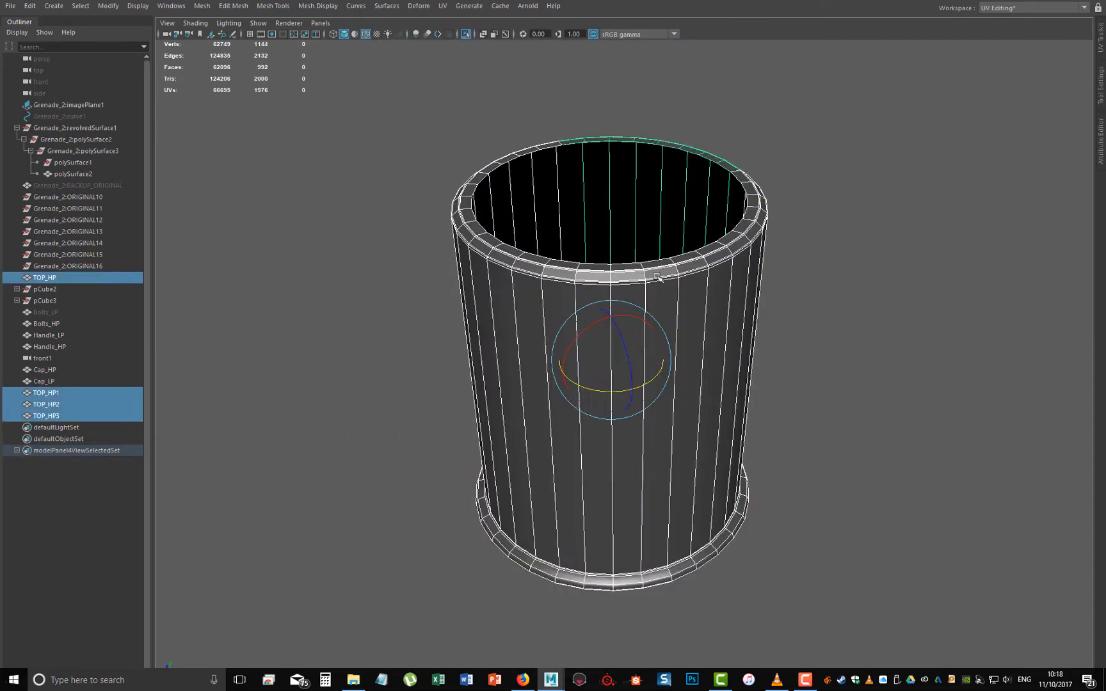
pyautogui.keyDown('shift'); pyautogui.moveTo(657, 276); pyautogui.dragTo(636, 489, button='right'); pyautogui.keyUp('shift')
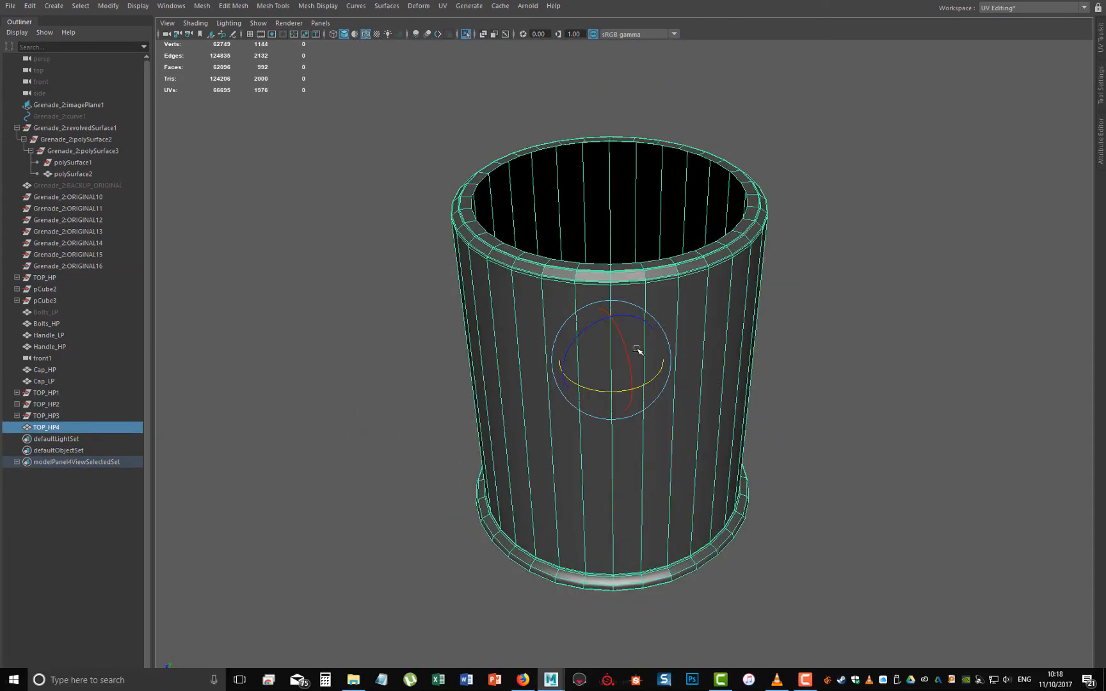
pyautogui.moveTo(637, 353); pyautogui.dragTo(636, 333, button='right')
pyautogui.moveTo(323, 74); pyautogui.dragTo(946, 670)
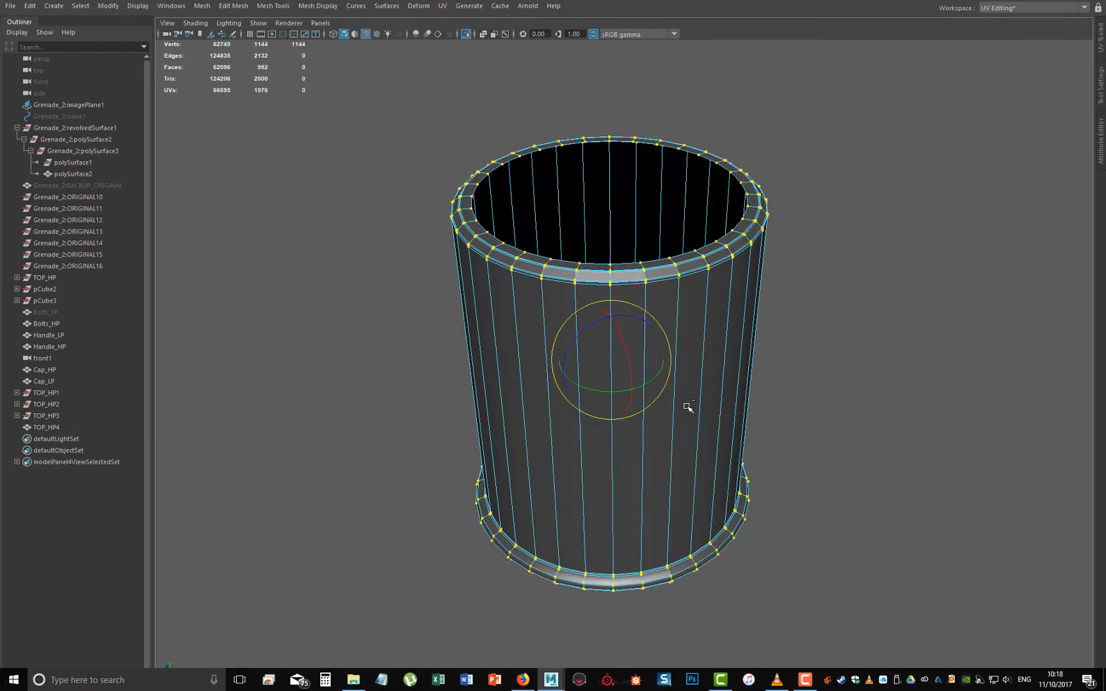
pyautogui.keyDown('shift'); pyautogui.moveTo(686, 405); pyautogui.dragTo(745, 346, button='right'); pyautogui.keyUp('shift')
# - Fill the hole at the inner border edge loop on the combined head's open upper end and return to object mode
pyautogui.moveTo(709, 267); pyautogui.dragTo(735, 226, button='right')
pyautogui.keyDown('alt'); pyautogui.moveTo(735, 225); pyautogui.dragTo(741, 370, button='middle'); pyautogui.keyUp('alt')
pyautogui.scroll(4, 738, 452)
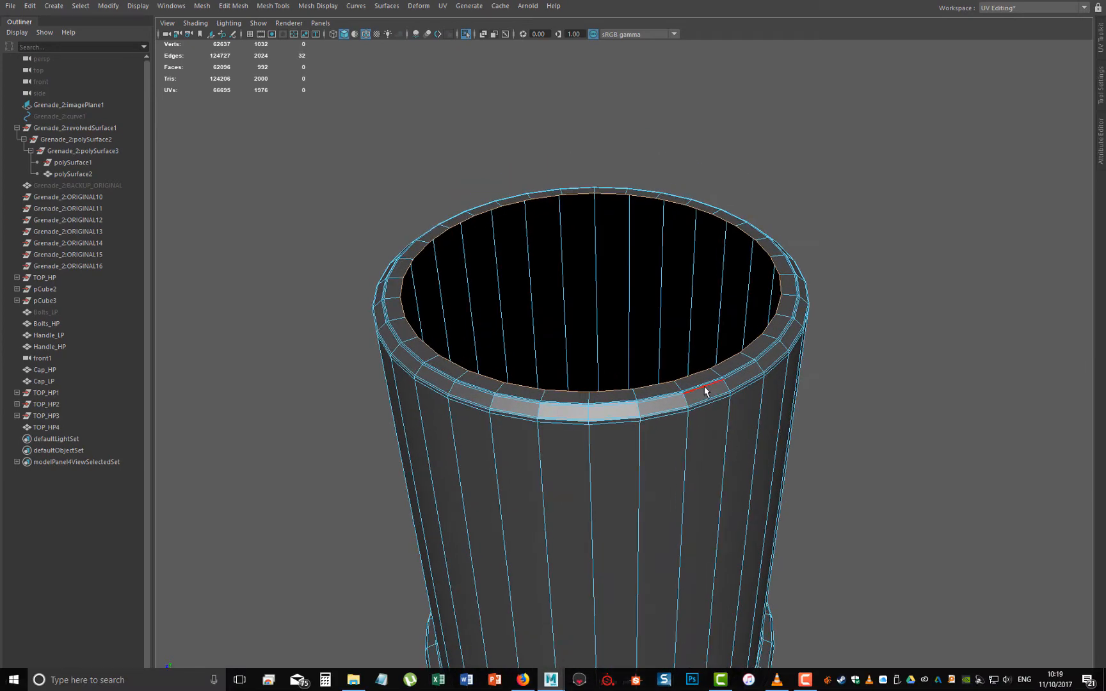
pyautogui.keyDown('shift'); pyautogui.moveTo(681, 327); pyautogui.dragTo(668, 475, button='right'); pyautogui.keyUp('shift')
pyautogui.moveTo(771, 356); pyautogui.dragTo(829, 330, button='right')
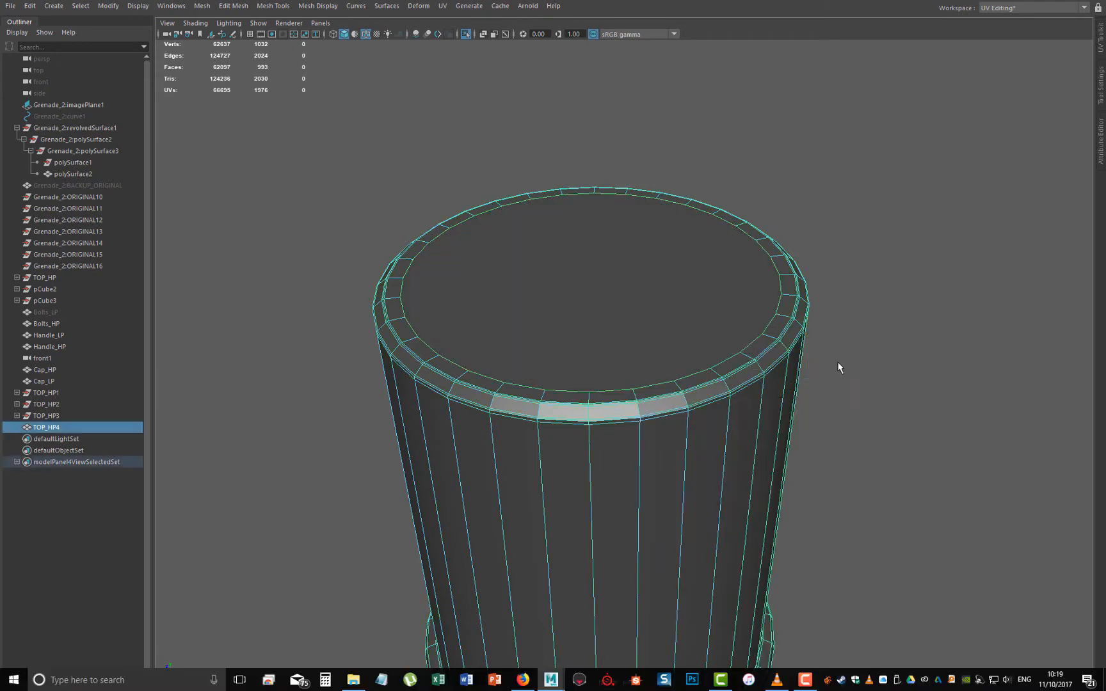
# - Examine the capped head in smooth mesh preview from several angles, and return it to the unsmoothed display
pyautogui.scroll(-3, 804, 414)
pyautogui.press('3')
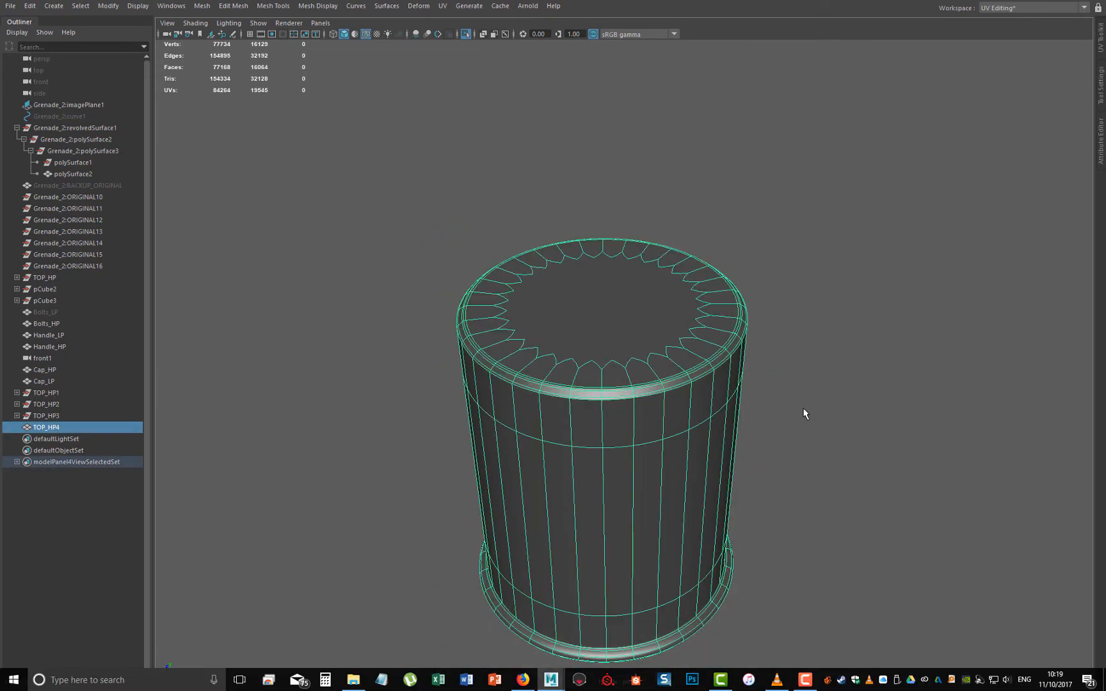
pyautogui.click(803, 410)
pyautogui.moveTo(686, 467)
pyautogui.keyDown('alt'); pyautogui.mouseDown()
pyautogui.moveTo(703, 459)
pyautogui.moveTo(578, 390)
pyautogui.moveTo(636, 519)
pyautogui.moveTo(682, 452)
pyautogui.moveTo(698, 398)
pyautogui.moveTo(637, 384)
pyautogui.moveTo(639, 423)
pyautogui.moveTo(609, 340)
pyautogui.moveTo(565, 452)
pyautogui.moveTo(570, 519)
pyautogui.moveTo(558, 388)
pyautogui.moveTo(538, 427)
pyautogui.moveTo(533, 372)
pyautogui.moveTo(546, 410)
pyautogui.moveTo(568, 377)
pyautogui.moveTo(563, 360)
pyautogui.moveTo(593, 380)
pyautogui.moveTo(647, 468)
pyautogui.moveTo(654, 373)
pyautogui.moveTo(682, 341)
pyautogui.moveTo(668, 374)
pyautogui.mouseUp(); pyautogui.keyUp('alt')
pyautogui.hotkey('alt', '5')
pyautogui.click(597, 369)
pyautogui.press('1')
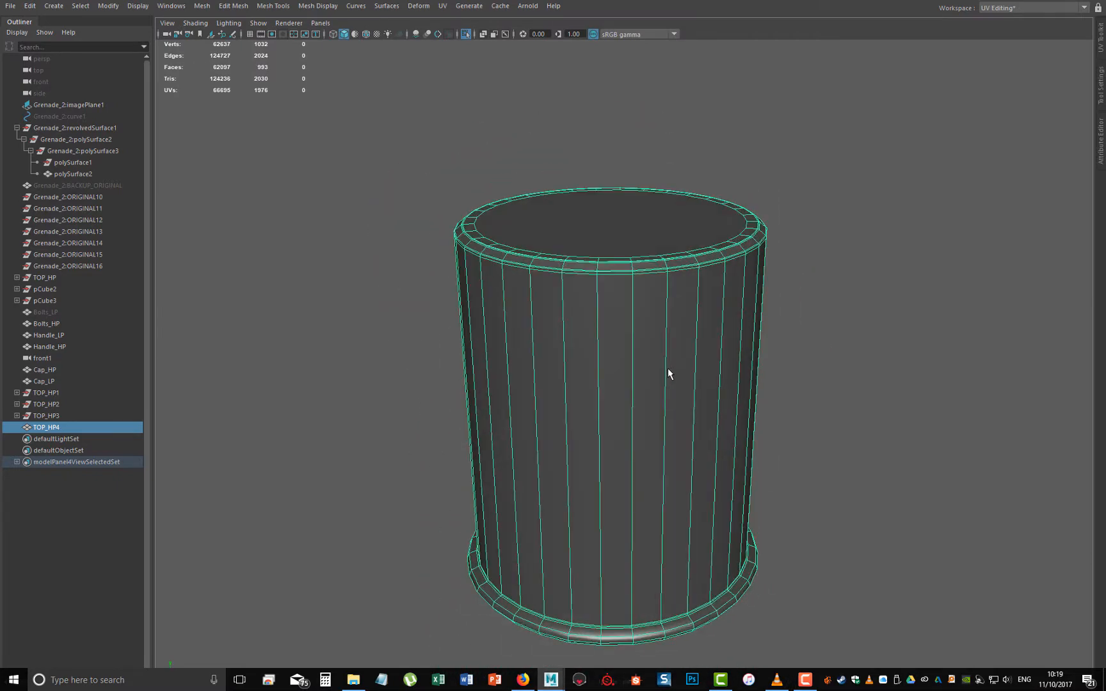
pyautogui.keyDown('alt'); pyautogui.moveTo(593, 368); pyautogui.dragTo(592, 404); pyautogui.keyUp('alt')
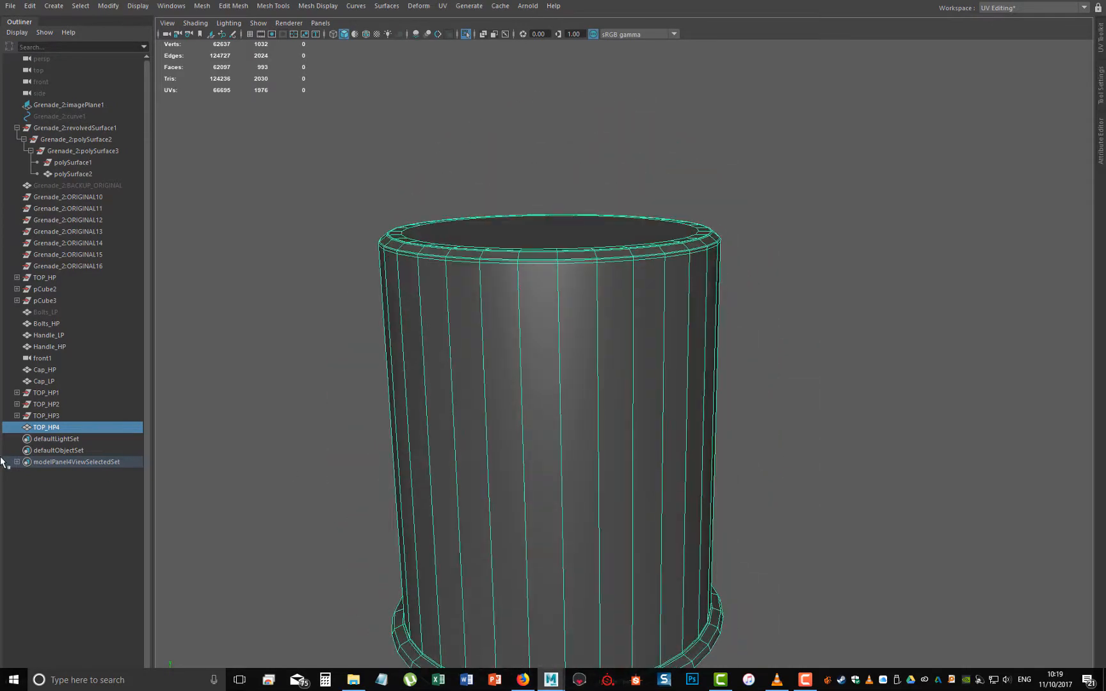
# - Rename the combined head mesh TOP_HP5 and turn off isolation to show the whole grenade with its reference drawing
pyautogui.doubleClick(74, 427)
pyautogui.press('BackSpace')
pyautogui.write('5')
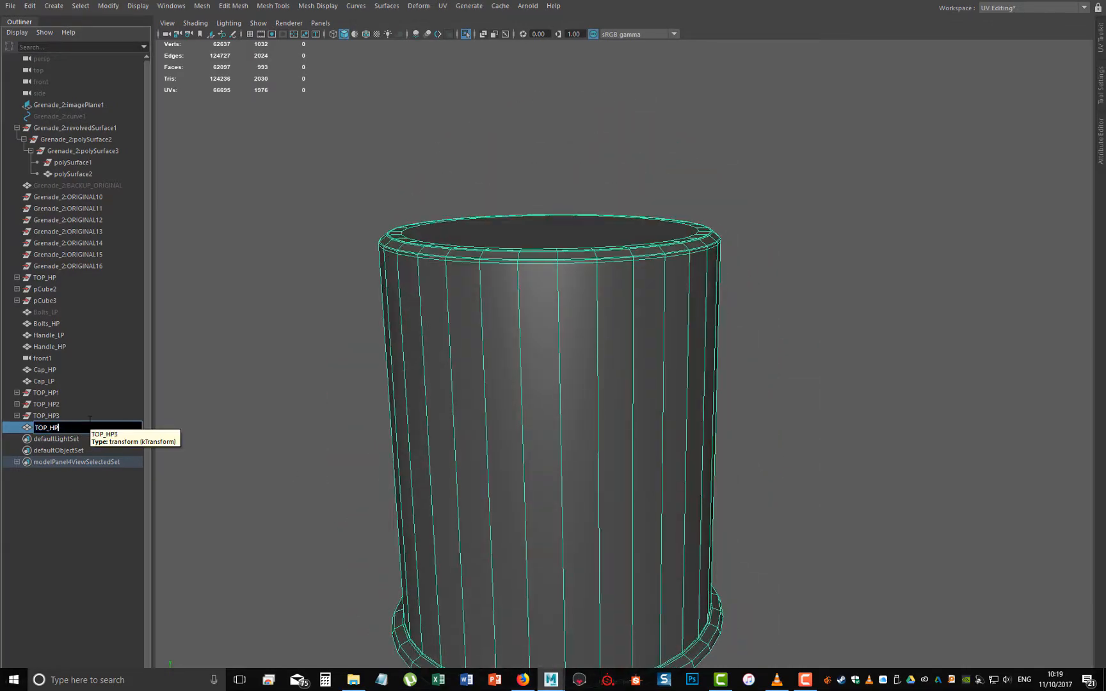
pyautogui.press('Return')
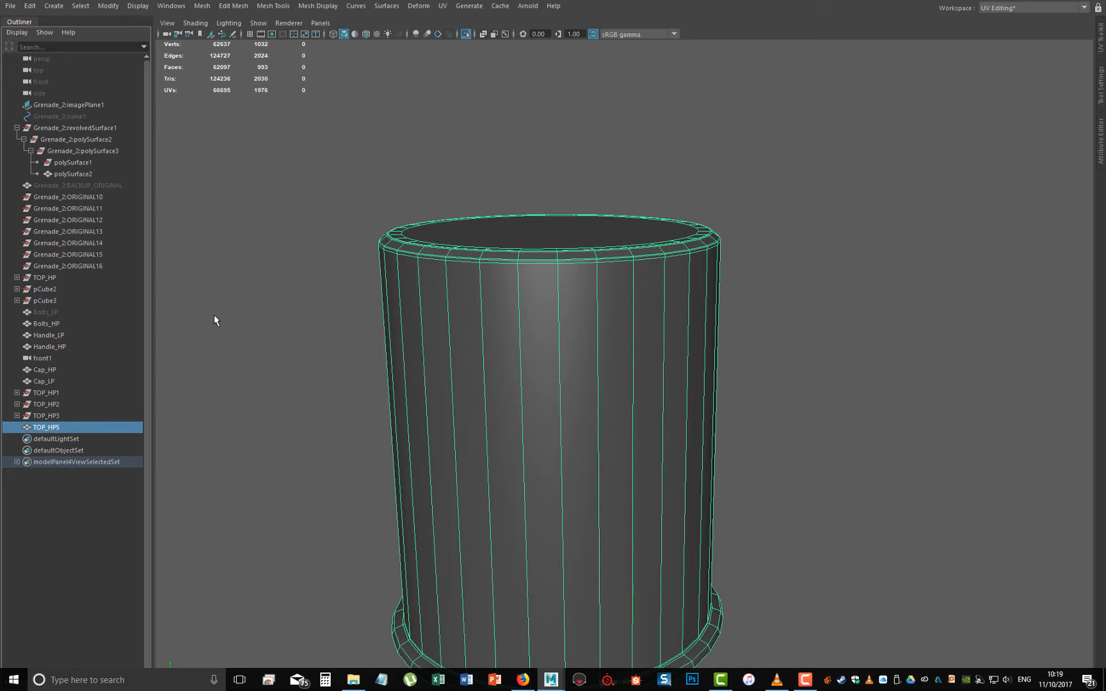
pyautogui.scroll(-6, 585, 236)
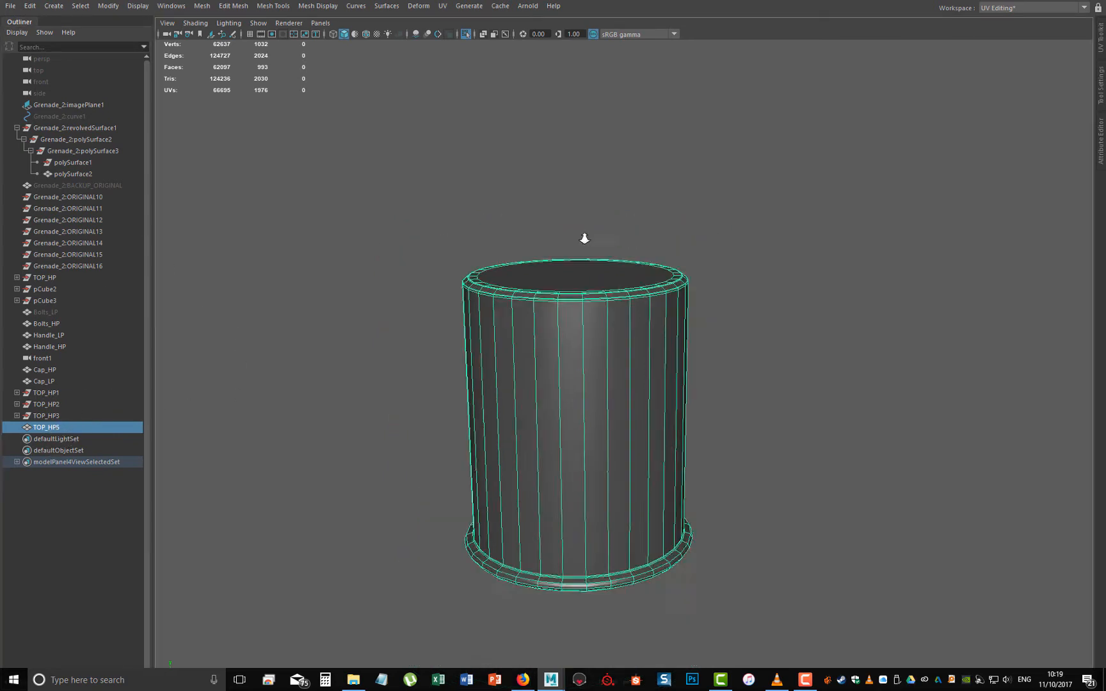
pyautogui.hotkey('ctrl', '1')
pyautogui.scroll(-4, 706, 234)
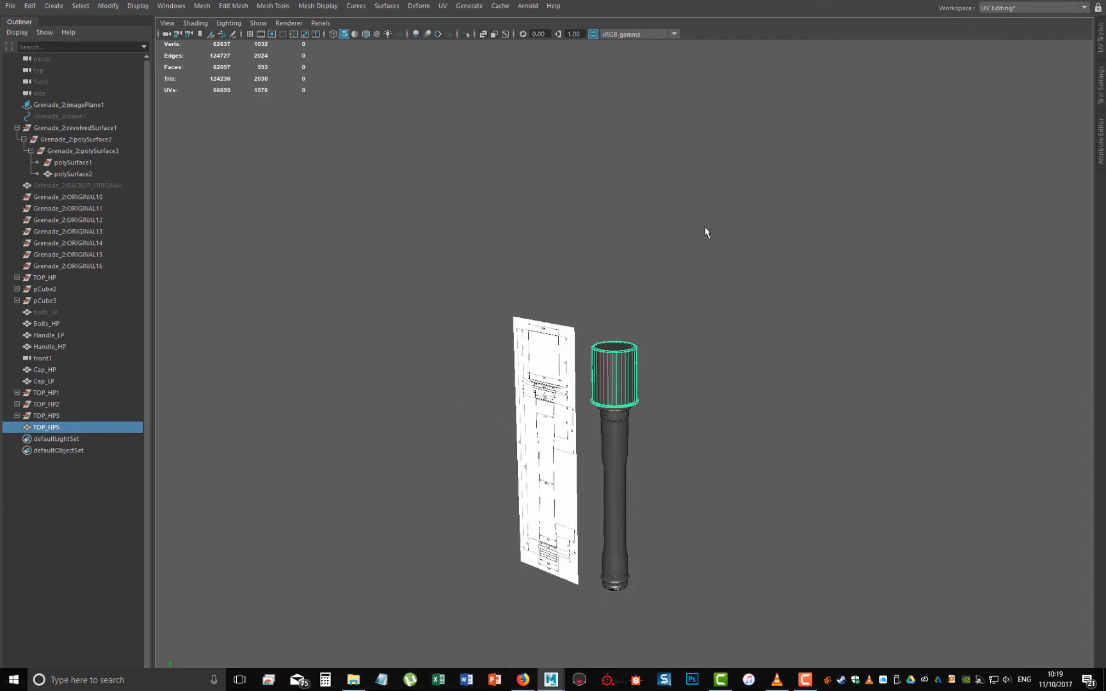
pyautogui.keyDown('alt'); pyautogui.moveTo(707, 235); pyautogui.dragTo(898, 575); pyautogui.keyUp('alt')
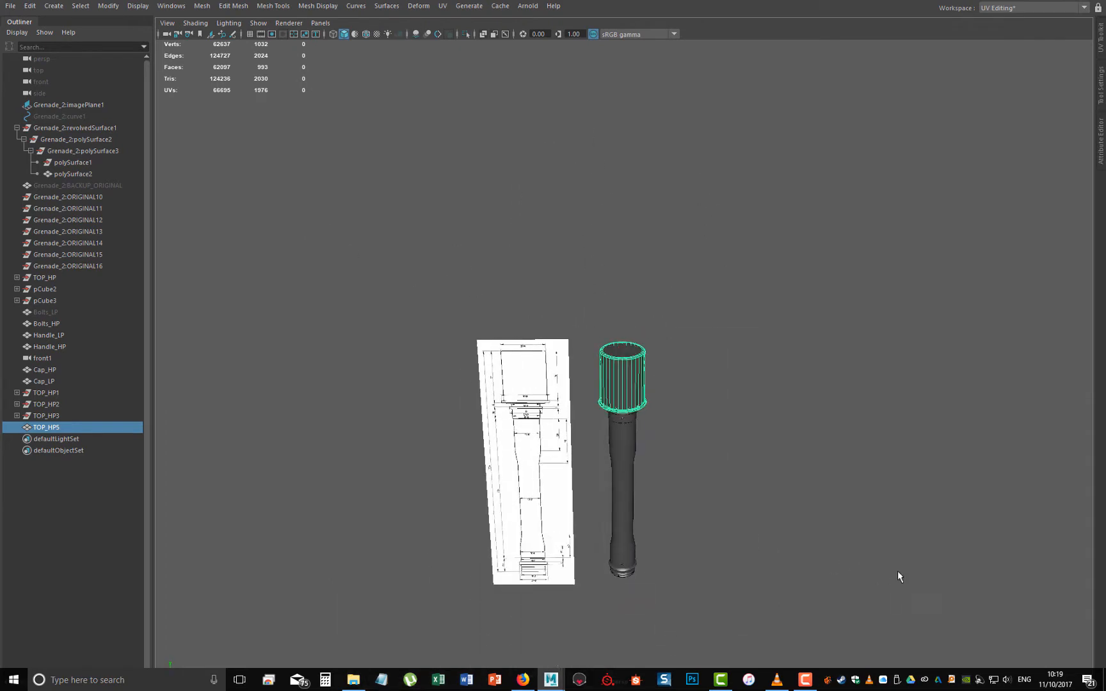
# - Select all visible grenade meshes, delete their construction history and freeze their transformations
pyautogui.click(319, 245)
pyautogui.moveTo(263, 214); pyautogui.dragTo(731, 625)
pyautogui.keyDown('shift'); pyautogui.rightClick(538, 397); pyautogui.keyUp('shift')
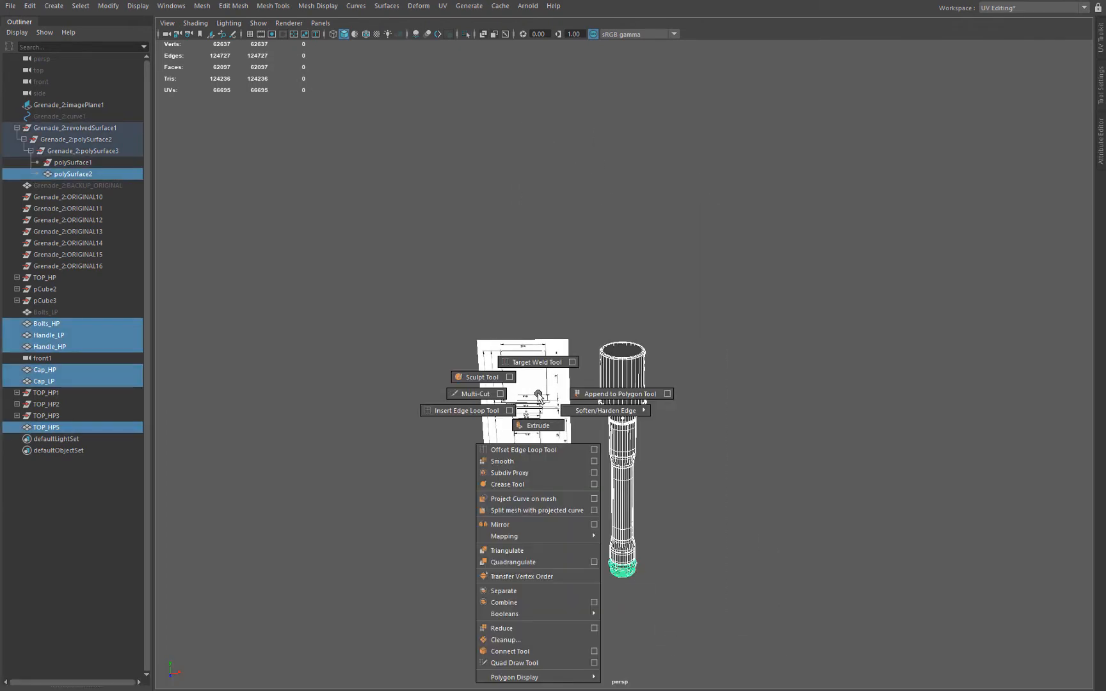
pyautogui.press('space')
pyautogui.moveTo(539, 394); pyautogui.dragTo(603, 397)
pyautogui.press('space')
pyautogui.moveTo(518, 370); pyautogui.dragTo(592, 358)
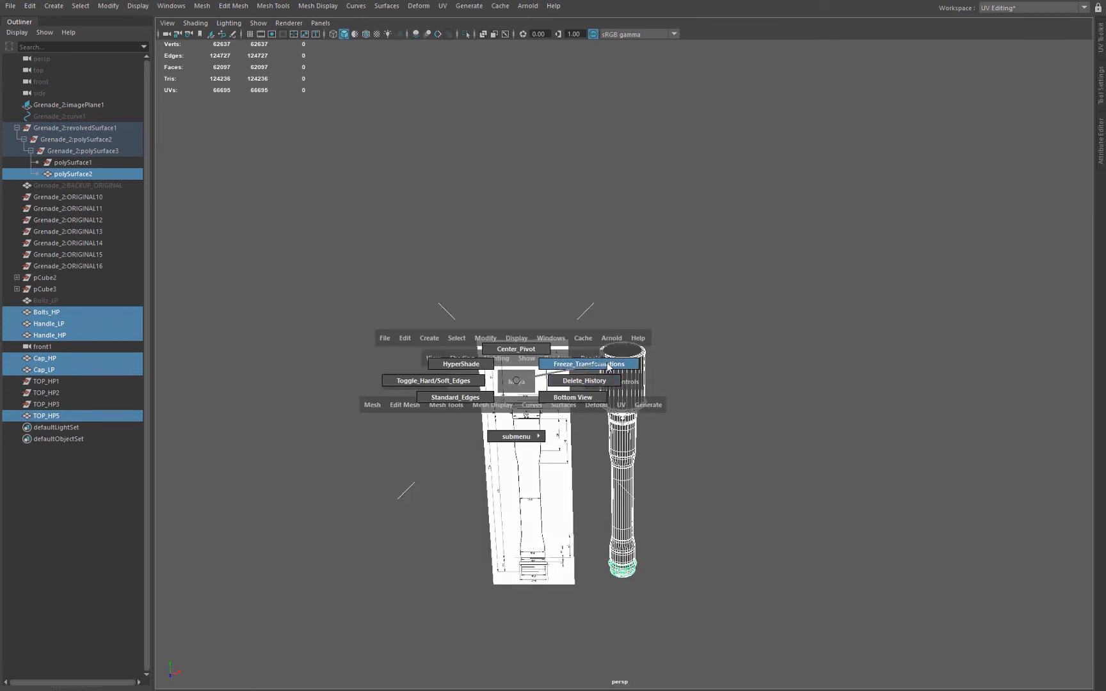
# - Delete the leftover empty transform nodes TOP_HP1, TOP_HP2 and TOP_HP3
pyautogui.click(706, 467)
pyautogui.click(618, 372)
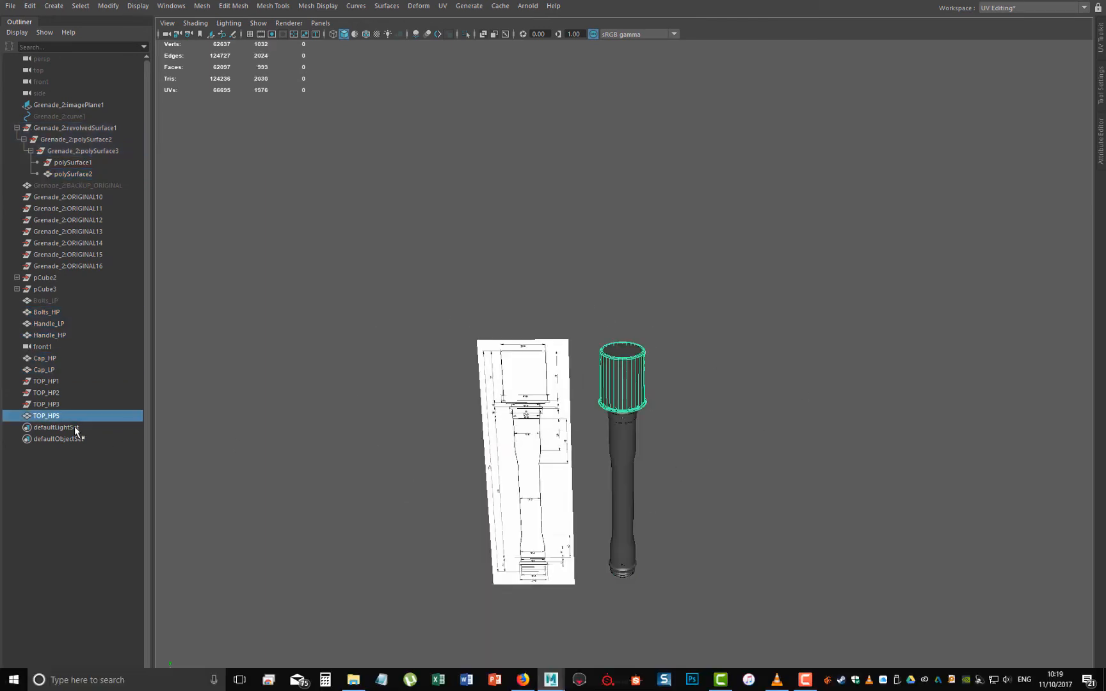
pyautogui.click(48, 382)
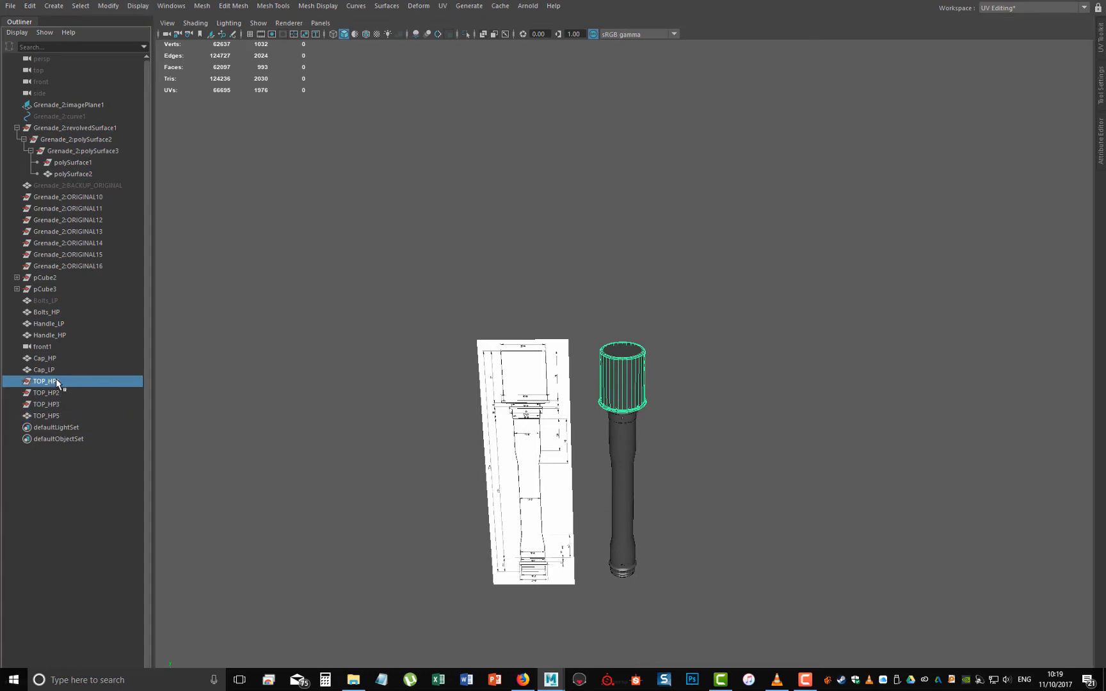
pyautogui.keyDown('shift'); pyautogui.click(67, 404); pyautogui.keyUp('shift')
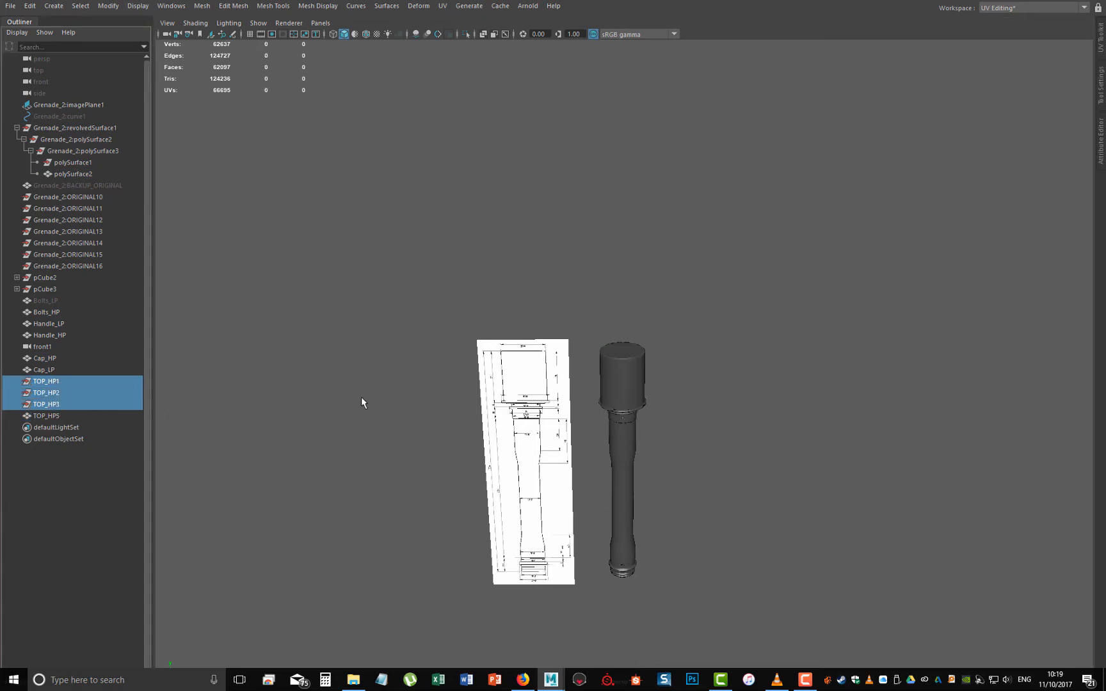
pyautogui.press('Delete')
# - Identify the TOP_HP5, polySurface1 and polySurface2 nodes, and examine the neck collar and the head's underside up close
pyautogui.click(52, 381)
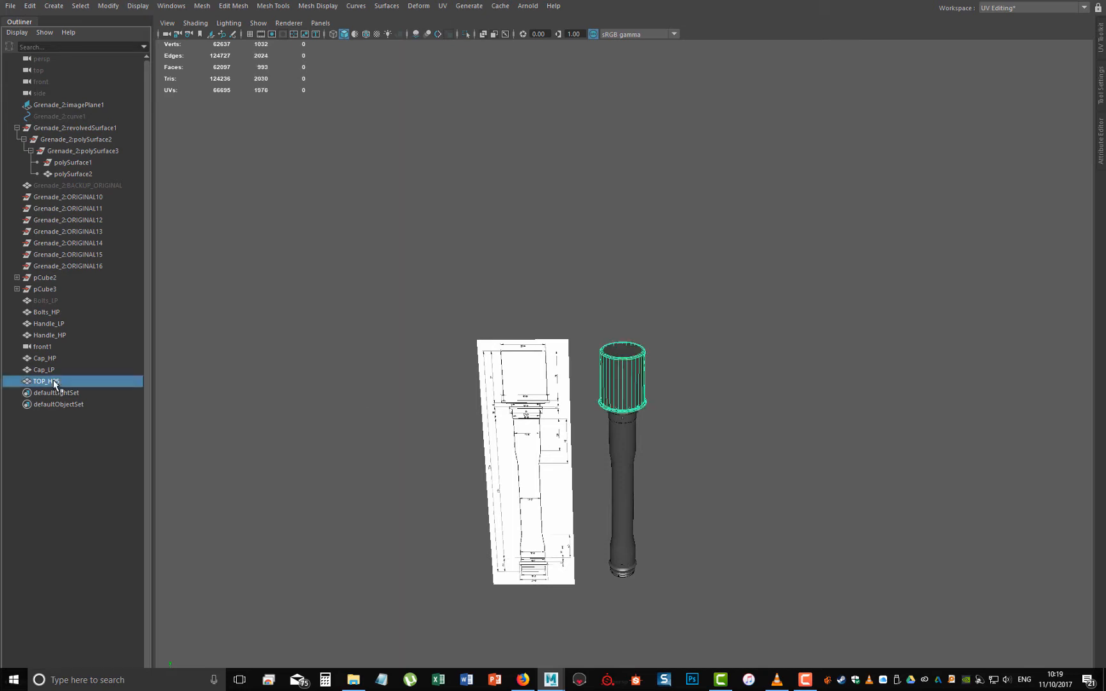
pyautogui.click(63, 175)
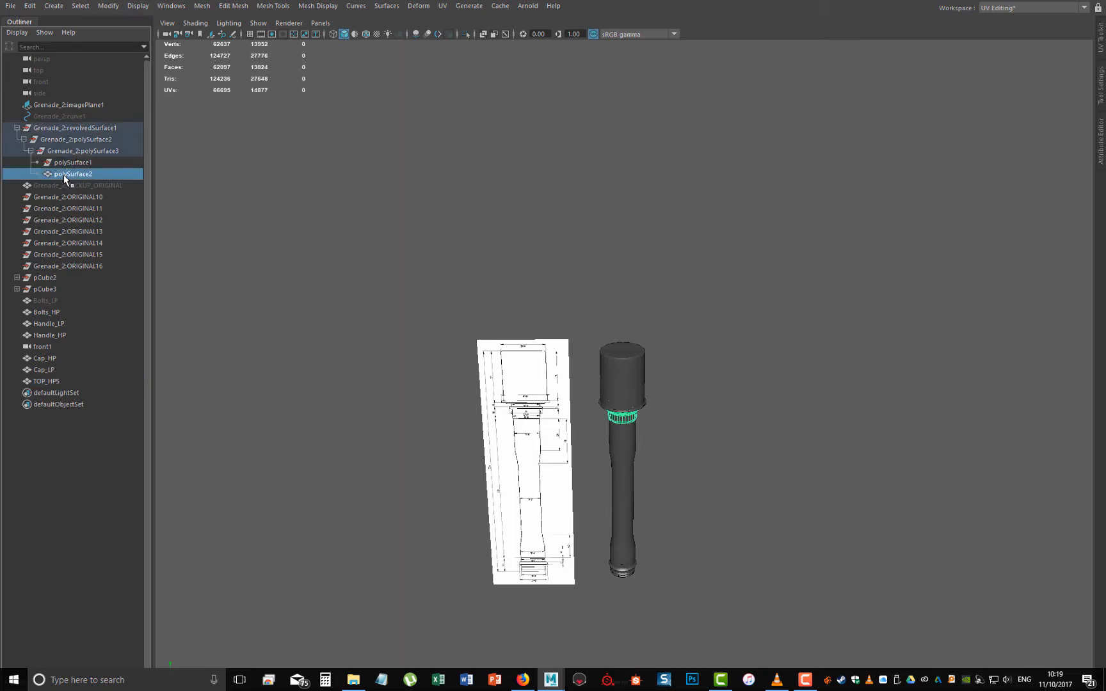
pyautogui.click(85, 164)
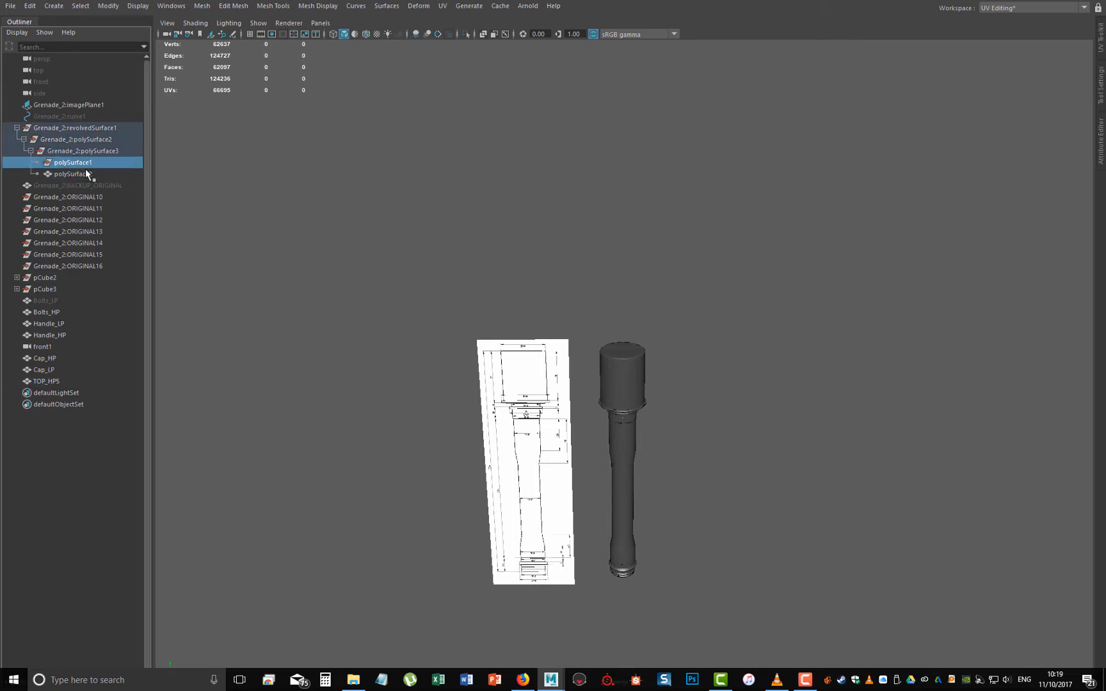
pyautogui.click(84, 173)
pyautogui.keyDown('alt'); pyautogui.moveTo(488, 251); pyautogui.dragTo(654, 534, button='right'); pyautogui.keyUp('alt')
pyautogui.keyDown('alt'); pyautogui.moveTo(650, 525); pyautogui.dragTo(611, 262); pyautogui.keyUp('alt')
pyautogui.keyDown('alt'); pyautogui.moveTo(610, 262); pyautogui.dragTo(531, 485, button='right'); pyautogui.keyUp('alt')
pyautogui.keyDown('alt'); pyautogui.moveTo(531, 484); pyautogui.dragTo(510, 401); pyautogui.keyUp('alt')
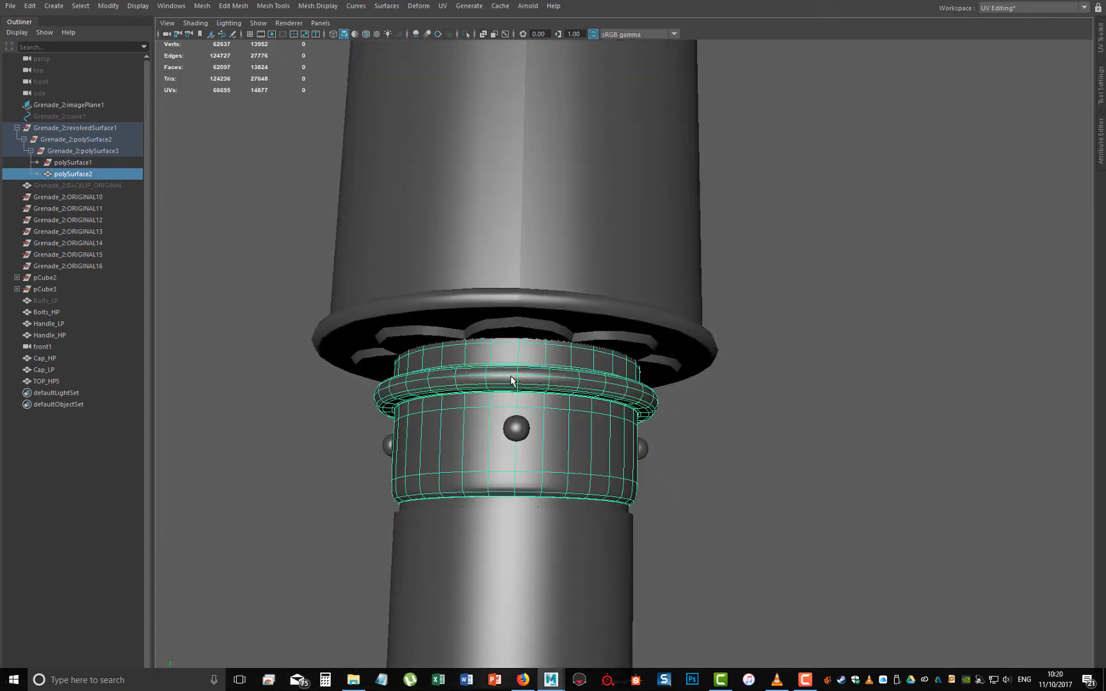
pyautogui.scroll(-5, 640, 415)
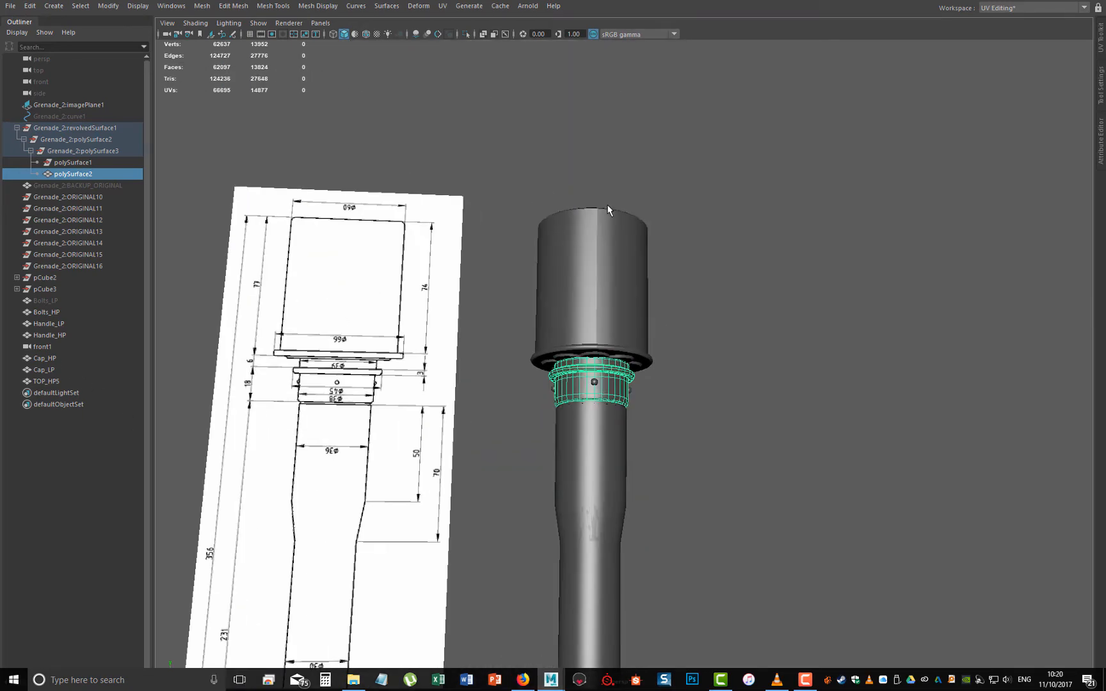
# - Duplicate the TOP_HP5 head mesh and rename the copy Top_LP
pyautogui.click(581, 337)
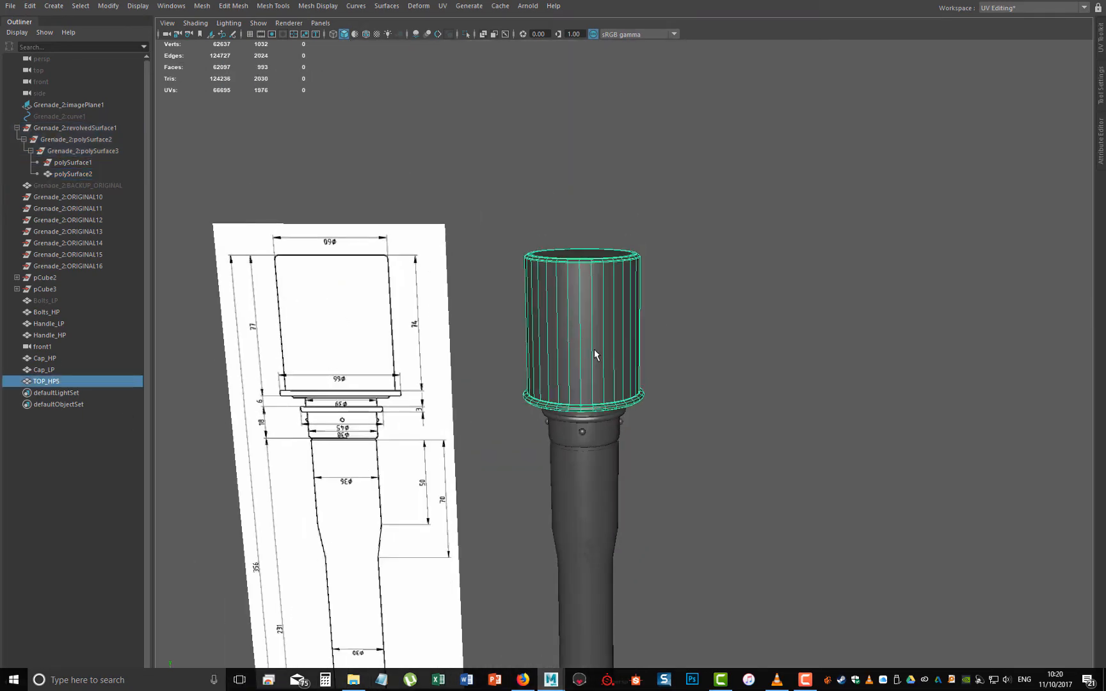
pyautogui.hotkey('ctrl', 'd')
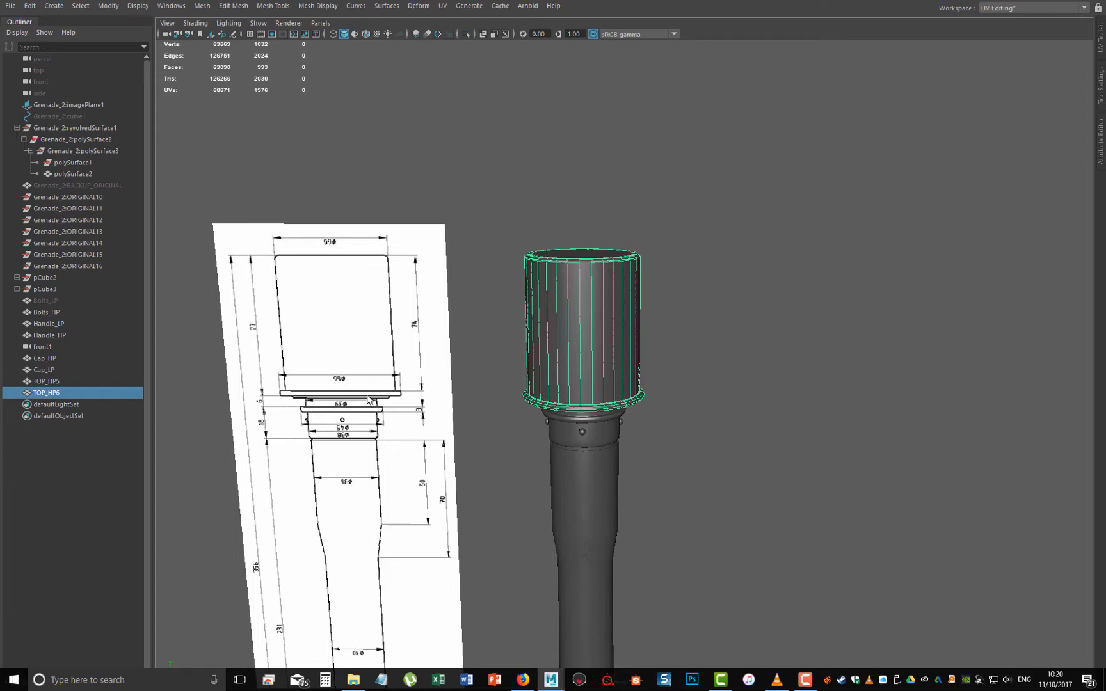
pyautogui.doubleClick(67, 393)
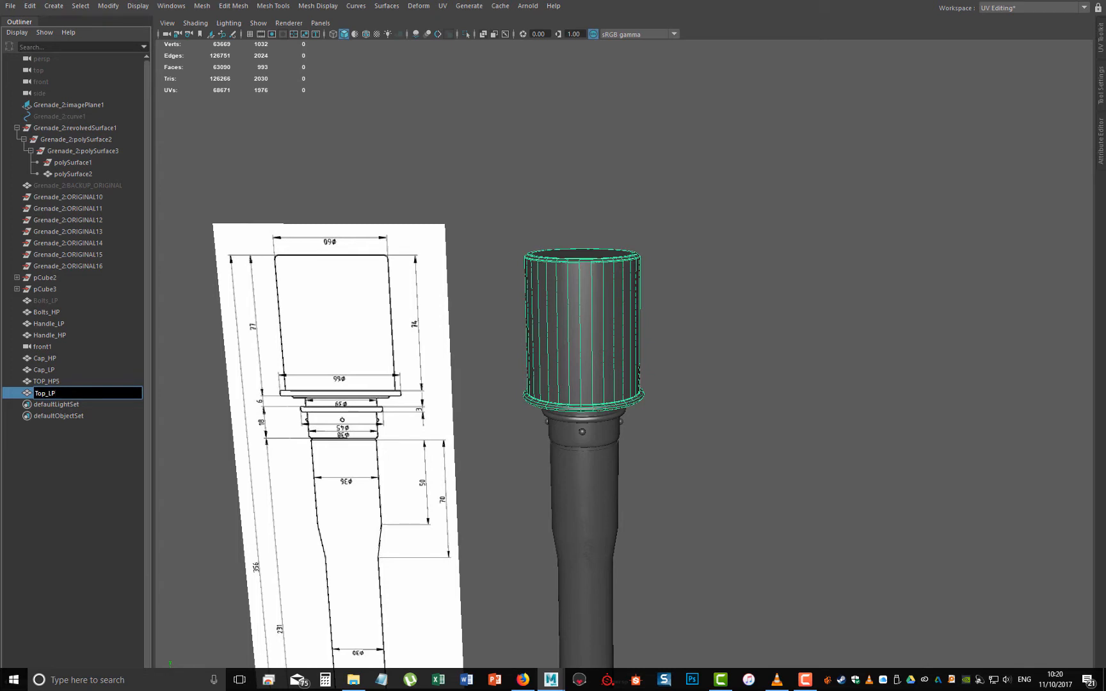
pyautogui.press('Return')
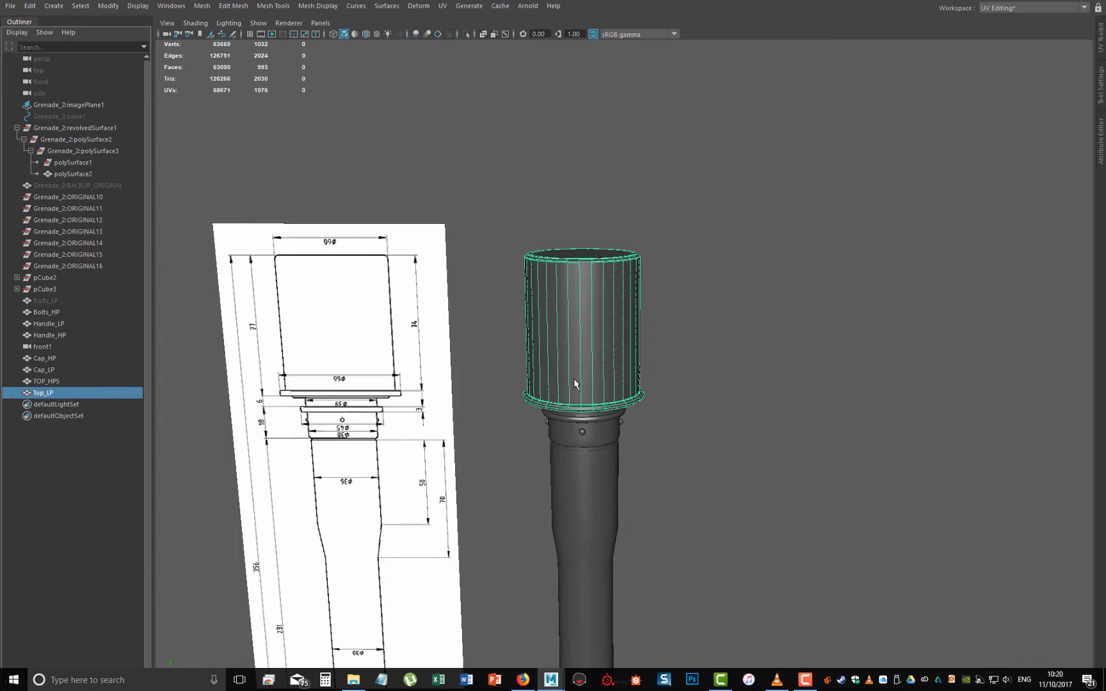
# - Isolate Top_LP and delete the support edge loops bordering the bevel around its upper rim
pyautogui.hotkey('ctrl', '1')
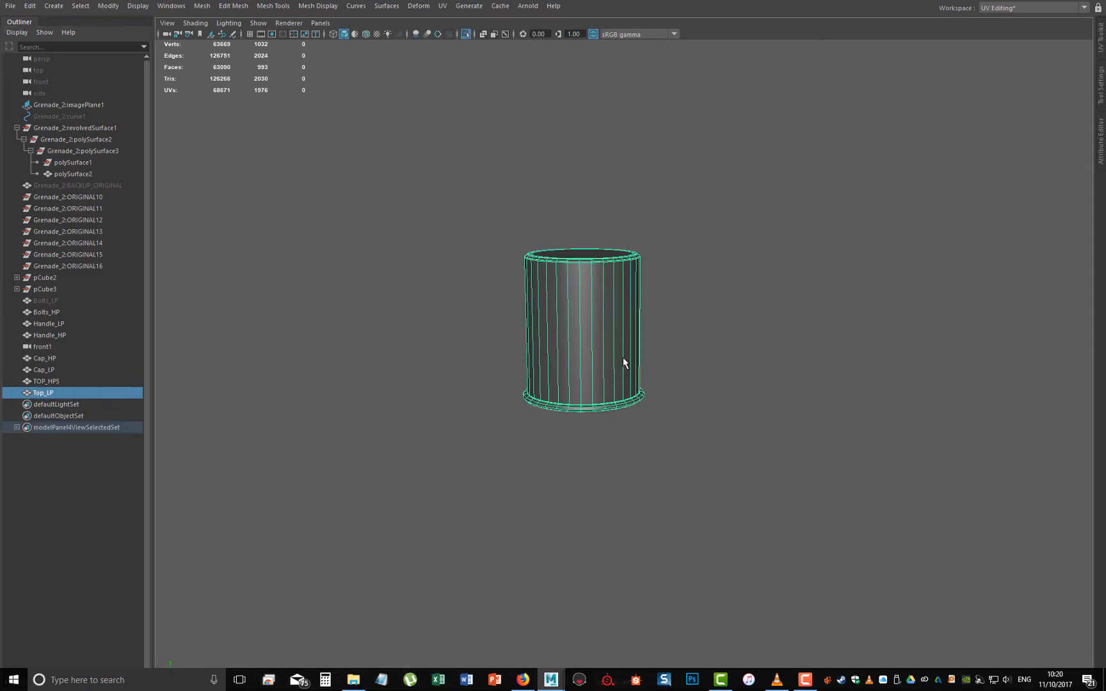
pyautogui.keyDown('alt'); pyautogui.moveTo(623, 358); pyautogui.dragTo(647, 365); pyautogui.keyUp('alt')
pyautogui.keyDown('alt'); pyautogui.moveTo(647, 365); pyautogui.dragTo(780, 348, button='right'); pyautogui.keyUp('alt')
pyautogui.moveTo(780, 347); pyautogui.dragTo(781, 422, button='right')
pyautogui.moveTo(790, 323); pyautogui.dragTo(791, 323, button='right')
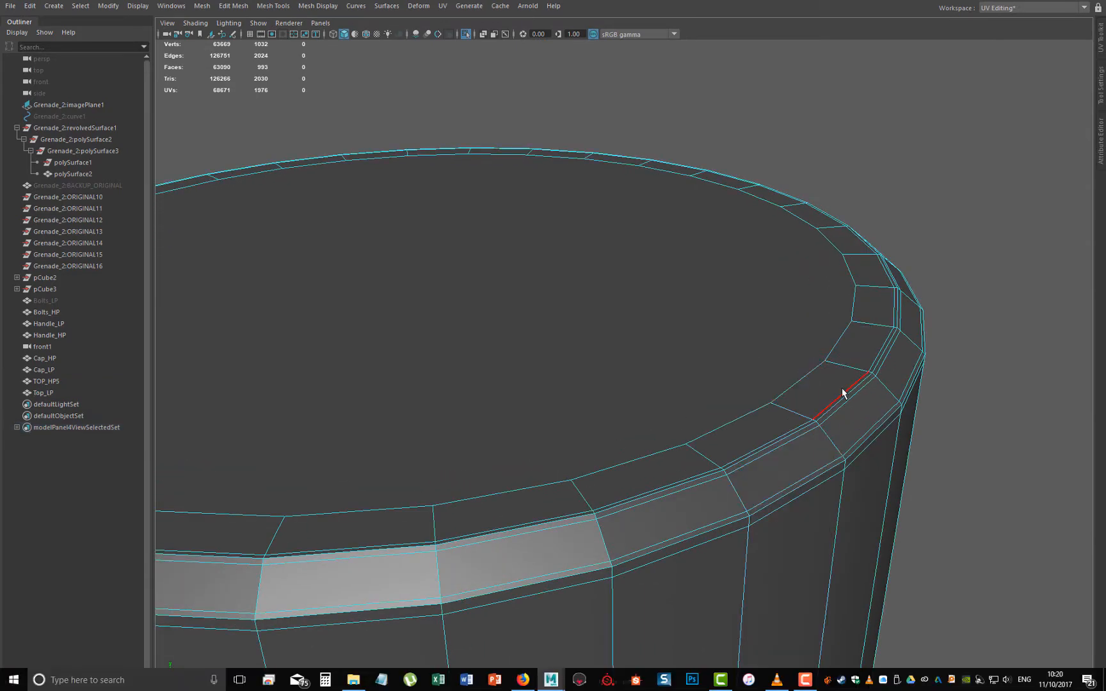
pyautogui.doubleClick(850, 400)
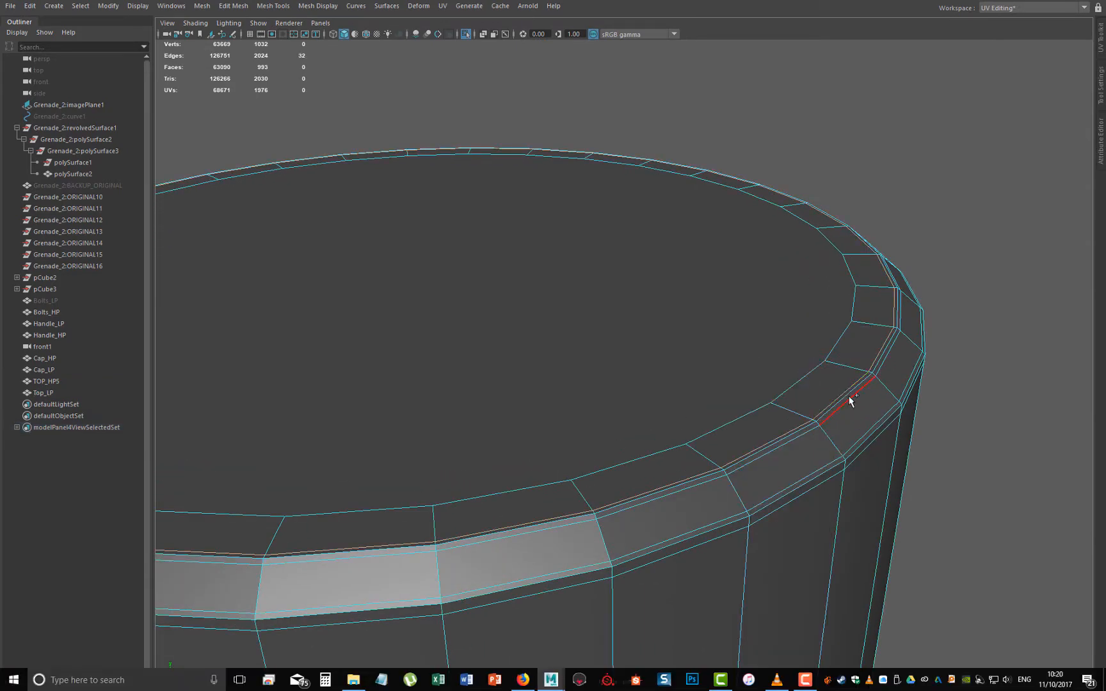
pyautogui.keyDown('shift'); pyautogui.doubleClick(877, 428); pyautogui.keyUp('shift')
pyautogui.keyDown('alt'); pyautogui.moveTo(845, 510); pyautogui.dragTo(856, 488); pyautogui.keyUp('alt')
pyautogui.hotkey('ctrl', 'Delete')
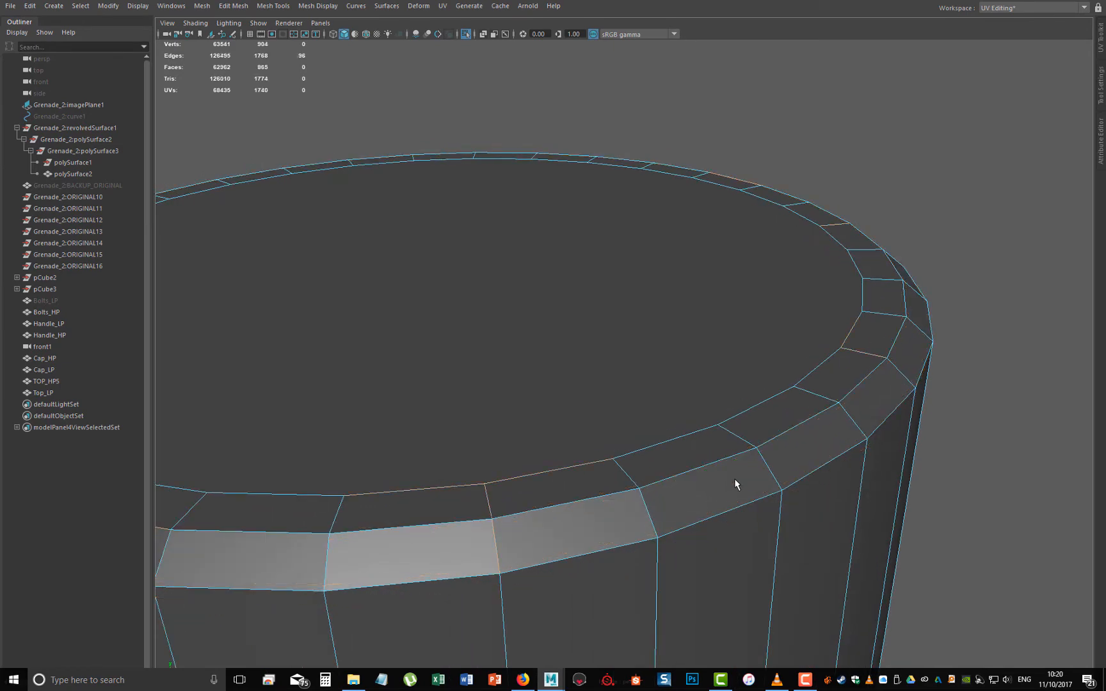
# - Delete the outer ring of faces and the central cap face from the flat top of Top_LP
pyautogui.scroll(-5, 516, 459)
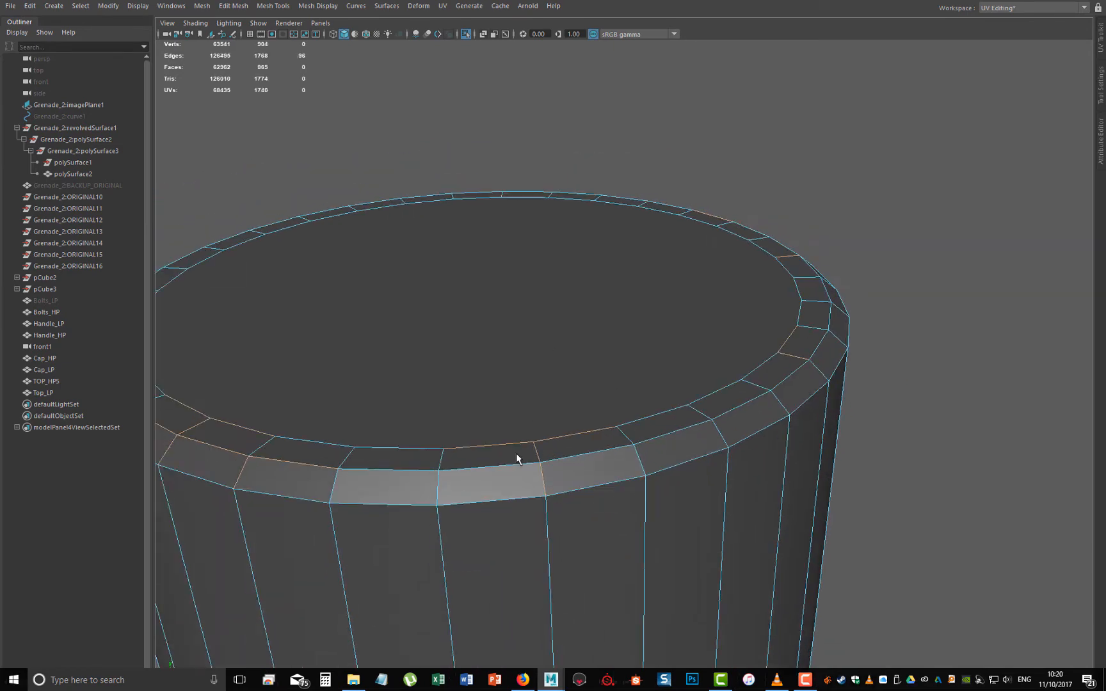
pyautogui.moveTo(525, 349); pyautogui.dragTo(523, 379, button='right')
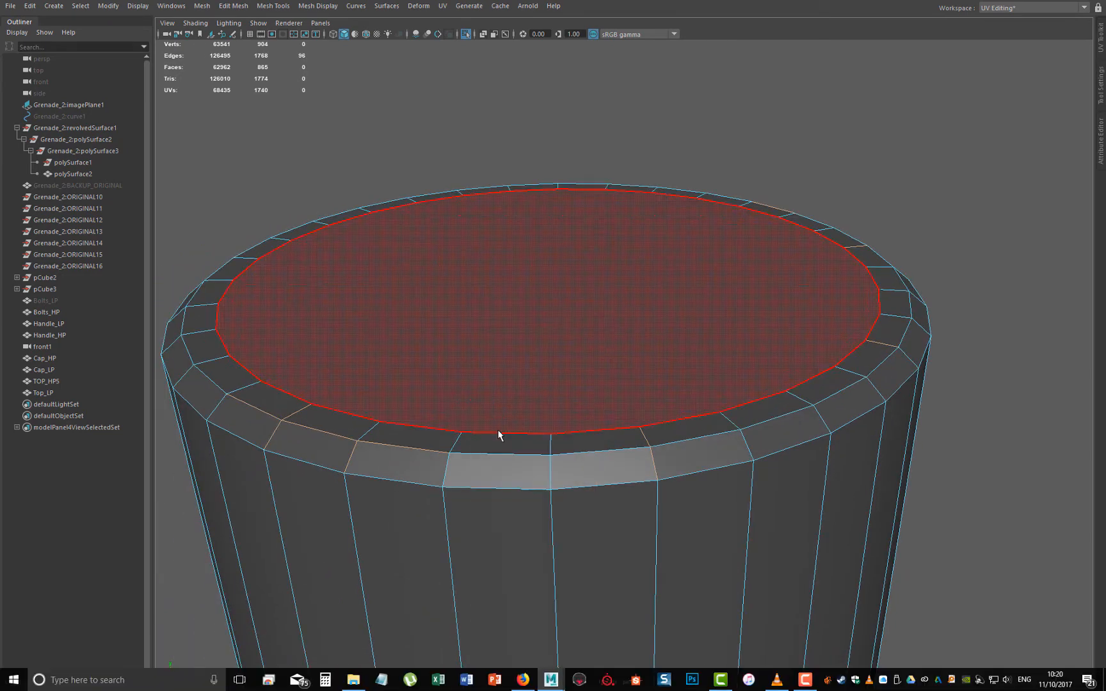
pyautogui.click(500, 442)
pyautogui.keyDown('shift'); pyautogui.doubleClick(602, 442); pyautogui.keyUp('shift')
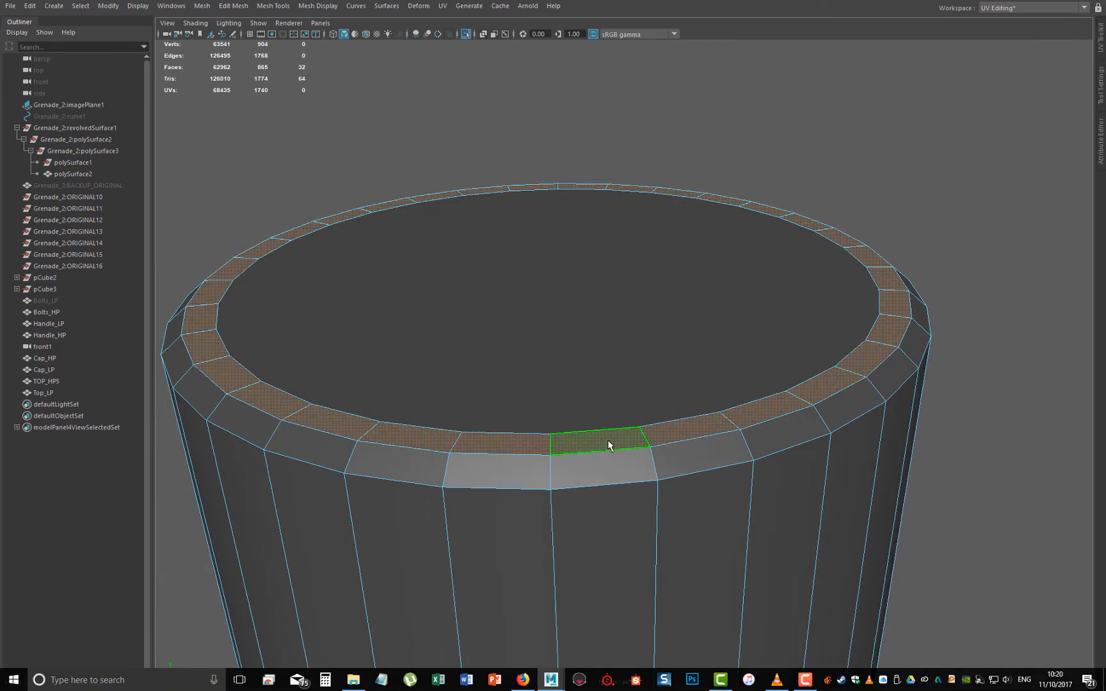
pyautogui.press('Delete')
pyautogui.click(627, 371)
pyautogui.press('Delete')
# - Bridge the front and back halves of the open top border with zero divisions, leaving out the two edges at each side
pyautogui.moveTo(589, 352); pyautogui.dragTo(599, 313, button='right')
pyautogui.doubleClick(572, 456)
pyautogui.keyDown('alt'); pyautogui.moveTo(666, 493); pyautogui.dragTo(743, 487); pyautogui.keyUp('alt')
pyautogui.keyDown('alt'); pyautogui.moveTo(743, 486); pyautogui.dragTo(741, 341, button='middle'); pyautogui.keyUp('alt')
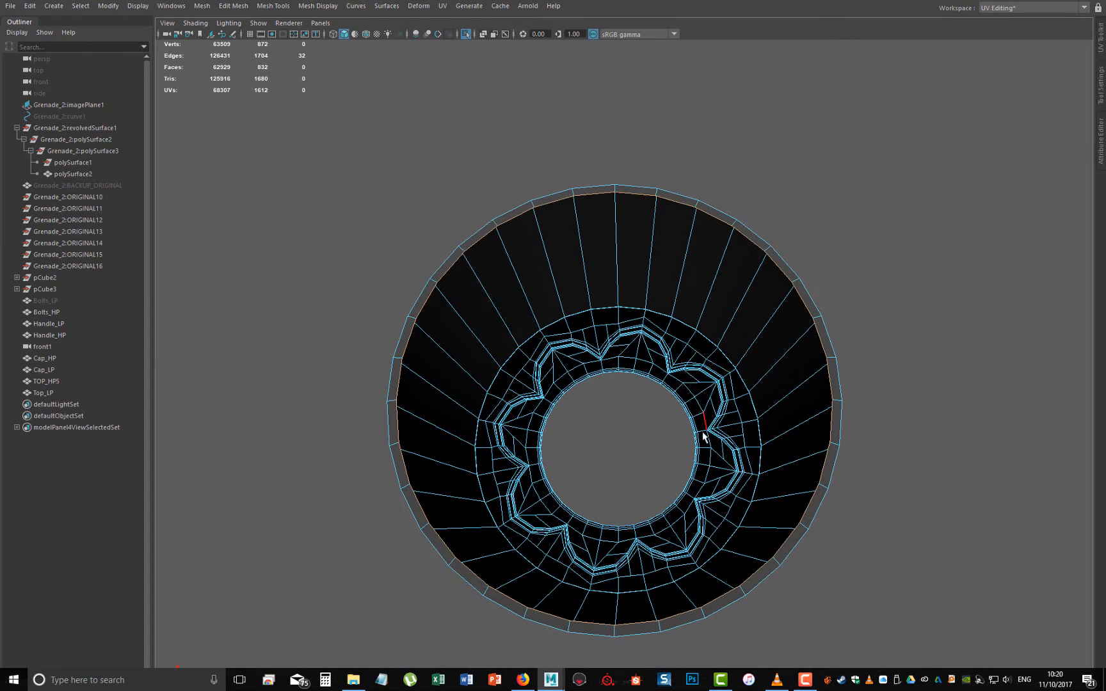
pyautogui.press('space')
pyautogui.moveTo(704, 430); pyautogui.dragTo(655, 431)
pyautogui.keyDown('alt'); pyautogui.moveTo(653, 480); pyautogui.dragTo(608, 381, button='right'); pyautogui.keyUp('alt')
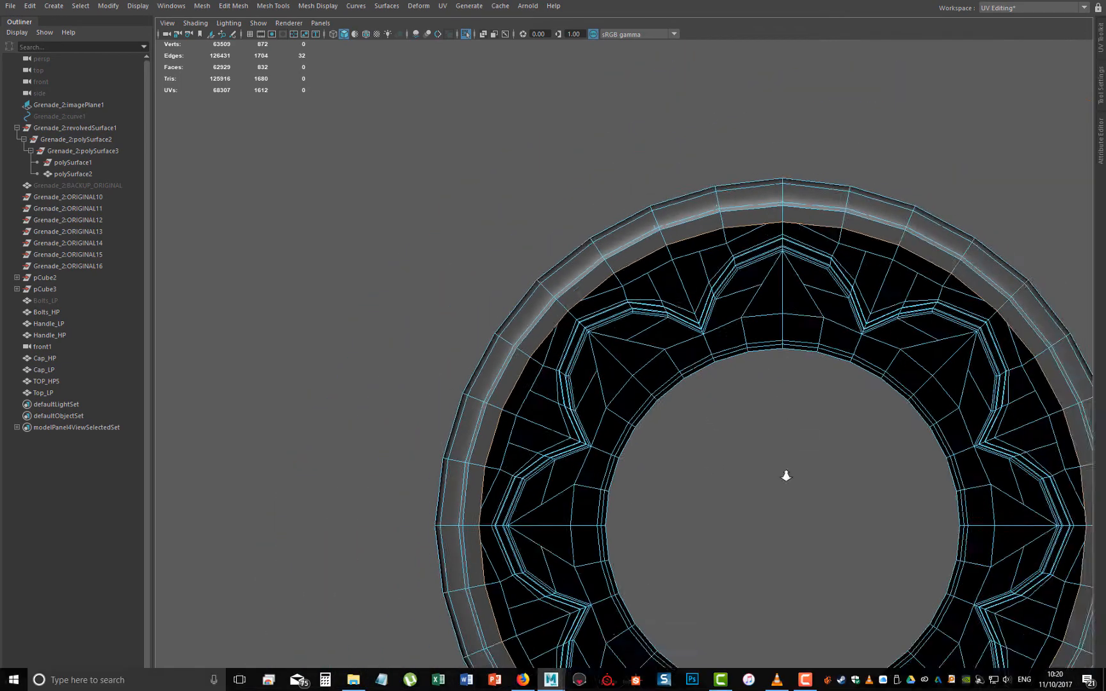
pyautogui.moveTo(429, 422); pyautogui.dragTo(1050, 448)
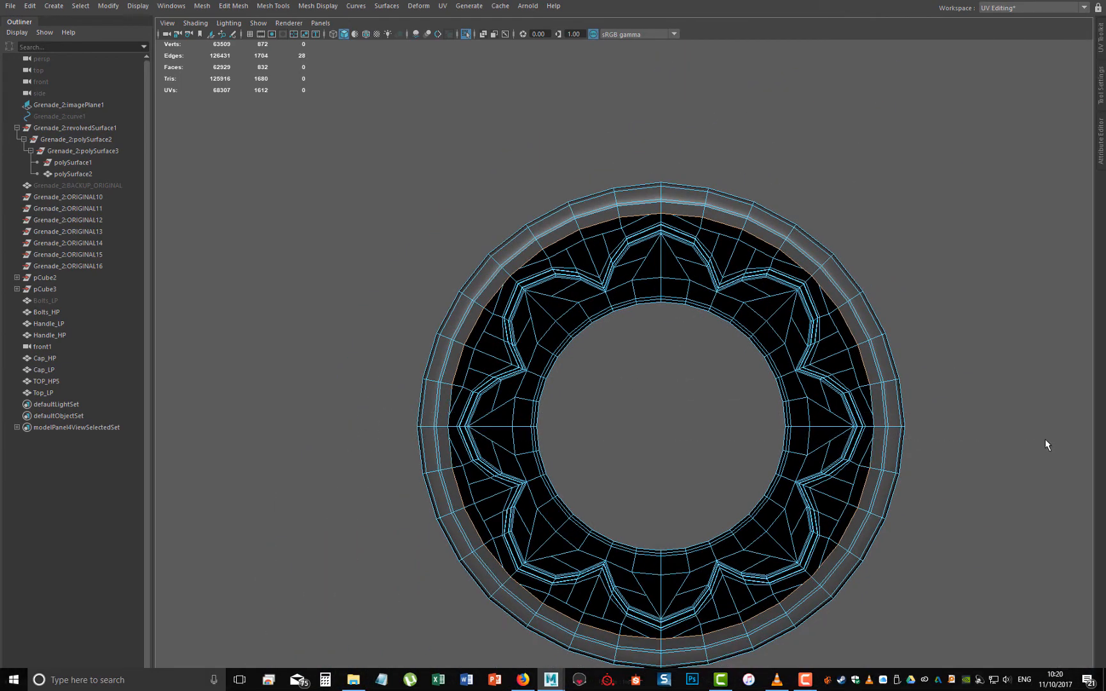
pyautogui.keyDown('shift'); pyautogui.moveTo(732, 430); pyautogui.dragTo(724, 564, button='right'); pyautogui.keyUp('shift')
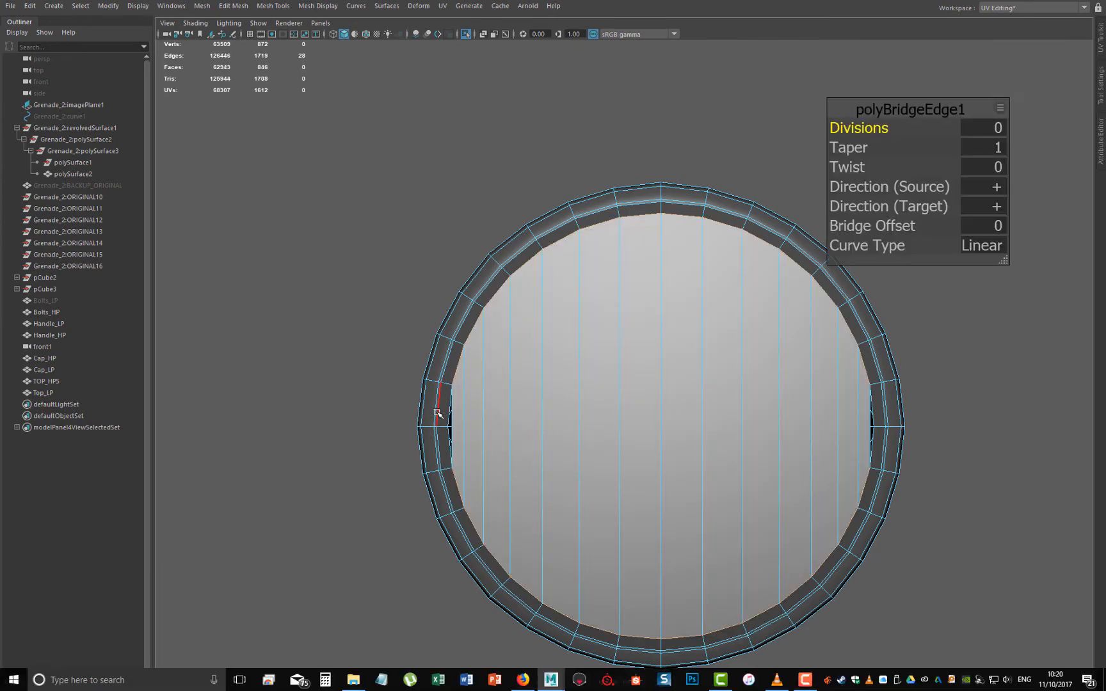
# - Fill the two narrow gaps remaining at the opposite sides of the bridged cap
pyautogui.moveTo(444, 382); pyautogui.dragTo(474, 388, button='right')
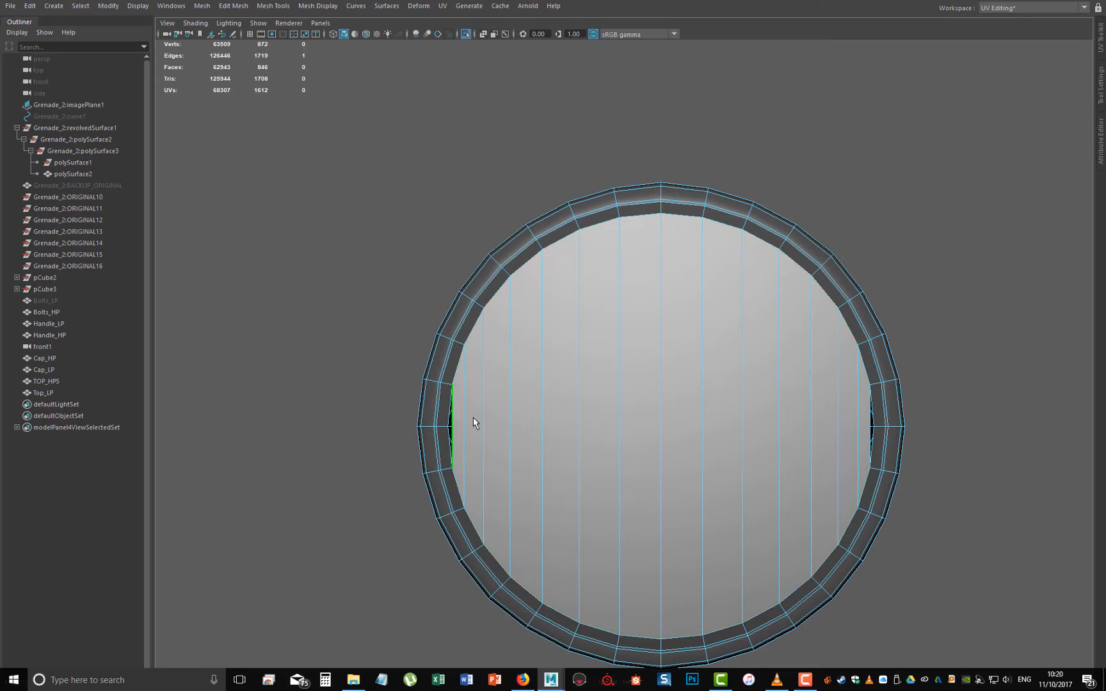
pyautogui.keyDown('shift'); pyautogui.click(869, 413); pyautogui.keyUp('shift')
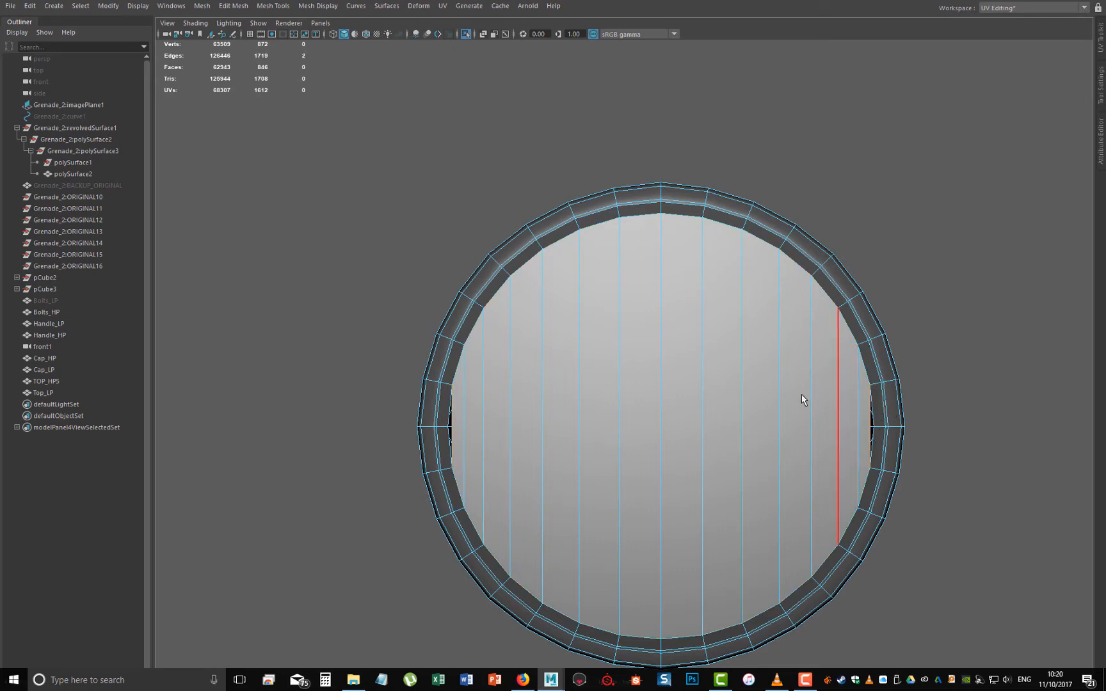
pyautogui.keyDown('shift'); pyautogui.moveTo(785, 379); pyautogui.dragTo(771, 515, button='right'); pyautogui.keyUp('shift')
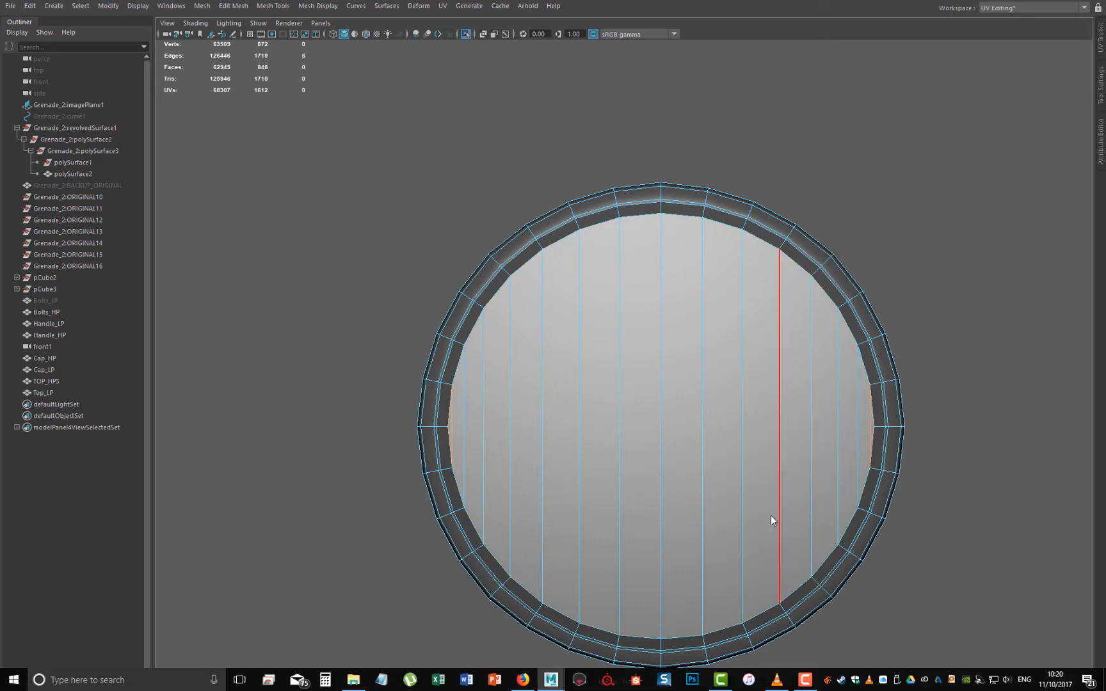
pyautogui.keyDown('alt'); pyautogui.moveTo(693, 449); pyautogui.dragTo(746, 289); pyautogui.keyUp('alt')
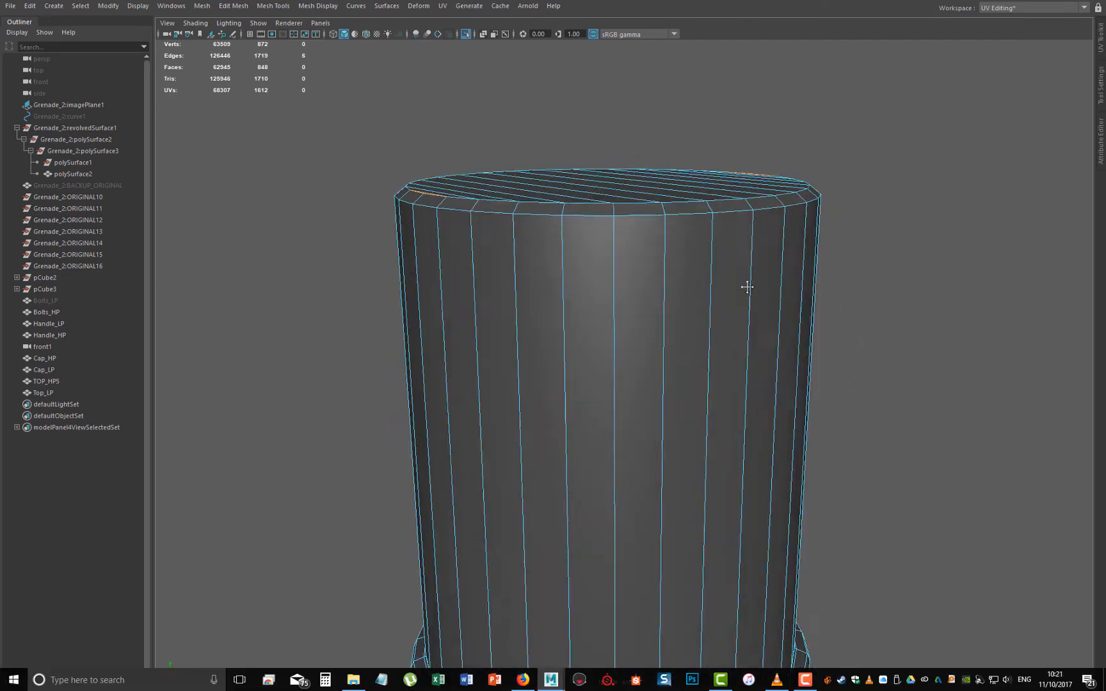
pyautogui.keyDown('alt'); pyautogui.moveTo(745, 289); pyautogui.dragTo(711, 205, button='middle'); pyautogui.keyUp('alt')
pyautogui.keyDown('alt'); pyautogui.moveTo(711, 205); pyautogui.dragTo(757, 412, button='right'); pyautogui.keyUp('alt')
pyautogui.keyDown('alt'); pyautogui.moveTo(757, 412); pyautogui.dragTo(771, 420); pyautogui.keyUp('alt')
pyautogui.keyDown('alt'); pyautogui.moveTo(699, 365); pyautogui.dragTo(774, 372, button='right'); pyautogui.keyUp('alt')
pyautogui.keyDown('alt'); pyautogui.moveTo(794, 288); pyautogui.dragTo(679, 385, button='middle'); pyautogui.keyUp('alt')
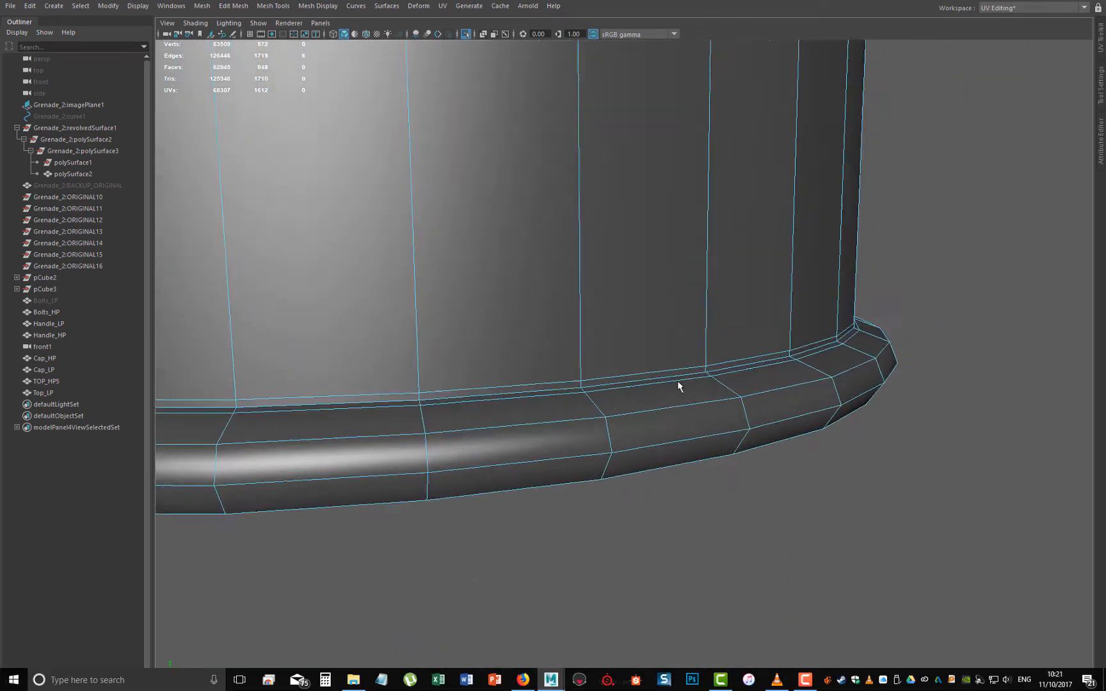
pyautogui.keyDown('alt'); pyautogui.moveTo(679, 384); pyautogui.dragTo(751, 472, button='right'); pyautogui.keyUp('alt')
pyautogui.moveTo(856, 348); pyautogui.dragTo(861, 324, button='right')
pyautogui.doubleClick(842, 354)
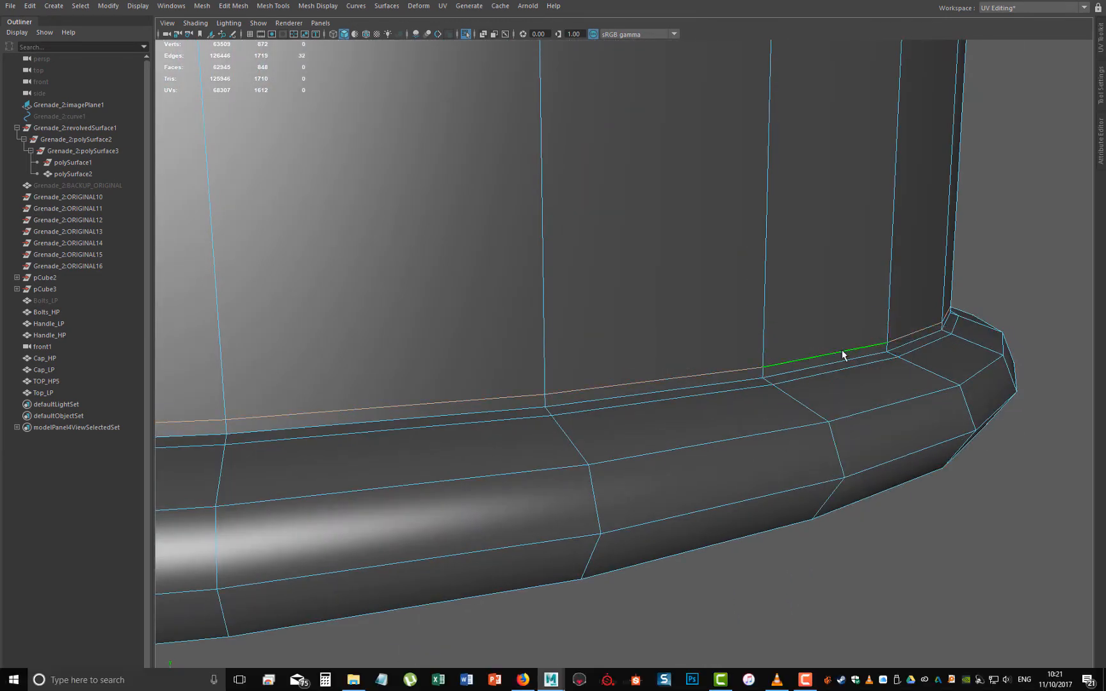
pyautogui.keyDown('shift'); pyautogui.doubleClick(839, 376); pyautogui.keyUp('shift')
pyautogui.keyDown('alt'); pyautogui.moveTo(839, 375); pyautogui.dragTo(897, 299); pyautogui.keyUp('alt')
pyautogui.keyDown('shift'); pyautogui.doubleClick(974, 282); pyautogui.keyUp('shift')
pyautogui.keyDown('shift'); pyautogui.doubleClick(845, 151); pyautogui.keyUp('shift')
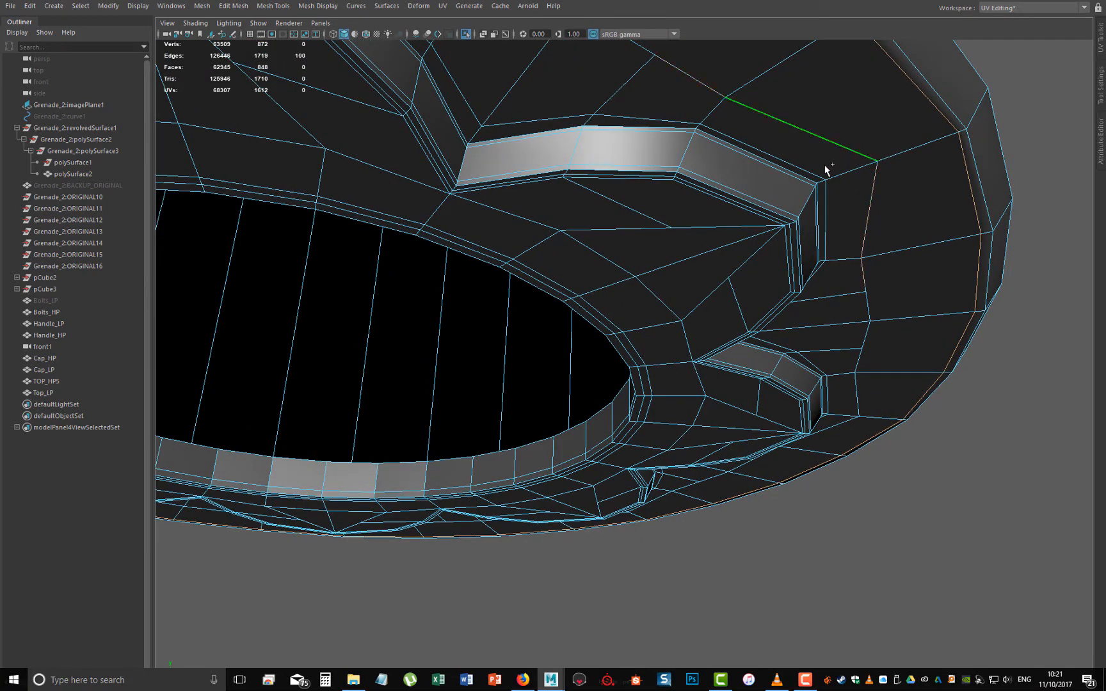
pyautogui.keyDown('shift'); pyautogui.click(807, 170); pyautogui.keyUp('shift')
pyautogui.keyDown('shift'); pyautogui.doubleClick(788, 172); pyautogui.keyUp('shift')
pyautogui.keyDown('alt'); pyautogui.moveTo(743, 210); pyautogui.dragTo(590, 232); pyautogui.keyUp('alt')
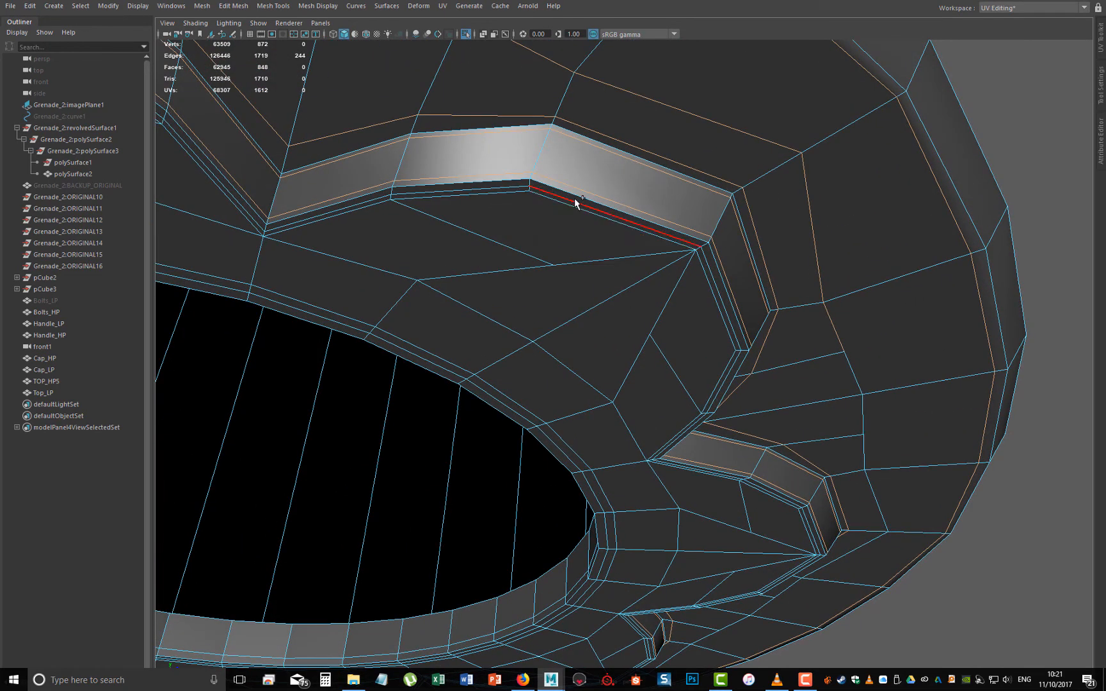
pyautogui.keyDown('shift'); pyautogui.doubleClick(574, 199); pyautogui.keyUp('shift')
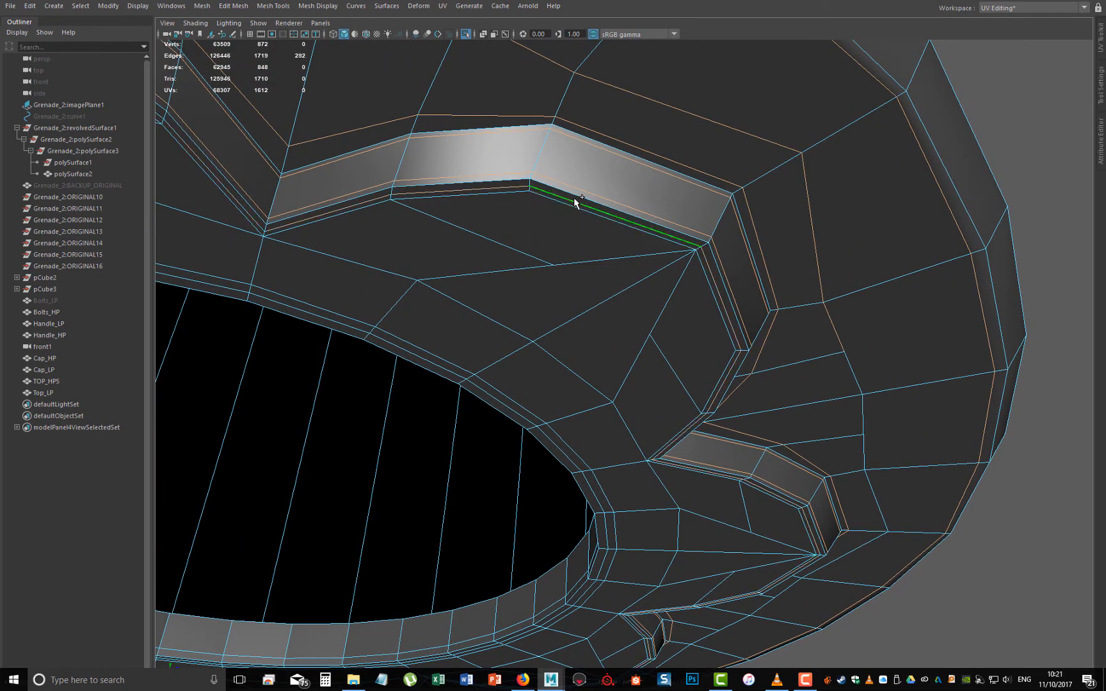
pyautogui.keyDown('ctrl'); pyautogui.click(622, 286); pyautogui.keyUp('ctrl')
pyautogui.keyDown('alt'); pyautogui.moveTo(622, 286); pyautogui.dragTo(742, 263); pyautogui.keyUp('alt')
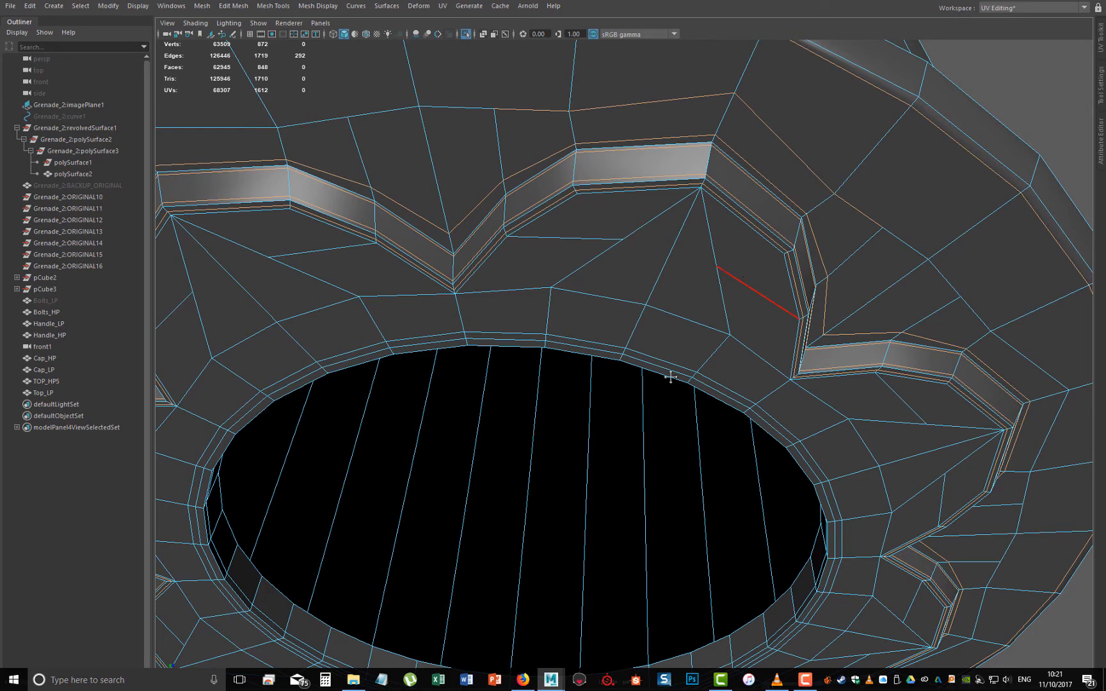
pyautogui.keyDown('alt'); pyautogui.moveTo(670, 377); pyautogui.dragTo(554, 537, button='middle'); pyautogui.keyUp('alt')
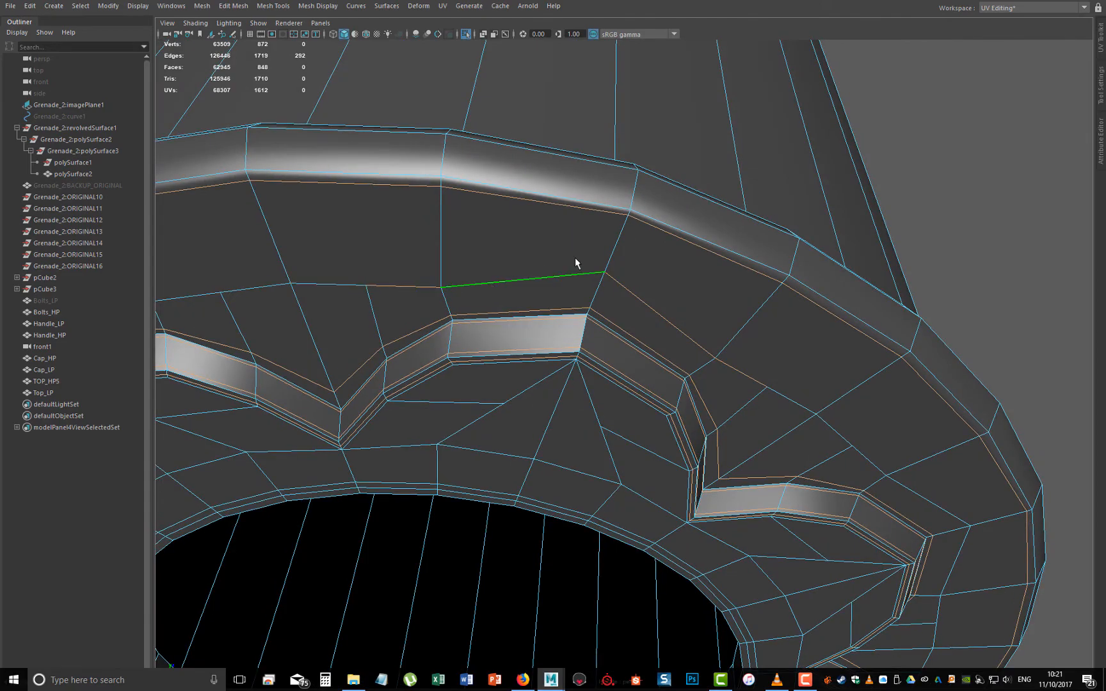
# - Delete the faces of three quadrants of Top_LP, keeping only its upper-left quarter as seen from above
pyautogui.scroll(-8, 798, 469)
pyautogui.keyDown('alt'); pyautogui.moveTo(721, 365); pyautogui.dragTo(600, 425); pyautogui.keyUp('alt')
pyautogui.press('space')
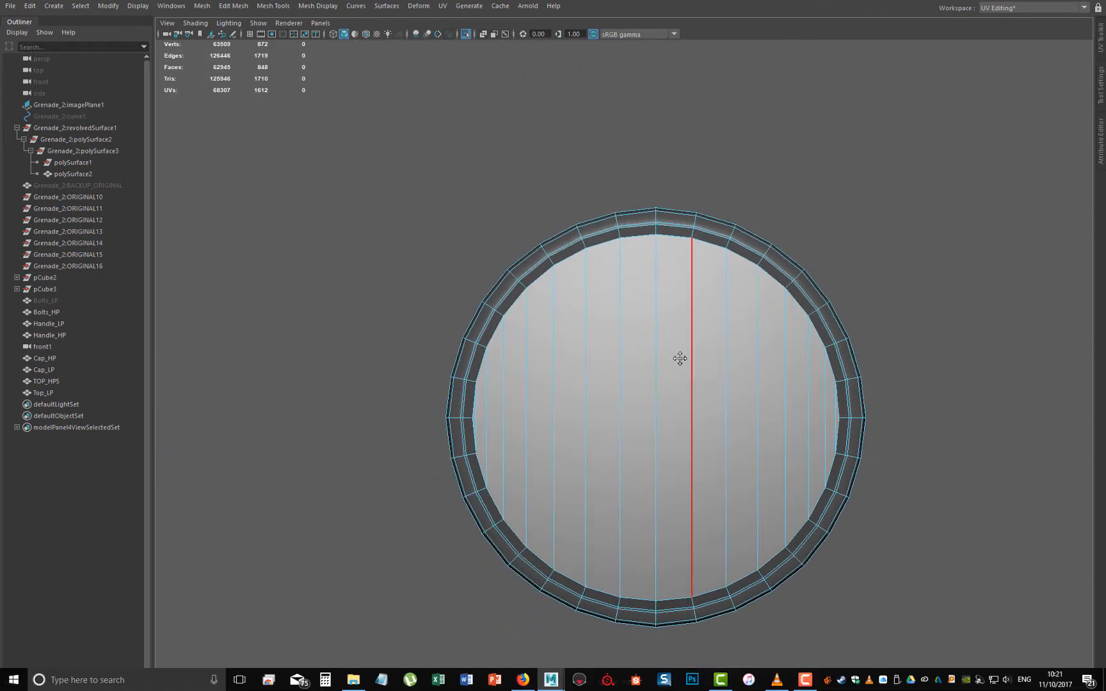
pyautogui.keyDown('alt'); pyautogui.moveTo(680, 358); pyautogui.dragTo(612, 286, button='middle'); pyautogui.keyUp('alt')
pyautogui.moveTo(612, 286); pyautogui.dragTo(613, 316, button='right')
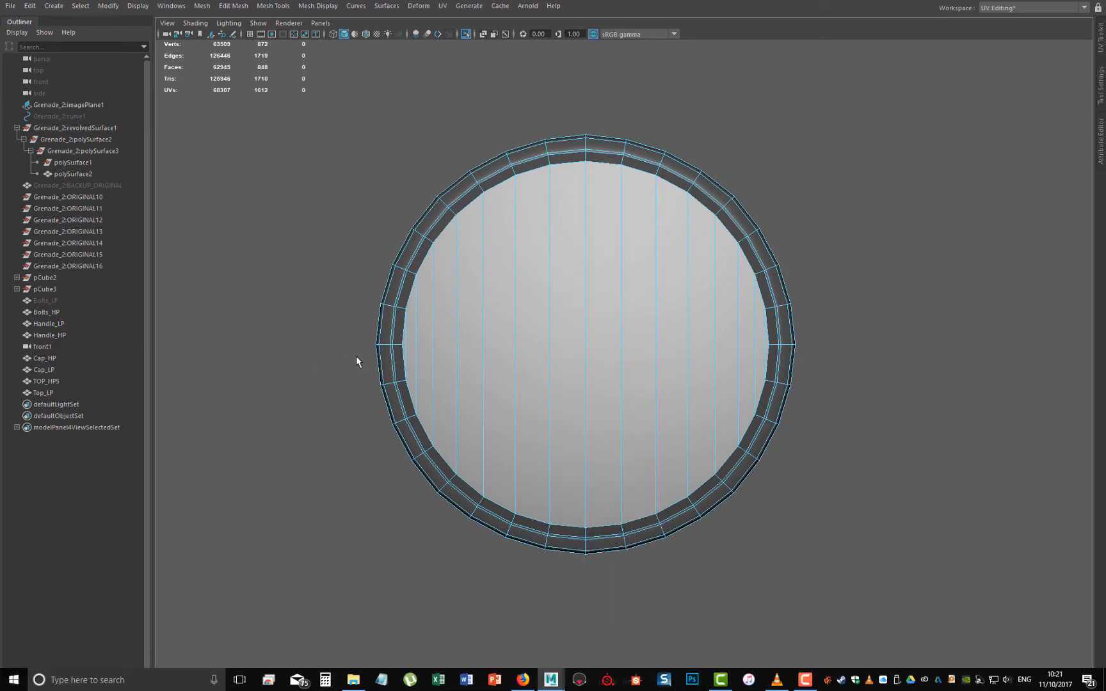
pyautogui.moveTo(357, 361); pyautogui.dragTo(1061, 617)
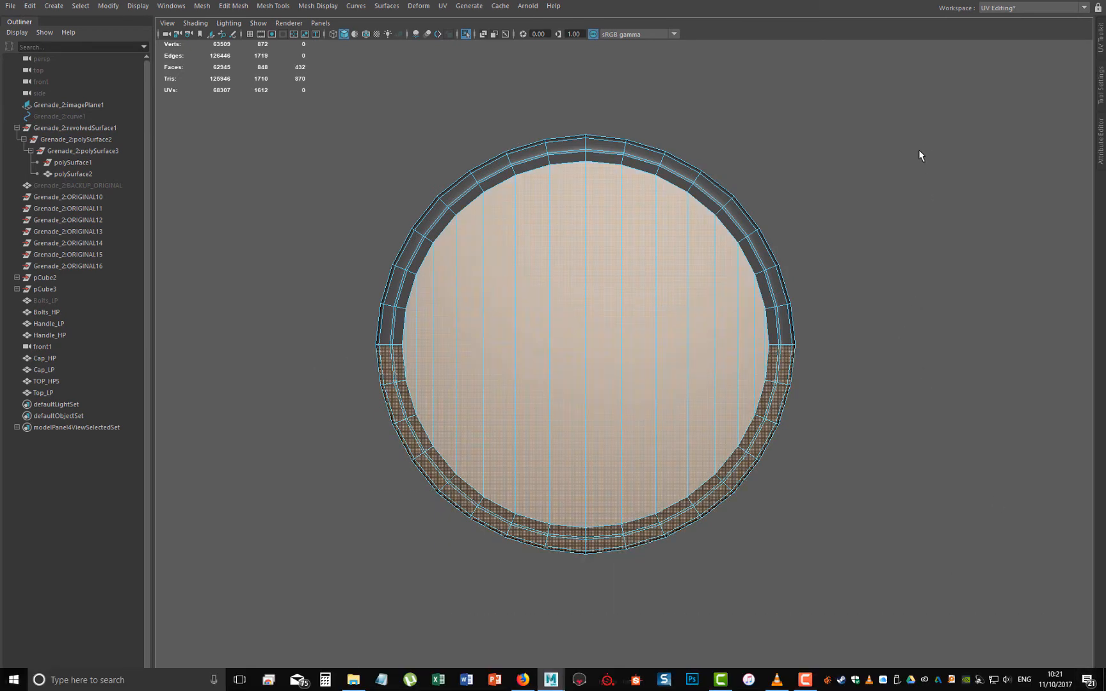
pyautogui.press('4')
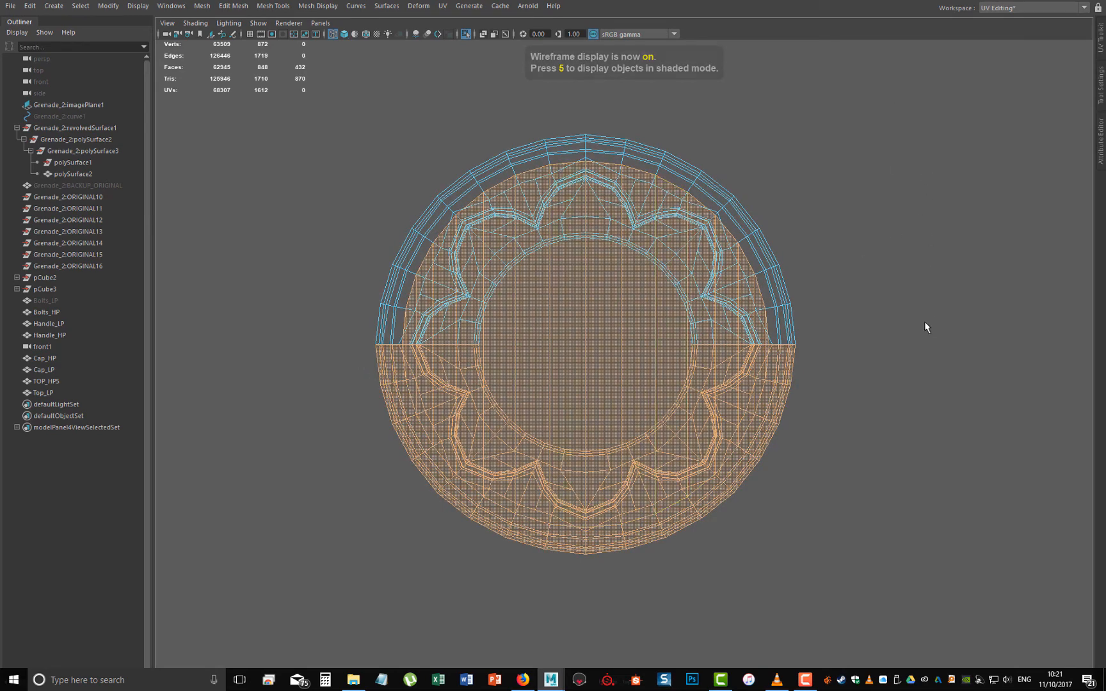
pyautogui.press('Delete')
pyautogui.moveTo(882, 57); pyautogui.dragTo(589, 458)
pyautogui.press('Delete')
# - Delete the support edge loops above, below and underneath the rounded lower rim on the remaining quarter
pyautogui.press('space')
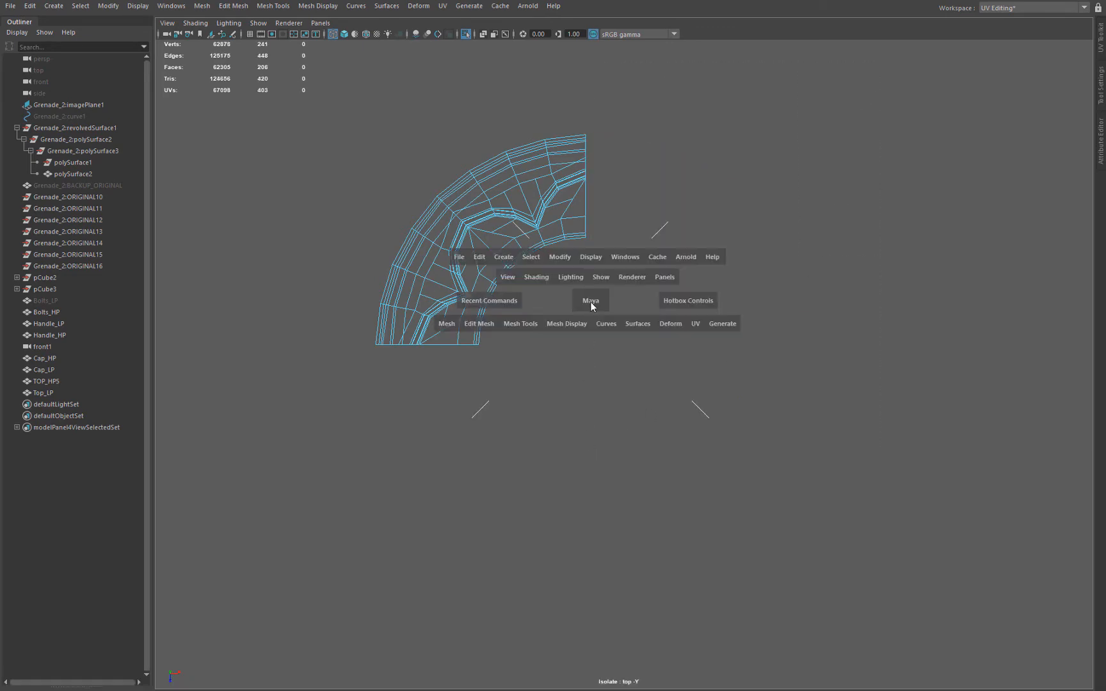
pyautogui.keyDown('alt'); pyautogui.moveTo(590, 301); pyautogui.dragTo(669, 377); pyautogui.keyUp('alt')
pyautogui.press('4')
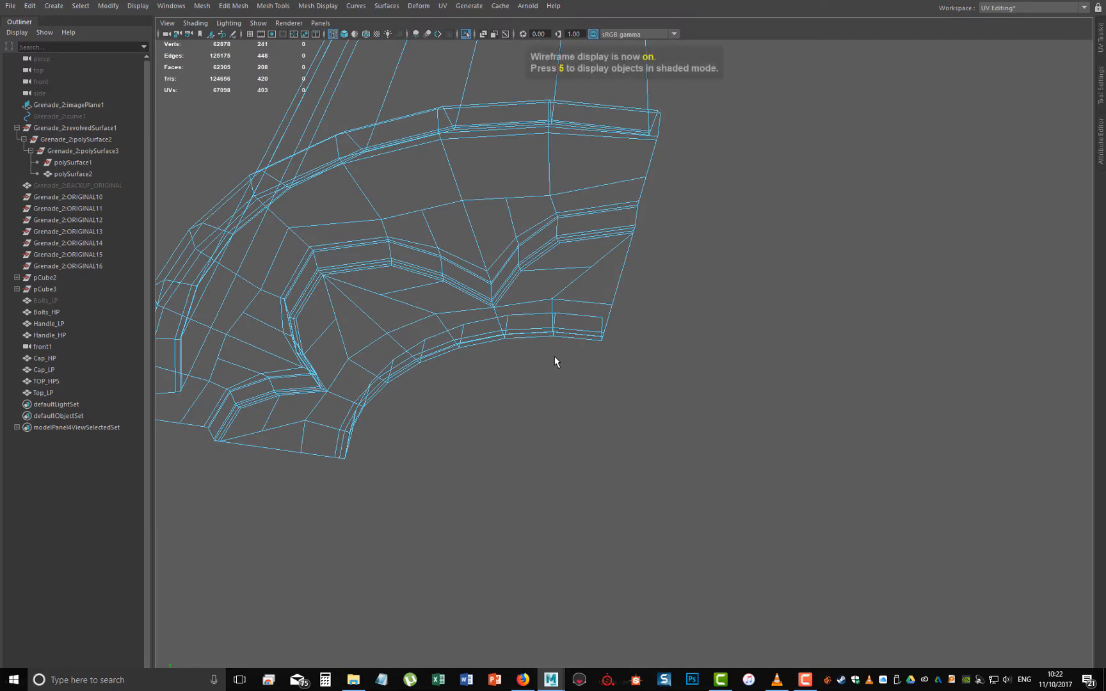
pyautogui.press('5')
pyautogui.moveTo(514, 352)
pyautogui.keyDown('alt'); pyautogui.mouseDown()
pyautogui.moveTo(545, 317)
pyautogui.moveTo(590, 363)
pyautogui.moveTo(617, 452)
pyautogui.moveTo(573, 286)
pyautogui.moveTo(546, 368)
pyautogui.moveTo(556, 365)
pyautogui.moveTo(553, 351)
pyautogui.moveTo(630, 470)
pyautogui.moveTo(599, 480)
pyautogui.moveTo(637, 435)
pyautogui.mouseUp(); pyautogui.keyUp('alt')
pyautogui.moveTo(632, 346); pyautogui.dragTo(627, 313, button='right')
pyautogui.click(649, 411)
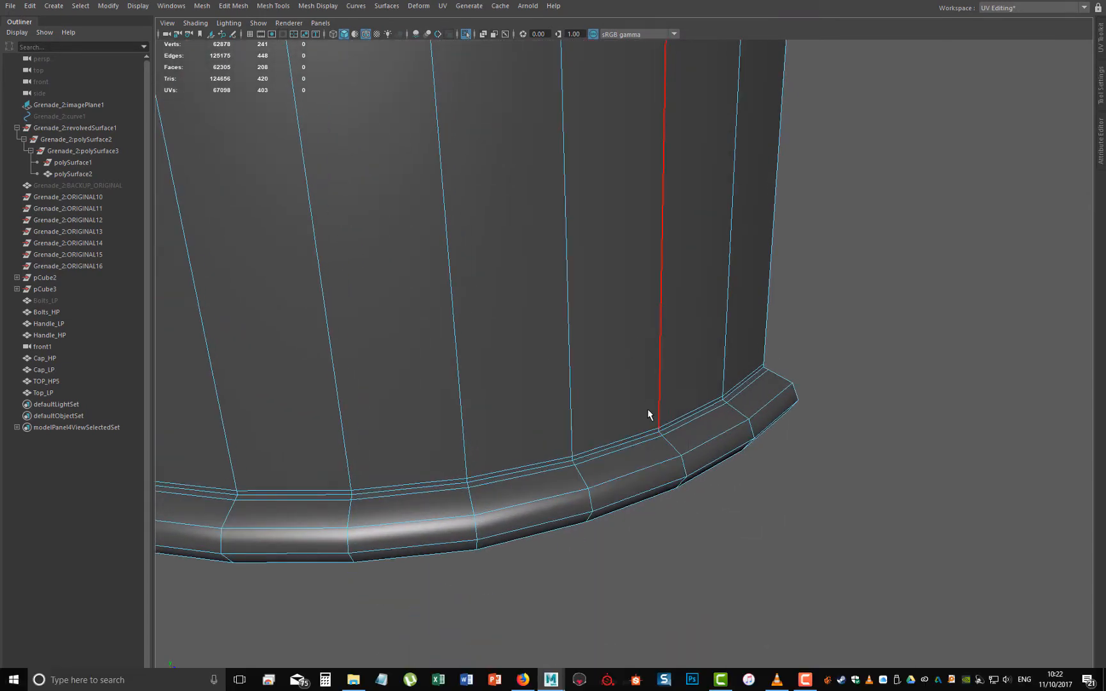
pyautogui.keyDown('alt'); pyautogui.moveTo(650, 411); pyautogui.dragTo(648, 518, button='right'); pyautogui.keyUp('alt')
pyautogui.doubleClick(647, 467)
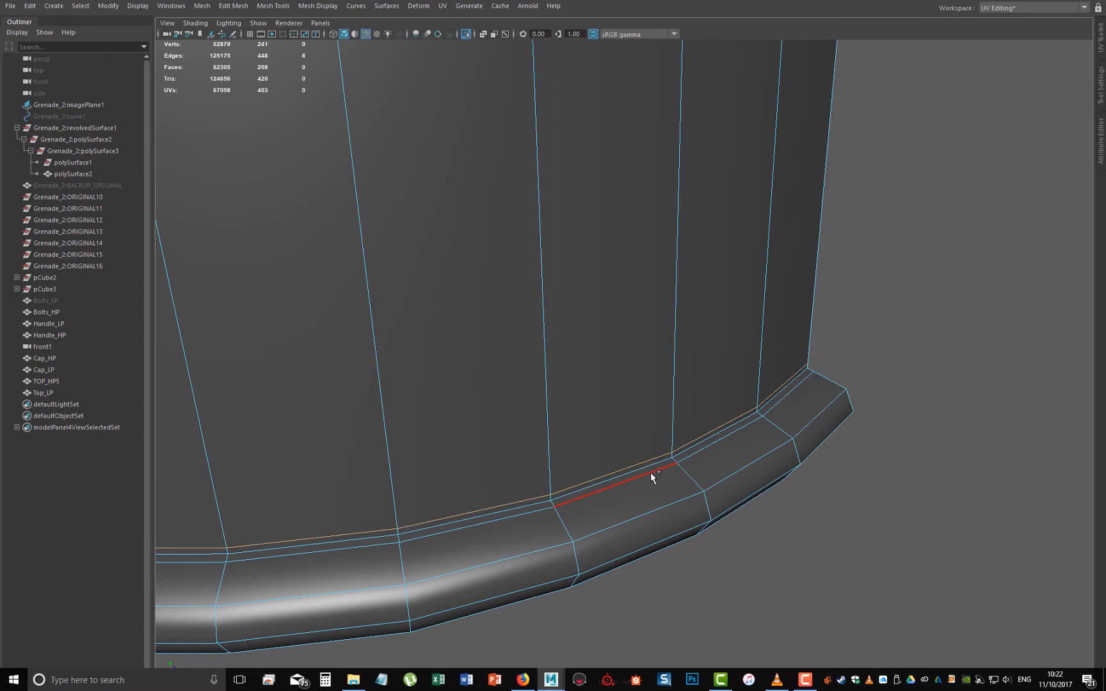
pyautogui.keyDown('alt'); pyautogui.moveTo(654, 476); pyautogui.dragTo(805, 217); pyautogui.keyUp('alt')
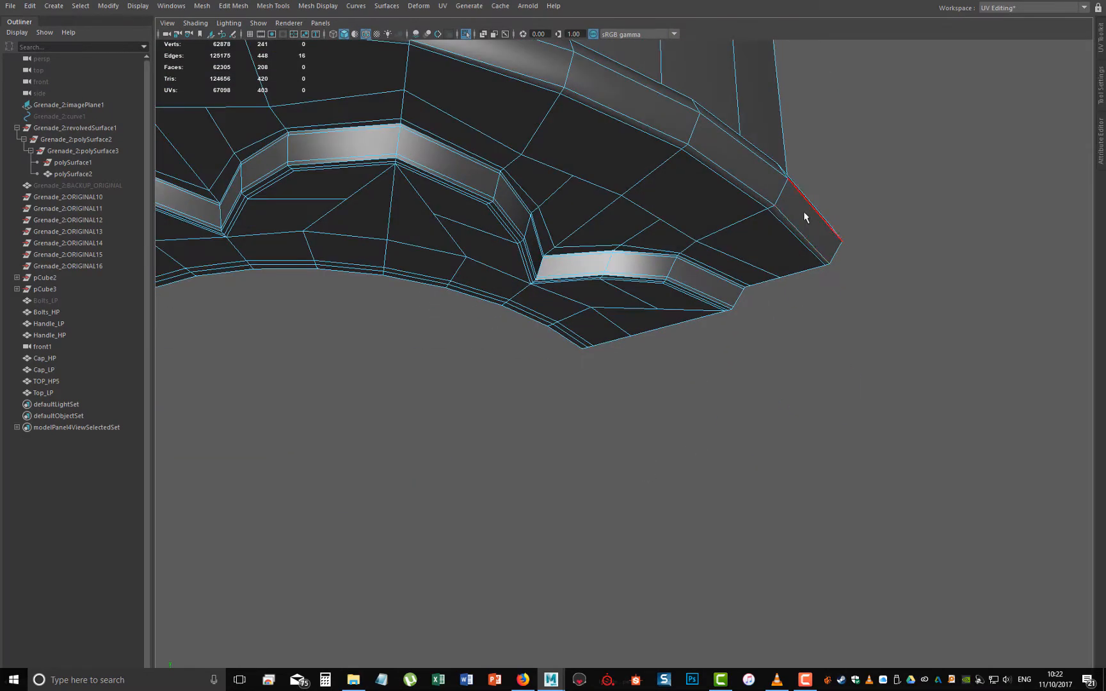
pyautogui.doubleClick(755, 203)
pyautogui.keyDown('alt'); pyautogui.moveTo(645, 267); pyautogui.dragTo(746, 362); pyautogui.keyUp('alt')
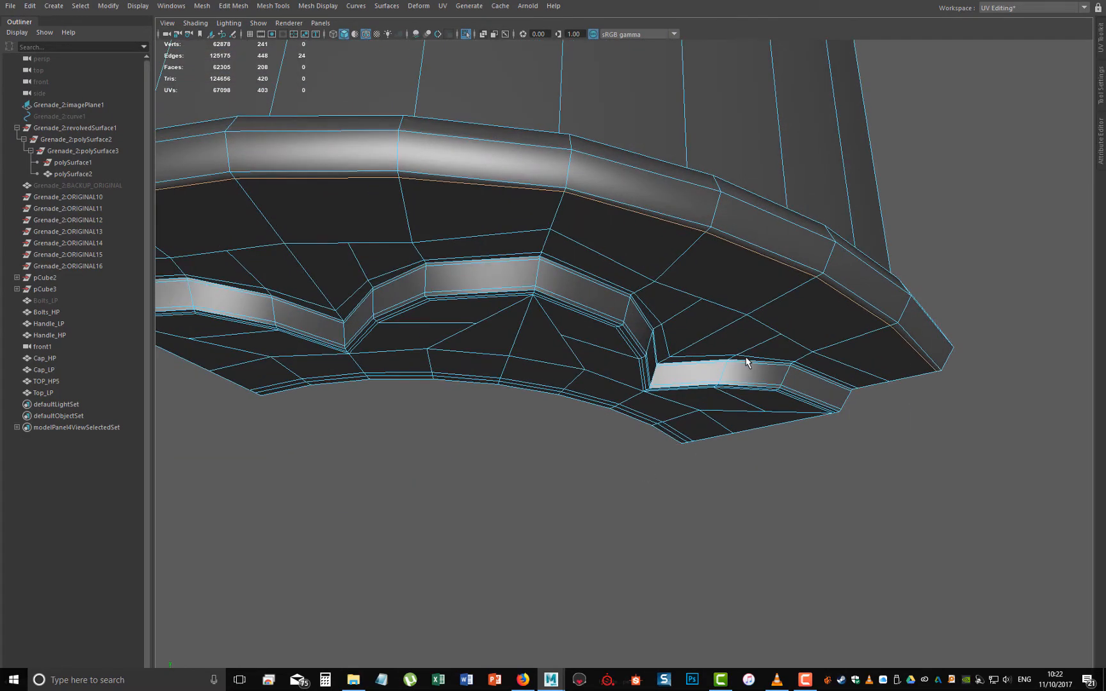
pyautogui.hotkey('ctrl', 'Delete')
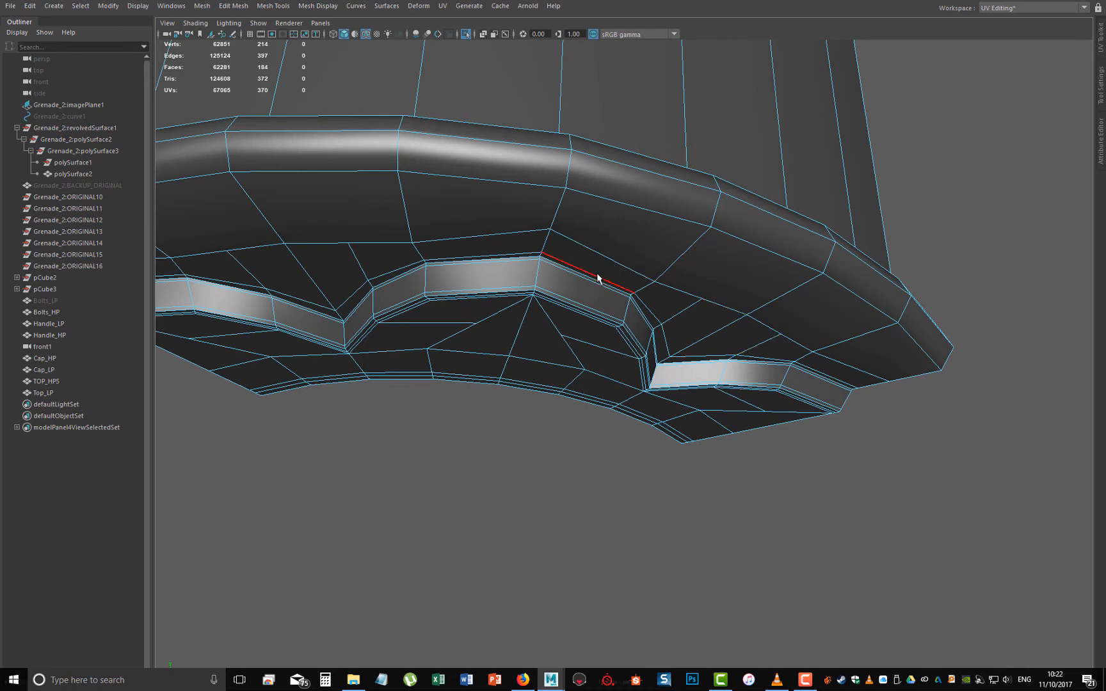
# - Delete the support edge loops running along the outer and inner borders of the scalloped recess wall on the underside
pyautogui.doubleClick(575, 276)
pyautogui.hotkey('ctrl', 'Delete')
pyautogui.click(468, 291)
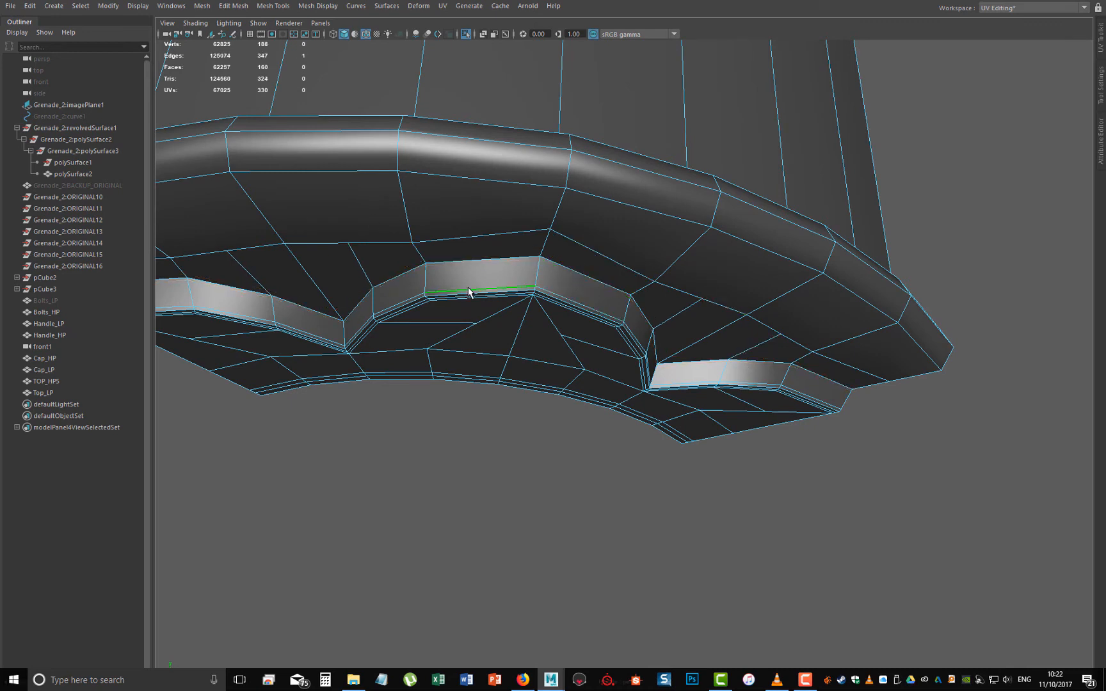
pyautogui.doubleClick(469, 291)
pyautogui.keyDown('alt'); pyautogui.moveTo(479, 325); pyautogui.dragTo(482, 282); pyautogui.keyUp('alt')
pyautogui.keyDown('alt'); pyautogui.moveTo(487, 163); pyautogui.dragTo(492, 185, button='middle'); pyautogui.keyUp('alt')
pyautogui.scroll(3, 490, 184)
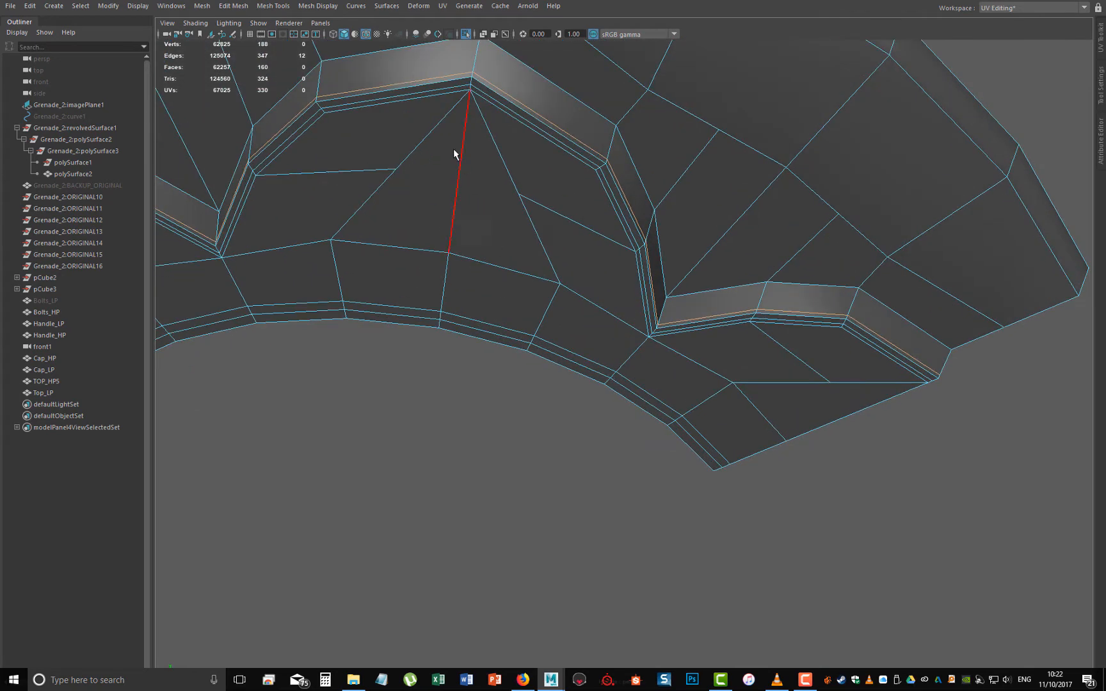
pyautogui.keyDown('shift'); pyautogui.doubleClick(371, 103); pyautogui.keyUp('shift')
pyautogui.keyDown('alt'); pyautogui.moveTo(457, 254); pyautogui.dragTo(578, 288, button='middle'); pyautogui.keyUp('alt')
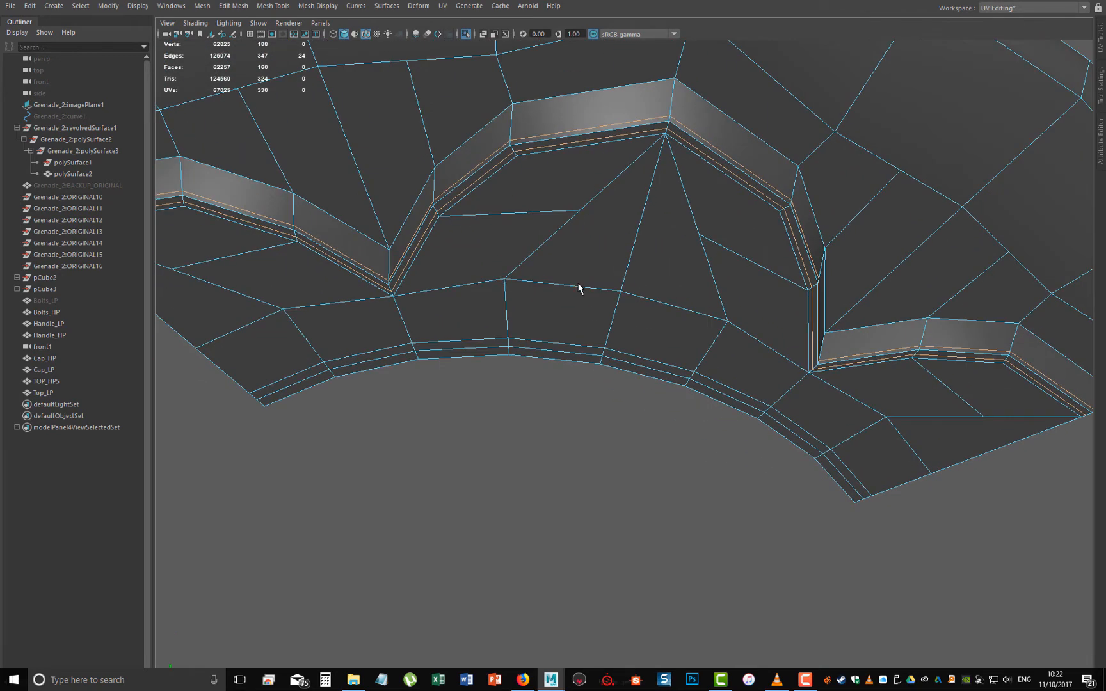
pyautogui.hotkey('ctrl', 'Delete')
# - Delete the support edge loops on both sides of the inner neck opening's edge
pyautogui.keyDown('alt'); pyautogui.moveTo(705, 284); pyautogui.dragTo(931, 481); pyautogui.keyUp('alt')
pyautogui.doubleClick(810, 511)
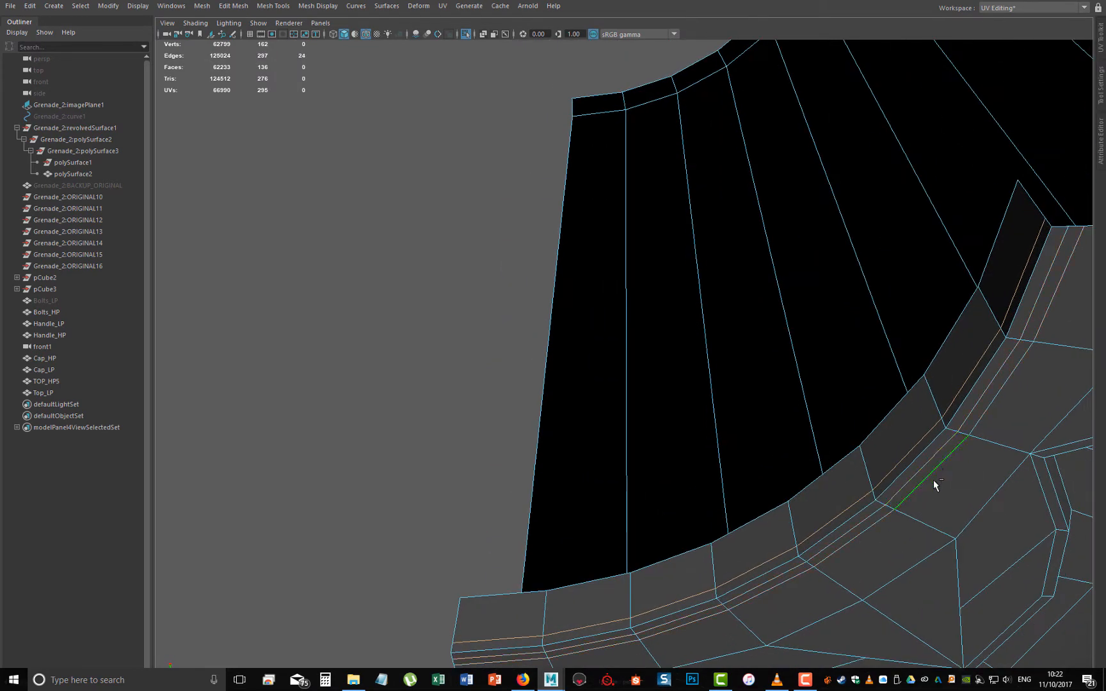
pyautogui.hotkey('ctrl', 'Delete')
pyautogui.keyDown('alt'); pyautogui.moveTo(933, 481); pyautogui.dragTo(468, 250); pyautogui.keyUp('alt')
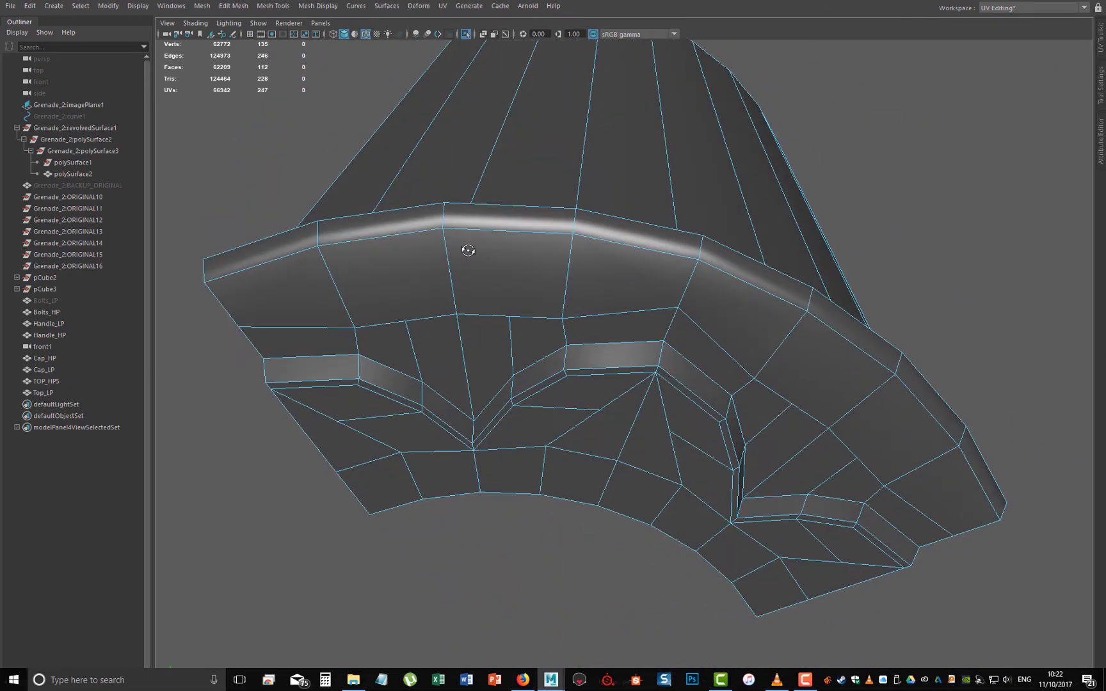
pyautogui.keyDown('alt'); pyautogui.moveTo(619, 329); pyautogui.dragTo(759, 325, button='middle'); pyautogui.keyUp('alt')
pyautogui.scroll(1, 674, 363)
pyautogui.keyDown('alt'); pyautogui.moveTo(648, 363); pyautogui.dragTo(632, 370, button='middle'); pyautogui.keyUp('alt')
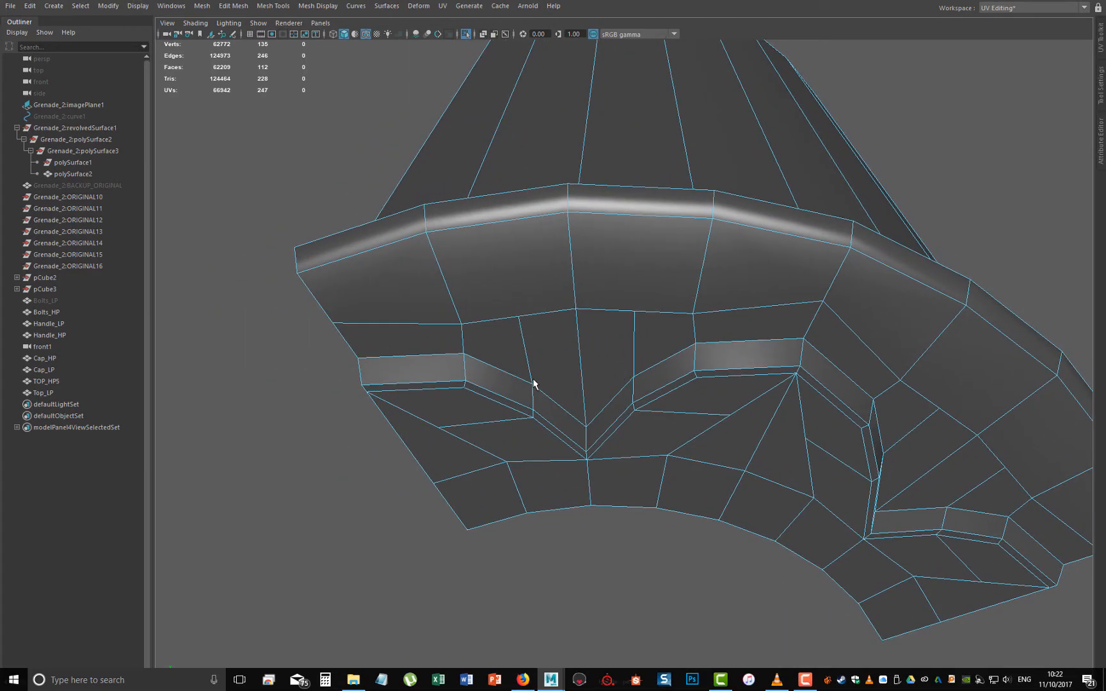
# - Snap the first three vertices between rim and scalloped recess, starting at the uncleaned cut border, onto the rim's lower edge, each to its matching vertex
pyautogui.keyDown('alt'); pyautogui.moveTo(539, 369); pyautogui.dragTo(587, 367); pyautogui.keyUp('alt')
pyautogui.moveTo(491, 330); pyautogui.dragTo(440, 338, button='right')
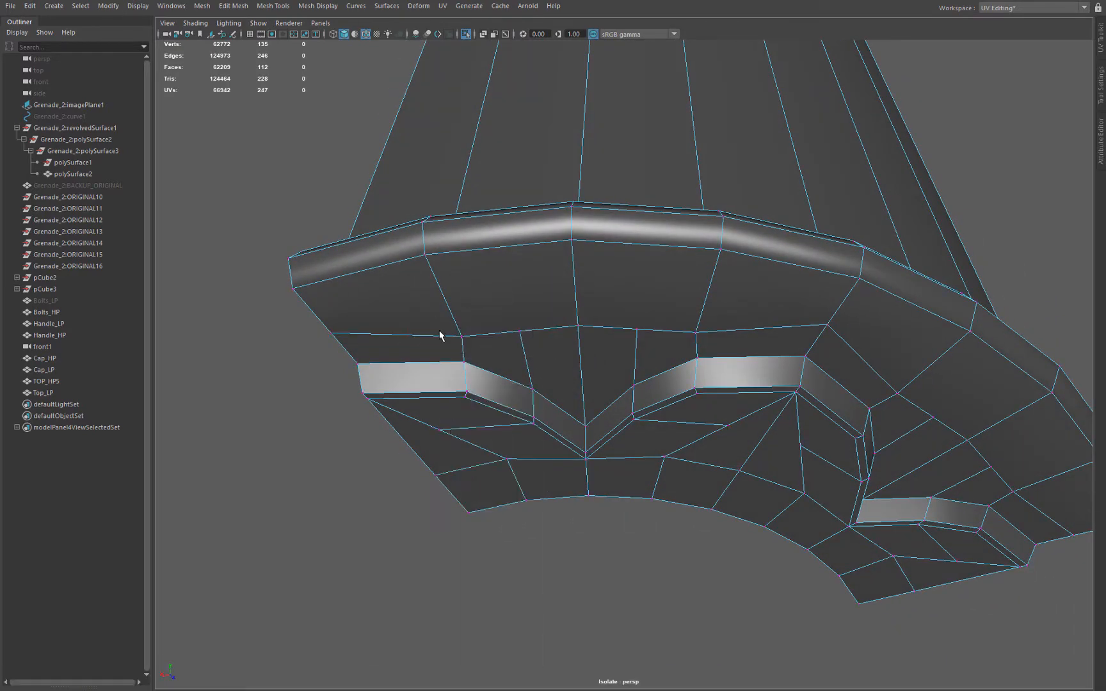
pyautogui.click(337, 346)
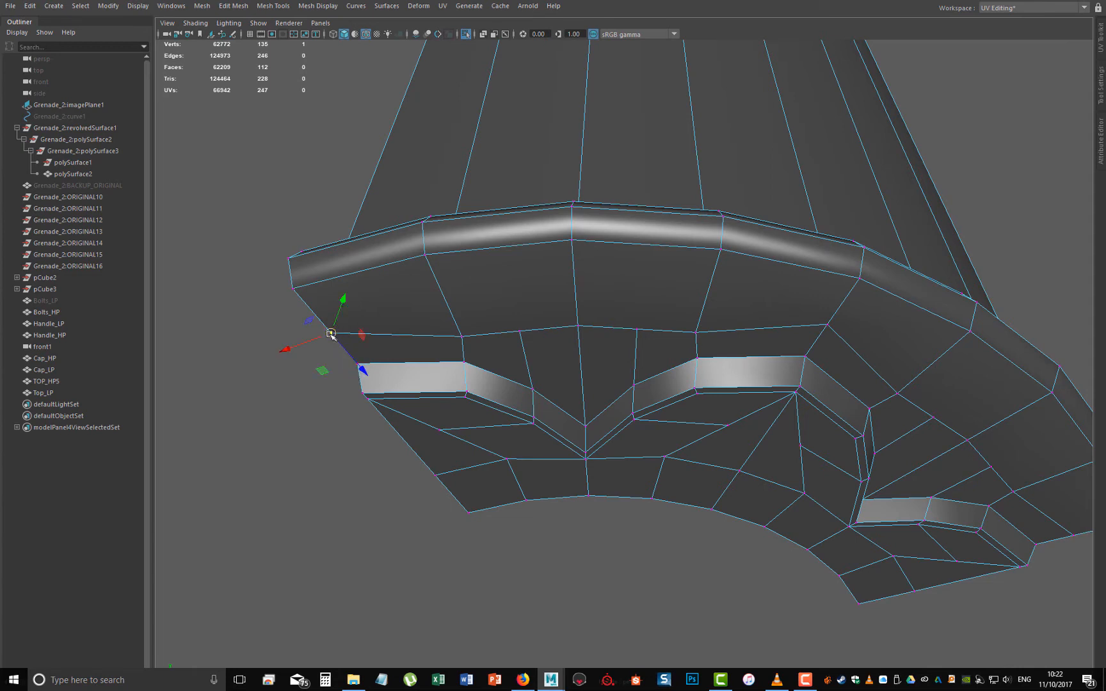
pyautogui.moveTo(330, 333); pyautogui.dragTo(293, 289)
pyautogui.click(463, 336)
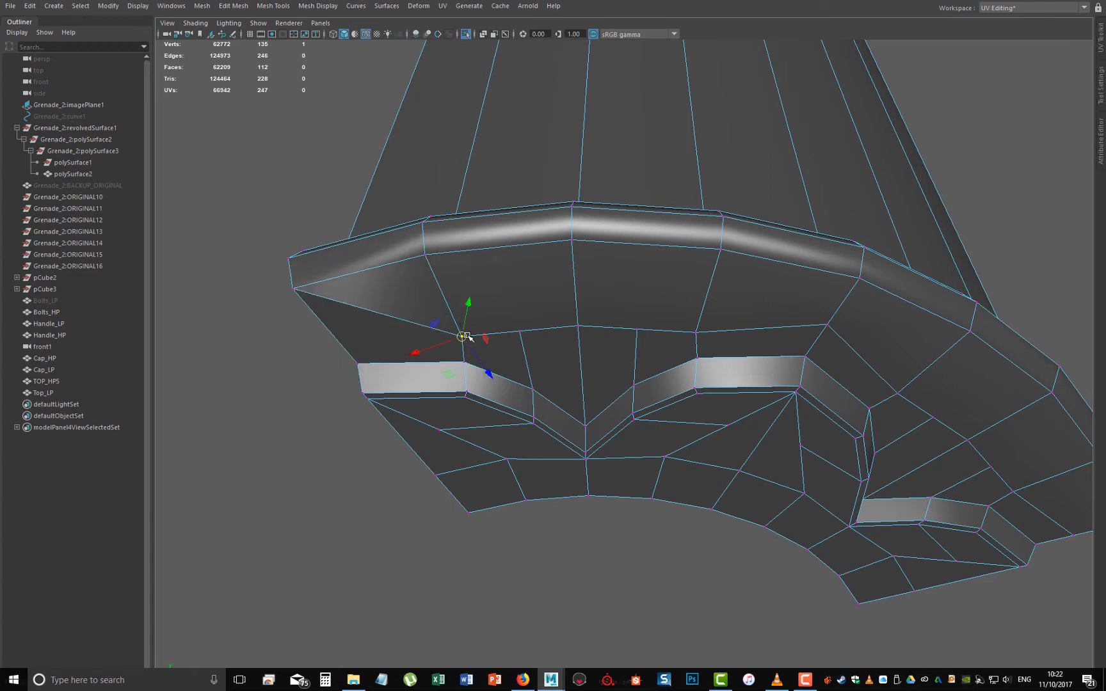
pyautogui.moveTo(463, 336); pyautogui.dragTo(425, 254)
pyautogui.click(521, 330)
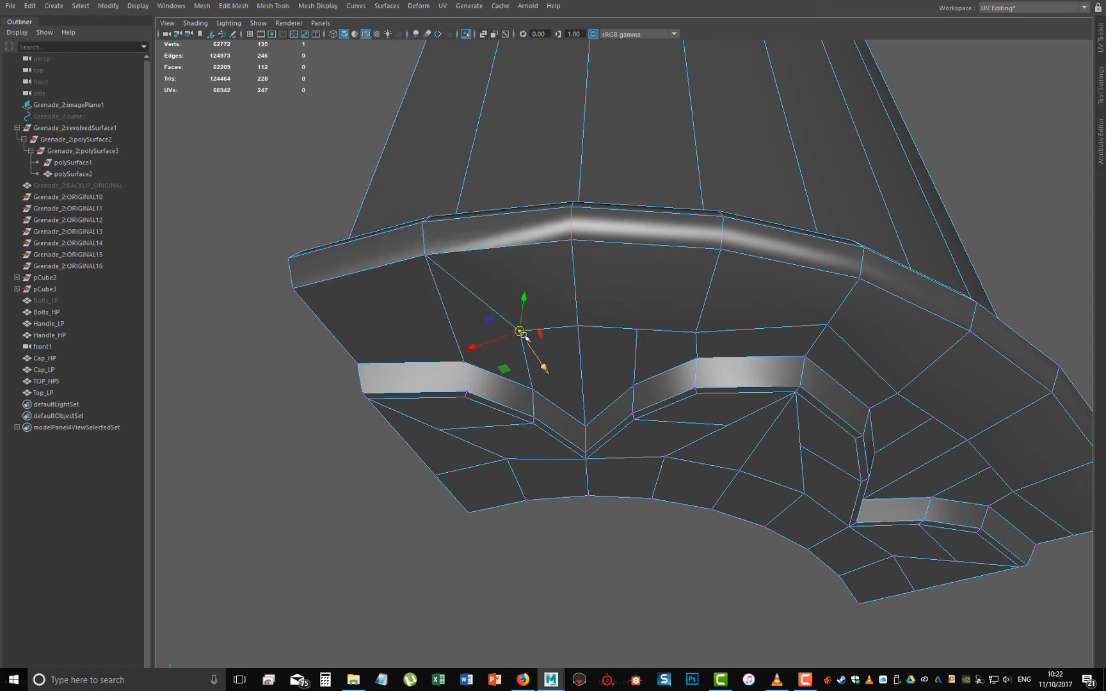
pyautogui.moveTo(519, 331); pyautogui.dragTo(572, 240)
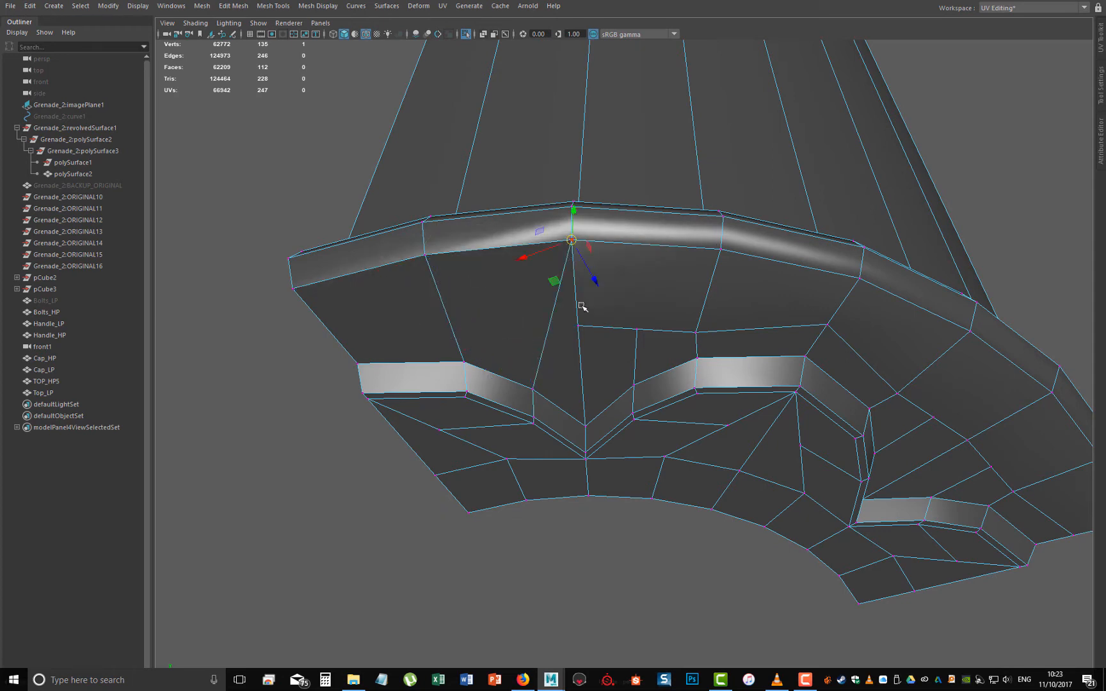
# - Snap the next four vertices of that row outward onto the rim's lower edge, putting both around the recess's inward tip on one rim vertex
pyautogui.click(578, 326)
pyautogui.moveTo(578, 326); pyautogui.dragTo(573, 244)
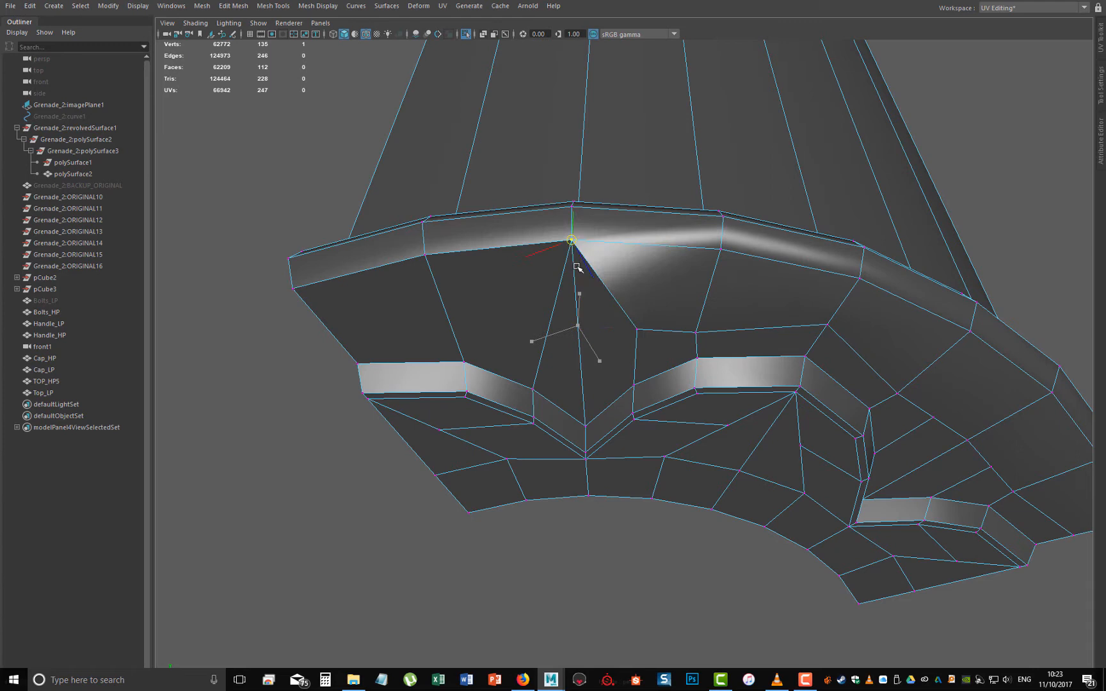
pyautogui.click(638, 328)
pyautogui.moveTo(638, 329); pyautogui.dragTo(573, 243)
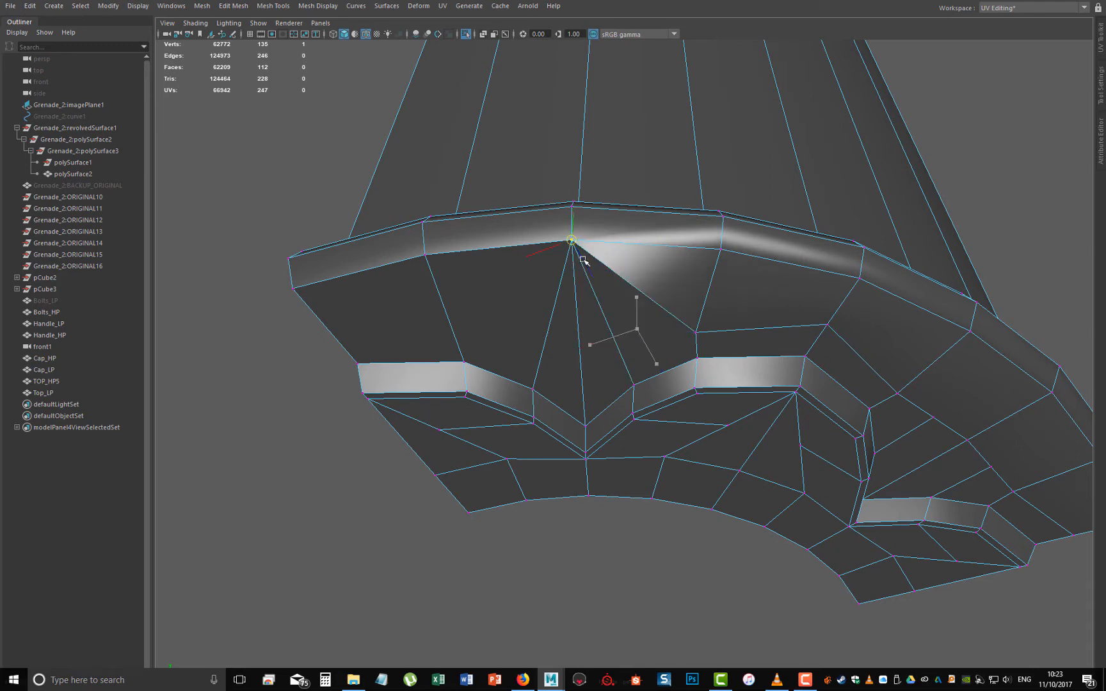
pyautogui.click(698, 334)
pyautogui.moveTo(698, 345); pyautogui.dragTo(722, 251)
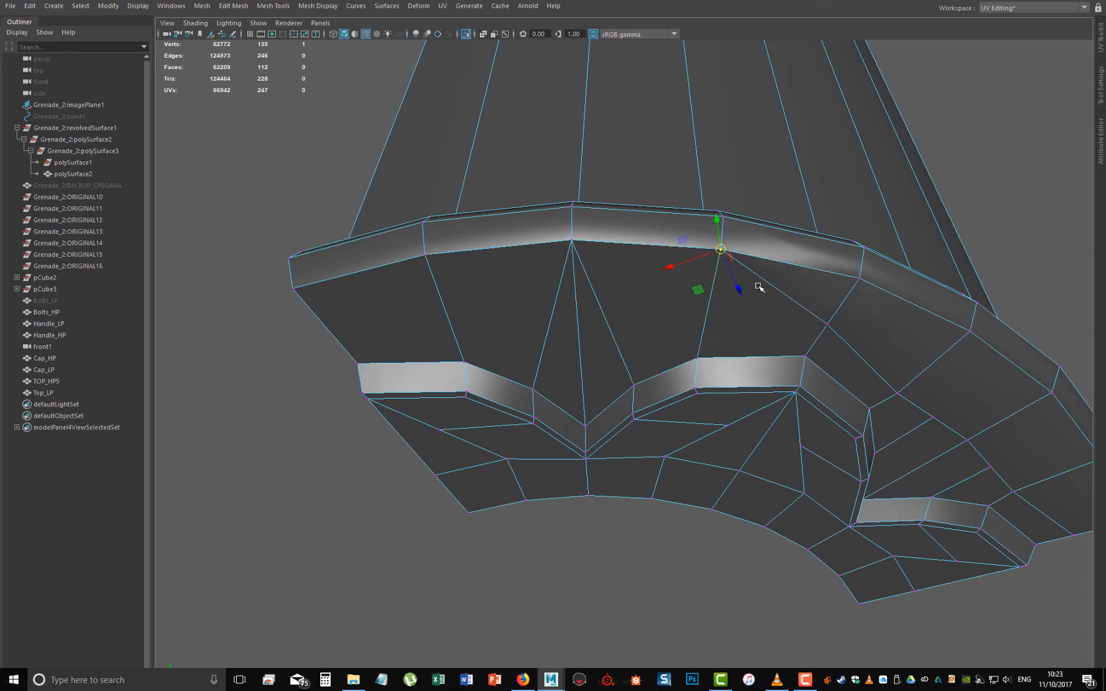
pyautogui.click(828, 326)
pyautogui.moveTo(833, 327); pyautogui.dragTo(868, 315)
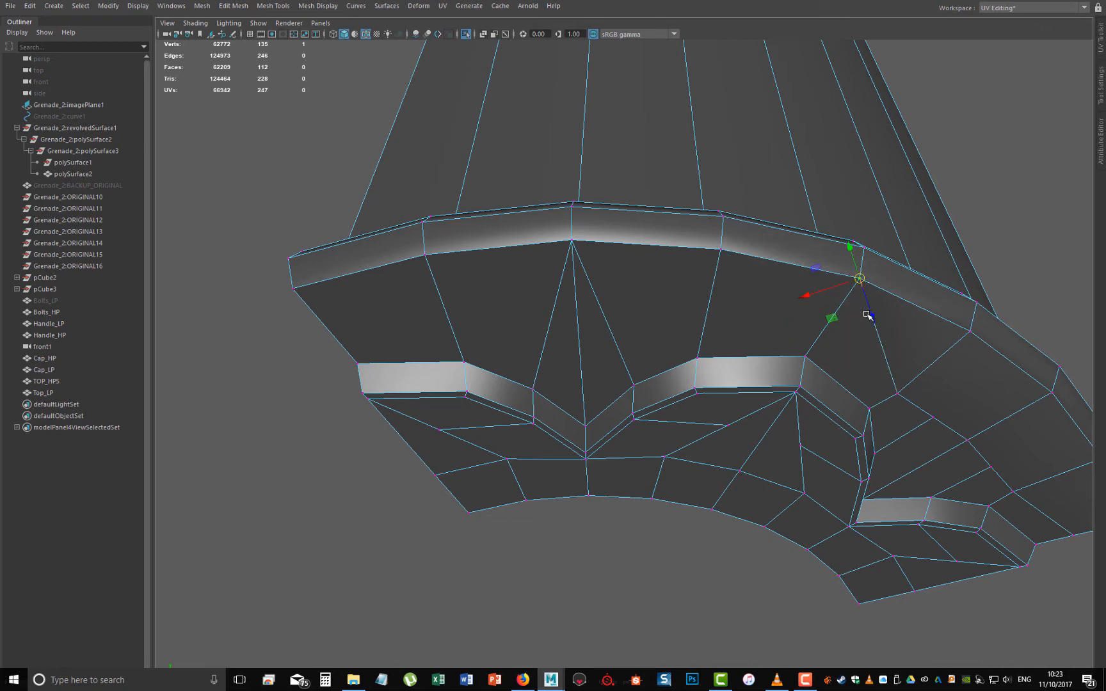
# - Continue along the row around the second inward tip, snapping two vertices onto one rim vertex and the third onto its neighbour
pyautogui.click(898, 395)
pyautogui.keyDown('alt'); pyautogui.moveTo(870, 424); pyautogui.dragTo(623, 253); pyautogui.keyUp('alt')
pyautogui.press('v')
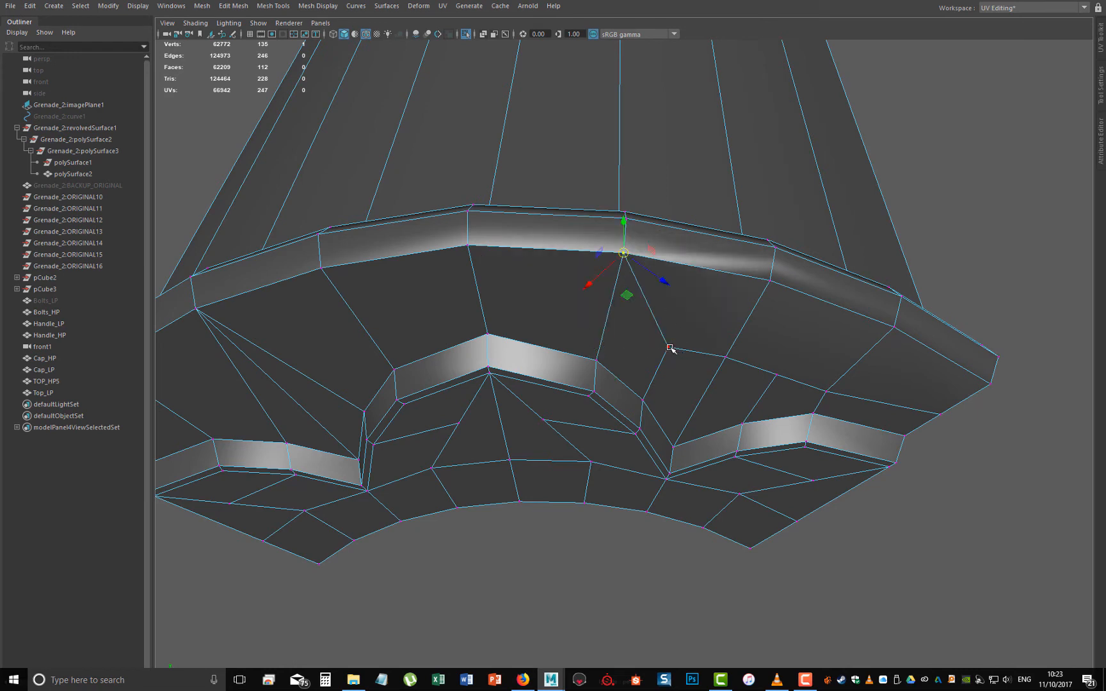
pyautogui.click(669, 347)
pyautogui.moveTo(669, 347); pyautogui.dragTo(623, 254)
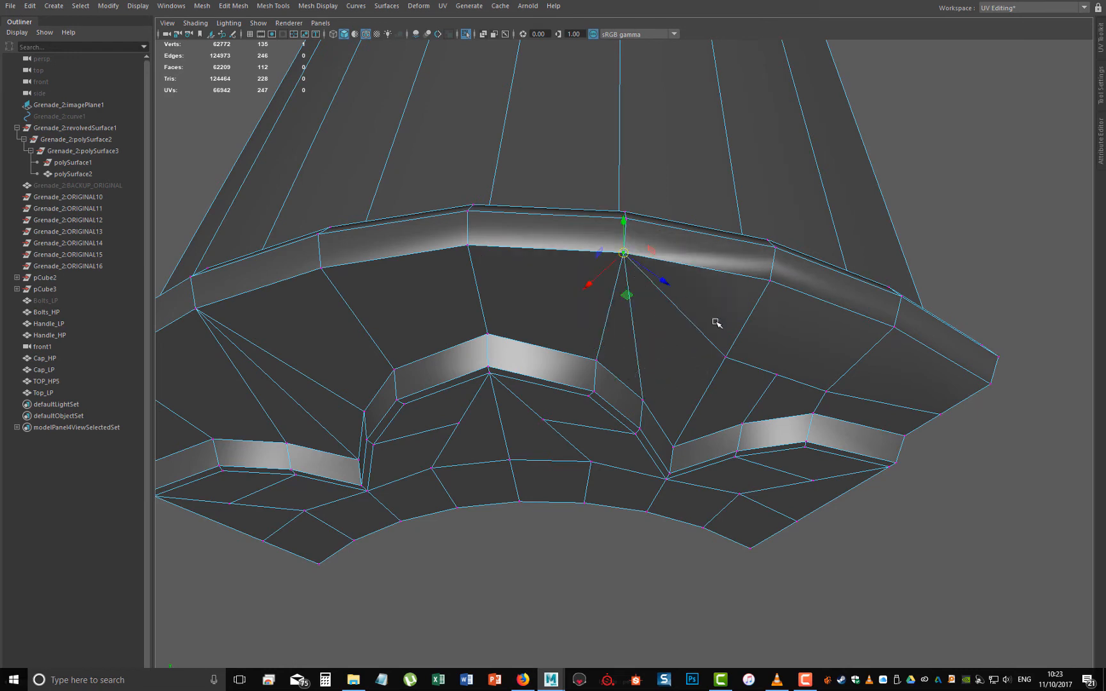
pyautogui.click(726, 359)
pyautogui.moveTo(725, 358); pyautogui.dragTo(770, 280)
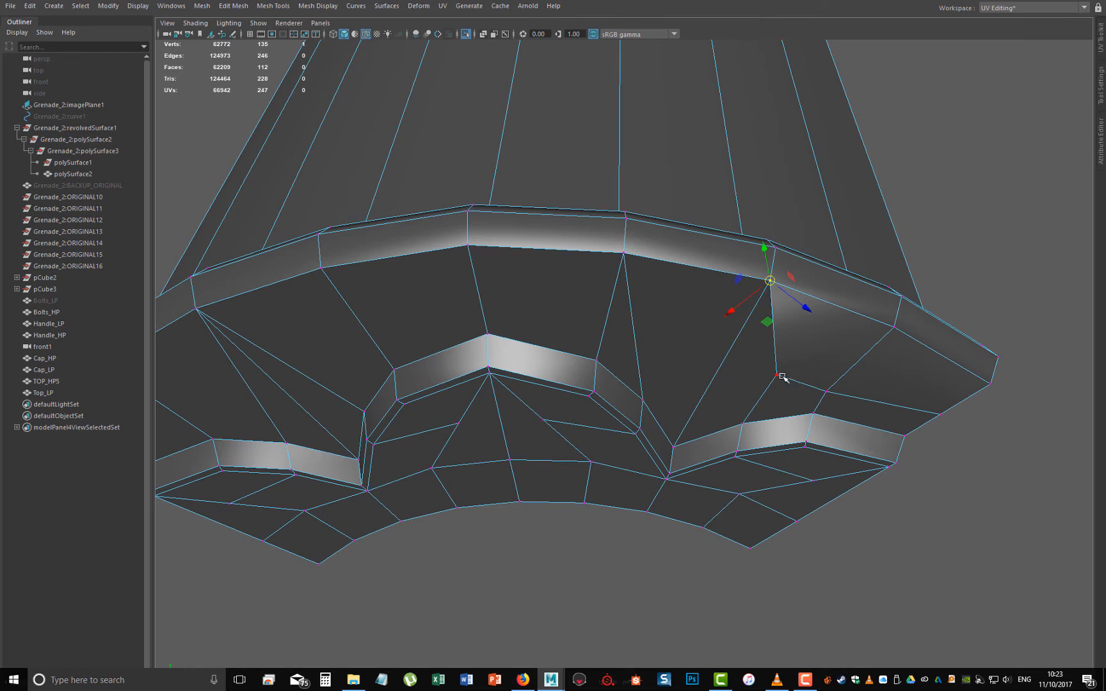
# - Snap the row's last three vertices onto the rim's lower edge, ending at the corner of the opposite cut border
pyautogui.click(780, 377)
pyautogui.moveTo(781, 373); pyautogui.dragTo(772, 318)
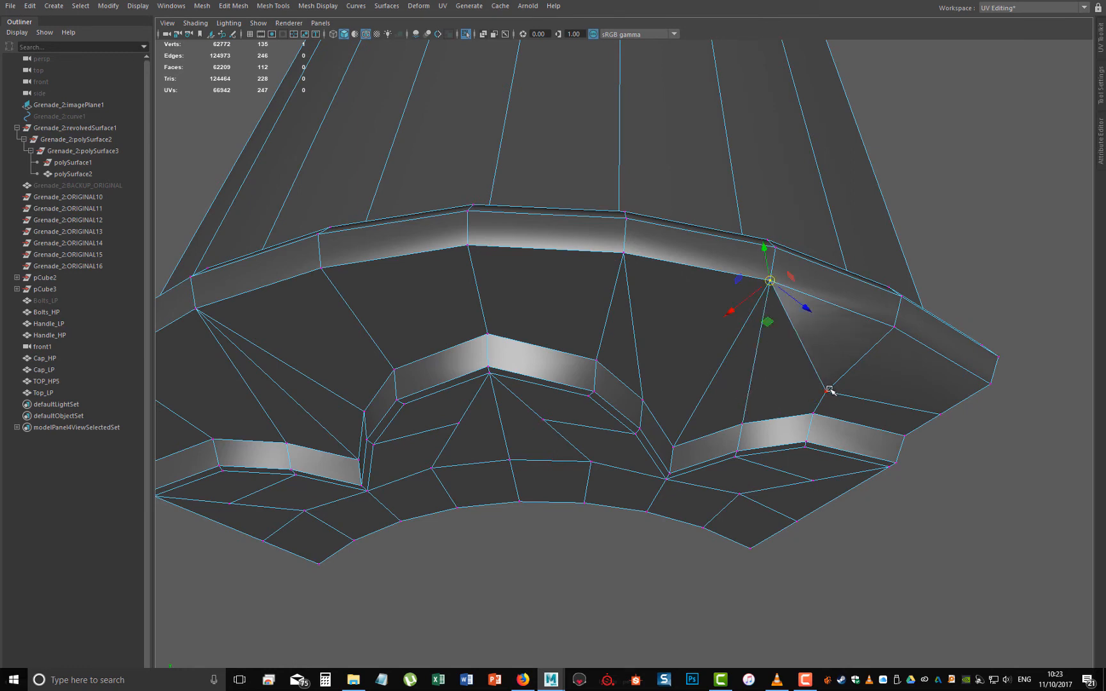
pyautogui.click(827, 391)
pyautogui.moveTo(827, 391); pyautogui.dragTo(894, 327)
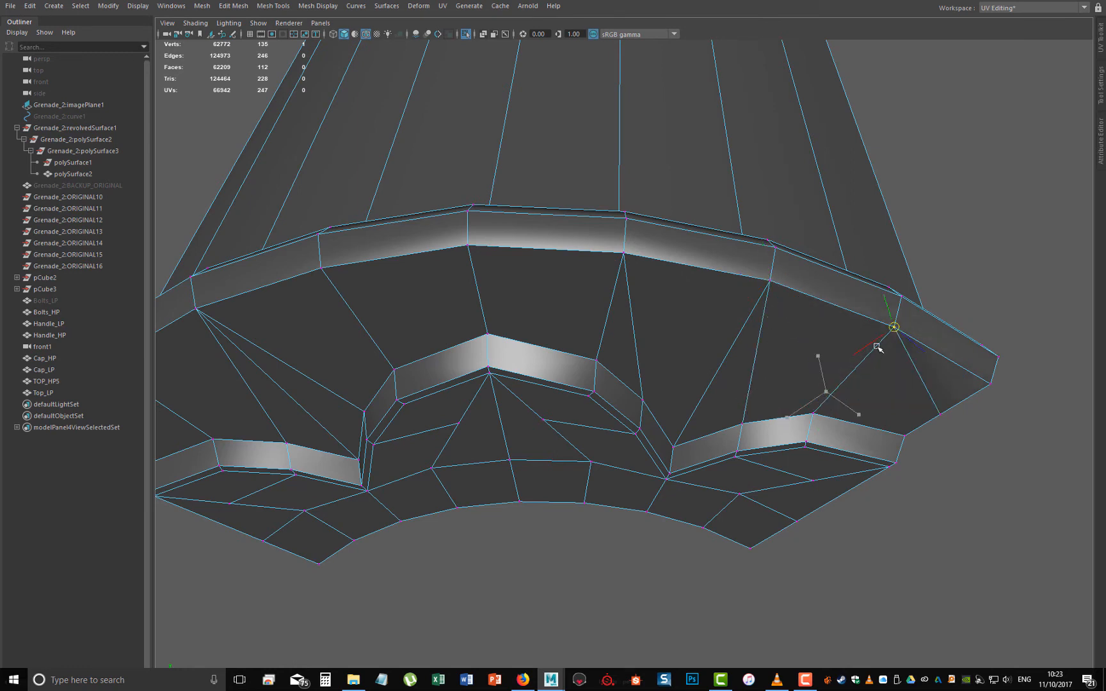
pyautogui.click(937, 413)
pyautogui.moveTo(938, 413); pyautogui.dragTo(990, 383)
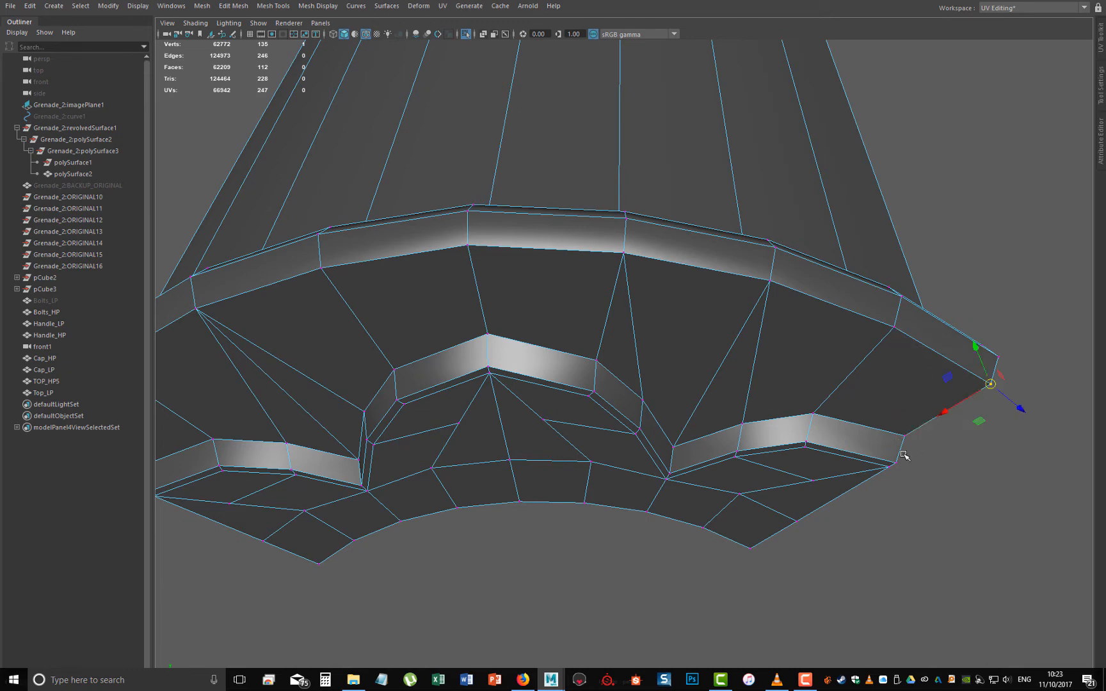
pyautogui.keyDown('alt'); pyautogui.moveTo(869, 469); pyautogui.dragTo(831, 433); pyautogui.keyUp('alt')
pyautogui.keyDown('alt'); pyautogui.moveTo(804, 349); pyautogui.dragTo(778, 301, button='middle'); pyautogui.keyUp('alt')
pyautogui.keyDown('alt'); pyautogui.moveTo(778, 302); pyautogui.dragTo(797, 464, button='right'); pyautogui.keyUp('alt')
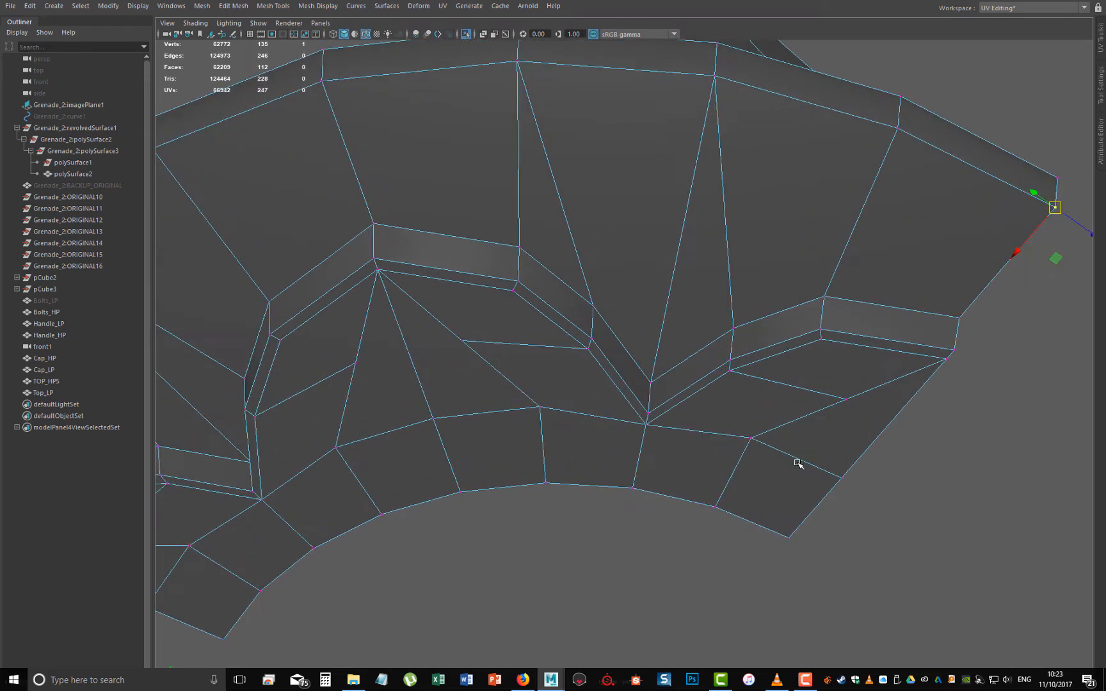
pyautogui.keyDown('alt'); pyautogui.moveTo(798, 464); pyautogui.dragTo(791, 429, button='middle'); pyautogui.keyUp('alt')
pyautogui.click(922, 334)
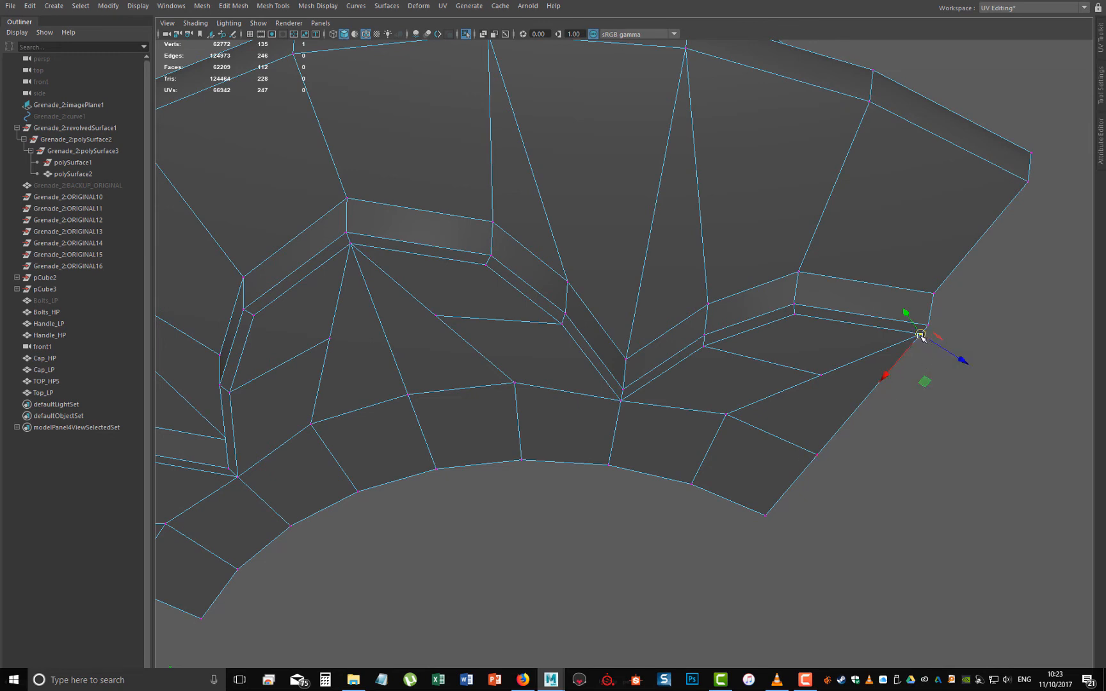
pyautogui.moveTo(921, 334); pyautogui.dragTo(819, 441)
pyautogui.hotkey('ctrl', 'z')
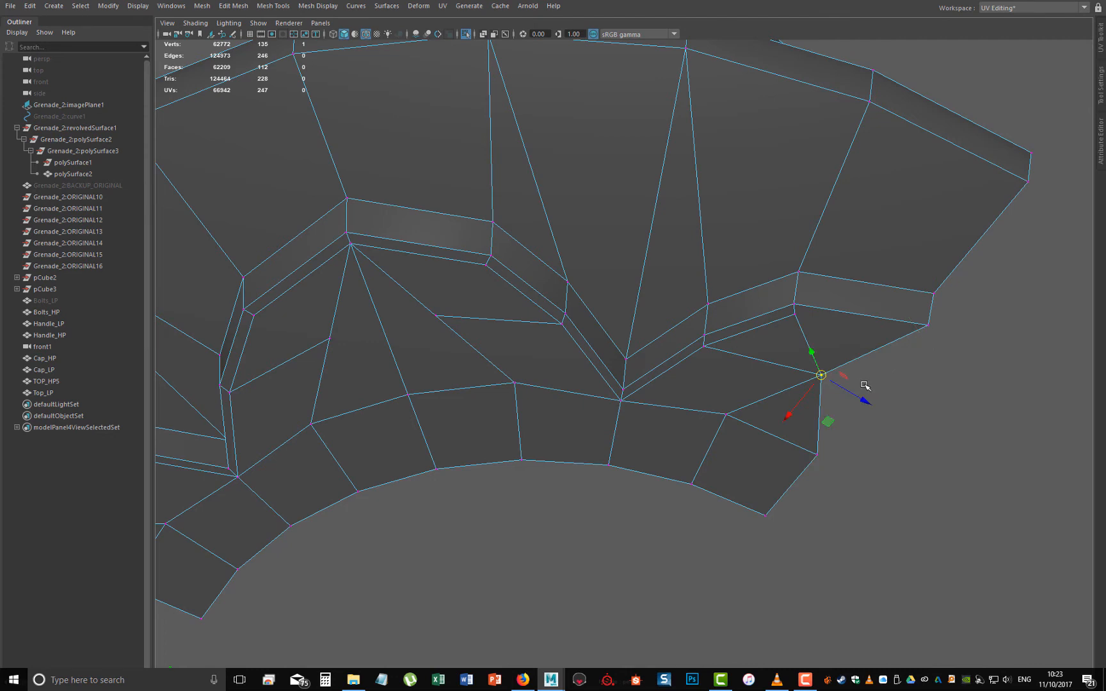
# - Snap the vertices inside the end scallop's floor onto the neck opening's second-to-last vertex, and the cut-border vertex onto the opening's corner
pyautogui.click(822, 376)
pyautogui.moveTo(822, 376); pyautogui.dragTo(692, 482)
pyautogui.press('v')
pyautogui.click(816, 455)
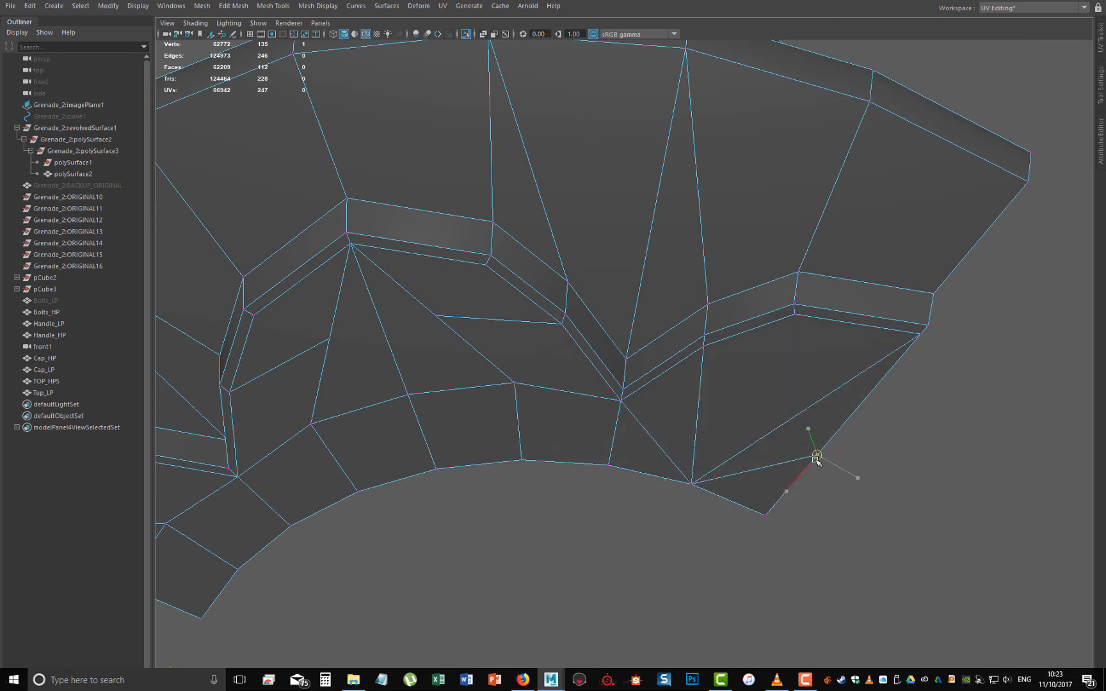
pyautogui.moveTo(817, 456); pyautogui.dragTo(766, 402)
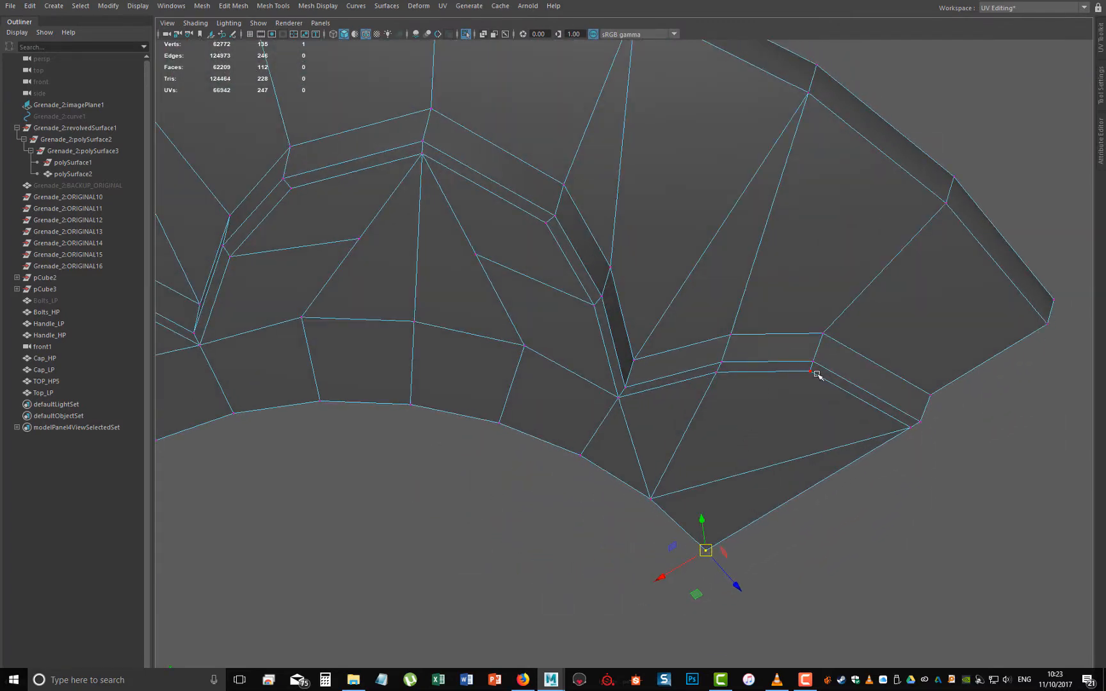
# - Snap two vertices of the end scallop's inner support loop onto the neck opening's second-to-last vertex
pyautogui.click(810, 372)
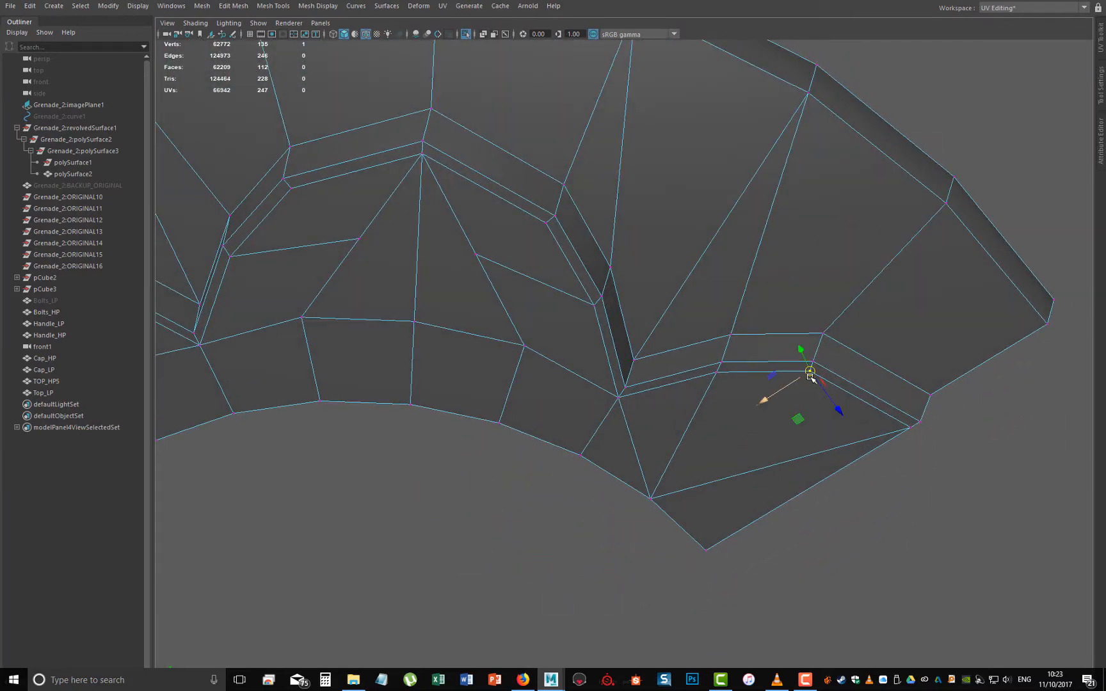
pyautogui.moveTo(794, 382); pyautogui.dragTo(675, 486)
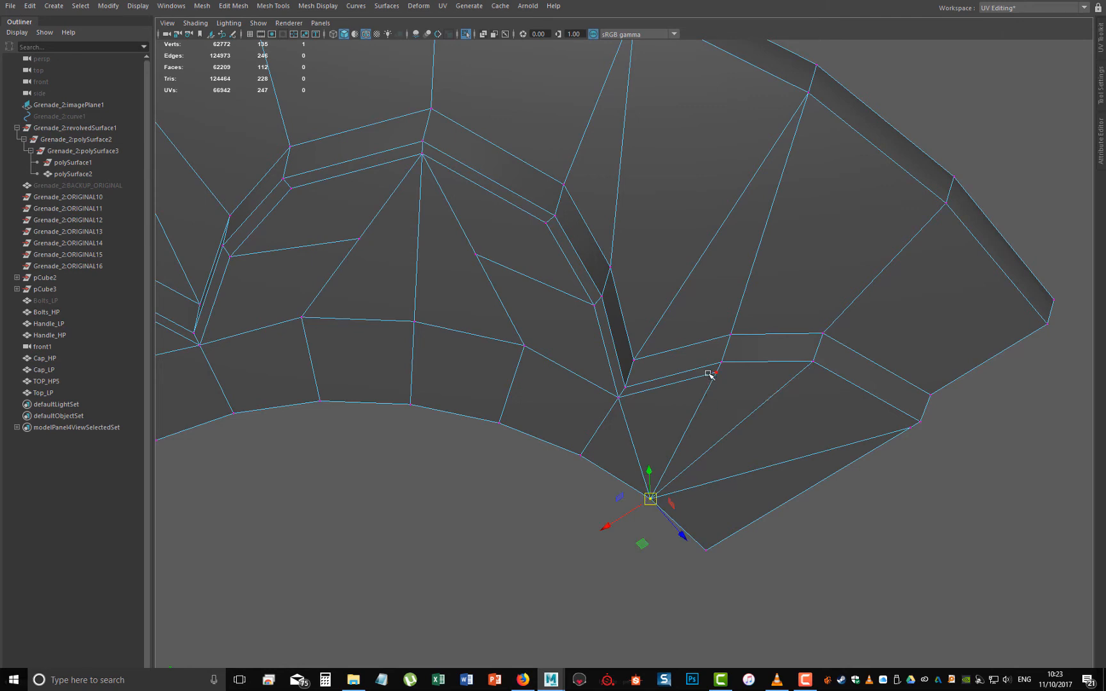
pyautogui.click(712, 375)
pyautogui.moveTo(713, 375); pyautogui.dragTo(669, 485)
# - Snap the support vertex at the recess's inward tip and the two adjoining floor vertices onto the nearest neck-opening vertices
pyautogui.click(618, 395)
pyautogui.moveTo(620, 397); pyautogui.dragTo(578, 456)
pyautogui.click(524, 346)
pyautogui.moveTo(524, 345); pyautogui.dragTo(500, 424)
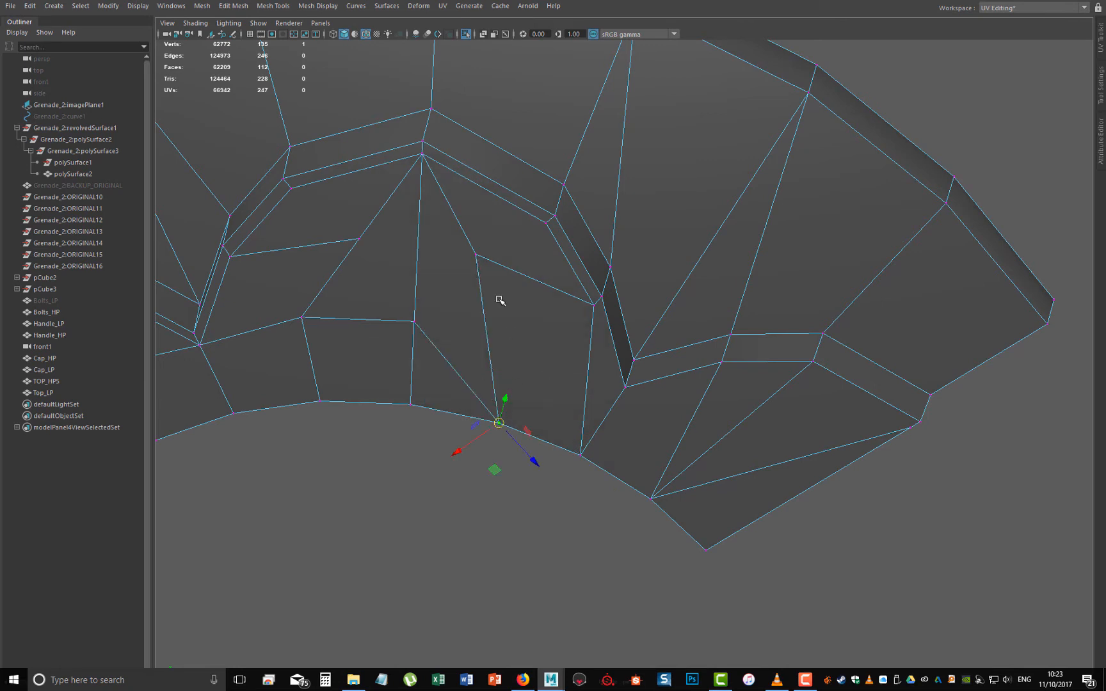
pyautogui.click(476, 255)
pyautogui.moveTo(481, 263); pyautogui.dragTo(512, 433)
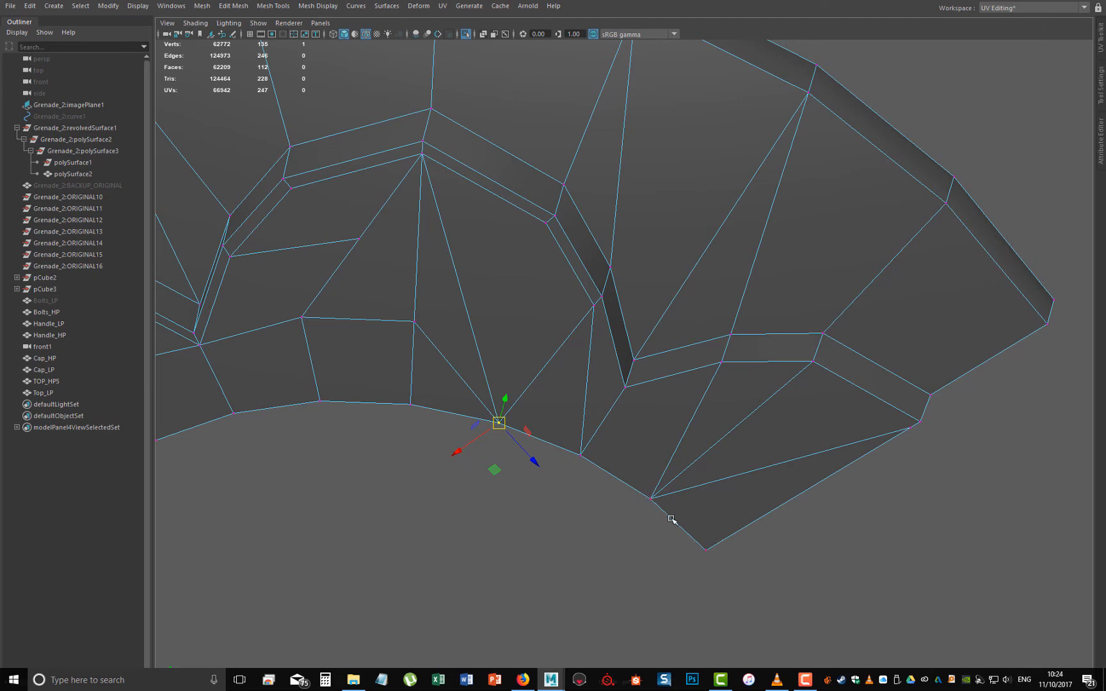
# - Snap the remaining vertices inside the middle scallop's floor onto the two nearest vertices of the neck opening
pyautogui.click(414, 323)
pyautogui.moveTo(416, 322); pyautogui.dragTo(412, 406)
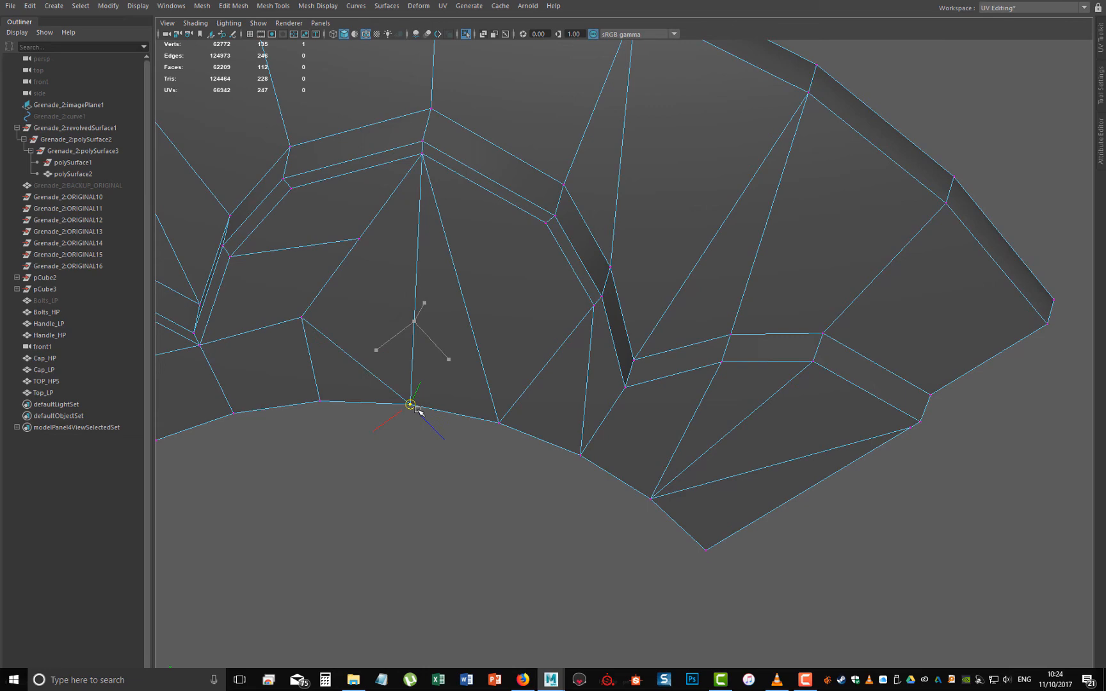
pyautogui.click(359, 238)
pyautogui.moveTo(359, 238); pyautogui.dragTo(320, 400)
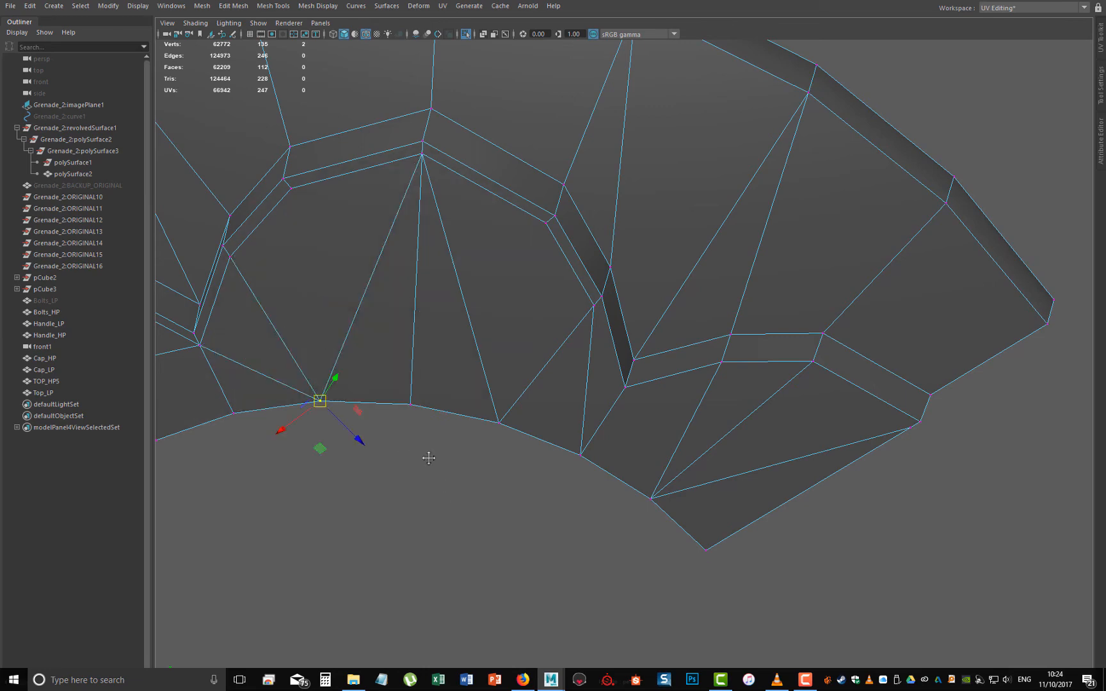
# - Snap four support vertices along the middle scallop's inner border onto the neck-opening vertices facing them
pyautogui.keyDown('alt'); pyautogui.moveTo(428, 458); pyautogui.dragTo(628, 419, button='middle'); pyautogui.keyUp('alt')
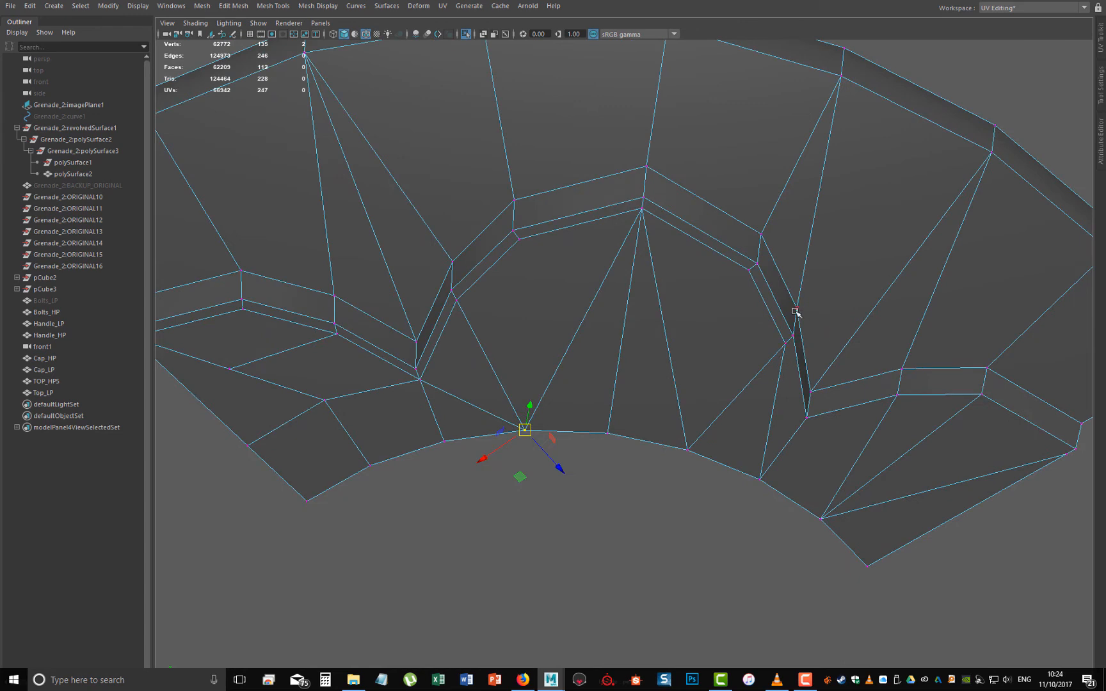
pyautogui.click(784, 346)
pyautogui.moveTo(786, 346); pyautogui.dragTo(687, 450)
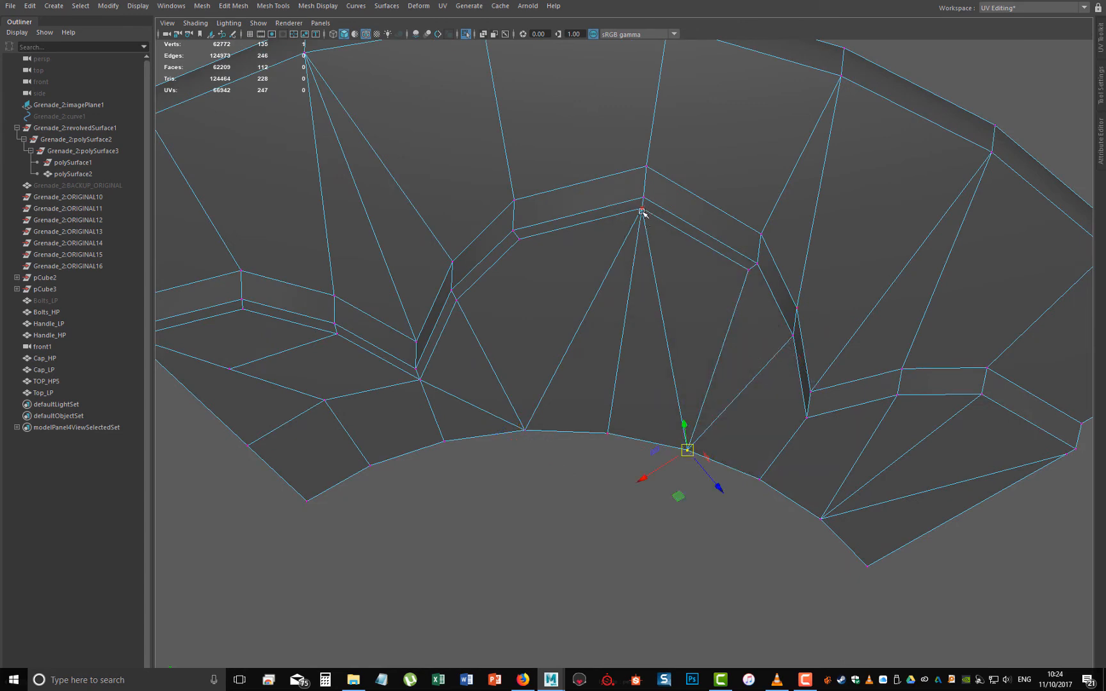
pyautogui.click(642, 212)
pyautogui.moveTo(642, 210); pyautogui.dragTo(617, 435)
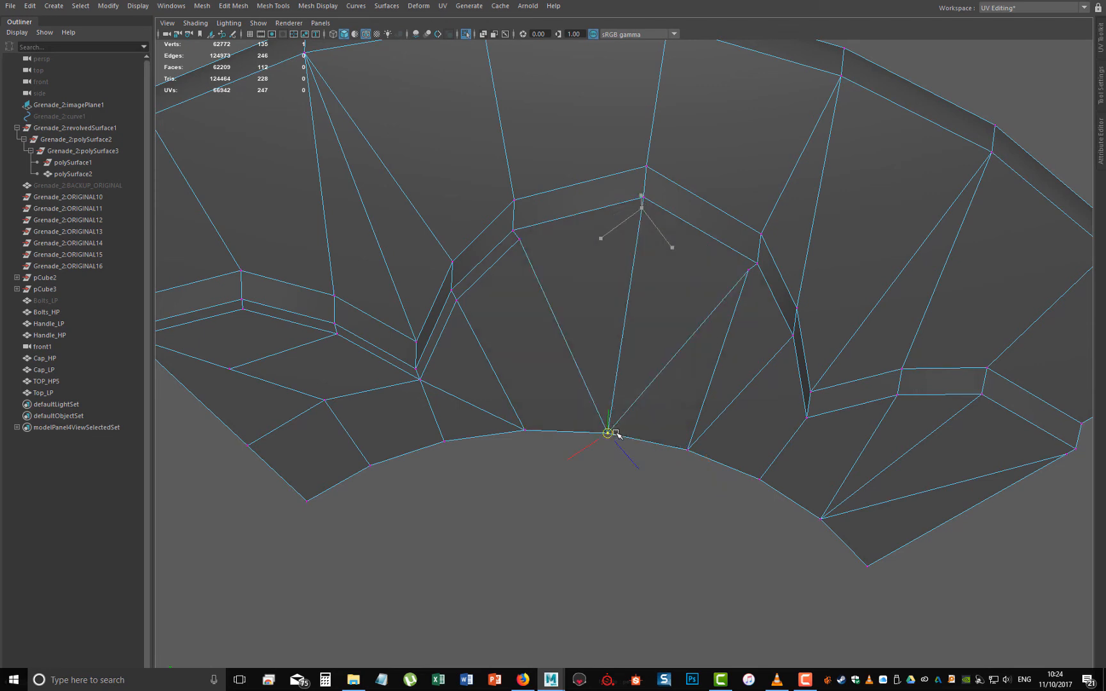
pyautogui.click(457, 301)
pyautogui.moveTo(457, 302); pyautogui.dragTo(525, 431)
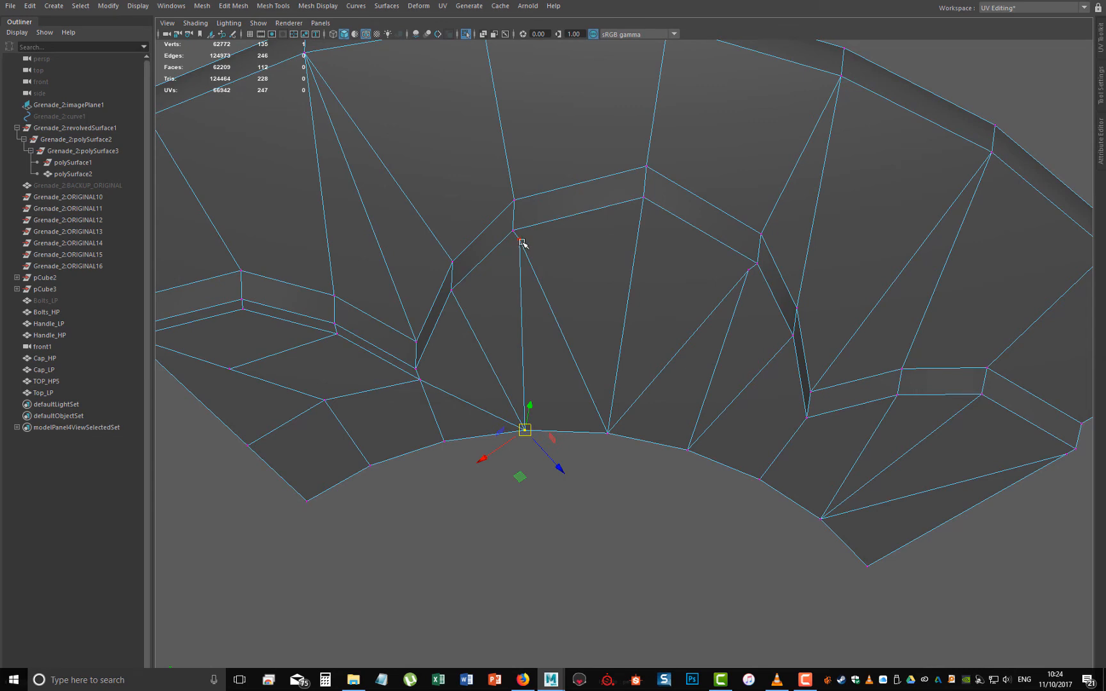
pyautogui.click(522, 242)
pyautogui.moveTo(522, 242); pyautogui.dragTo(605, 435)
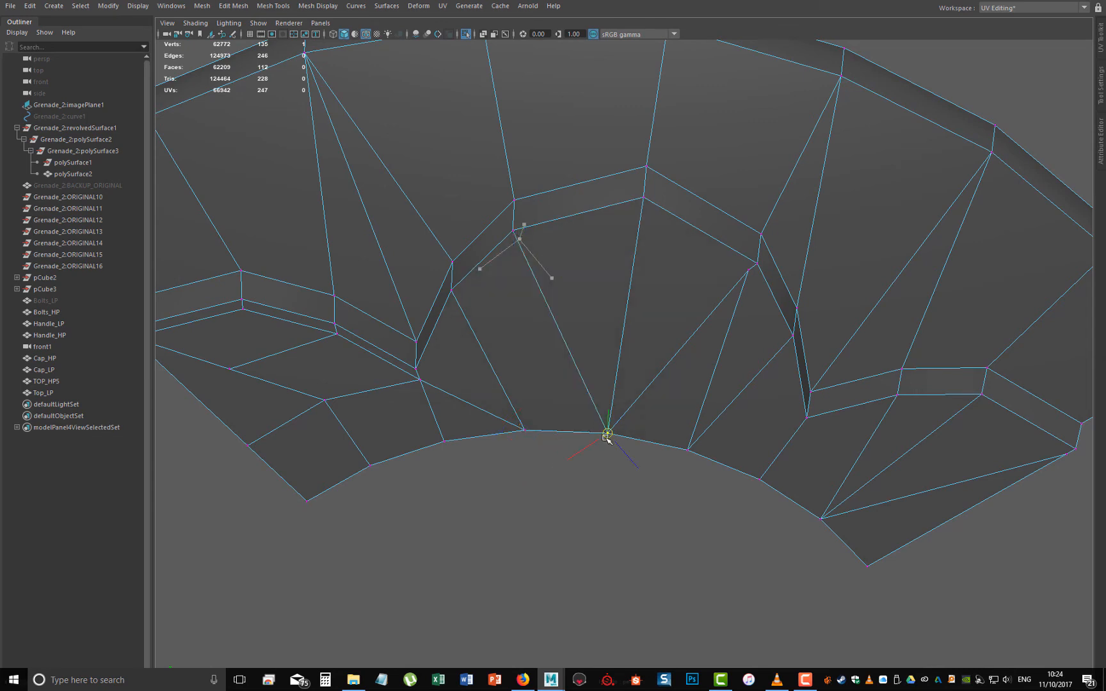
# - Snap the other inward tip's support vertex and the two ring vertices towards the first cut border onto their neck-opening vertices
pyautogui.click(421, 382)
pyautogui.moveTo(422, 381); pyautogui.dragTo(444, 442)
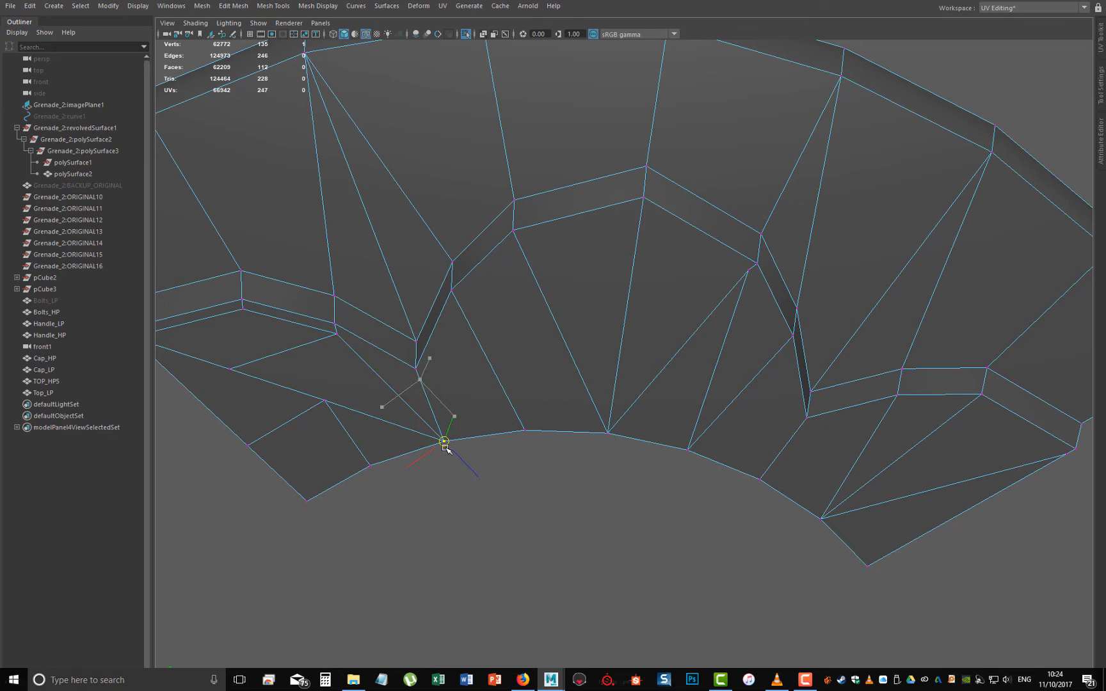
pyautogui.click(323, 399)
pyautogui.moveTo(323, 399); pyautogui.dragTo(370, 465)
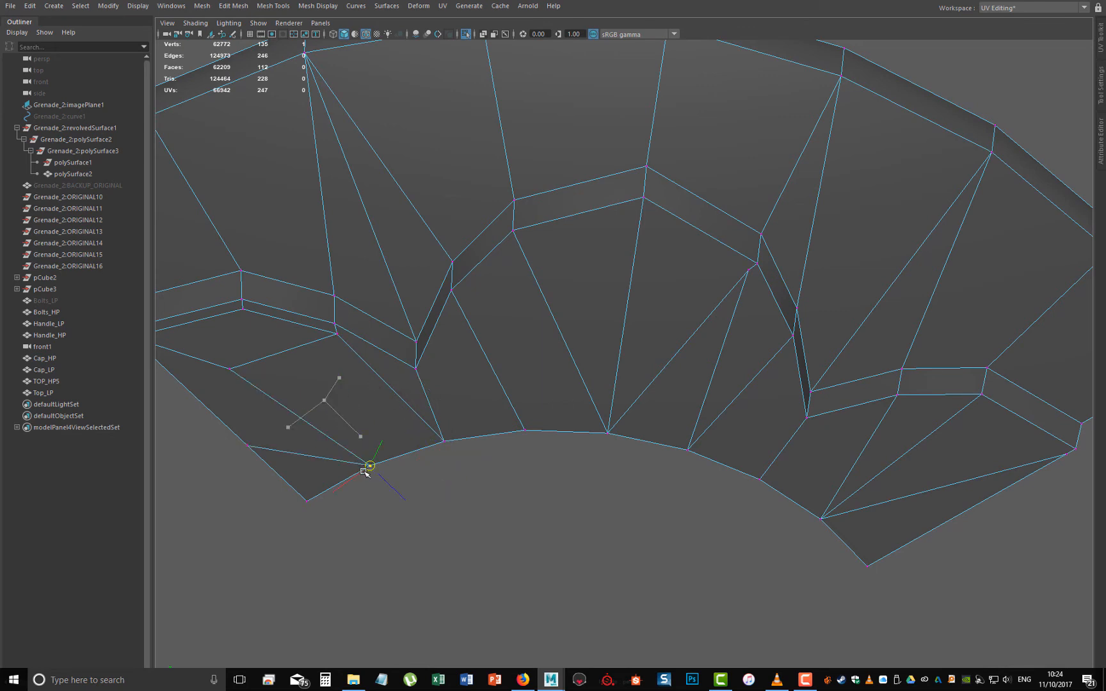
pyautogui.click(247, 445)
pyautogui.moveTo(247, 446); pyautogui.dragTo(305, 502)
# - Snap the first end scallop's middle floor vertex and adjacent support vertex onto the neck-opening vertex beside the corner
pyautogui.click(232, 371)
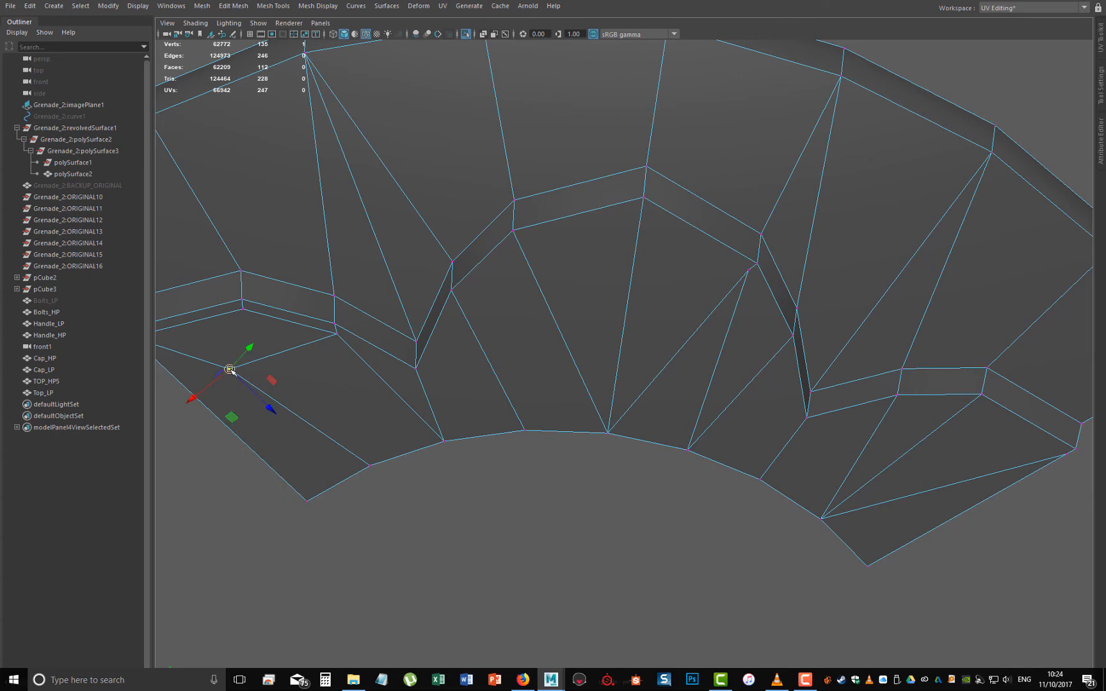
pyautogui.moveTo(230, 370); pyautogui.dragTo(366, 477)
pyautogui.keyDown('alt'); pyautogui.moveTo(569, 495); pyautogui.dragTo(408, 472); pyautogui.keyUp('alt')
pyautogui.click(369, 360)
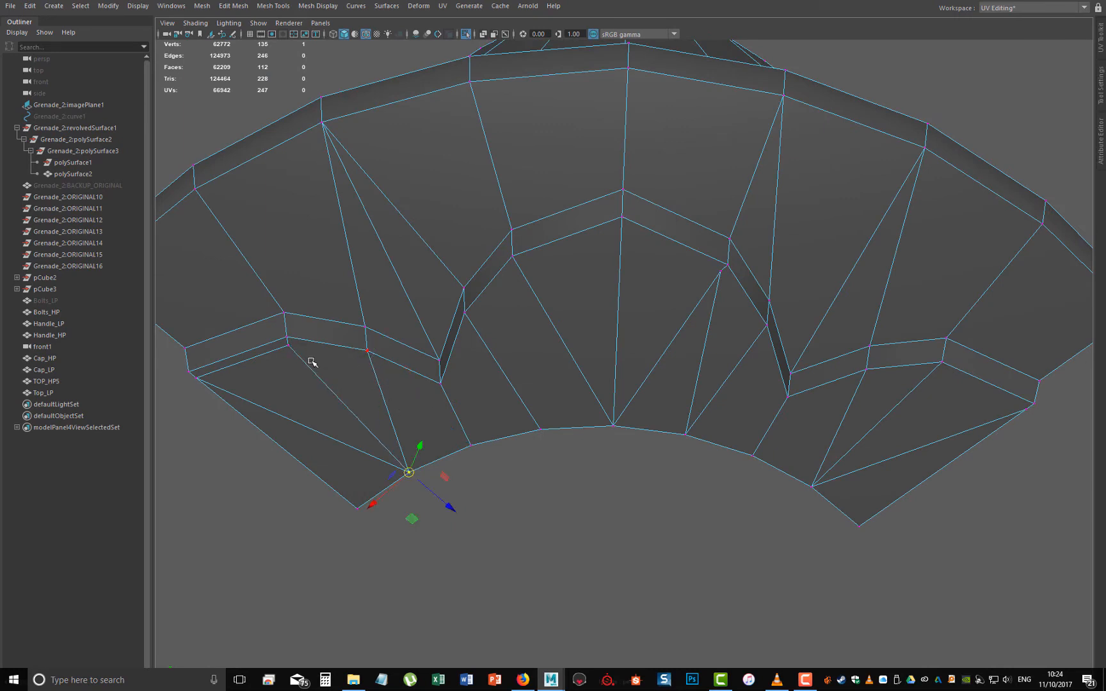
# - Snap the first end scallop's two remaining support vertices and the middle scallop's leftover support vertex onto the neck-opening vertices
pyautogui.click(292, 347)
pyautogui.moveTo(288, 346); pyautogui.dragTo(419, 483)
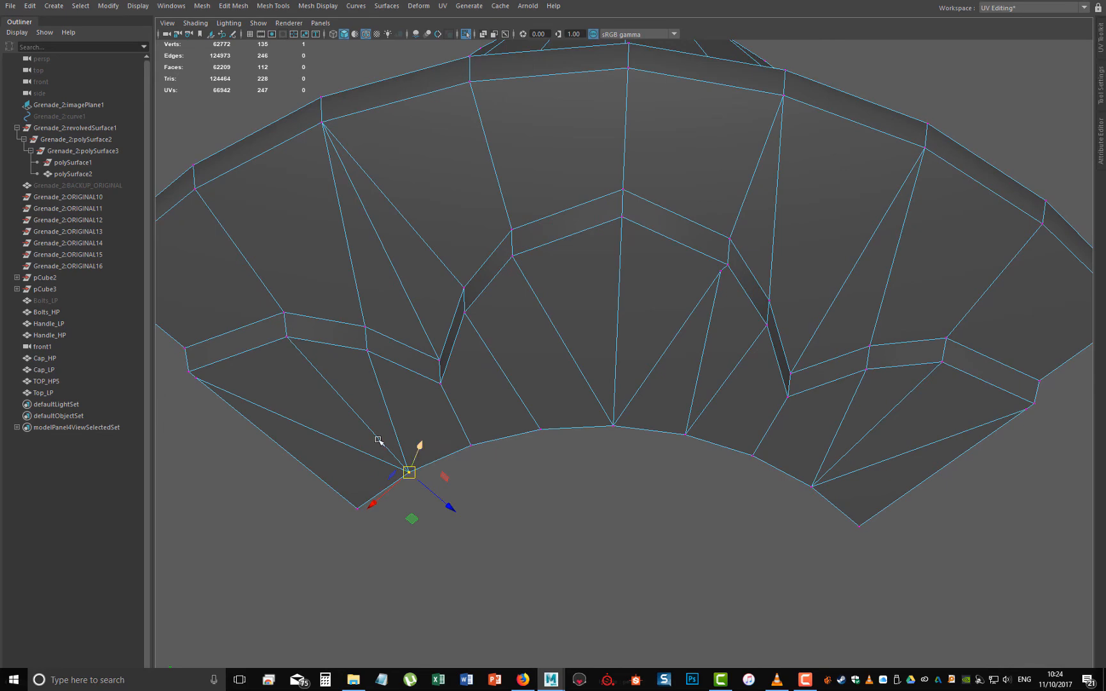
pyautogui.click(196, 378)
pyautogui.moveTo(196, 378); pyautogui.dragTo(709, 366)
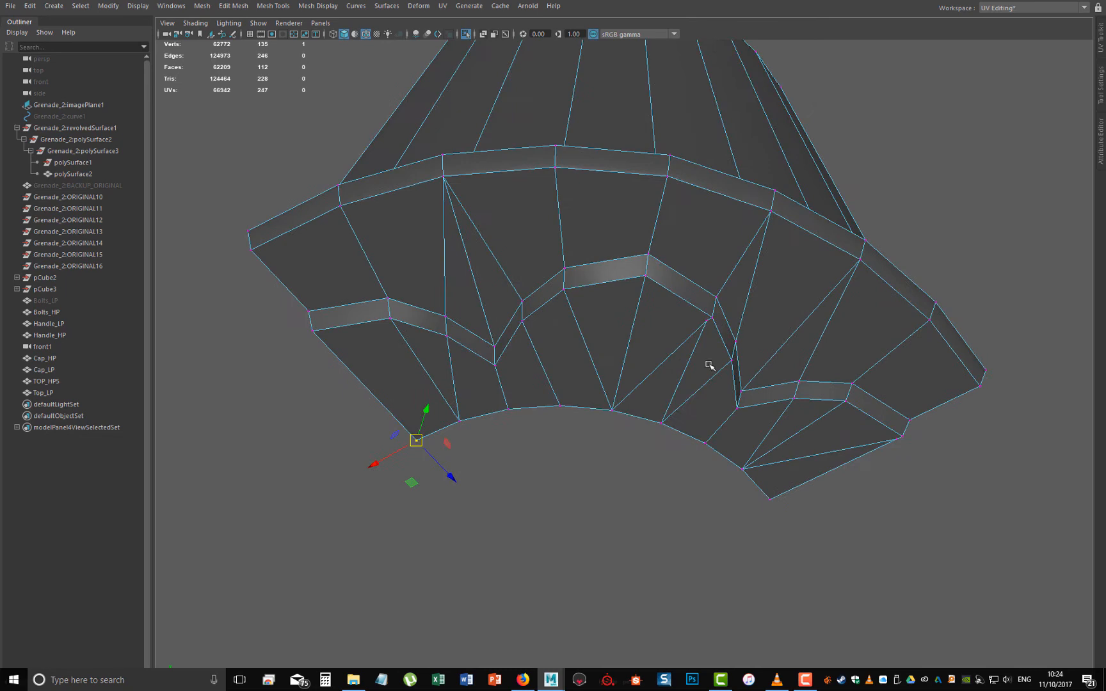
pyautogui.click(706, 322)
pyautogui.click(661, 423)
# - Select all vertices of the Top_LP quarter and merge the overlapping ones
pyautogui.keyDown('alt'); pyautogui.moveTo(674, 427); pyautogui.dragTo(578, 293); pyautogui.keyUp('alt')
pyautogui.moveTo(578, 293); pyautogui.dragTo(520, 293, button='right')
pyautogui.moveTo(251, 136); pyautogui.dragTo(955, 618)
pyautogui.keyDown('shift'); pyautogui.moveTo(689, 349); pyautogui.dragTo(773, 258, button='right'); pyautogui.keyUp('shift')
pyautogui.keyDown('alt'); pyautogui.moveTo(773, 258); pyautogui.dragTo(564, 349); pyautogui.keyUp('alt')
pyautogui.scroll(-2, 684, 352)
pyautogui.press('w')
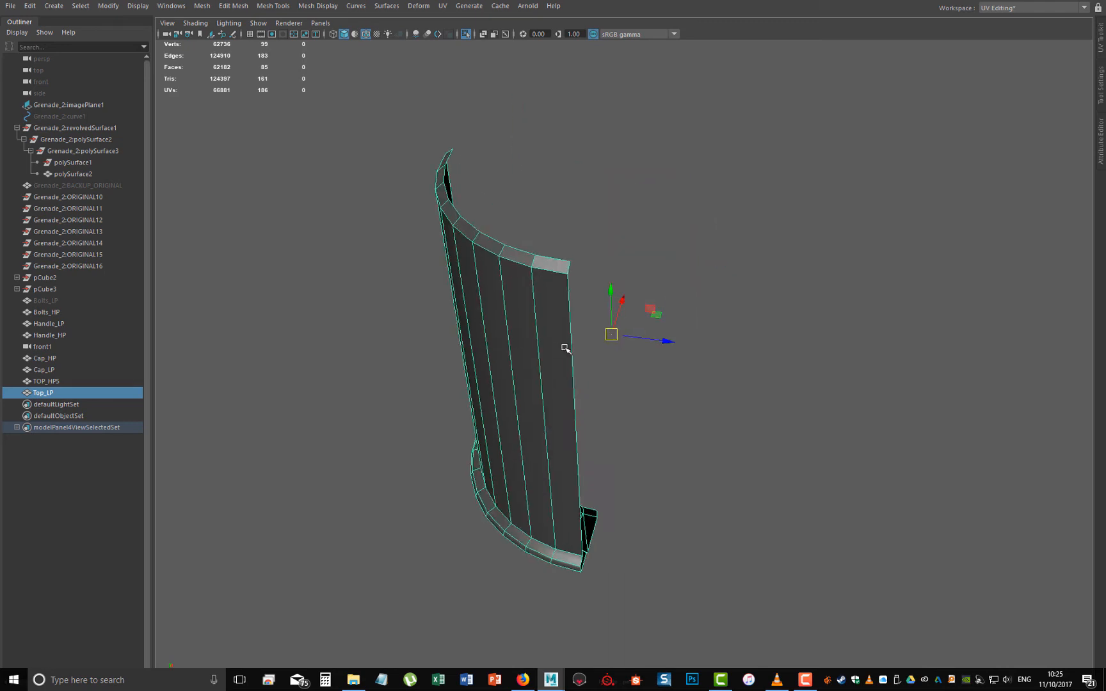
pyautogui.press('e')
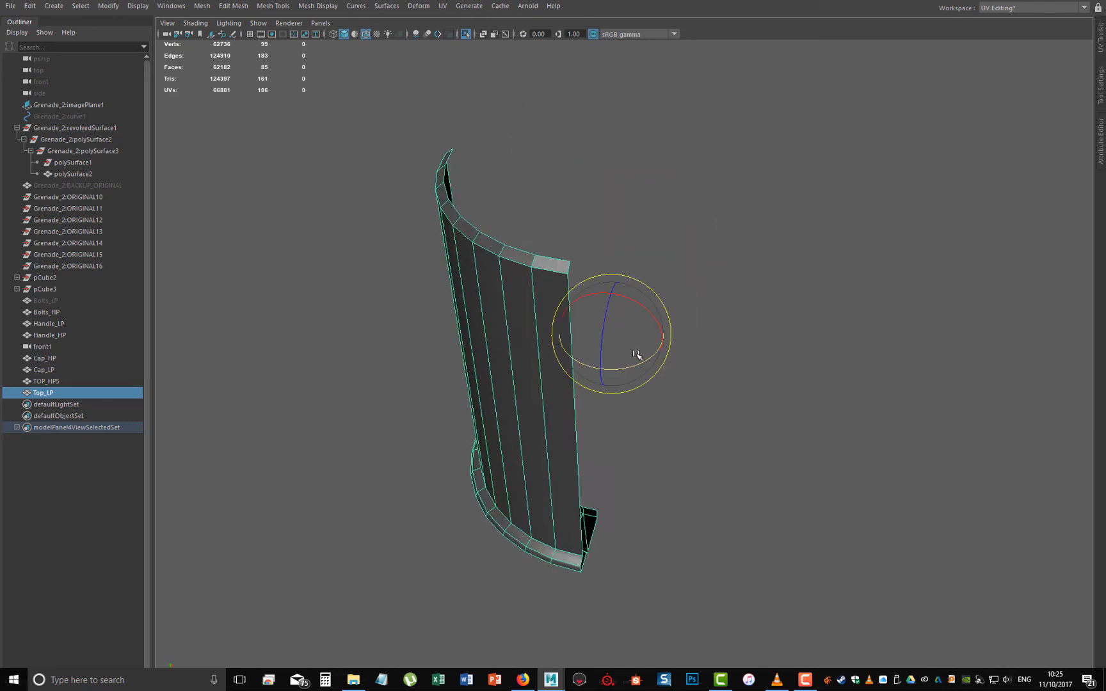
pyautogui.moveTo(631, 369); pyautogui.dragTo(669, 348)
pyautogui.hotkey('ctrl', 'z')
pyautogui.press('w')
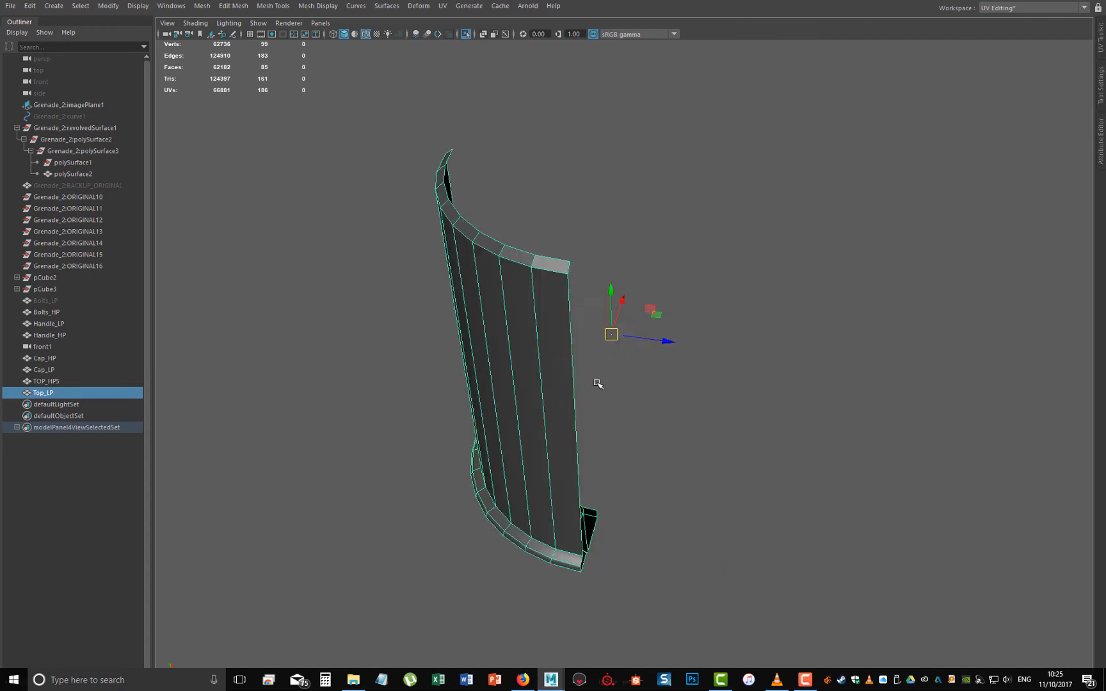
# - Duplicate the Top_LP quarter, rotate the copy a quarter turn about the vertical axis, and repeat the duplication twice to complete the cylinder
pyautogui.hotkey('ctrl', 'd')
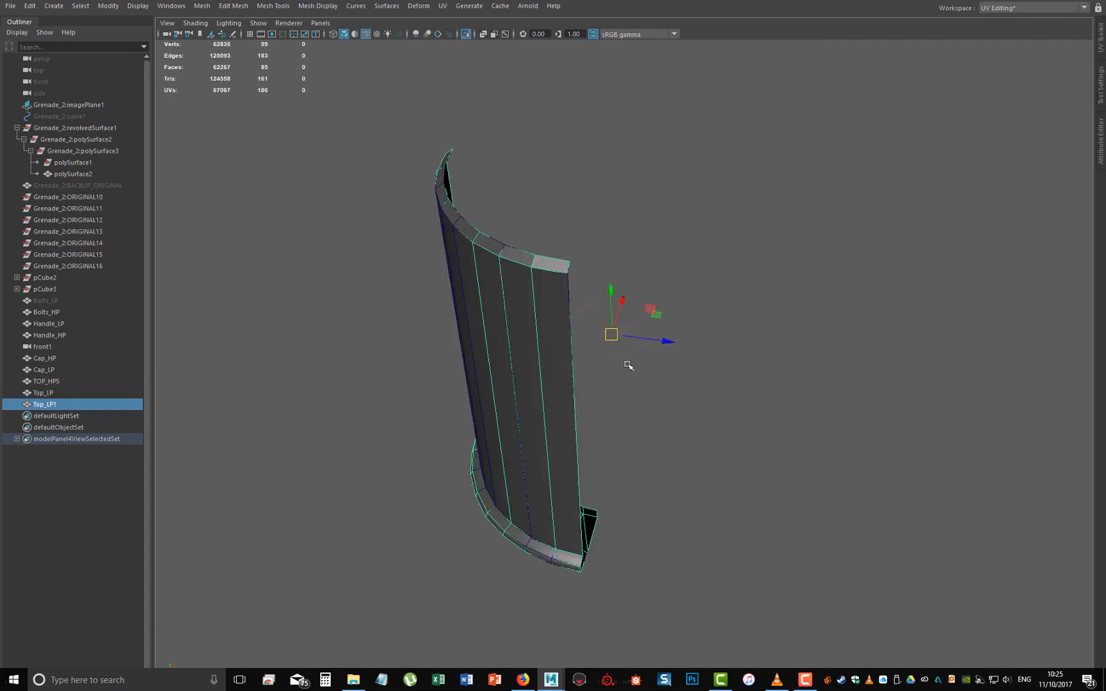
pyautogui.press('e')
pyautogui.moveTo(606, 363); pyautogui.dragTo(666, 351)
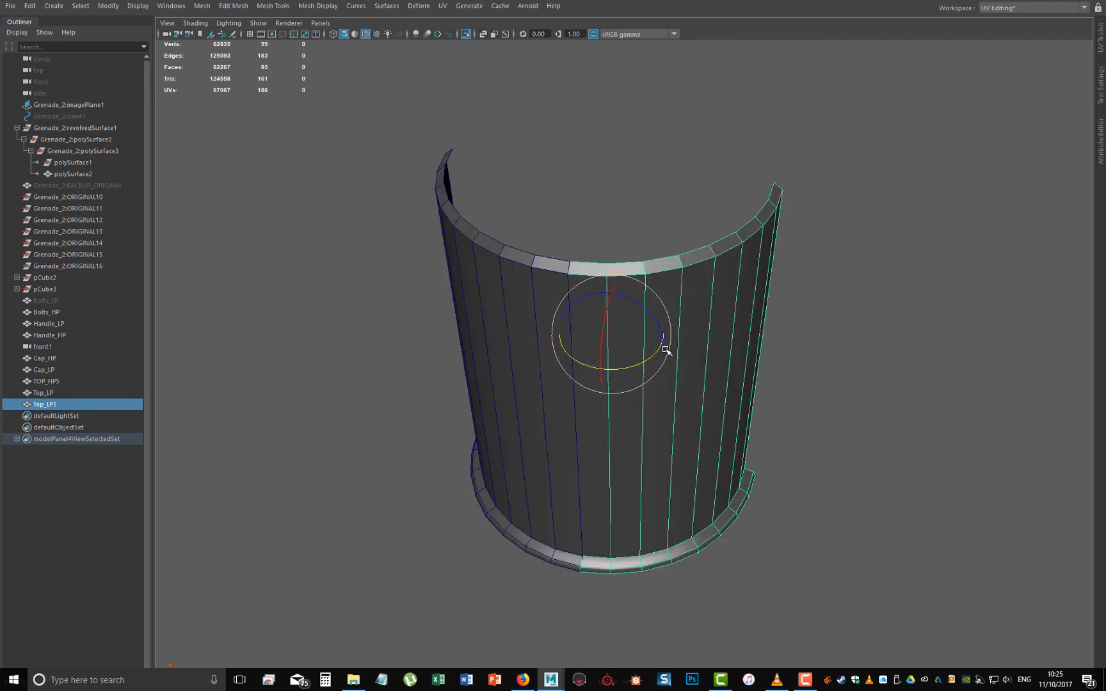
pyautogui.hotkey('shift', 'd')
pyautogui.hotkey('shift', 'd')
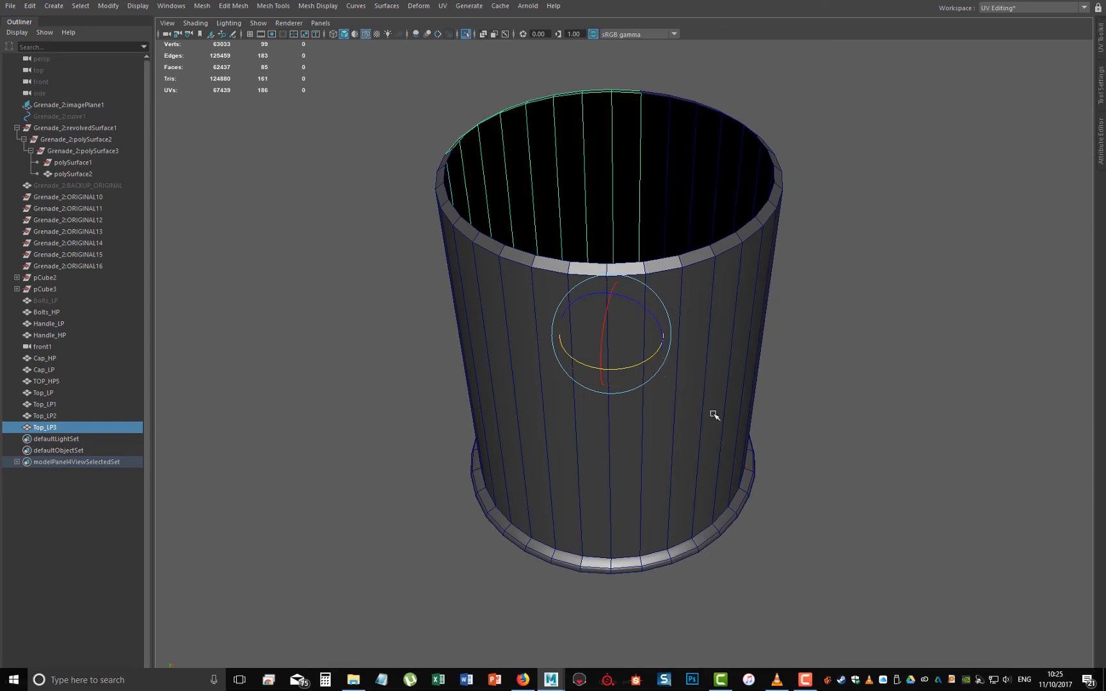
# - Combine the four Top_LP quarters into one mesh and merge the overlapping vertices along their seams
pyautogui.keyDown('alt'); pyautogui.moveTo(714, 415); pyautogui.dragTo(733, 382); pyautogui.keyUp('alt')
pyautogui.scroll(-5, 580, 476)
pyautogui.keyDown('shift'); pyautogui.click(760, 452); pyautogui.keyUp('shift')
pyautogui.keyDown('shift'); pyautogui.click(576, 516); pyautogui.keyUp('shift')
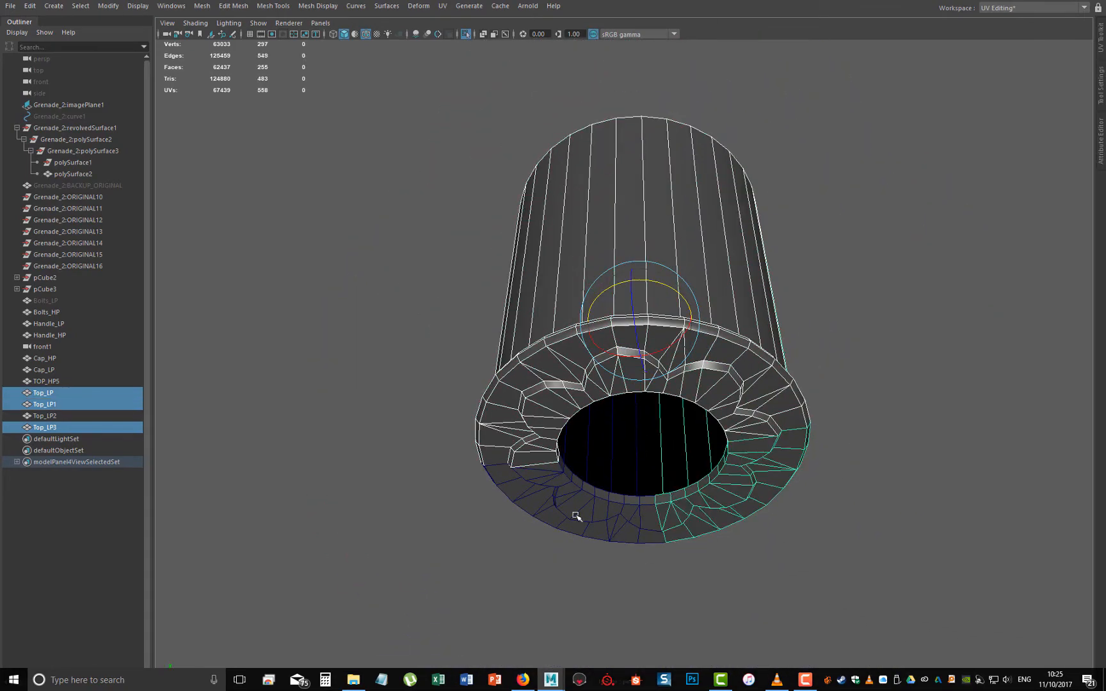
pyautogui.keyDown('shift'); pyautogui.click(576, 516); pyautogui.keyUp('shift')
pyautogui.keyDown('shift'); pyautogui.moveTo(627, 474); pyautogui.dragTo(599, 601, button='right'); pyautogui.keyUp('shift')
pyautogui.moveTo(618, 348); pyautogui.dragTo(496, 270, button='right')
pyautogui.keyDown('shift'); pyautogui.moveTo(634, 301); pyautogui.dragTo(701, 212, button='right'); pyautogui.keyUp('shift')
# - Delete the surplus diagonal edge running from a scallop's border to the neck opening in each of the four quarters
pyautogui.keyDown('alt'); pyautogui.moveTo(700, 213); pyautogui.dragTo(642, 481); pyautogui.keyUp('alt')
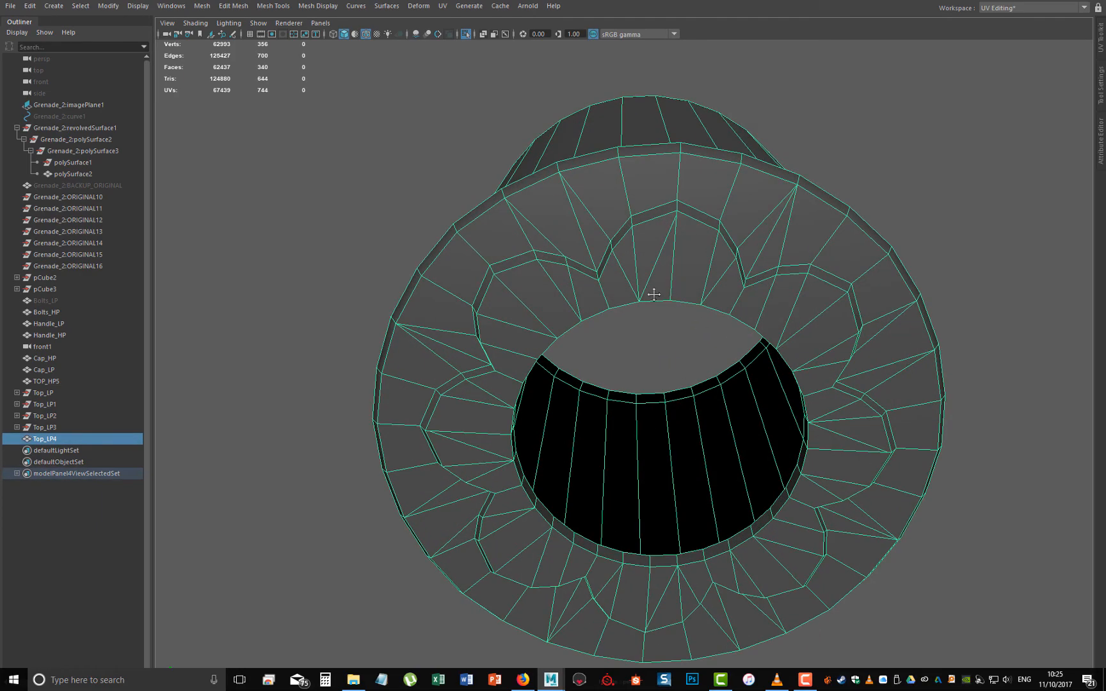
pyautogui.scroll(5, 589, 482)
pyautogui.keyDown('alt'); pyautogui.moveTo(583, 189); pyautogui.dragTo(620, 166, button='middle'); pyautogui.keyUp('alt')
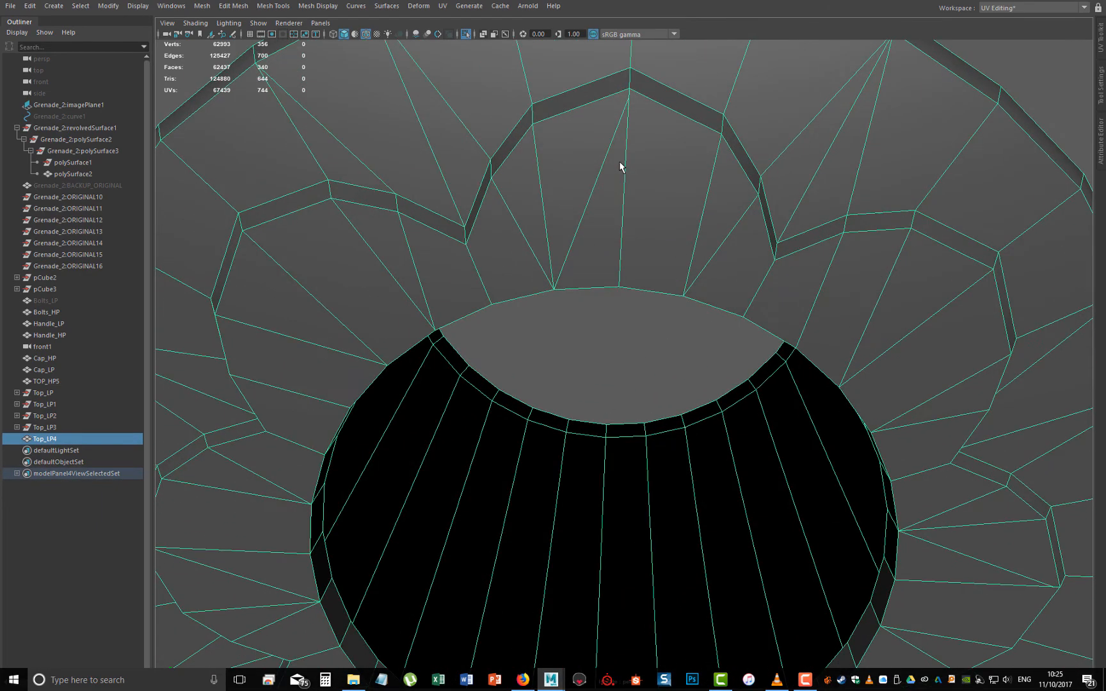
pyautogui.moveTo(619, 155); pyautogui.dragTo(617, 143, button='right')
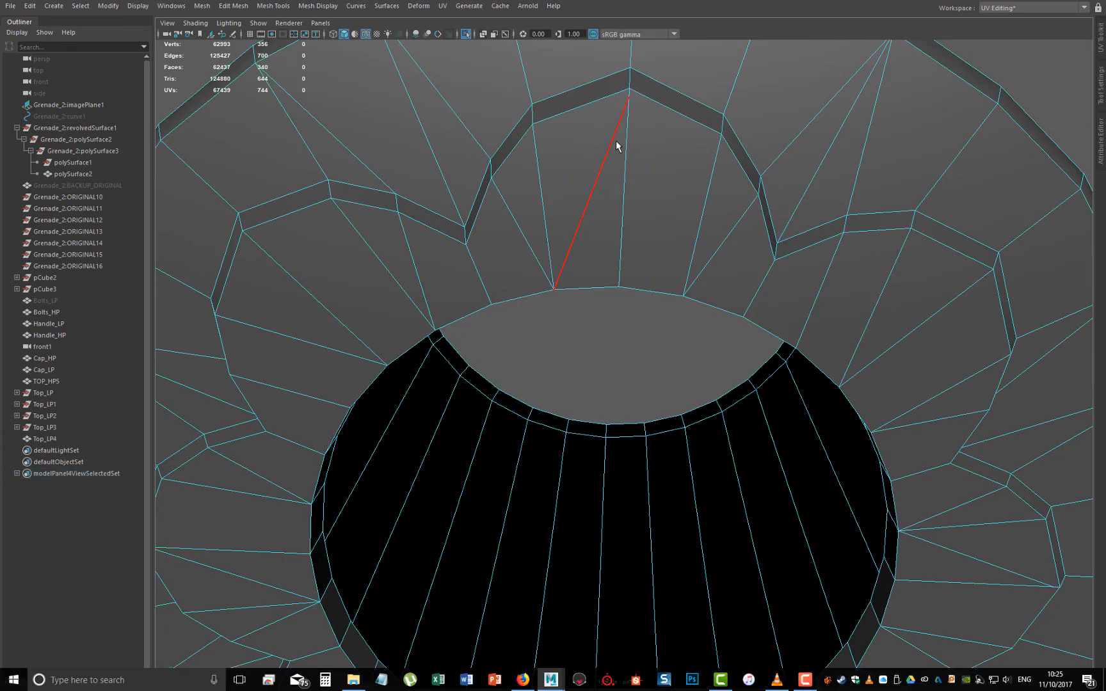
pyautogui.click(617, 144)
pyautogui.scroll(-3, 667, 172)
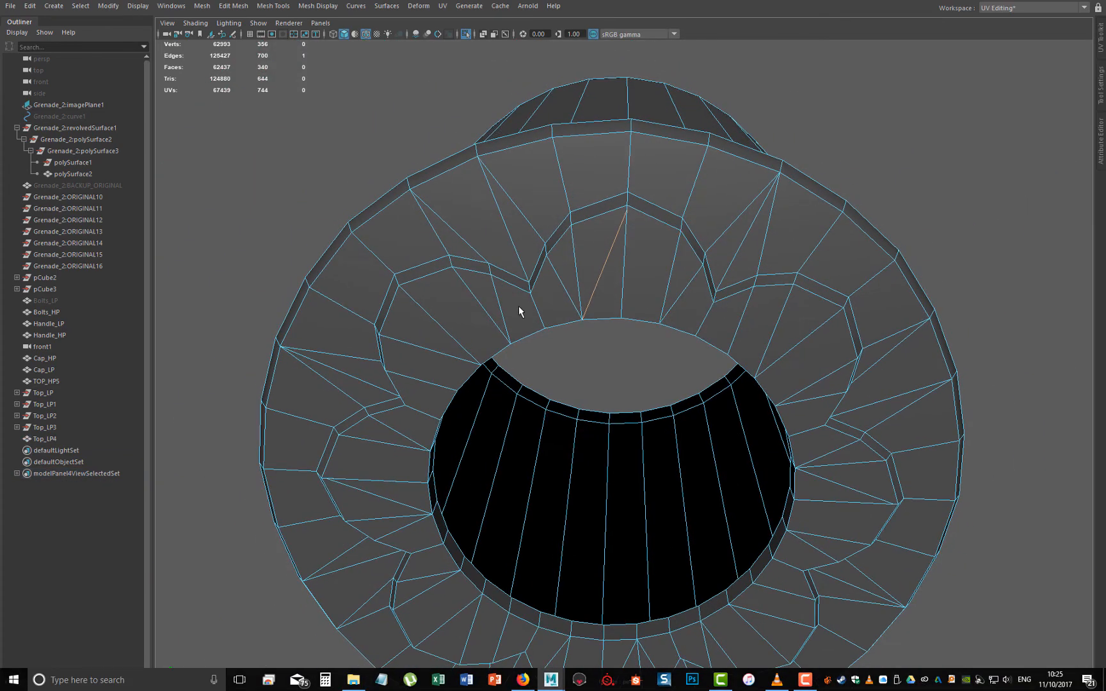
pyautogui.keyDown('alt'); pyautogui.moveTo(518, 306); pyautogui.dragTo(622, 299); pyautogui.keyUp('alt')
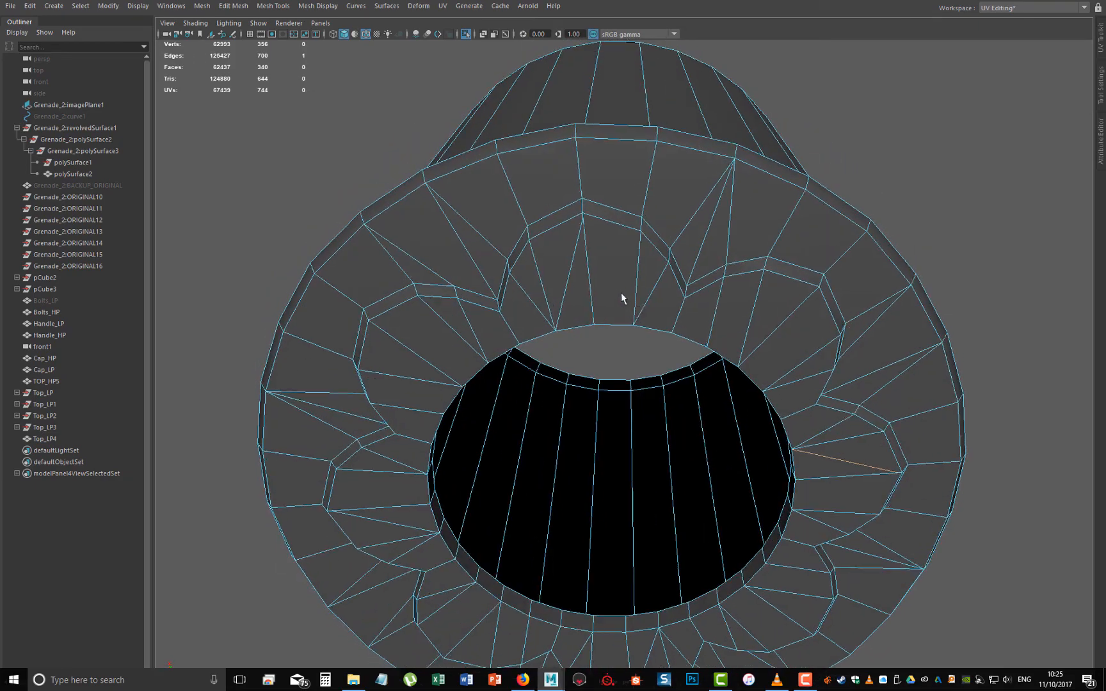
pyautogui.keyDown('shift'); pyautogui.click(578, 245); pyautogui.keyUp('shift')
pyautogui.keyDown('alt'); pyautogui.moveTo(578, 245); pyautogui.dragTo(690, 309); pyautogui.keyUp('alt')
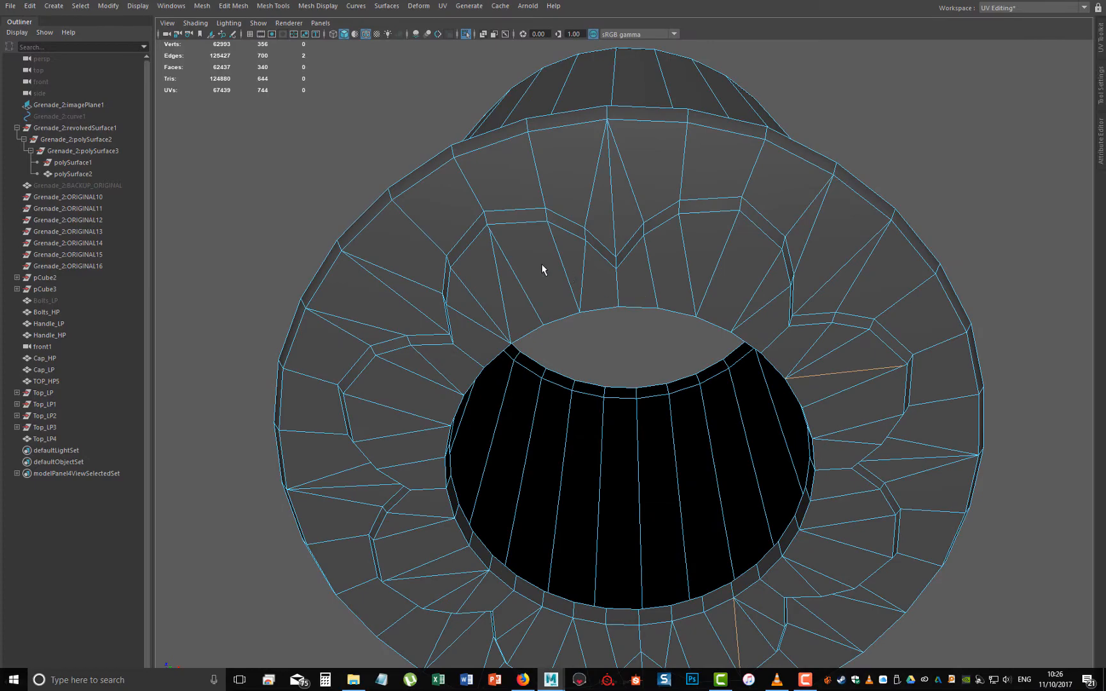
pyautogui.keyDown('shift'); pyautogui.click(503, 268); pyautogui.keyUp('shift')
pyautogui.keyDown('alt'); pyautogui.moveTo(503, 268); pyautogui.dragTo(615, 328); pyautogui.keyUp('alt')
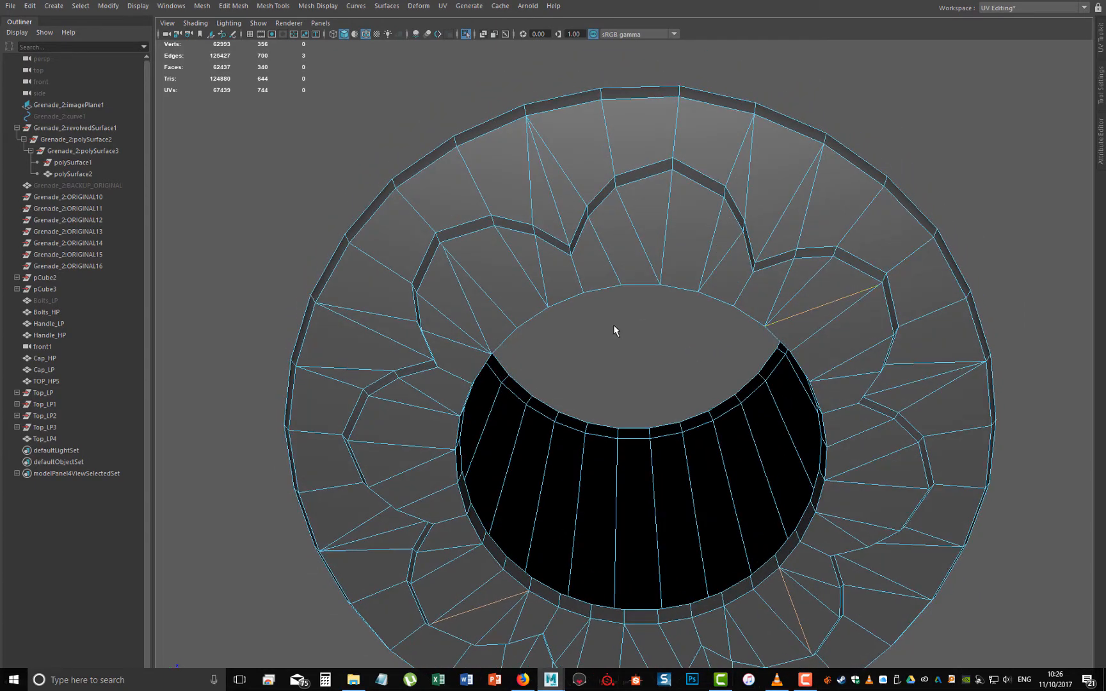
pyautogui.keyDown('shift'); pyautogui.click(464, 296); pyautogui.keyUp('shift')
pyautogui.press('Delete')
# - Bridge the opposite halves of the open top's inner border loop, leaving out the two edges at each outer end
pyautogui.keyDown('alt'); pyautogui.moveTo(628, 297); pyautogui.dragTo(655, 448); pyautogui.keyUp('alt')
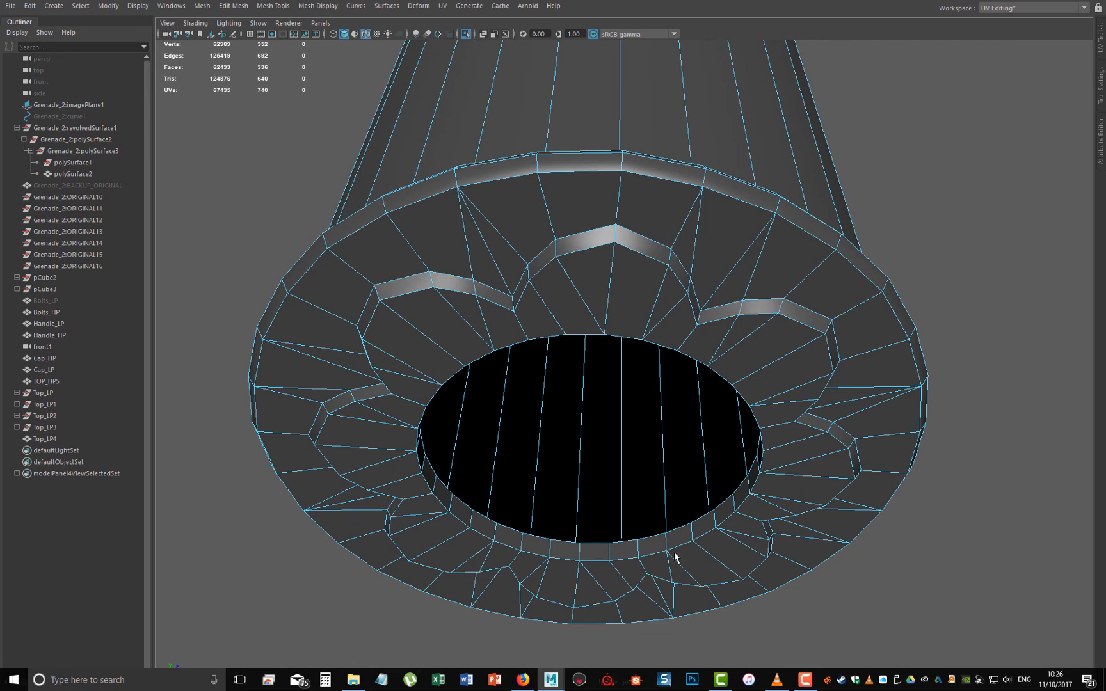
pyautogui.keyDown('alt'); pyautogui.moveTo(675, 557); pyautogui.dragTo(678, 348); pyautogui.keyUp('alt')
pyautogui.moveTo(678, 347); pyautogui.dragTo(673, 323, button='right')
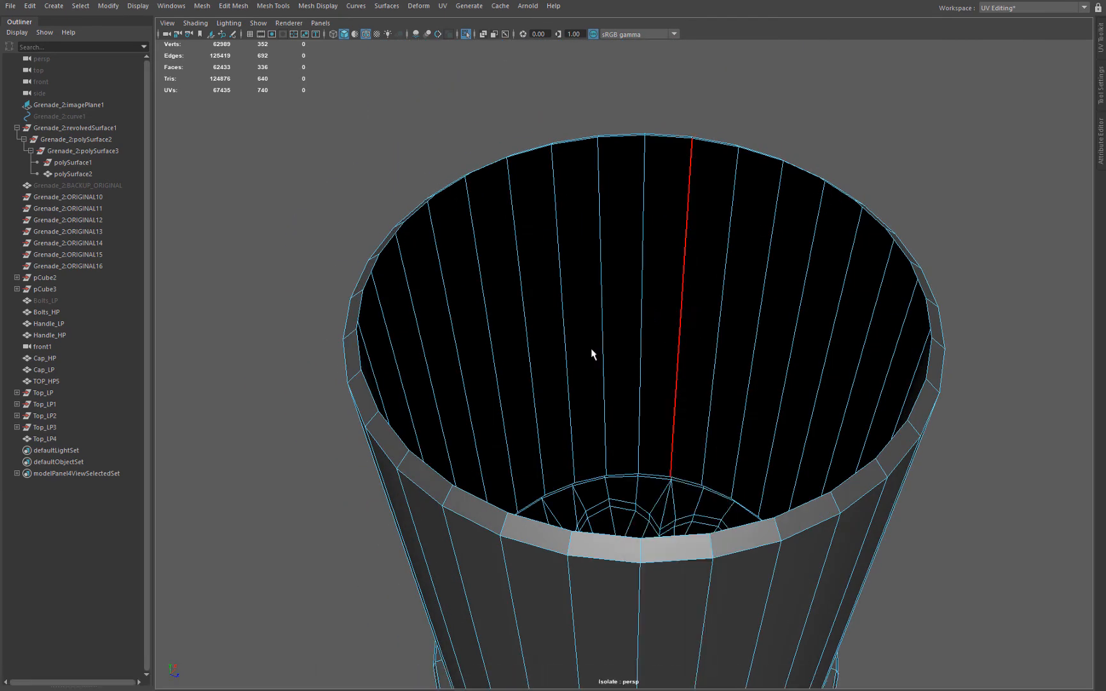
pyautogui.doubleClick(366, 392)
pyautogui.press('space')
pyautogui.moveTo(562, 402); pyautogui.dragTo(563, 364)
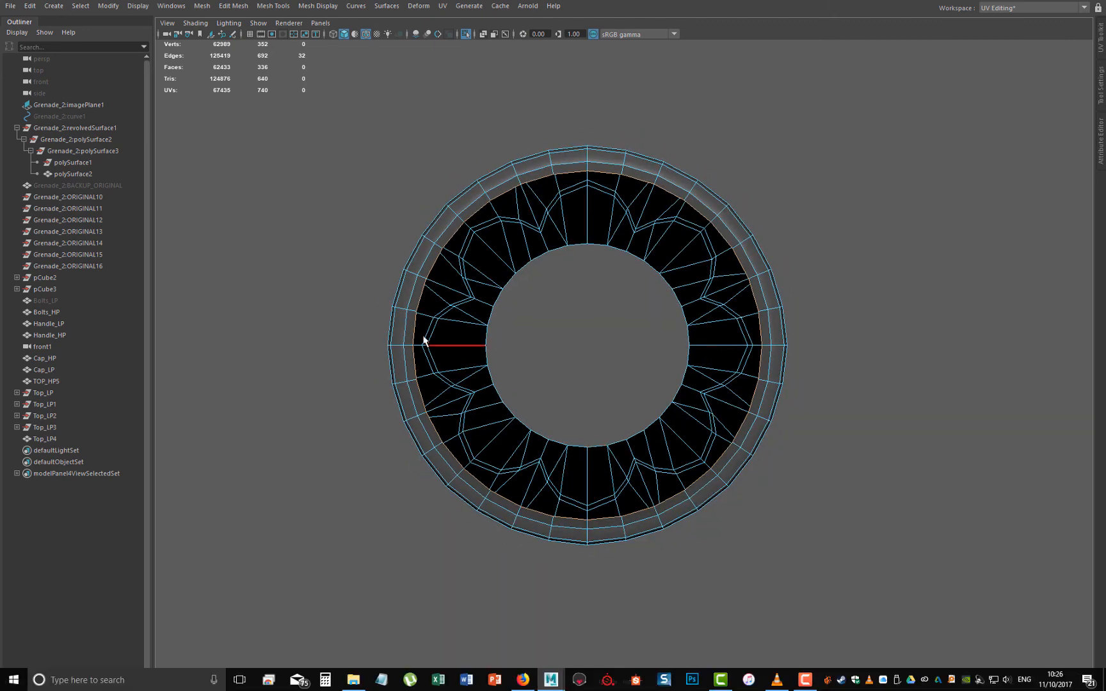
pyautogui.keyDown('ctrl'); pyautogui.moveTo(336, 335); pyautogui.dragTo(901, 365); pyautogui.keyUp('ctrl')
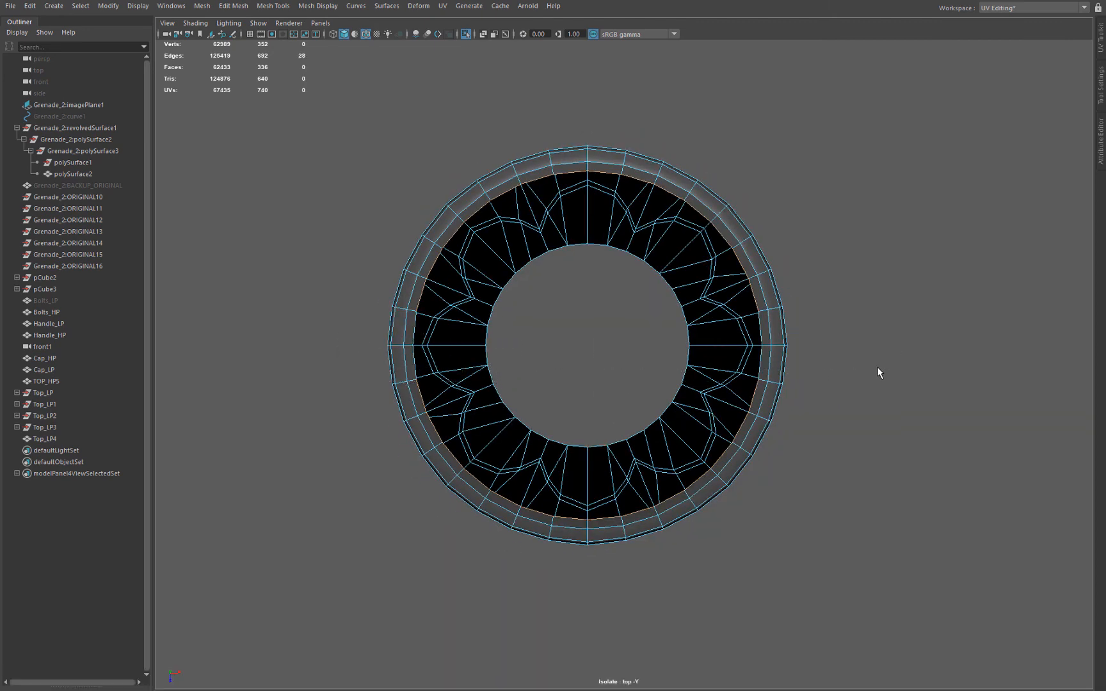
pyautogui.keyDown('shift'); pyautogui.moveTo(878, 370); pyautogui.dragTo(864, 498, button='right'); pyautogui.keyUp('shift')
# - Fill the two small gaps left at the ends of the bridged top cap
pyautogui.click(730, 316)
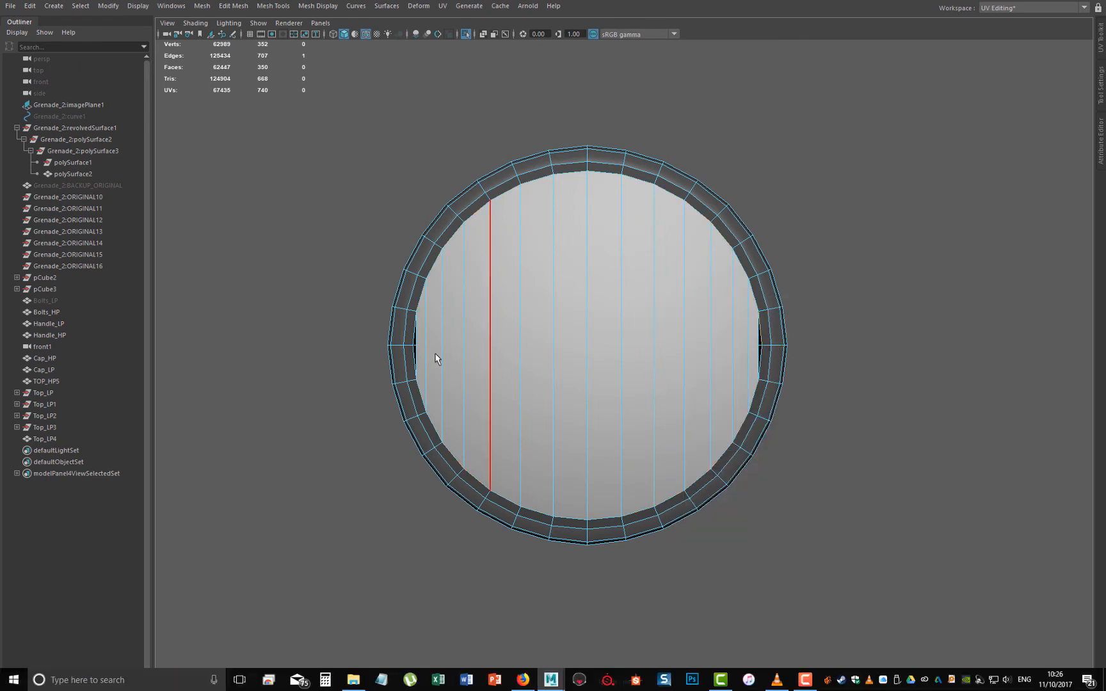
pyautogui.doubleClick(521, 340)
pyautogui.keyDown('shift'); pyautogui.moveTo(524, 340); pyautogui.dragTo(530, 482, button='right'); pyautogui.keyUp('shift')
pyautogui.press('space')
pyautogui.moveTo(608, 397); pyautogui.dragTo(674, 328)
pyautogui.moveTo(673, 324); pyautogui.dragTo(703, 308, button='right')
pyautogui.scroll(-5, 879, 412)
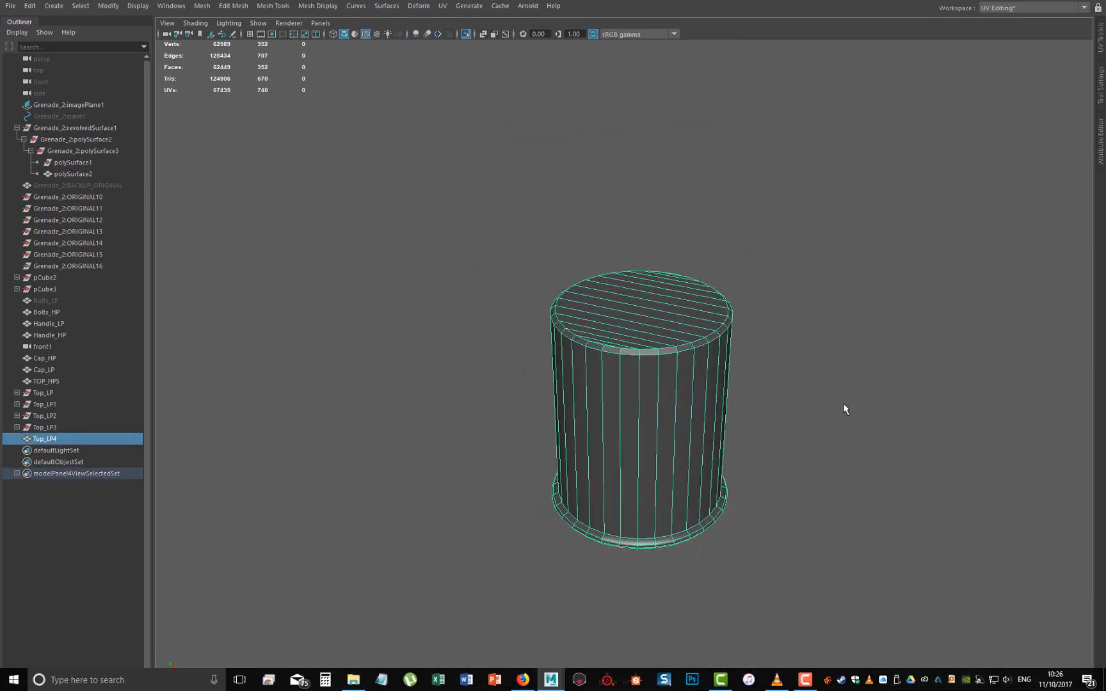
# - Soften the edges of the combined top part and check the shading on its side and underside
pyautogui.keyDown('shift'); pyautogui.moveTo(634, 395); pyautogui.dragTo(760, 426, button='right'); pyautogui.keyUp('shift')
pyautogui.moveTo(716, 352); pyautogui.dragTo(795, 325, button='right')
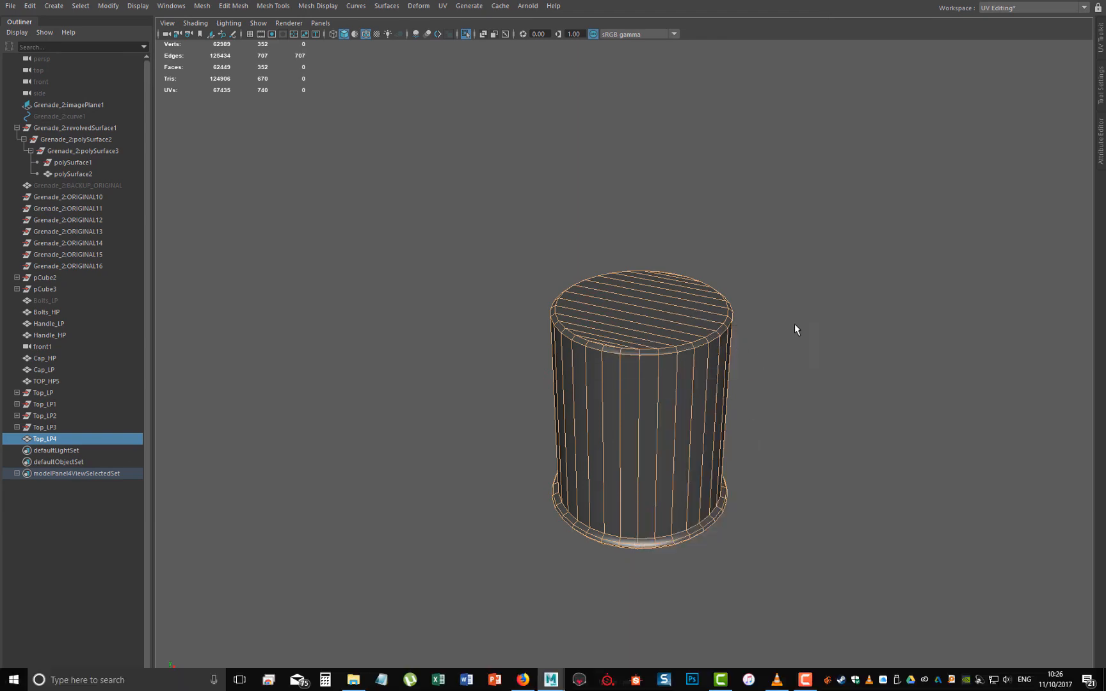
pyautogui.moveTo(680, 349); pyautogui.dragTo(723, 329, button='right')
pyautogui.click(769, 359)
pyautogui.keyDown('alt'); pyautogui.moveTo(684, 439); pyautogui.dragTo(763, 399); pyautogui.keyUp('alt')
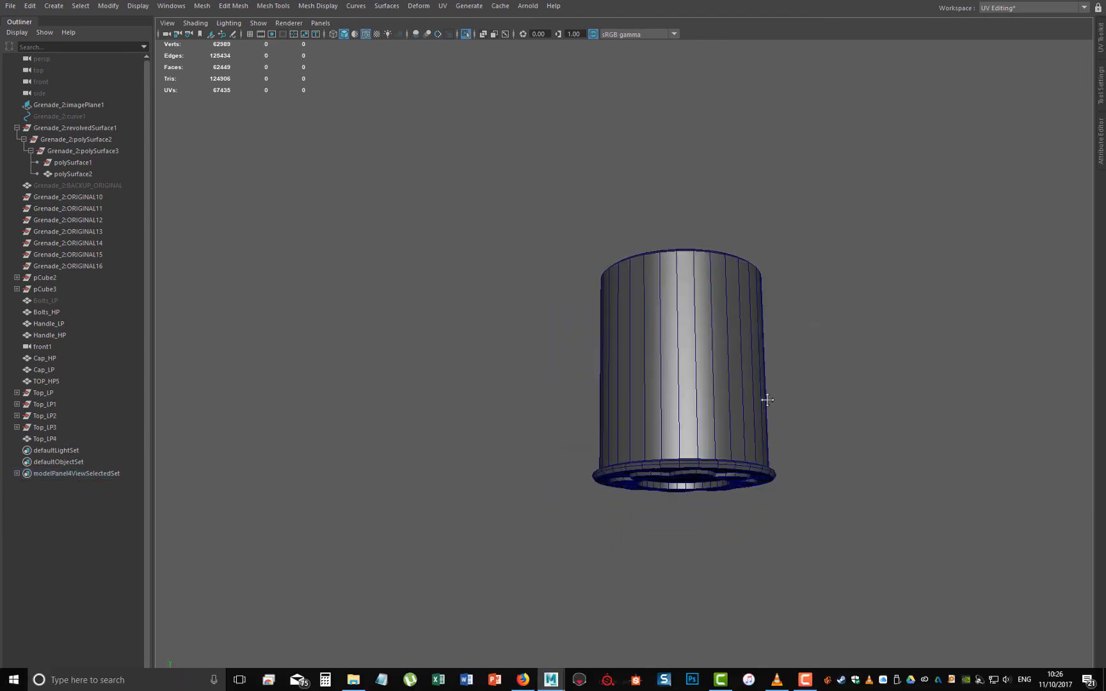
pyautogui.keyDown('alt'); pyautogui.moveTo(763, 399); pyautogui.dragTo(534, 371, button='middle'); pyautogui.keyUp('alt')
pyautogui.keyDown('alt'); pyautogui.moveTo(535, 371); pyautogui.dragTo(621, 527, button='right'); pyautogui.keyUp('alt')
pyautogui.keyDown('alt'); pyautogui.moveTo(620, 527); pyautogui.dragTo(668, 372); pyautogui.keyUp('alt')
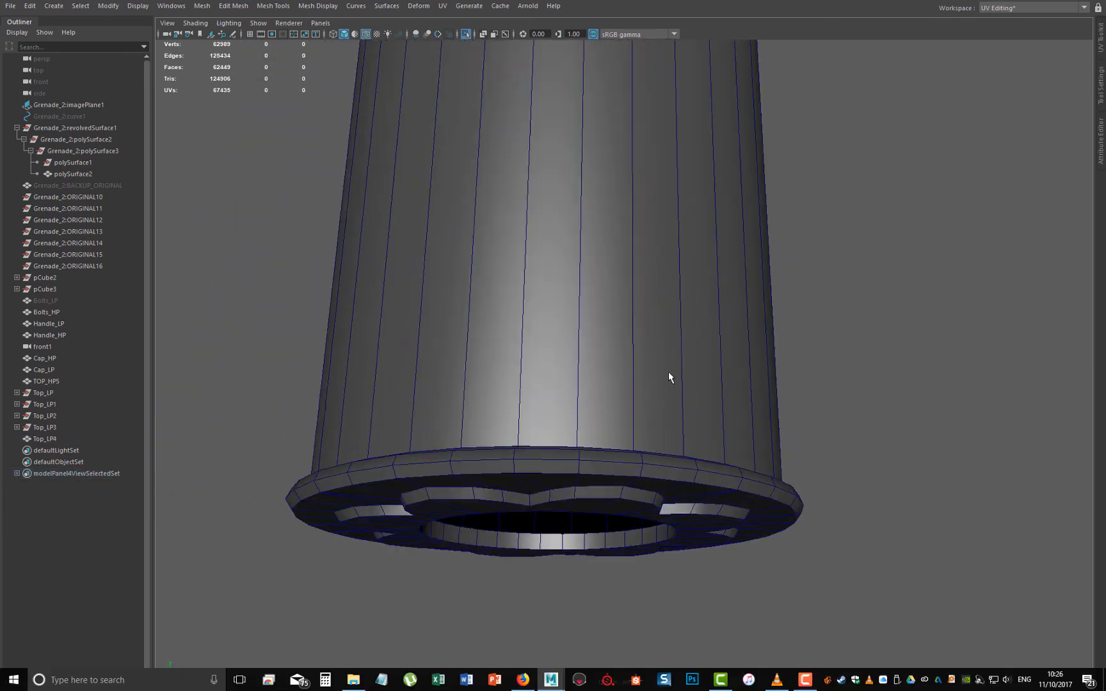
# - End the isolation of the combined top part to show the complete grenade and the reference image
pyautogui.click(668, 371)
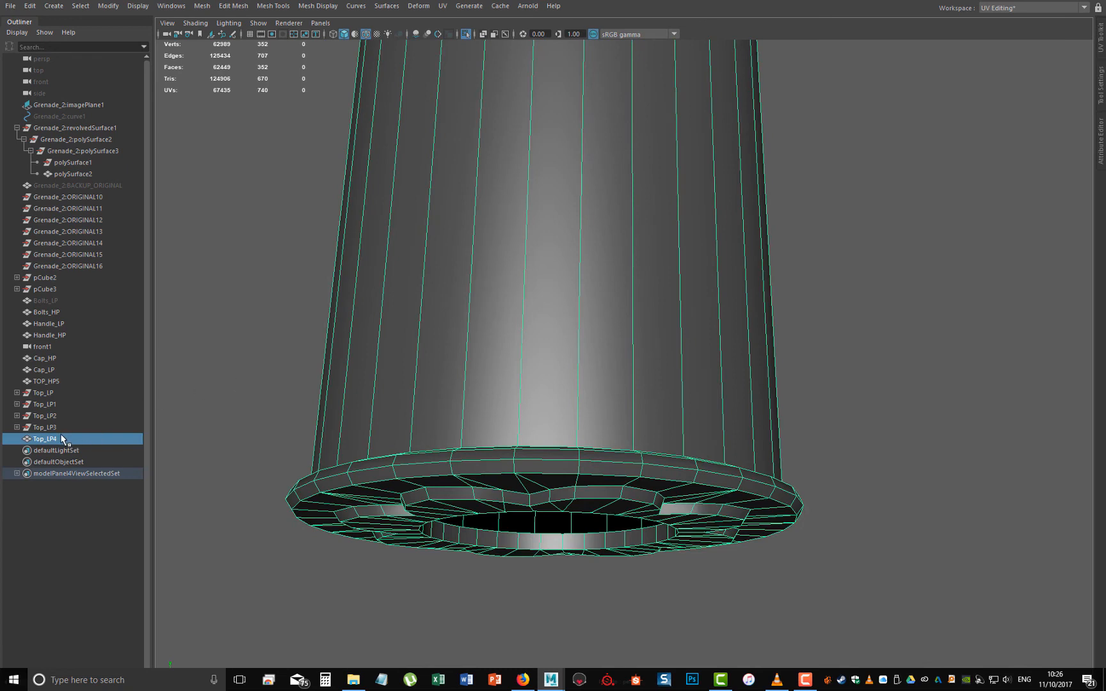
pyautogui.click(17, 428)
pyautogui.click(17, 428)
pyautogui.scroll(-5, 519, 539)
pyautogui.keyDown('alt'); pyautogui.moveTo(587, 344); pyautogui.dragTo(815, 222); pyautogui.keyUp('alt')
pyautogui.hotkey('ctrl', '1')
pyautogui.click(564, 155)
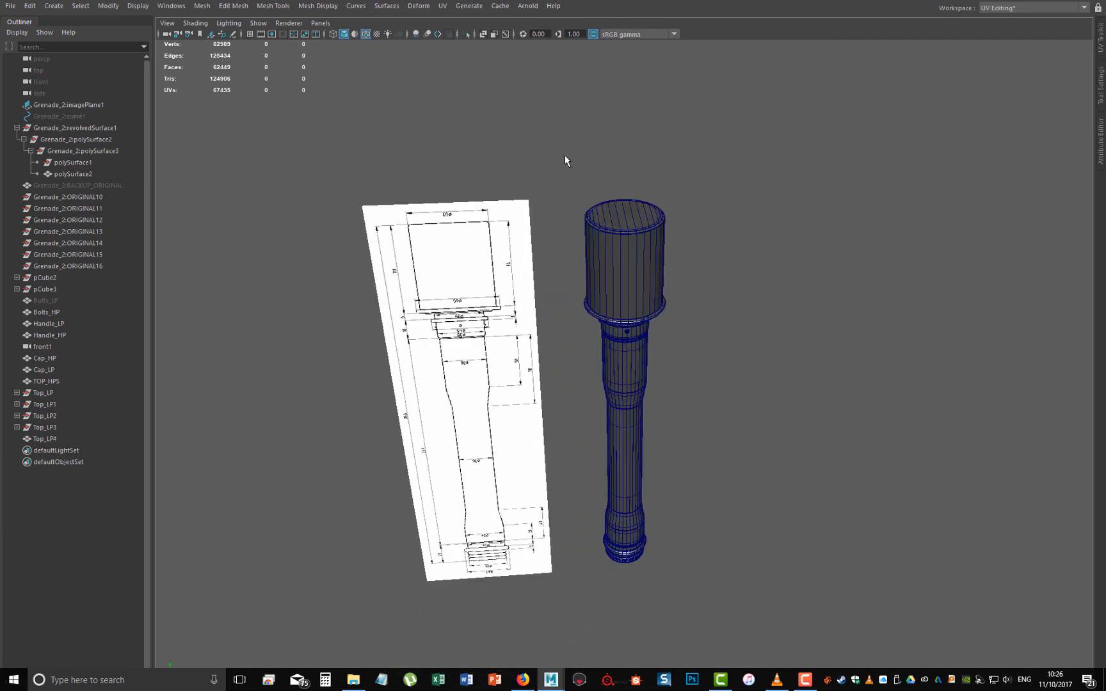
# - Select the grenade parts and delete their construction history
pyautogui.moveTo(564, 156); pyautogui.dragTo(668, 434)
pyautogui.press('space')
pyautogui.moveTo(616, 397); pyautogui.dragTo(694, 355)
pyautogui.press('space')
pyautogui.press('w')
pyautogui.click(749, 510)
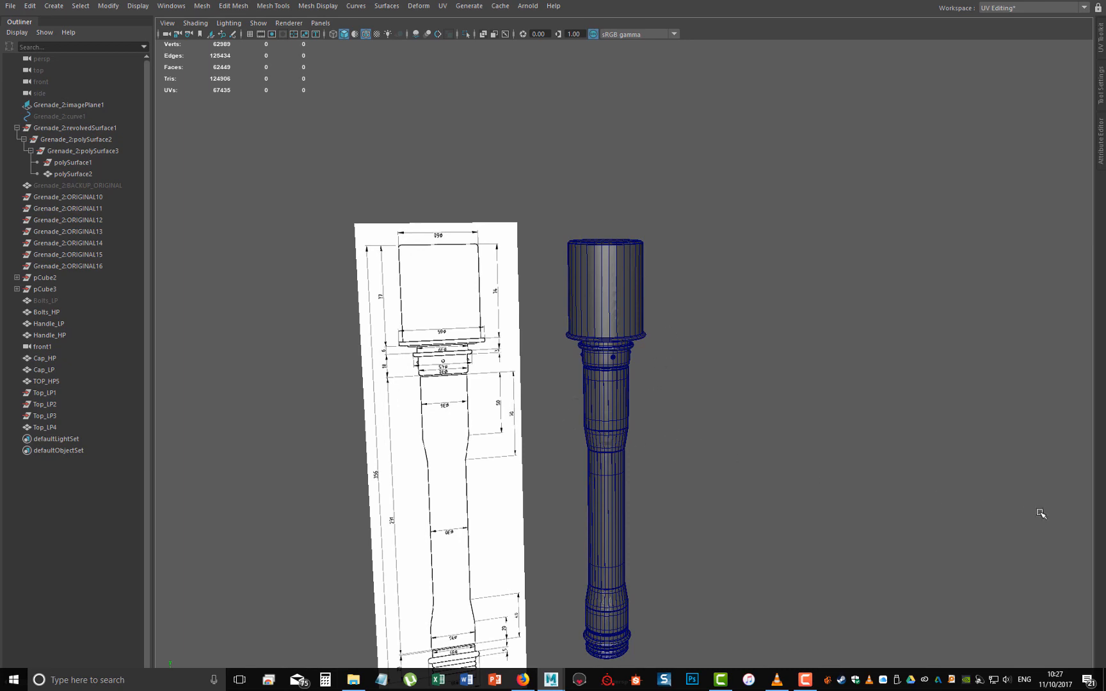
pyautogui.keyDown('alt'); pyautogui.moveTo(800, 440); pyautogui.dragTo(772, 436); pyautogui.keyUp('alt')
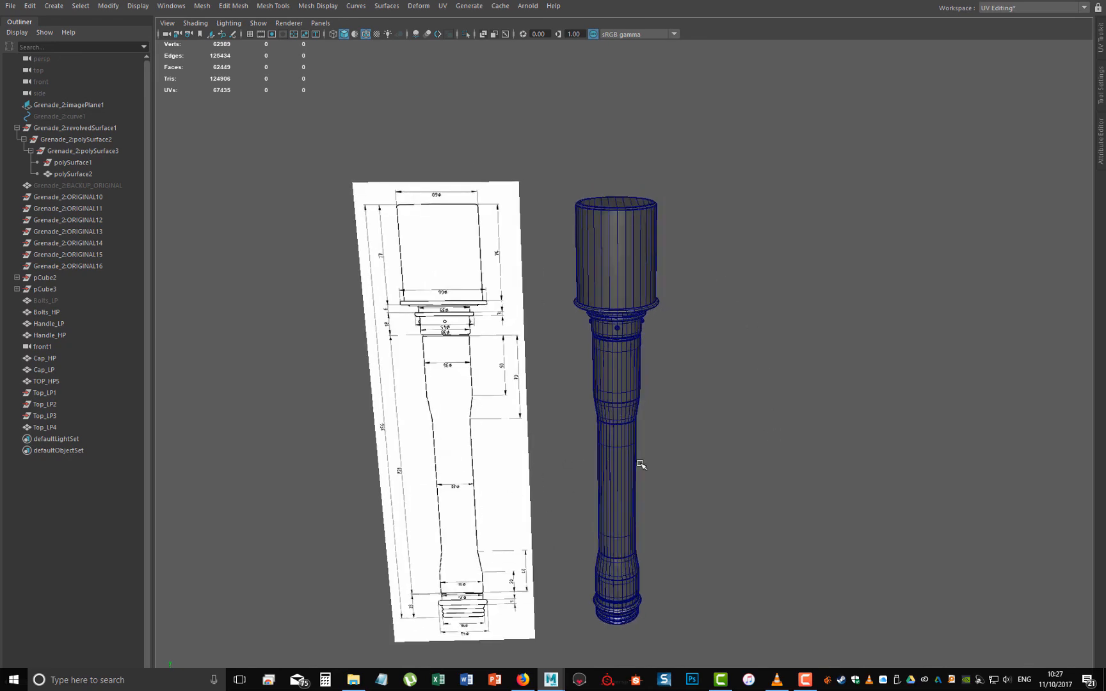
pyautogui.keyDown('alt'); pyautogui.moveTo(656, 321); pyautogui.dragTo(667, 302); pyautogui.keyUp('alt')
pyautogui.press('f')
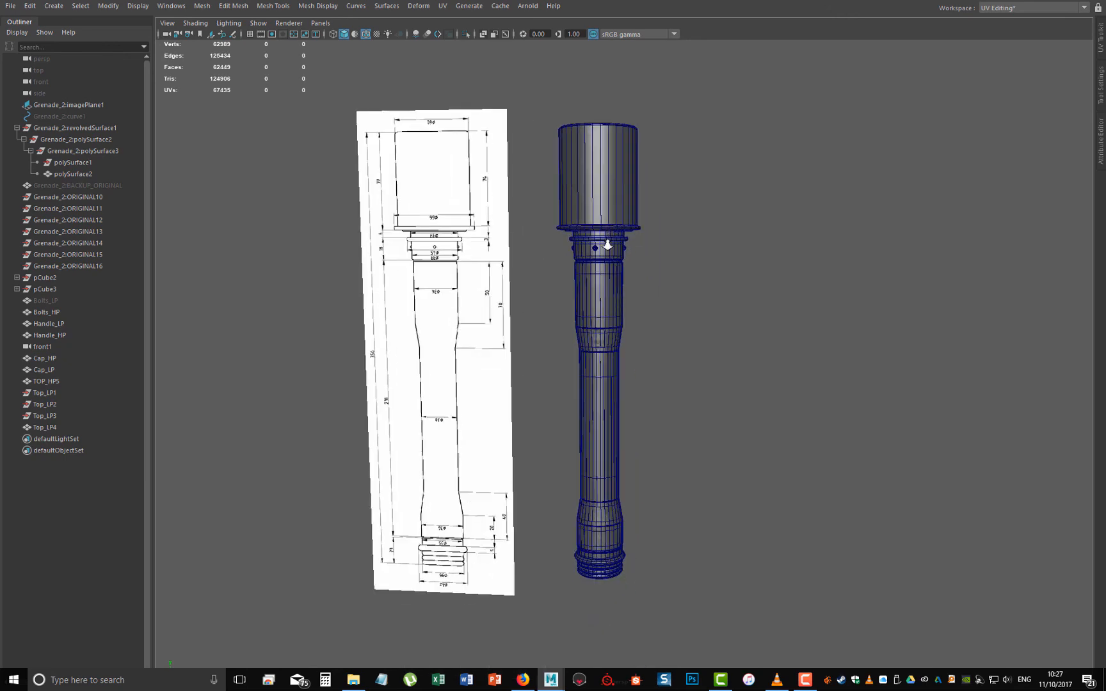